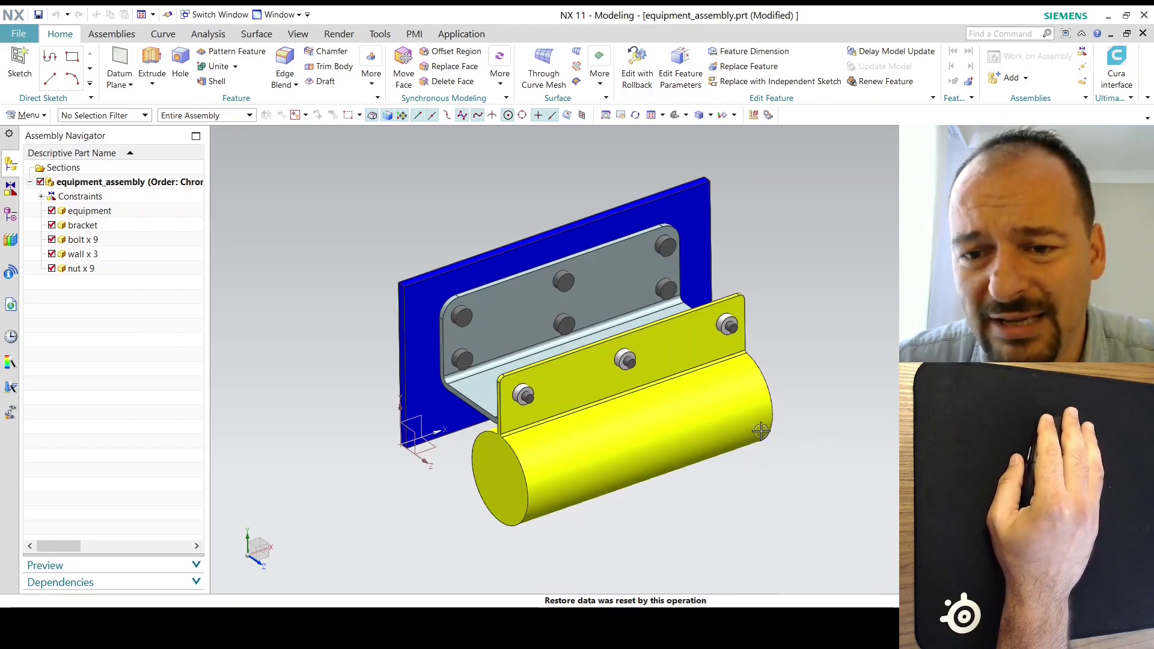
Inspect the equipment assembly from several angles, with close views of the bolts and nuts and the full model
{"action": "middle_click_drag", "start_coordinate": [675, 381], "coordinate": [743, 369]}
{"action": "scroll", "coordinate": [742, 369], "scroll_direction": "up", "scroll_amount": 5}
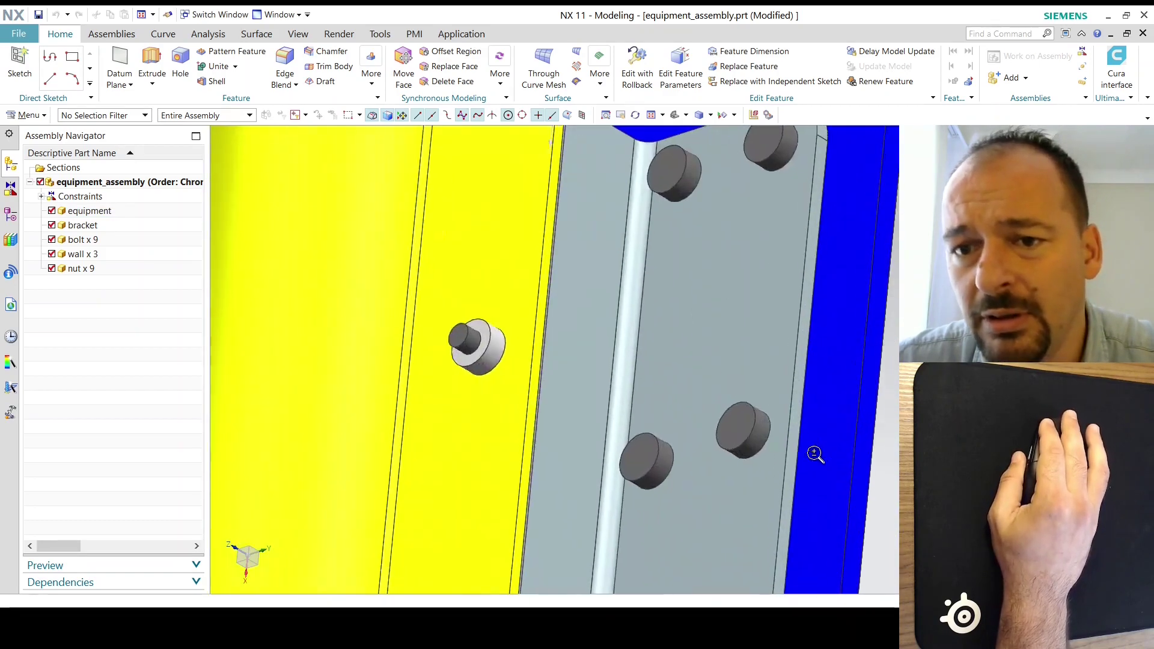
{"action": "scroll", "coordinate": [815, 455], "scroll_direction": "down", "scroll_amount": 8}
{"action": "middle_click_drag", "start_coordinate": [868, 265], "coordinate": [729, 289]}
{"action": "scroll", "coordinate": [670, 399], "scroll_direction": "up", "scroll_amount": 5}
{"action": "scroll", "coordinate": [664, 388], "scroll_direction": "down", "scroll_amount": 3}
{"action": "scroll", "coordinate": [729, 289], "scroll_direction": "up", "scroll_amount": 6}
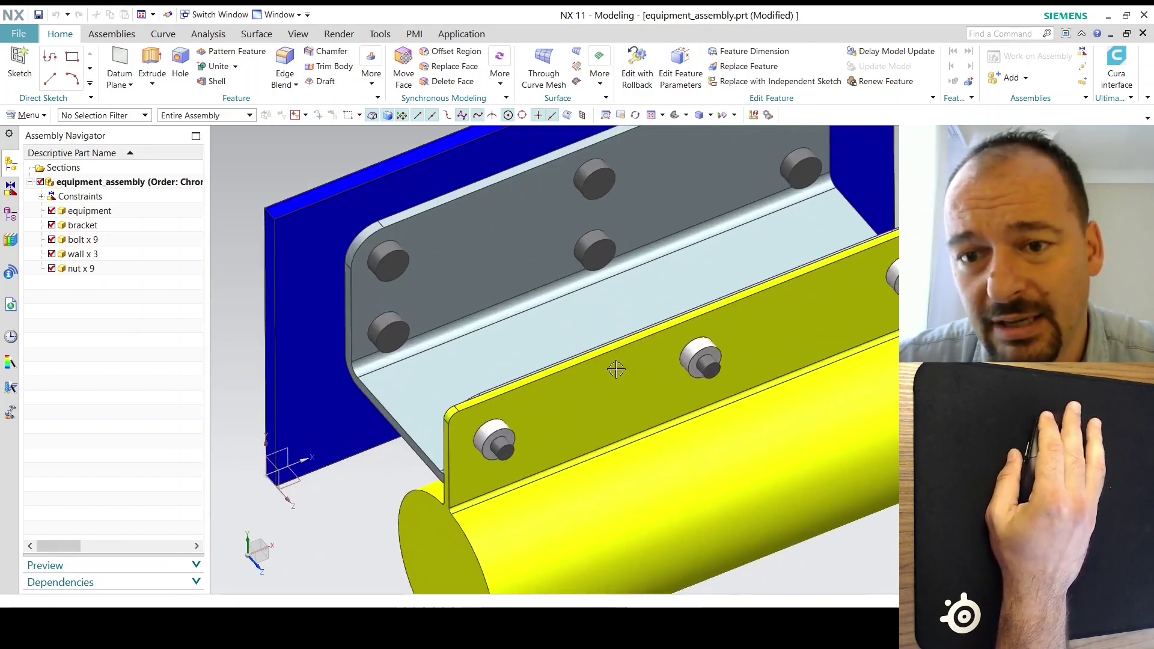
{"action": "scroll", "coordinate": [617, 370], "scroll_direction": "down", "scroll_amount": 6}
{"action": "middle_click_drag", "start_coordinate": [616, 370], "coordinate": [733, 291]}
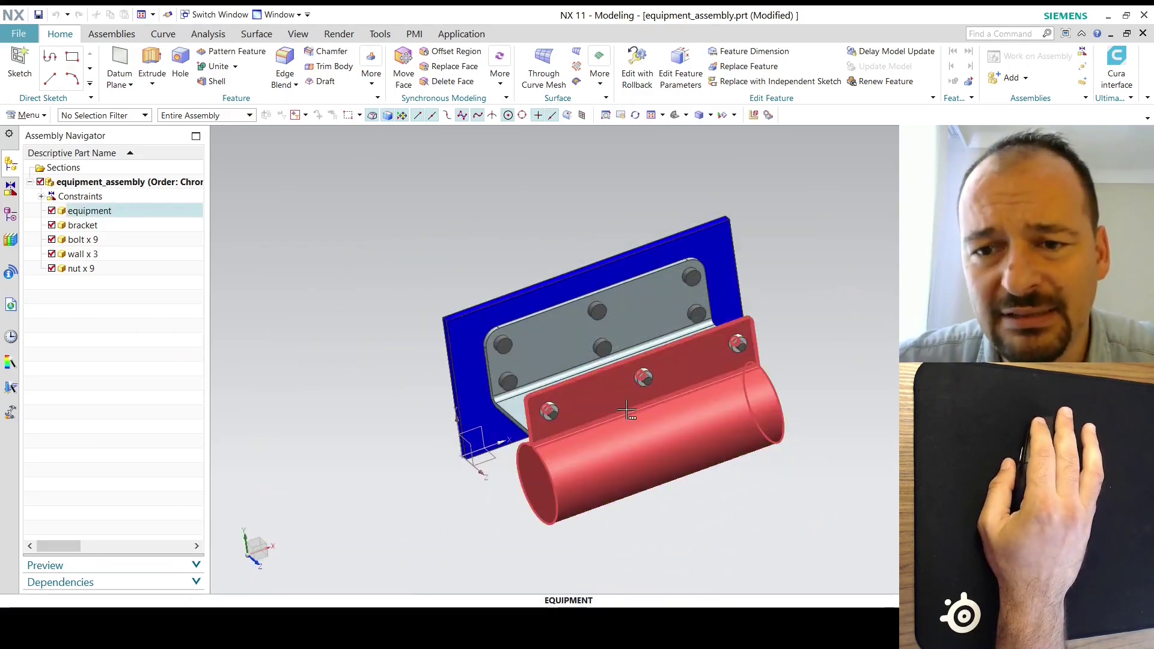
Zoom in and out around the blue wall plate's upper corners to examine them closely
{"action": "middle_click_drag", "start_coordinate": [633, 331], "coordinate": [703, 310], "text": "ctrl"}
{"action": "middle_click_drag", "start_coordinate": [448, 378], "coordinate": [480, 523], "text": "ctrl"}
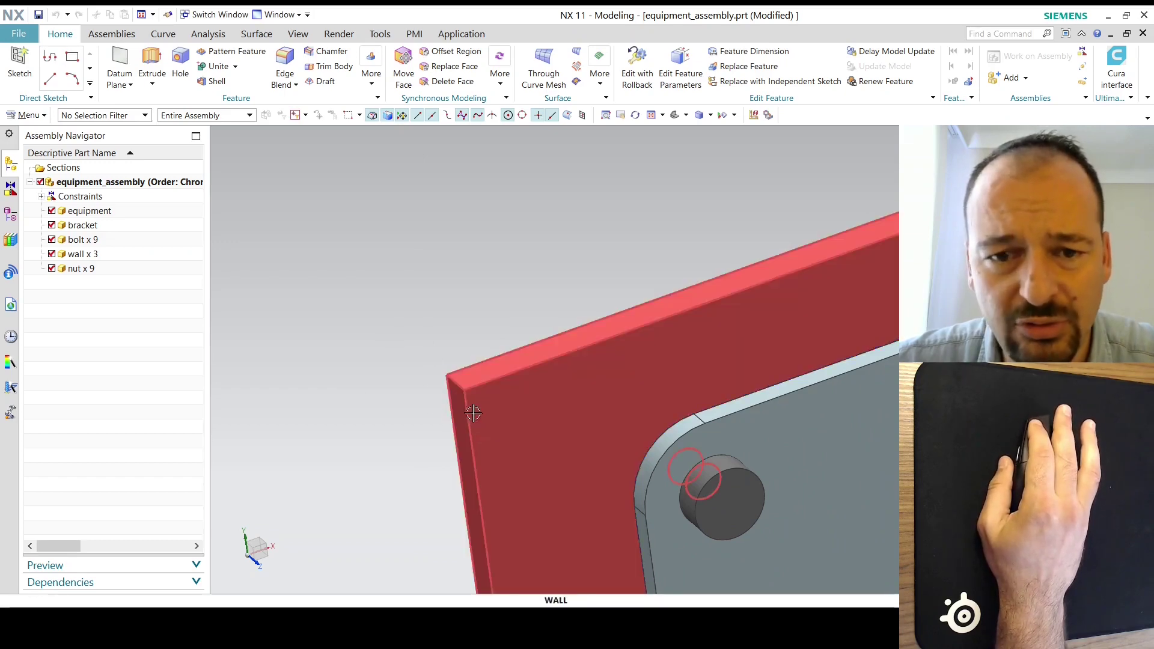
{"action": "middle_click_drag", "start_coordinate": [443, 381], "coordinate": [446, 219], "text": "ctrl"}
{"action": "middle_click_drag", "start_coordinate": [629, 359], "coordinate": [597, 386], "text": "ctrl"}
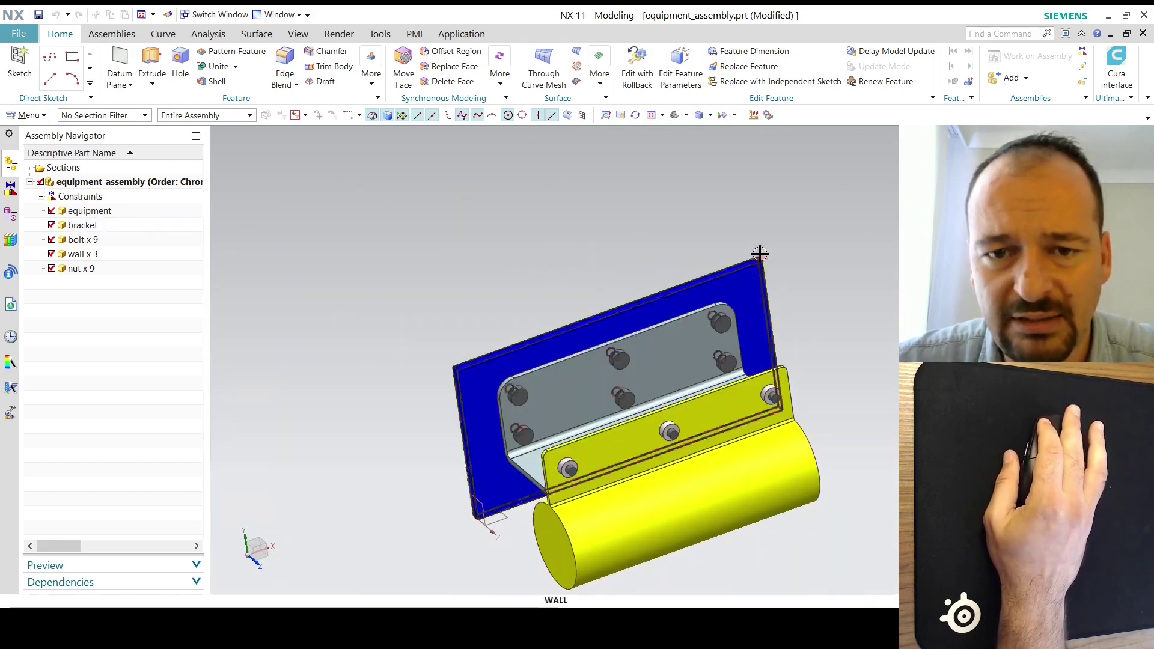
{"action": "mouse_move", "coordinate": [766, 248]}
{"action": "middle_mouse_down", "text": "ctrl"}
{"action": "mouse_move", "coordinate": [814, 481]}
{"action": "mouse_move", "coordinate": [769, 239]}
{"action": "middle_mouse_up", "text": "ctrl"}
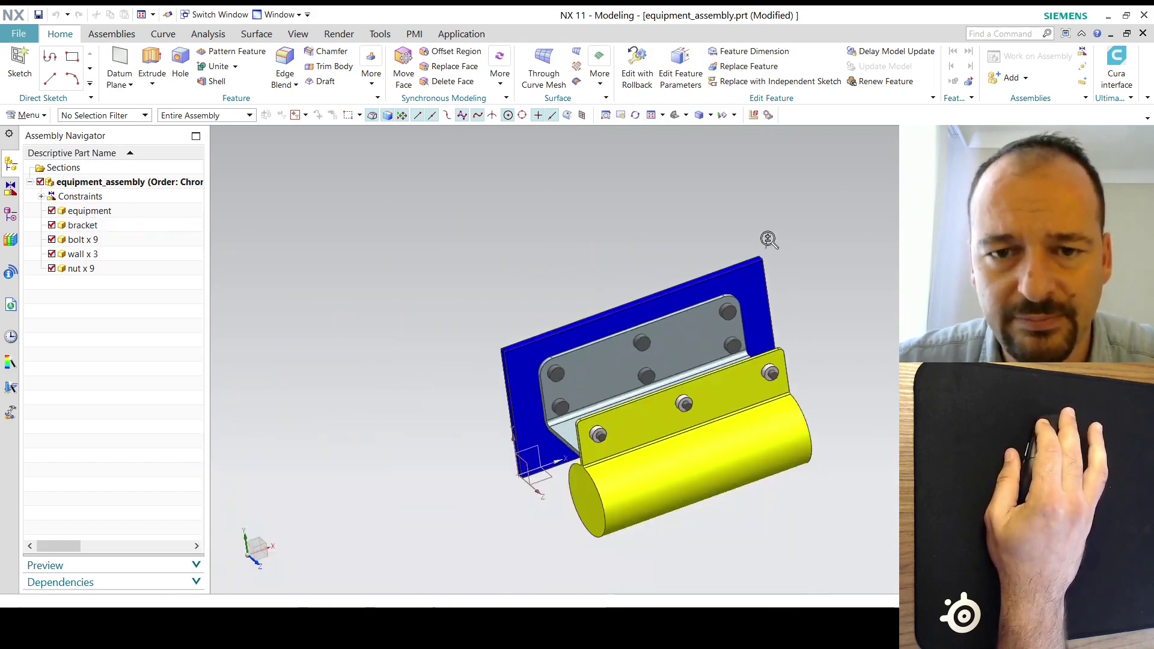
{"action": "middle_click_drag", "start_coordinate": [478, 367], "coordinate": [672, 316], "text": "ctrl"}
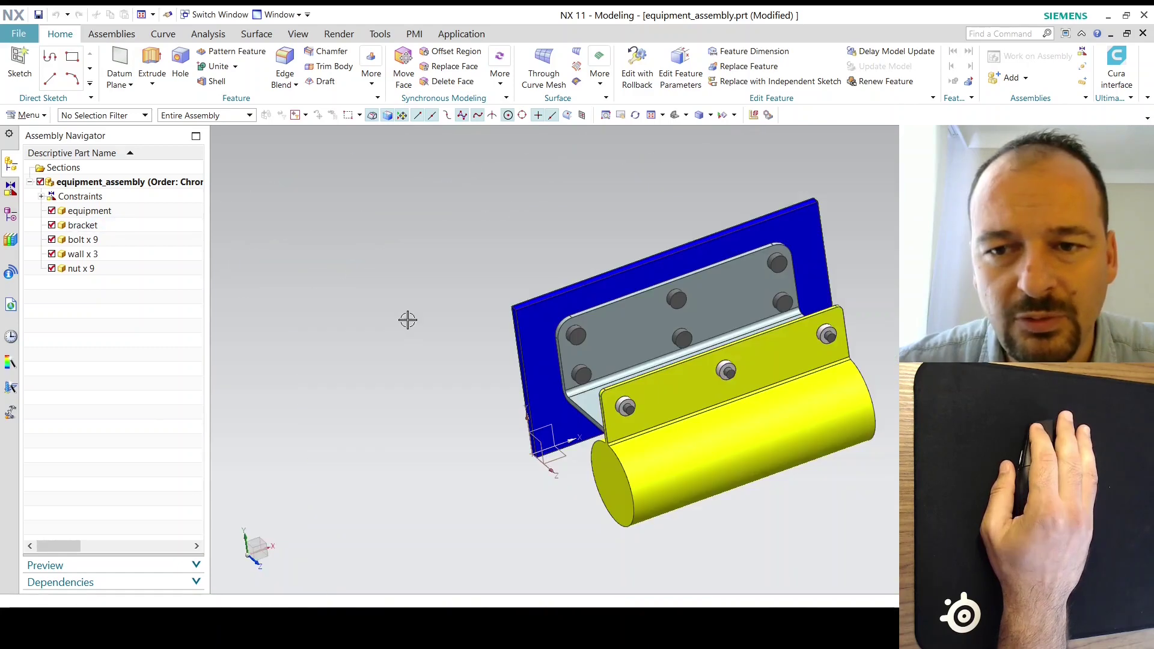
Orbit freely around the assembly to inspect its back, underside and front
{"action": "middle_click_drag", "start_coordinate": [417, 319], "coordinate": [629, 274]}
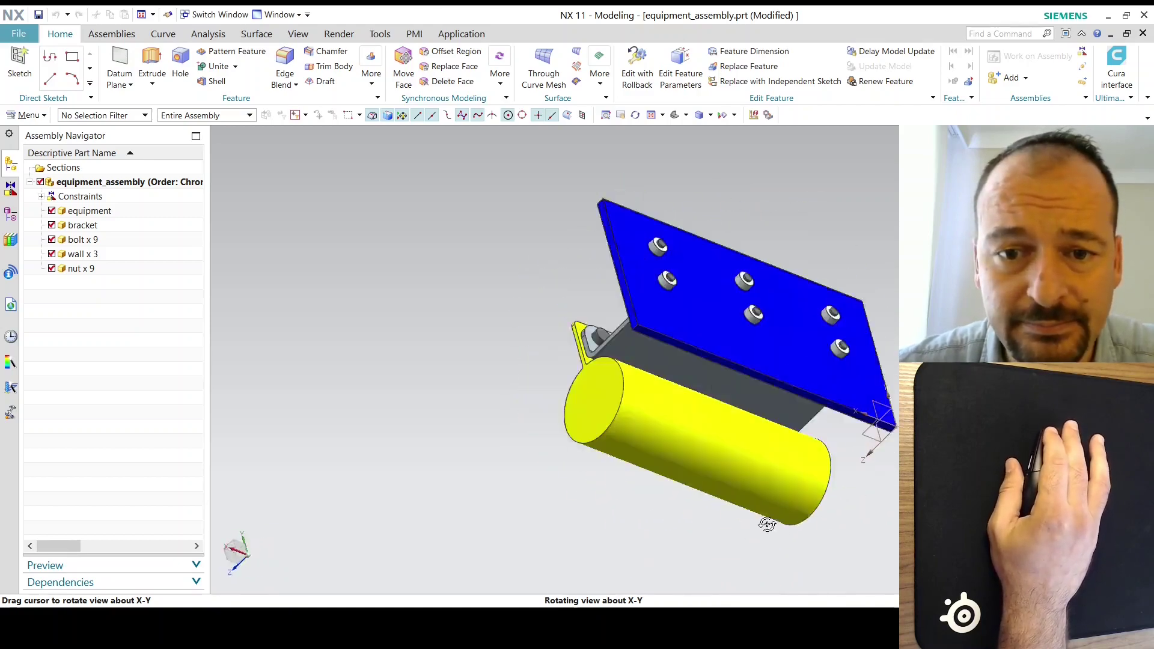
{"action": "middle_click_drag", "start_coordinate": [877, 355], "coordinate": [714, 410]}
{"action": "middle_click_drag", "start_coordinate": [644, 397], "coordinate": [500, 413]}
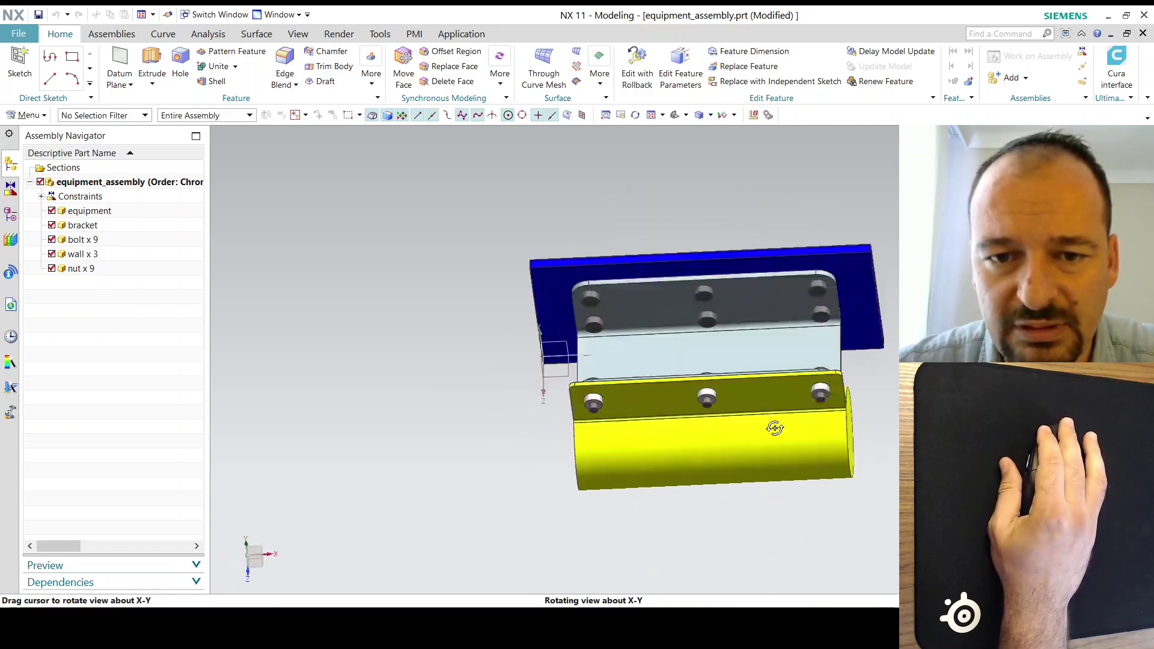
{"action": "middle_click_drag", "start_coordinate": [703, 316], "coordinate": [432, 374]}
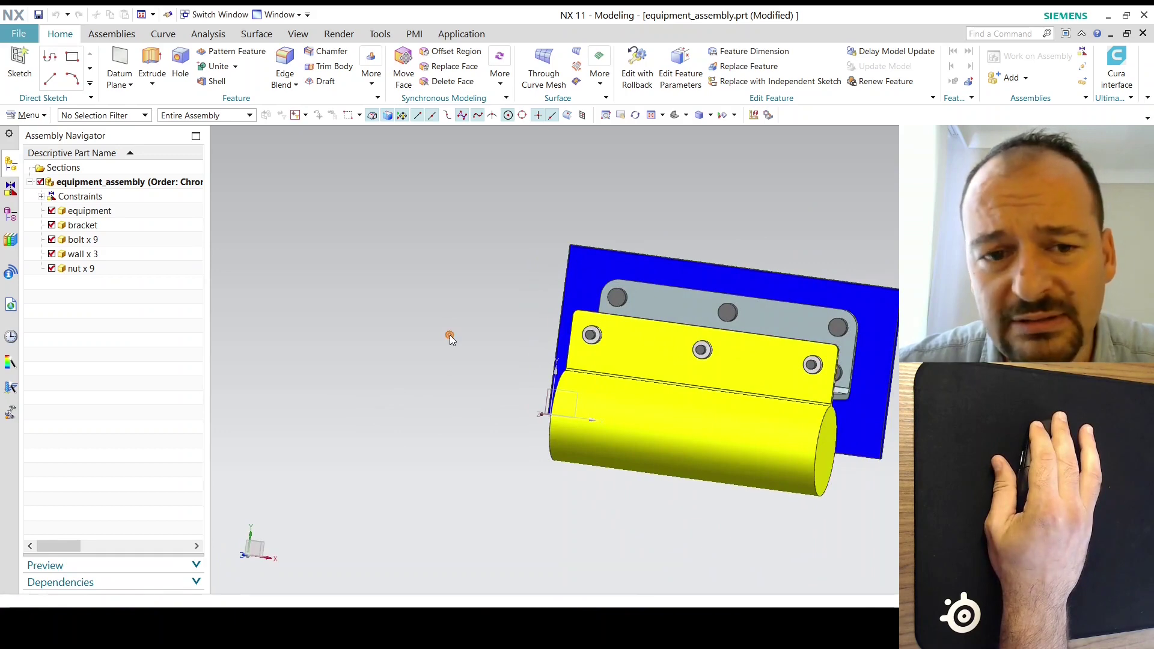
{"action": "middle_click_drag", "start_coordinate": [451, 339], "coordinate": [466, 381]}
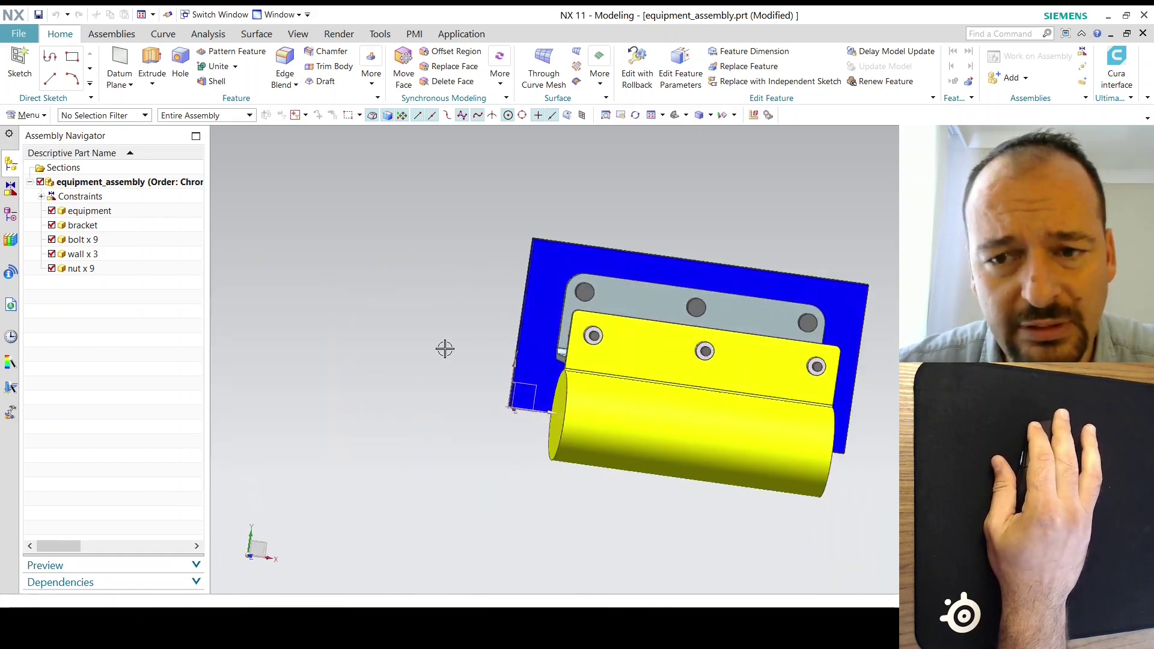
{"action": "middle_click_drag", "start_coordinate": [448, 349], "coordinate": [581, 338]}
{"action": "middle_click_drag", "start_coordinate": [713, 324], "coordinate": [365, 481]}
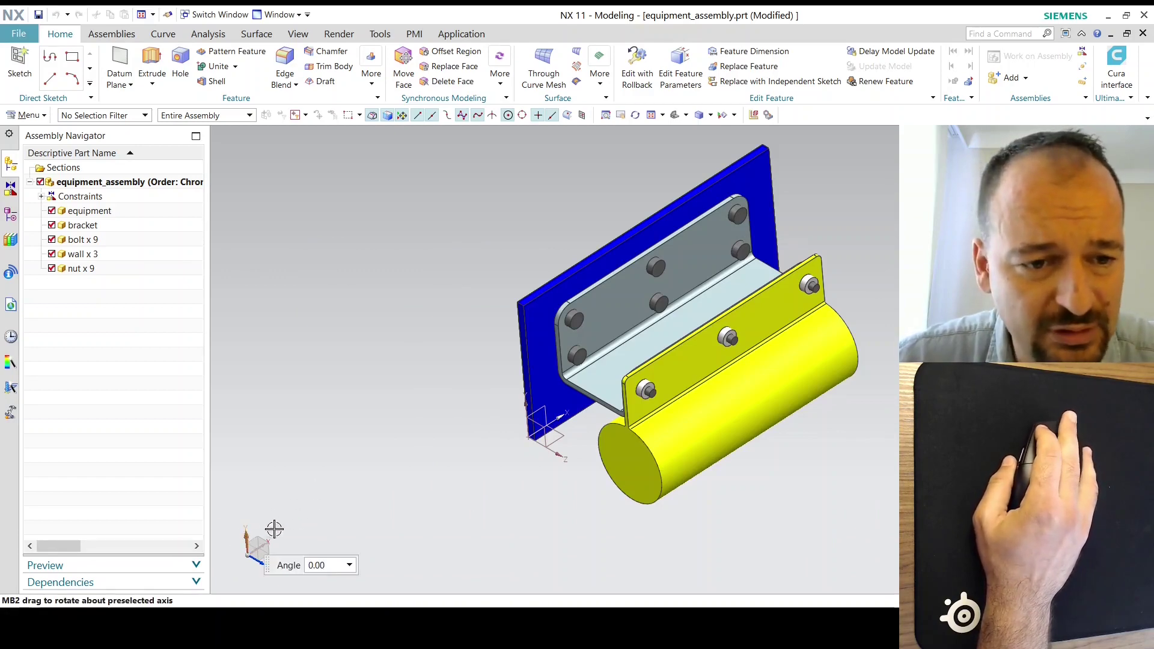
Rotate the assembly about individual view triad axes, then about the preselected Y axis
{"action": "middle_click_drag", "start_coordinate": [258, 530], "coordinate": [232, 563]}
{"action": "mouse_move", "coordinate": [413, 463]}
{"action": "middle_mouse_down"}
{"action": "mouse_move", "coordinate": [425, 536]}
{"action": "mouse_move", "coordinate": [423, 464]}
{"action": "mouse_move", "coordinate": [406, 445]}
{"action": "middle_mouse_up"}
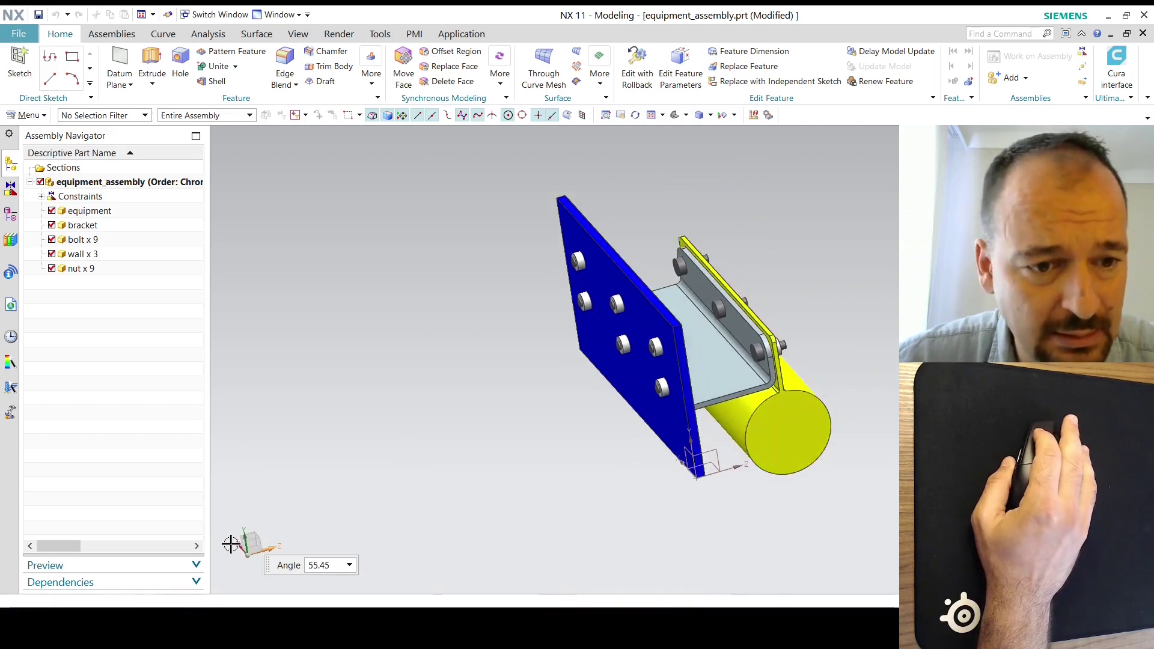
{"action": "middle_click_drag", "start_coordinate": [311, 510], "coordinate": [525, 487]}
{"action": "middle_click_drag", "start_coordinate": [697, 375], "coordinate": [568, 425]}
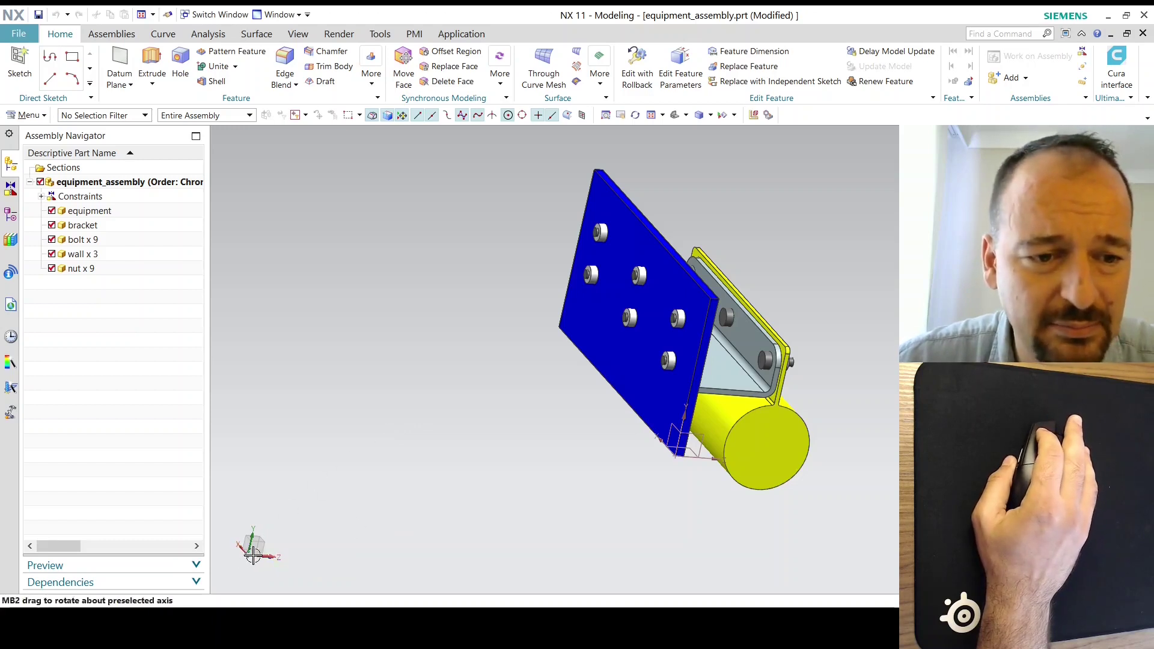
{"action": "left_click", "coordinate": [255, 538]}
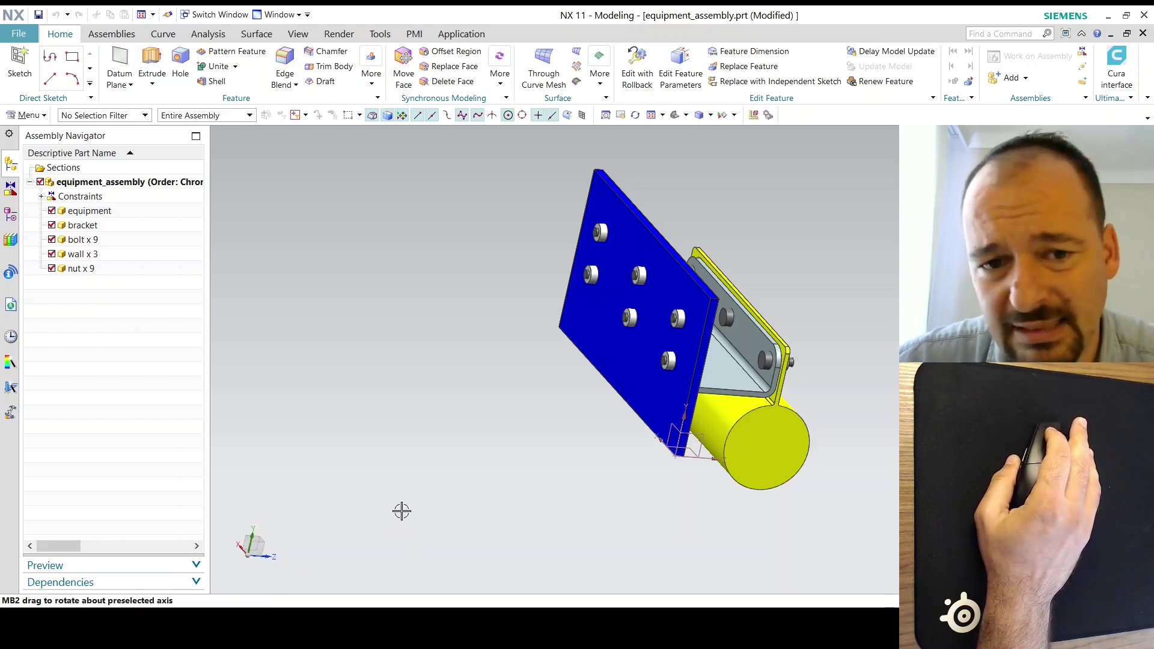
{"action": "middle_click_drag", "start_coordinate": [399, 510], "coordinate": [520, 513]}
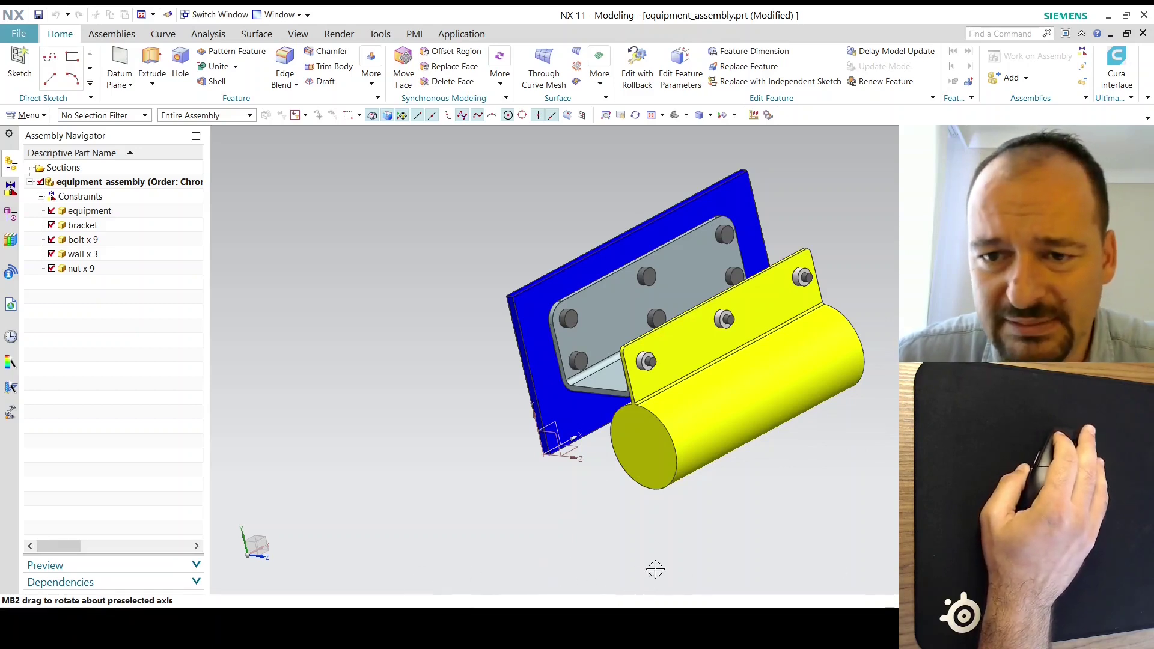
Inspect the assembly by rotating the view about one screen axis at a time, then with free rotation
{"action": "middle_click_drag", "start_coordinate": [550, 577], "coordinate": [321, 594]}
{"action": "middle_click_drag", "start_coordinate": [719, 591], "coordinate": [691, 592]}
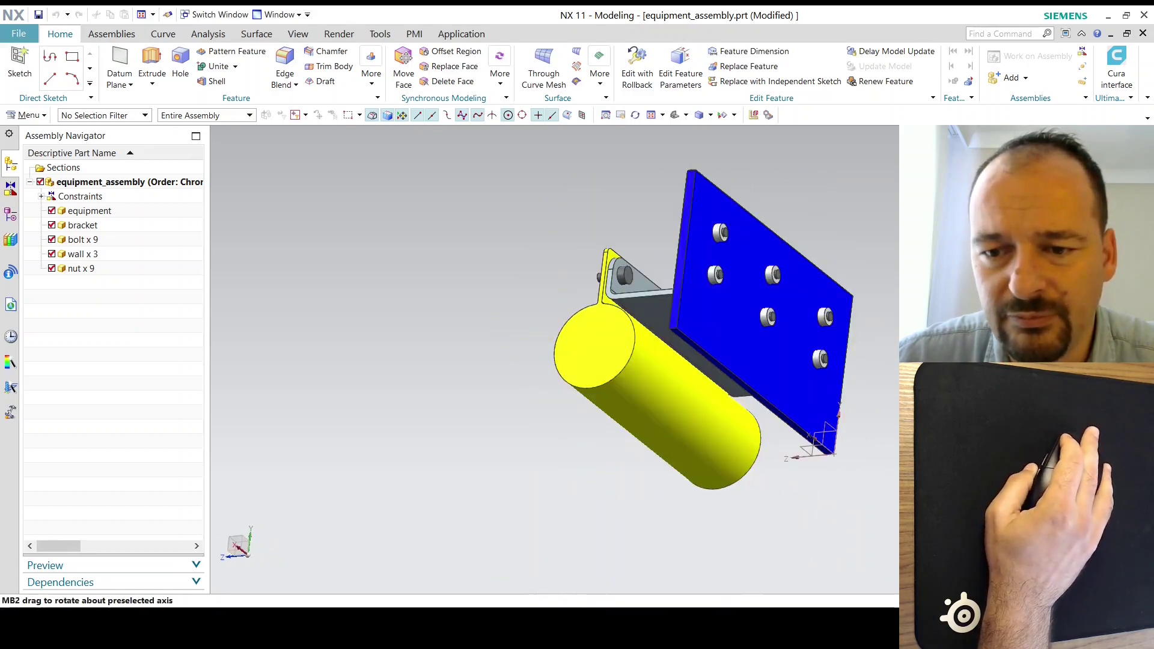
{"action": "middle_click_drag", "start_coordinate": [218, 361], "coordinate": [218, 397]}
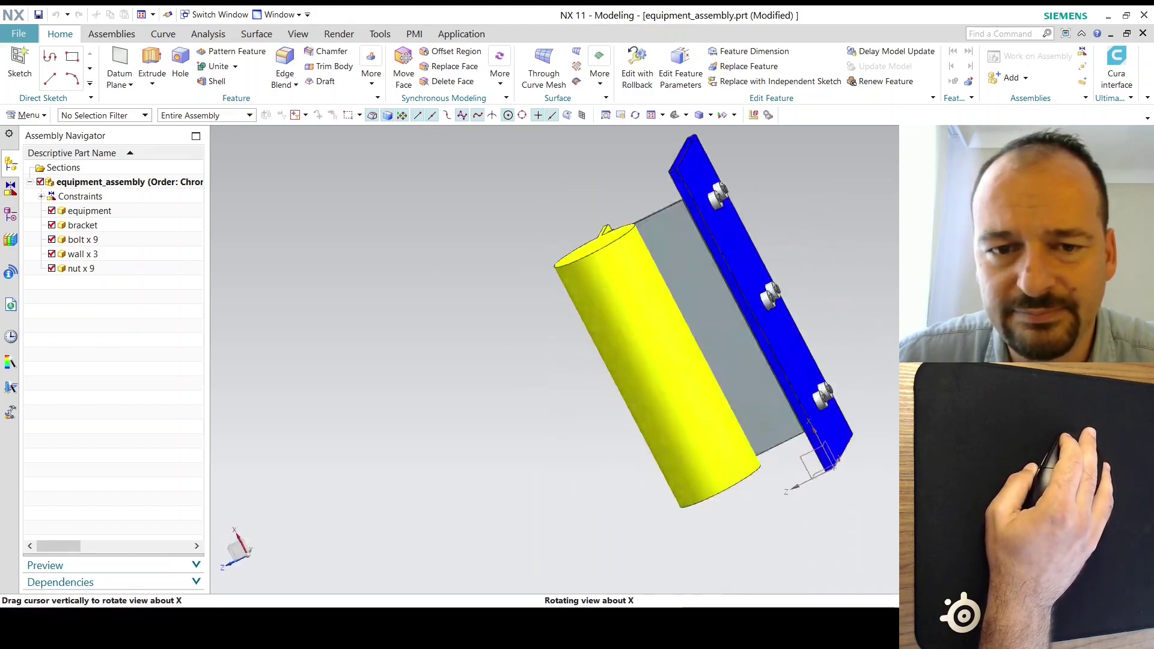
{"action": "middle_click_drag", "start_coordinate": [217, 396], "coordinate": [217, 469]}
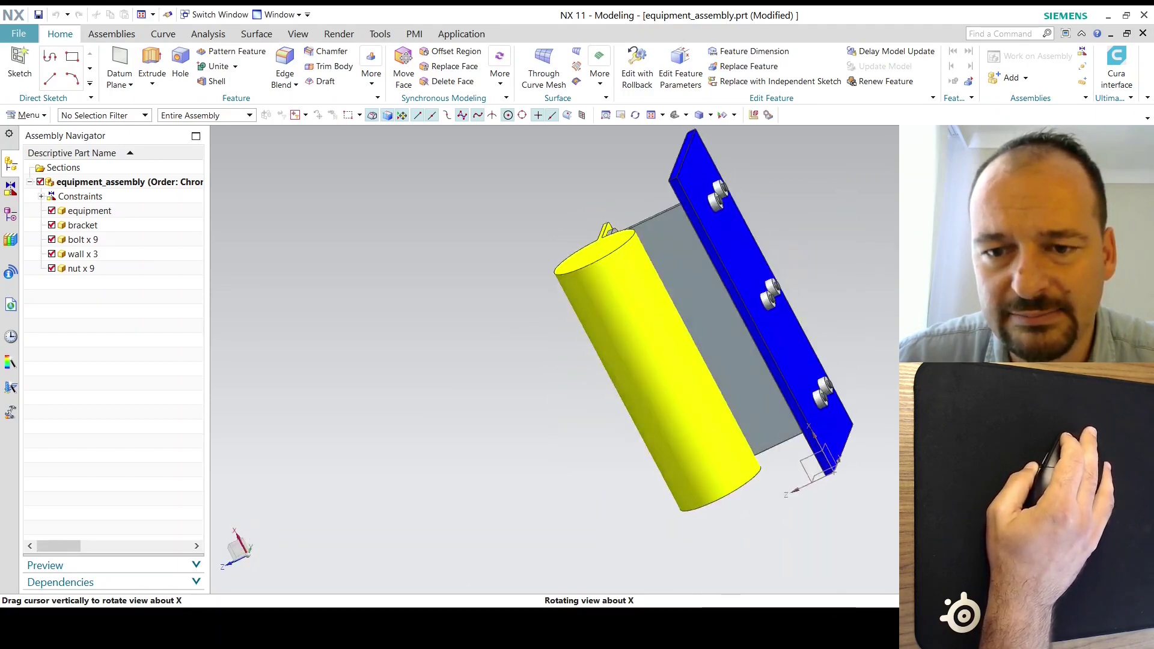
{"action": "middle_click_drag", "start_coordinate": [821, 575], "coordinate": [701, 590]}
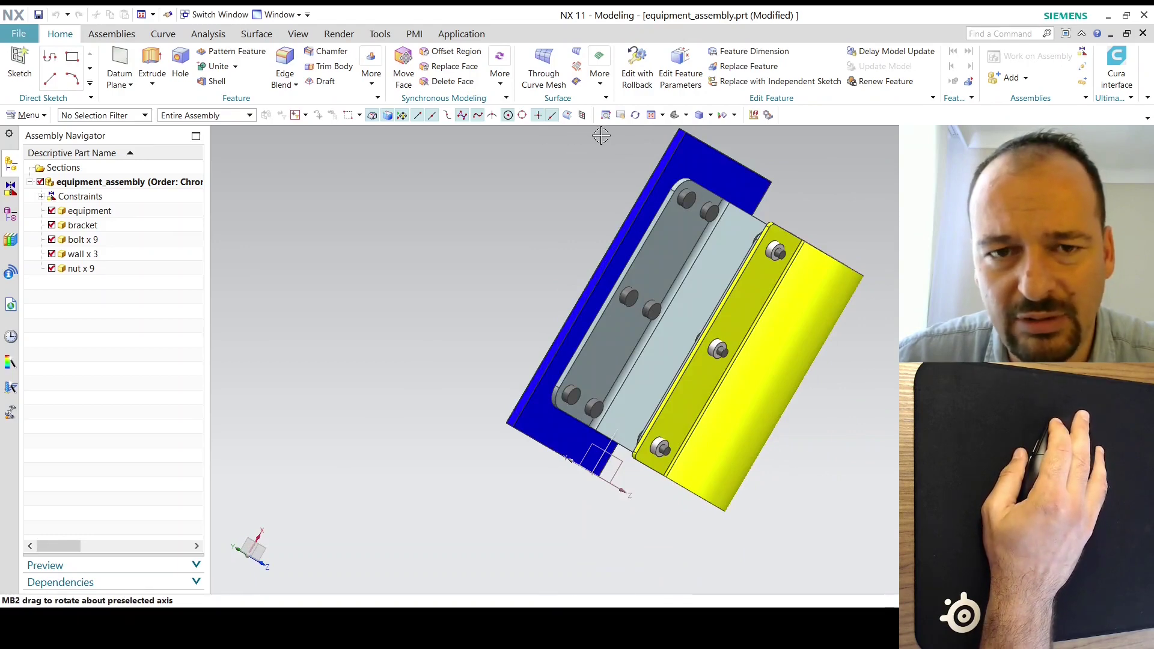
{"action": "middle_click_drag", "start_coordinate": [617, 131], "coordinate": [781, 161]}
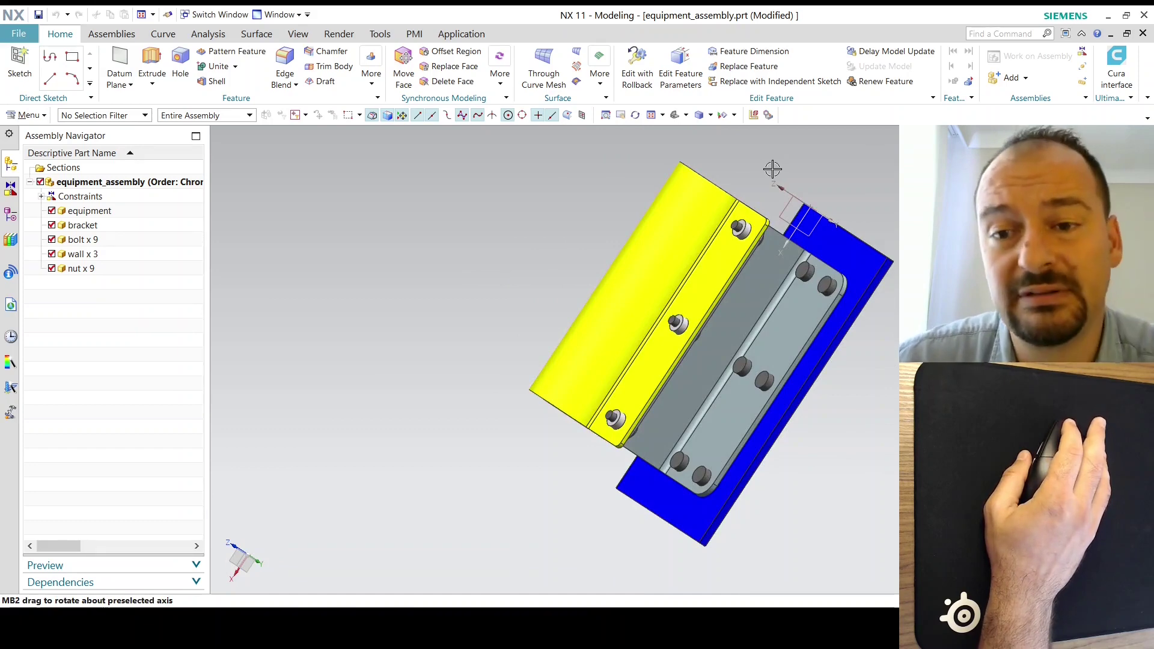
{"action": "middle_click_drag", "start_coordinate": [728, 132], "coordinate": [641, 431]}
{"action": "left_click", "coordinate": [572, 410]}
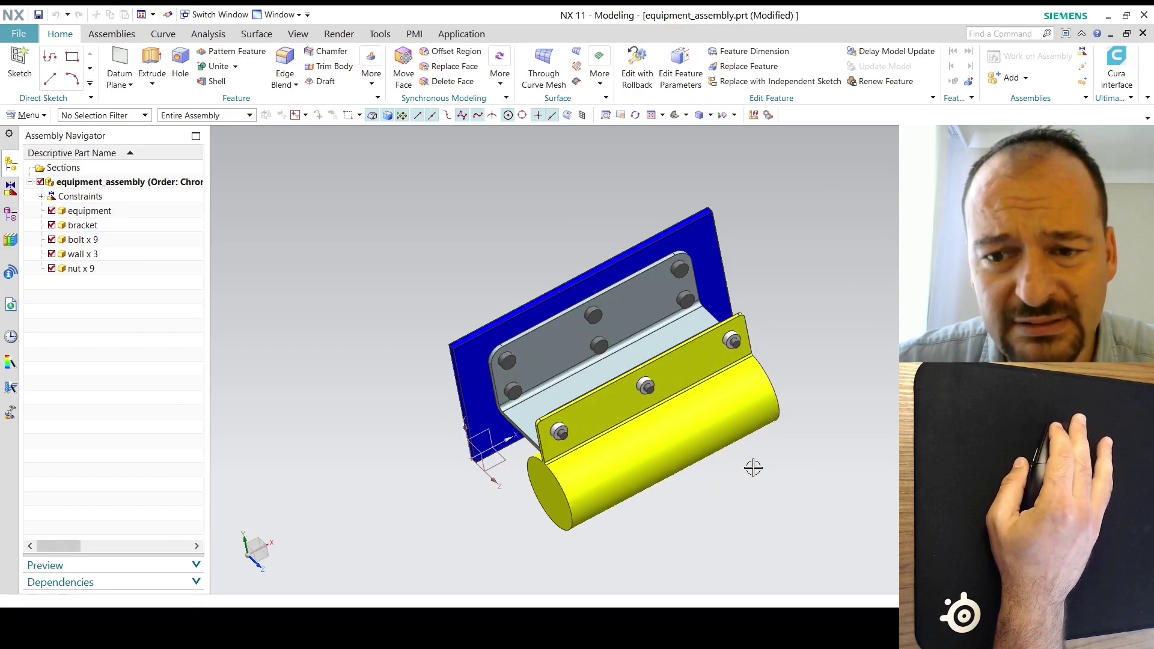
Pan, zoom and orbit the assembly to examine the equipment's bolted flange and the nuts behind the wall plate
{"action": "middle_click_drag", "start_coordinate": [752, 467], "coordinate": [727, 373], "text": "shift"}
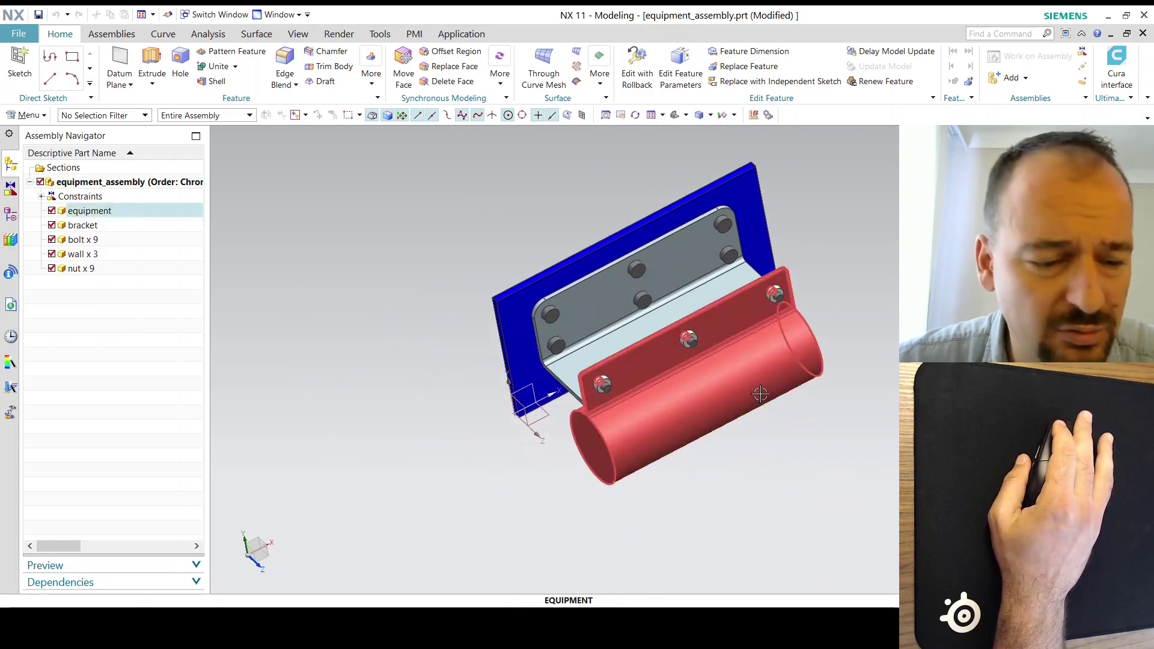
{"action": "left_click", "coordinate": [703, 373]}
{"action": "scroll", "coordinate": [761, 331], "scroll_direction": "up", "scroll_amount": 8}
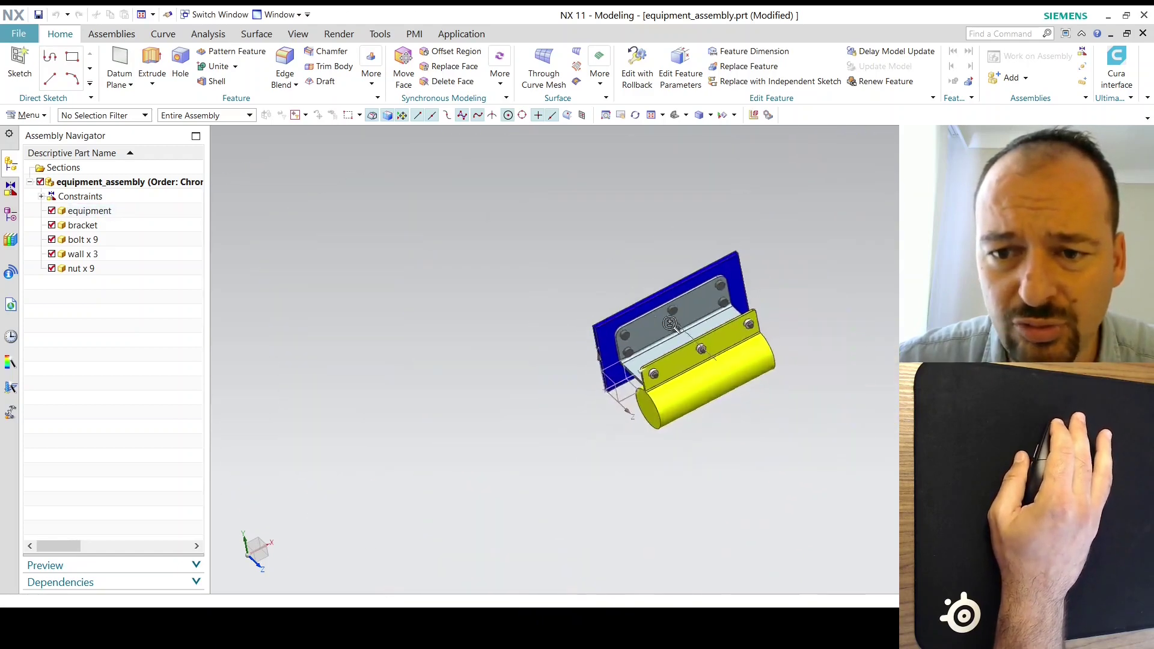
{"action": "scroll", "coordinate": [663, 376], "scroll_direction": "down", "scroll_amount": 8}
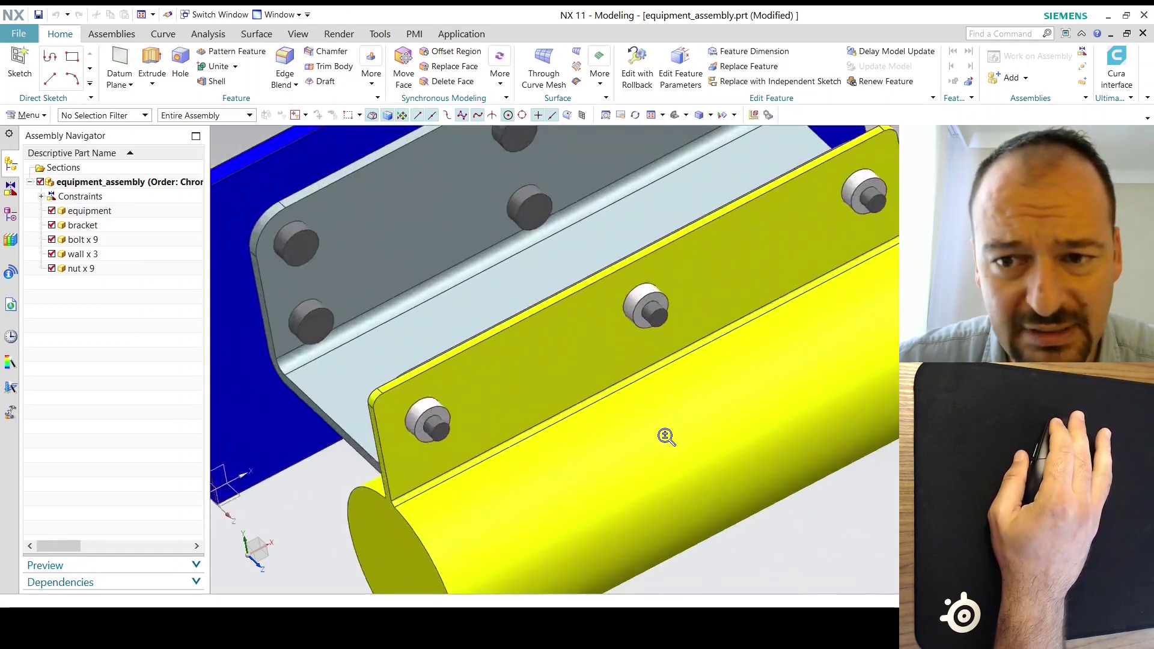
{"action": "scroll", "coordinate": [679, 321], "scroll_direction": "up", "scroll_amount": 3}
{"action": "middle_click_drag", "start_coordinate": [679, 322], "coordinate": [719, 353]}
{"action": "middle_click_drag", "start_coordinate": [641, 380], "coordinate": [710, 342]}
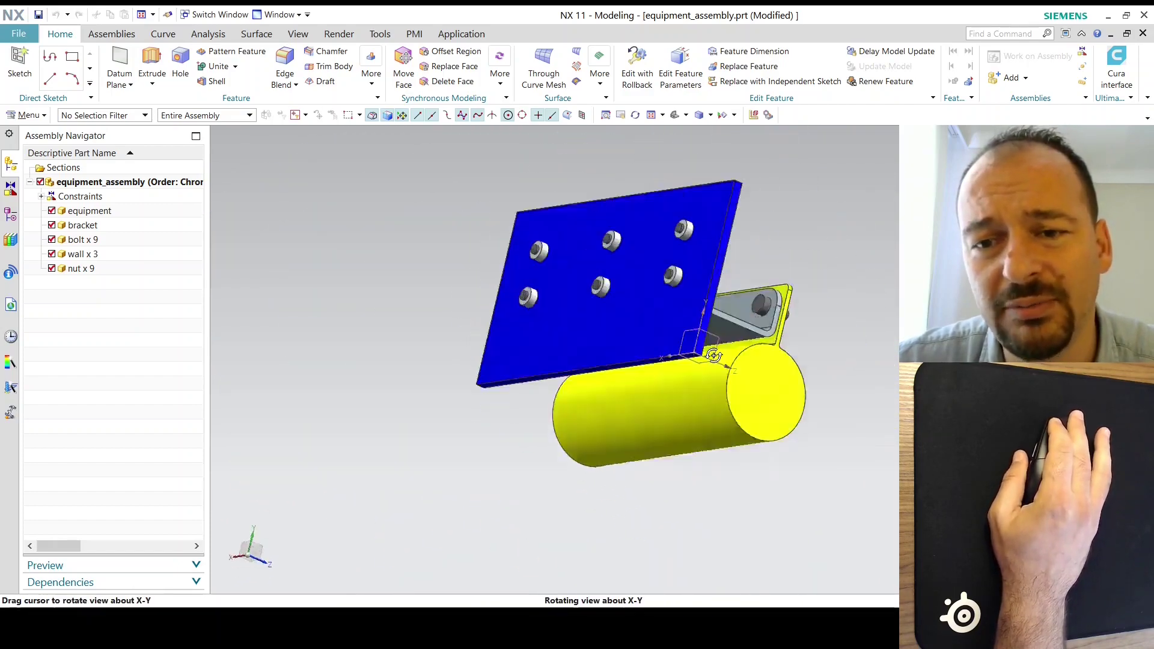
{"action": "middle_click_drag", "start_coordinate": [604, 475], "coordinate": [711, 412]}
{"action": "scroll", "coordinate": [684, 387], "scroll_direction": "up", "scroll_amount": 5}
{"action": "scroll", "coordinate": [683, 387], "scroll_direction": "down", "scroll_amount": 6}
{"action": "scroll", "coordinate": [665, 479], "scroll_direction": "up", "scroll_amount": 5}
{"action": "scroll", "coordinate": [729, 307], "scroll_direction": "down", "scroll_amount": 5}
{"action": "scroll", "coordinate": [729, 307], "scroll_direction": "up", "scroll_amount": 3}
{"action": "middle_click_drag", "start_coordinate": [740, 412], "coordinate": [652, 442]}
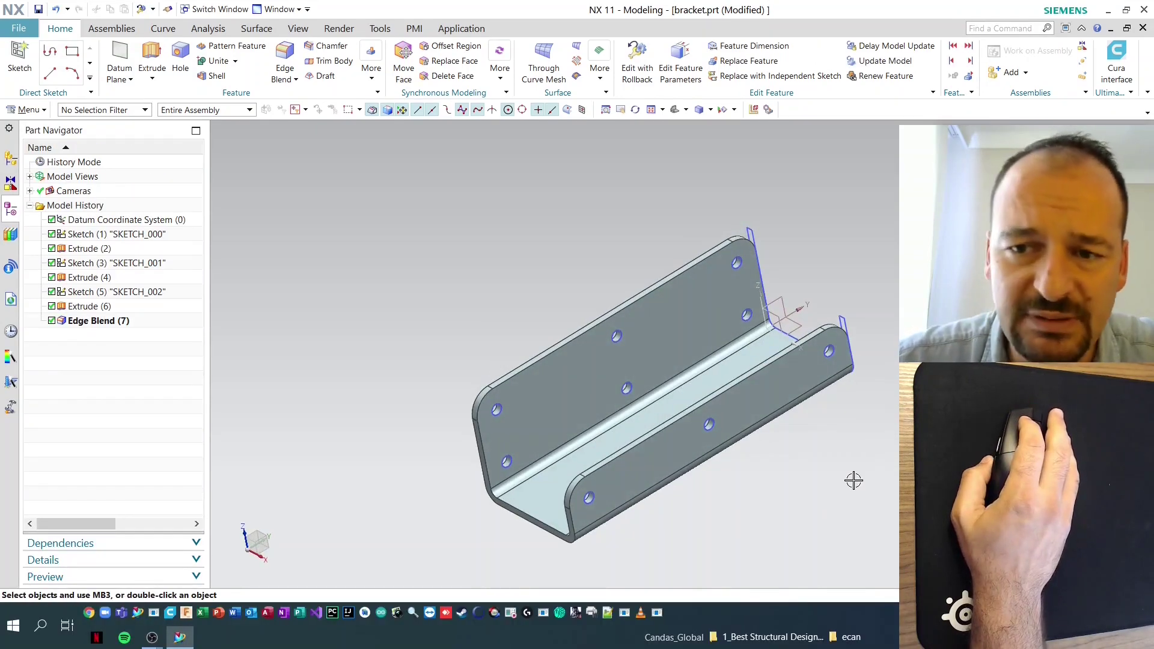
{"action": "left_click", "coordinate": [845, 319]}
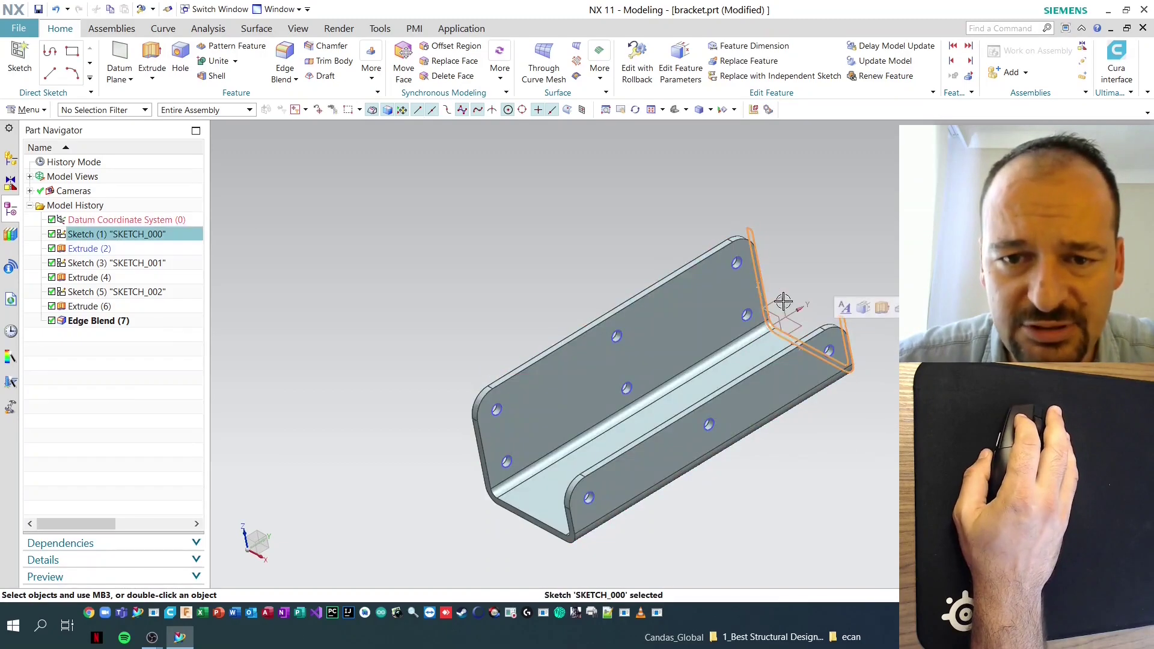
{"action": "left_click", "coordinate": [781, 315]}
{"action": "left_click", "coordinate": [652, 314]}
{"action": "middle_click_drag", "start_coordinate": [634, 256], "coordinate": [492, 296]}
{"action": "key", "text": "Escape"}
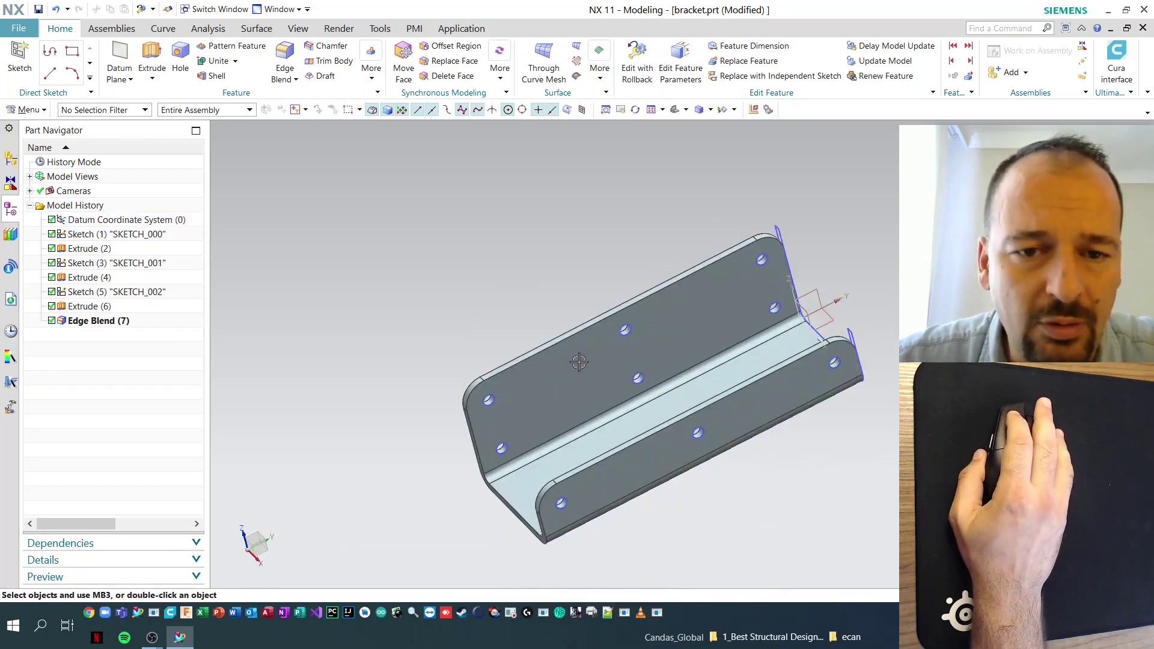
Open SKETCH_001, the hole sketch on the bracket's tall wall, for editing and start selecting its circles
{"action": "double_click", "coordinate": [621, 330]}
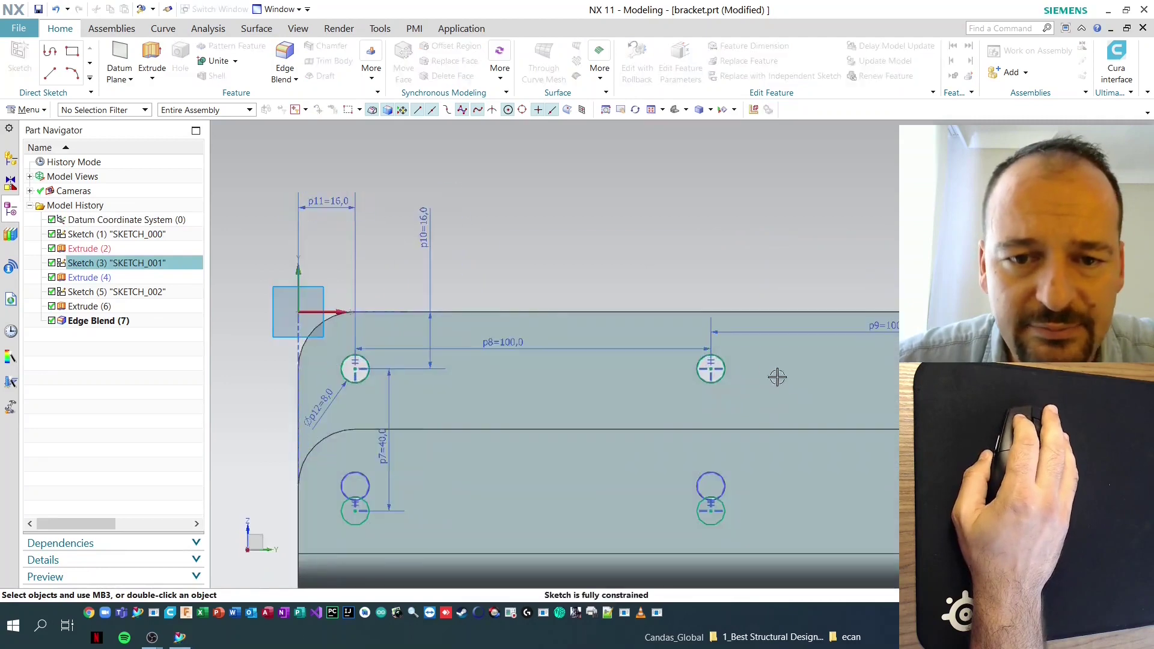
{"action": "mouse_move", "coordinate": [763, 369]}
{"action": "middle_mouse_down"}
{"action": "mouse_move", "coordinate": [778, 399]}
{"action": "mouse_move", "coordinate": [464, 413]}
{"action": "middle_mouse_up"}
{"action": "scroll", "coordinate": [331, 401], "scroll_direction": "up", "scroll_amount": 2}
{"action": "scroll", "coordinate": [331, 401], "scroll_direction": "up", "scroll_amount": 4}
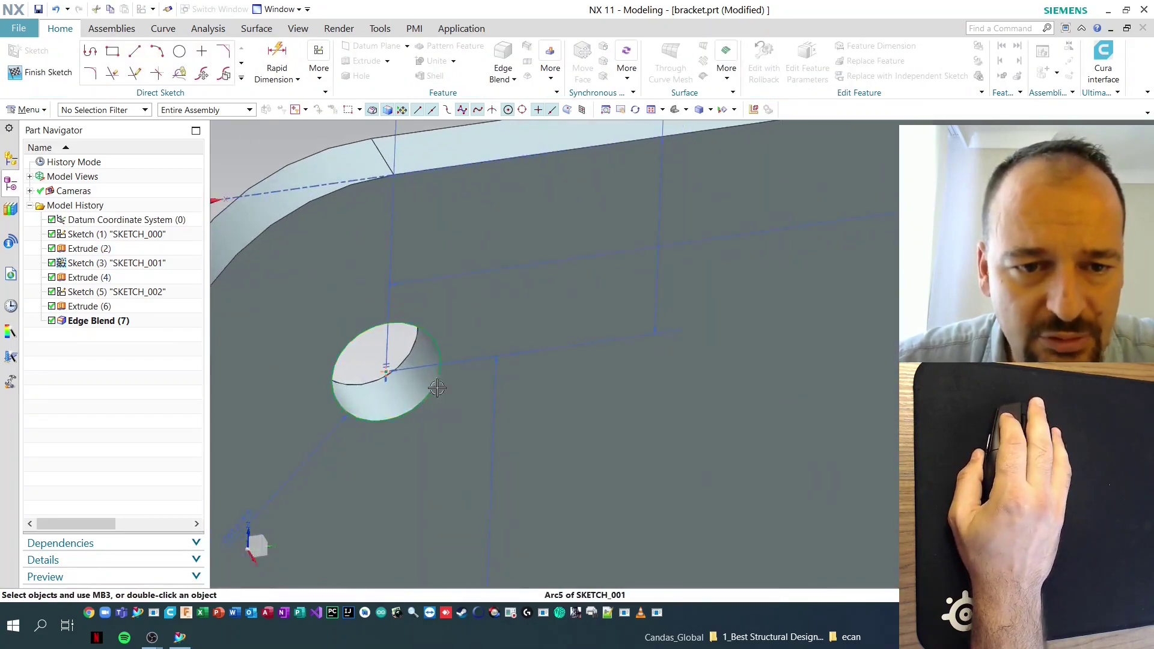
{"action": "scroll", "coordinate": [437, 387], "scroll_direction": "down", "scroll_amount": 4}
{"action": "mouse_move", "coordinate": [541, 330]}
{"action": "middle_mouse_down"}
{"action": "mouse_move", "coordinate": [772, 379]}
{"action": "mouse_move", "coordinate": [487, 327]}
{"action": "middle_mouse_up"}
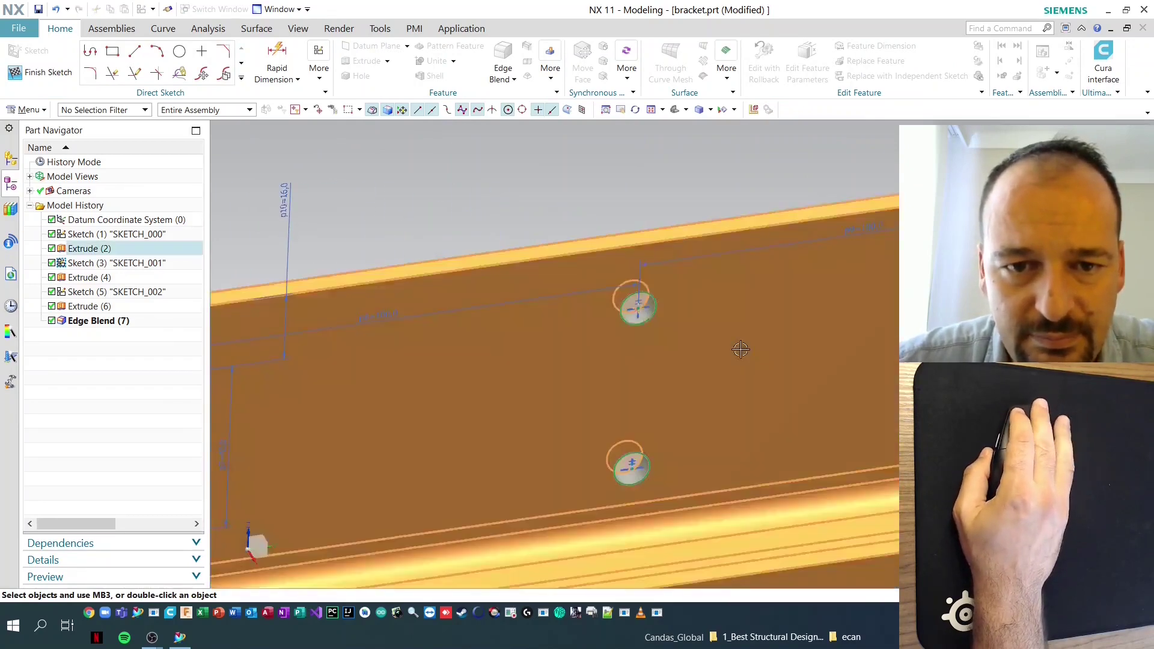
Add the remaining hole circles along the tall wall to the selection until all six are selected
{"action": "middle_click_drag", "start_coordinate": [710, 355], "coordinate": [591, 348], "text": "shift"}
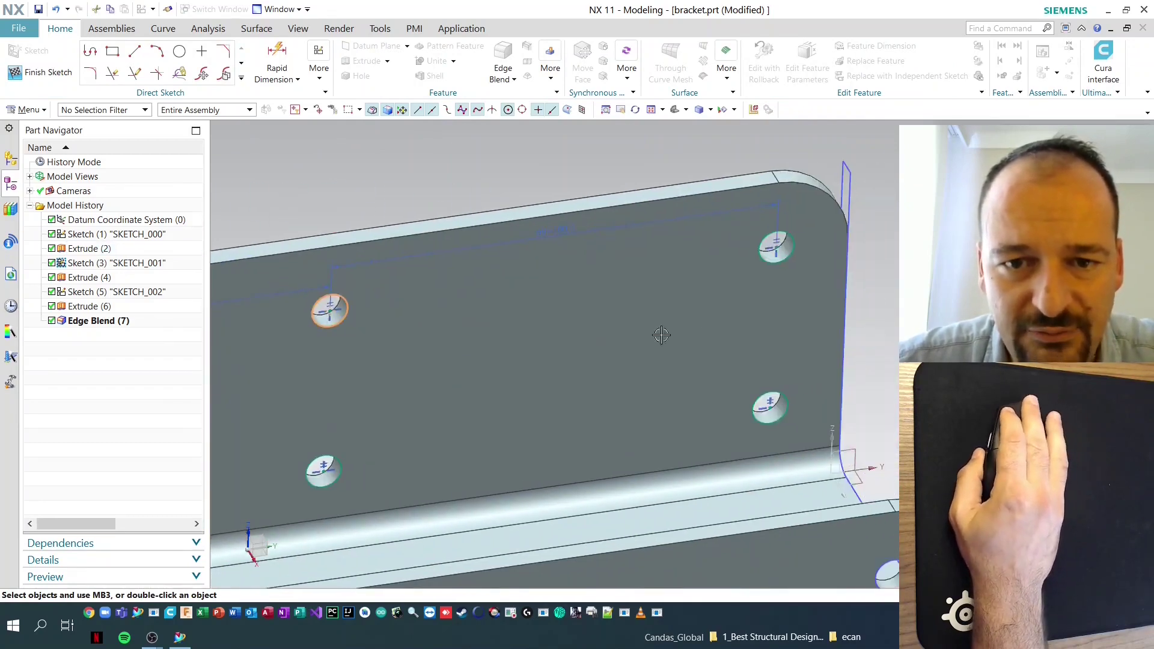
{"action": "left_click", "coordinate": [785, 248]}
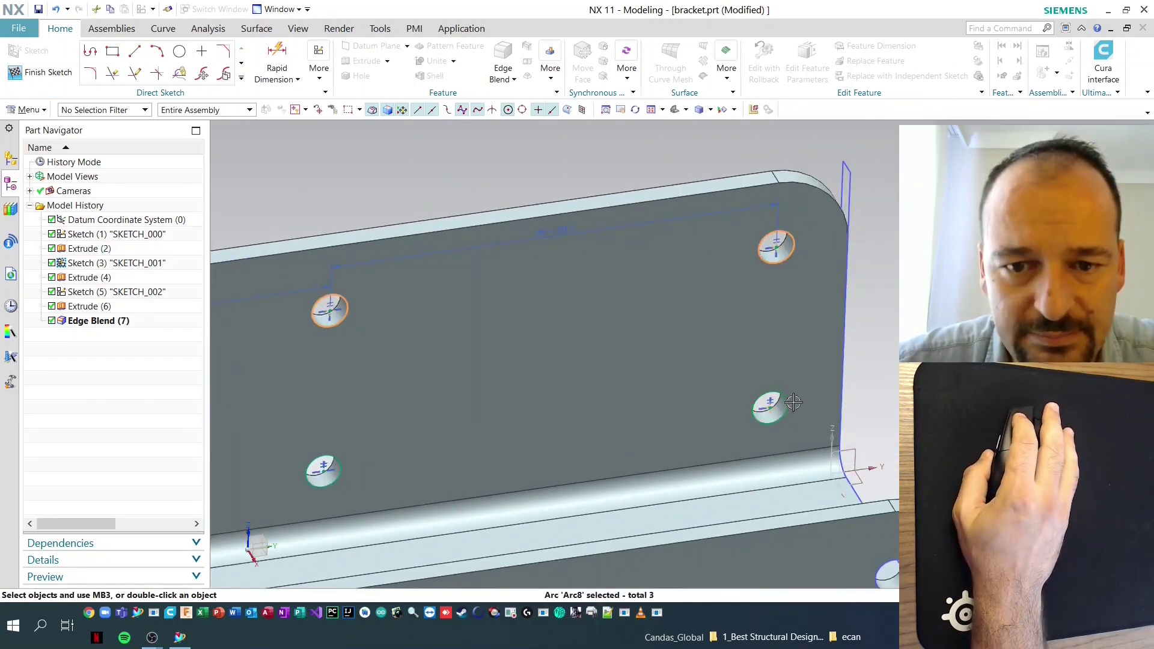
{"action": "middle_click_drag", "start_coordinate": [441, 451], "coordinate": [659, 370], "text": "shift"}
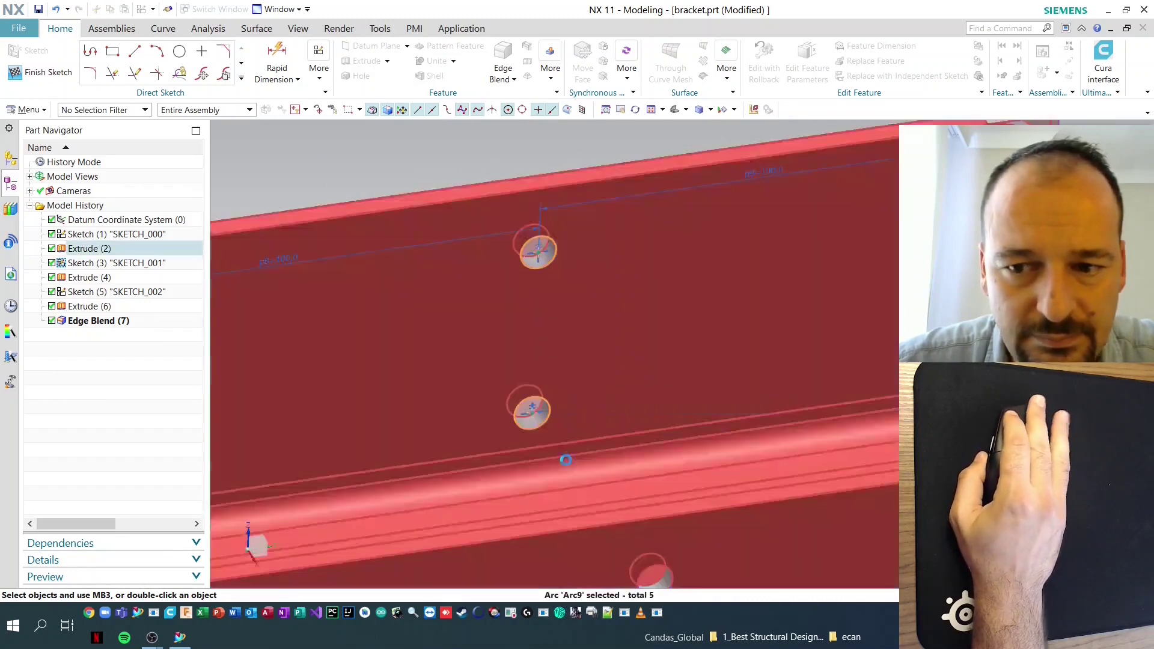
{"action": "middle_click_drag", "start_coordinate": [566, 463], "coordinate": [742, 387], "text": "shift"}
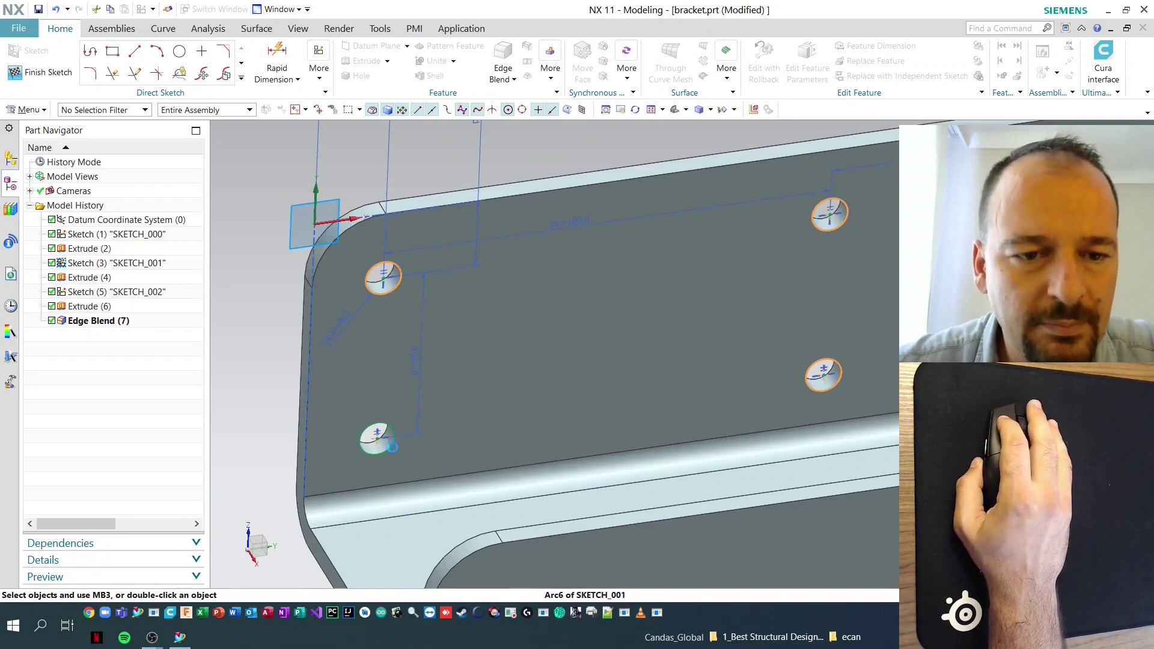
{"action": "middle_click_drag", "start_coordinate": [391, 446], "coordinate": [648, 341], "text": "ctrl"}
{"action": "scroll", "coordinate": [782, 317], "scroll_direction": "down", "scroll_amount": 3}
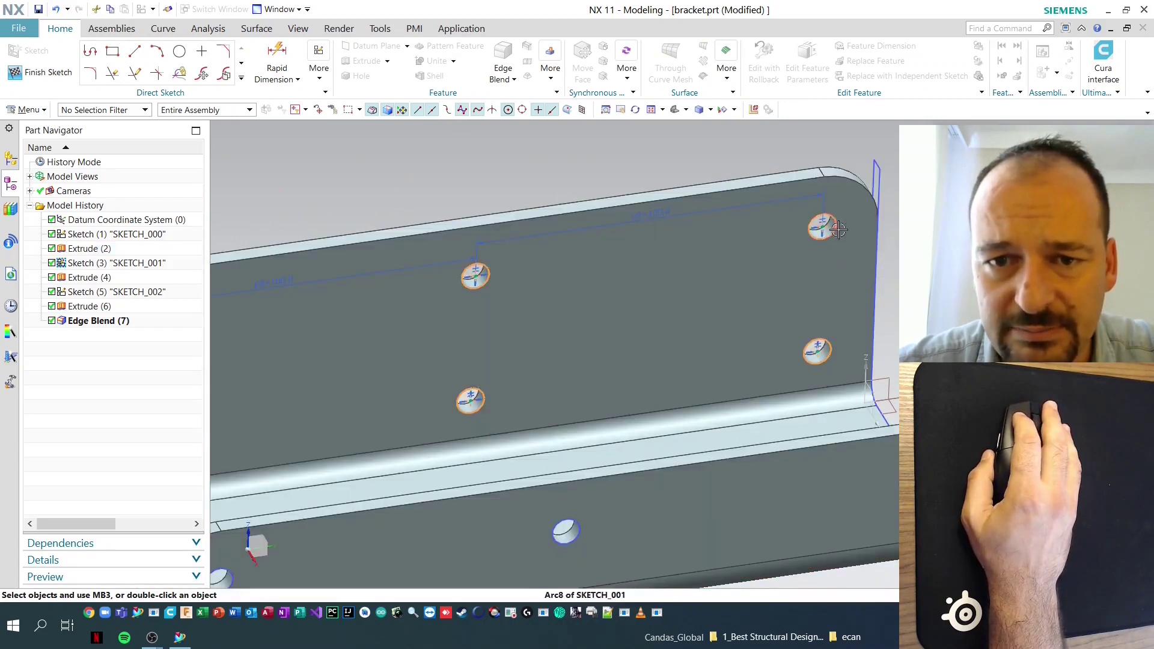
Deselect the hole circles one at a time, keeping only the lower one beside the sketch origin, and finish the sketch
{"action": "left_click", "coordinate": [829, 228], "text": "shift"}
{"action": "left_click", "coordinate": [826, 348], "text": "shift"}
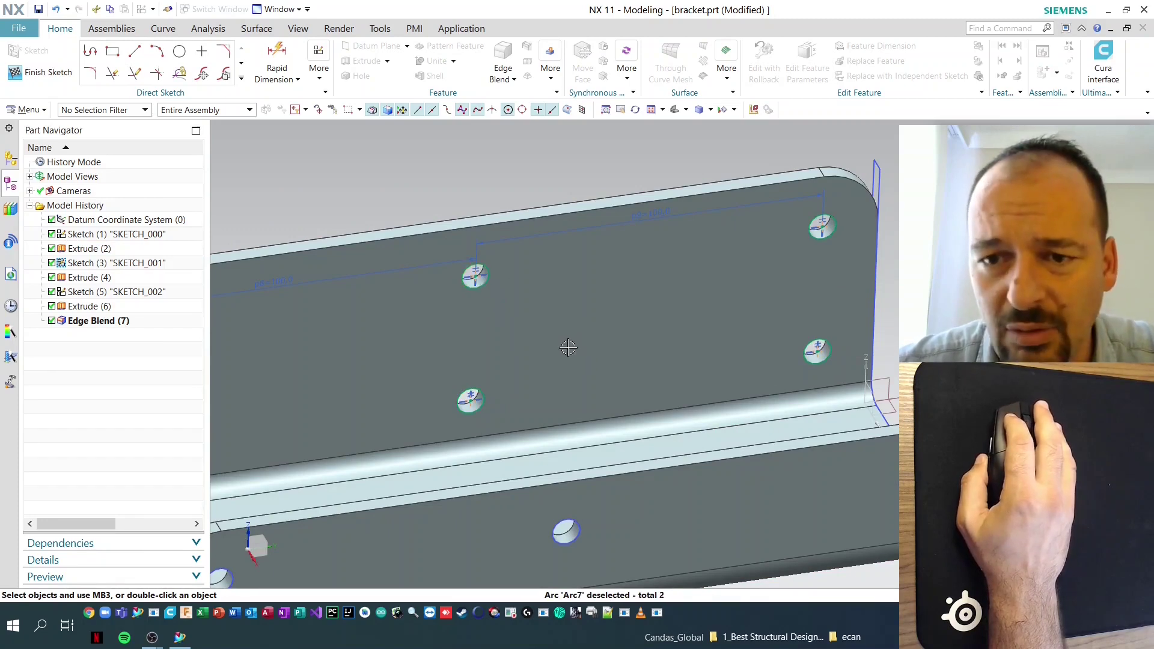
{"action": "mouse_move", "coordinate": [501, 359]}
{"action": "middle_mouse_down"}
{"action": "mouse_move", "coordinate": [670, 327]}
{"action": "mouse_move", "coordinate": [613, 341]}
{"action": "middle_mouse_up"}
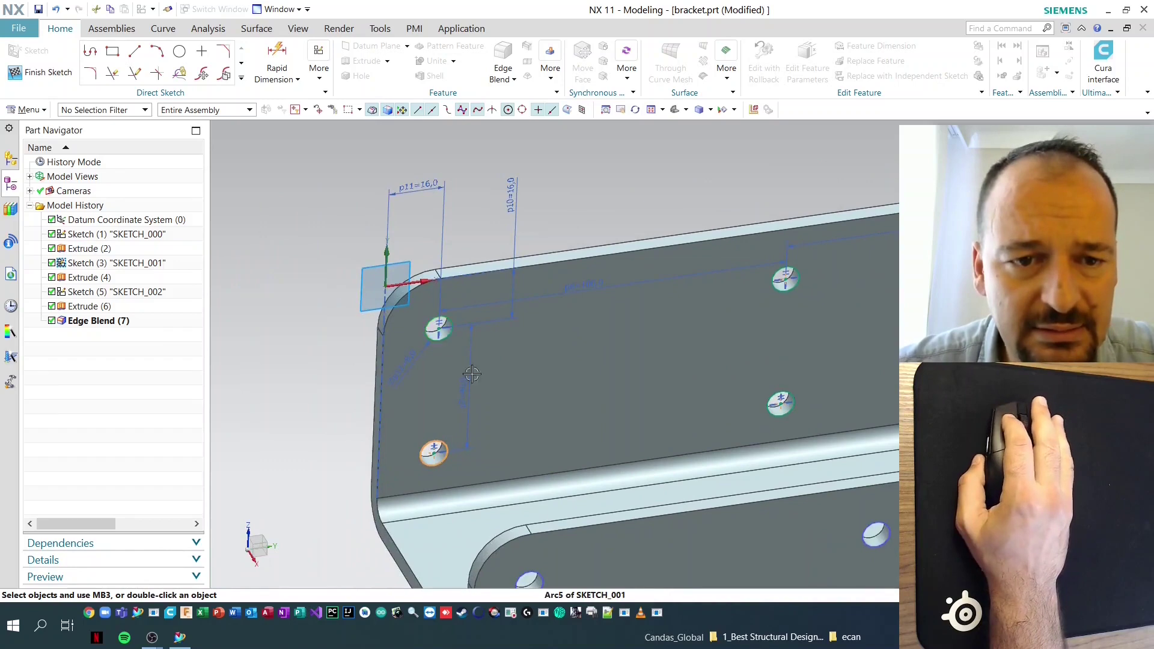
{"action": "left_click", "coordinate": [457, 354], "text": "shift"}
{"action": "middle_click_drag", "start_coordinate": [655, 360], "coordinate": [661, 303]}
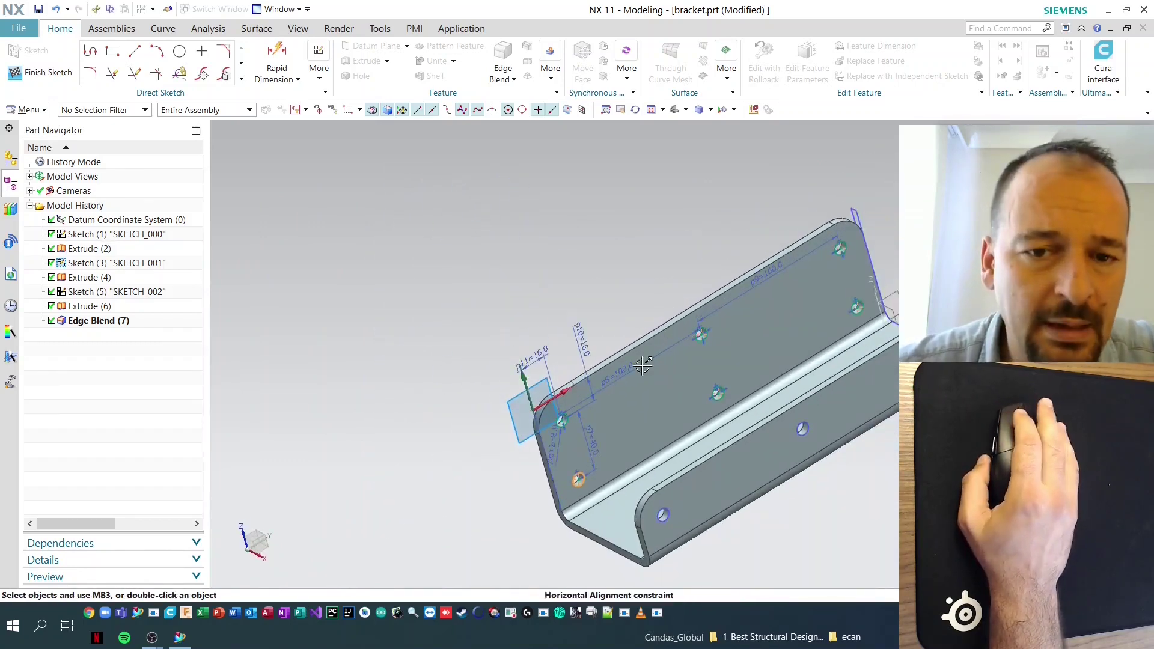
{"action": "left_click", "coordinate": [39, 73]}
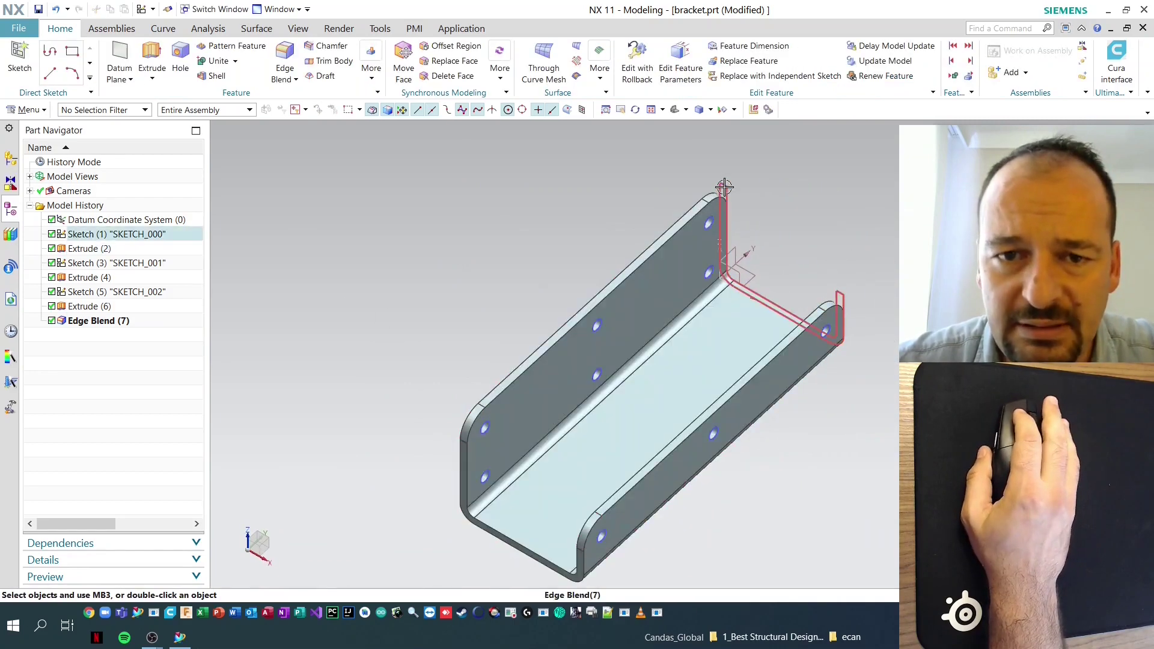
Review the bracket's profile sketch SKETCH_000 and the parameters of Extrude (2), closing each without edits
{"action": "double_click", "coordinate": [728, 188]}
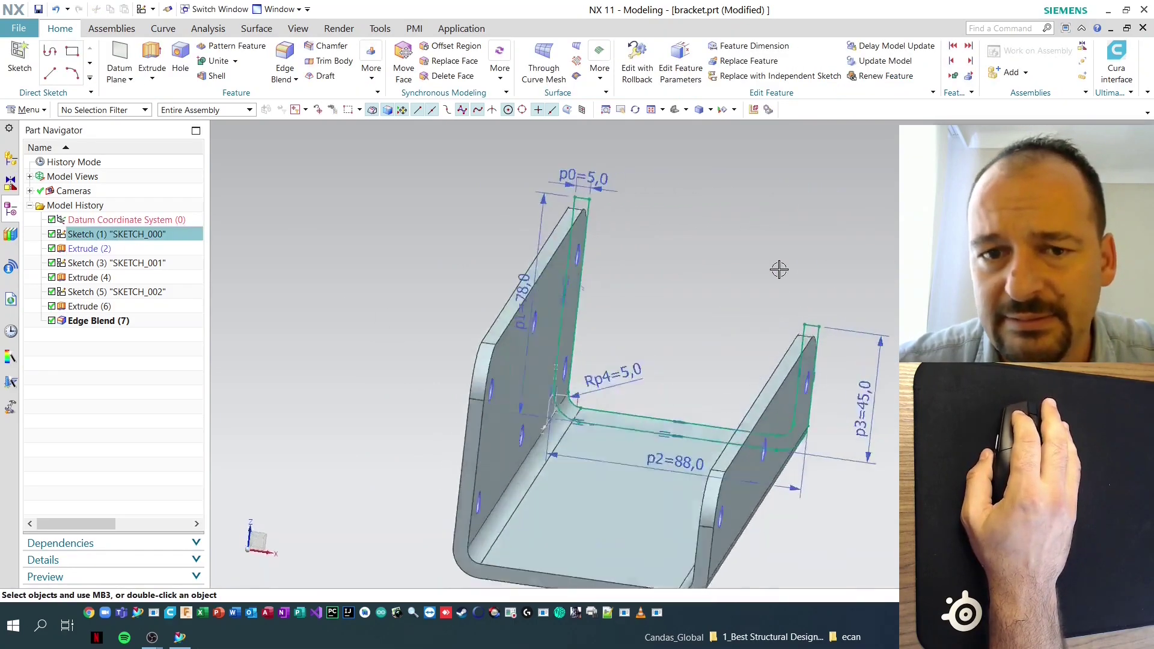
{"action": "key", "text": "Escape"}
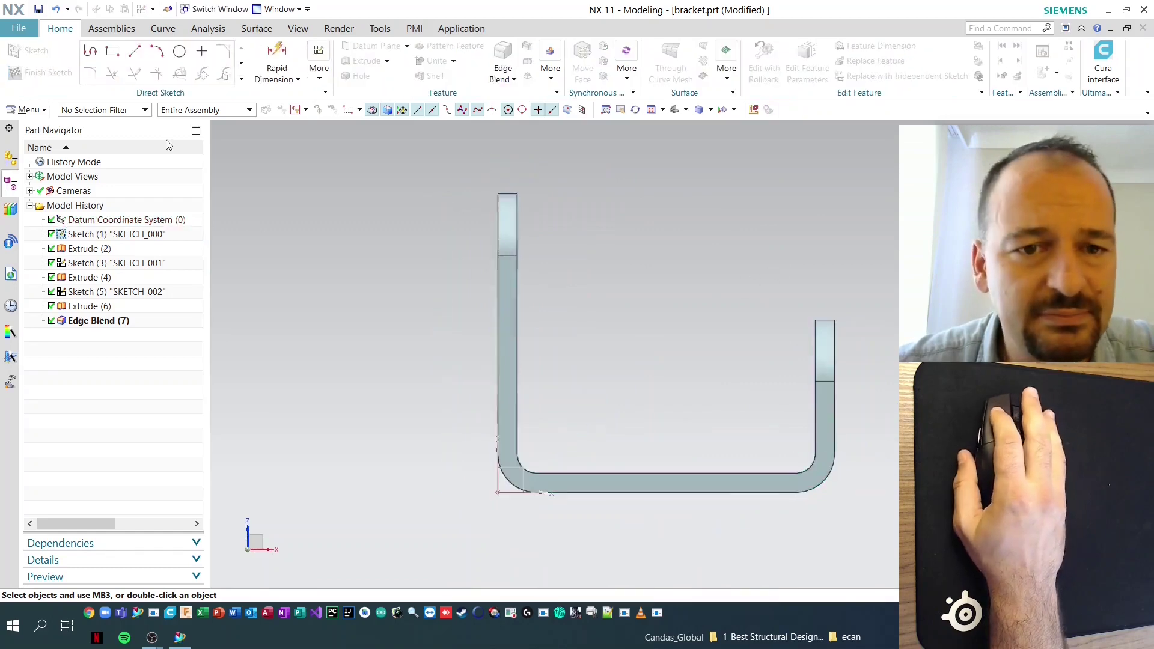
{"action": "mouse_move", "coordinate": [711, 244]}
{"action": "middle_mouse_down"}
{"action": "mouse_move", "coordinate": [688, 255]}
{"action": "mouse_move", "coordinate": [721, 198]}
{"action": "middle_mouse_up"}
{"action": "double_click", "coordinate": [752, 148]}
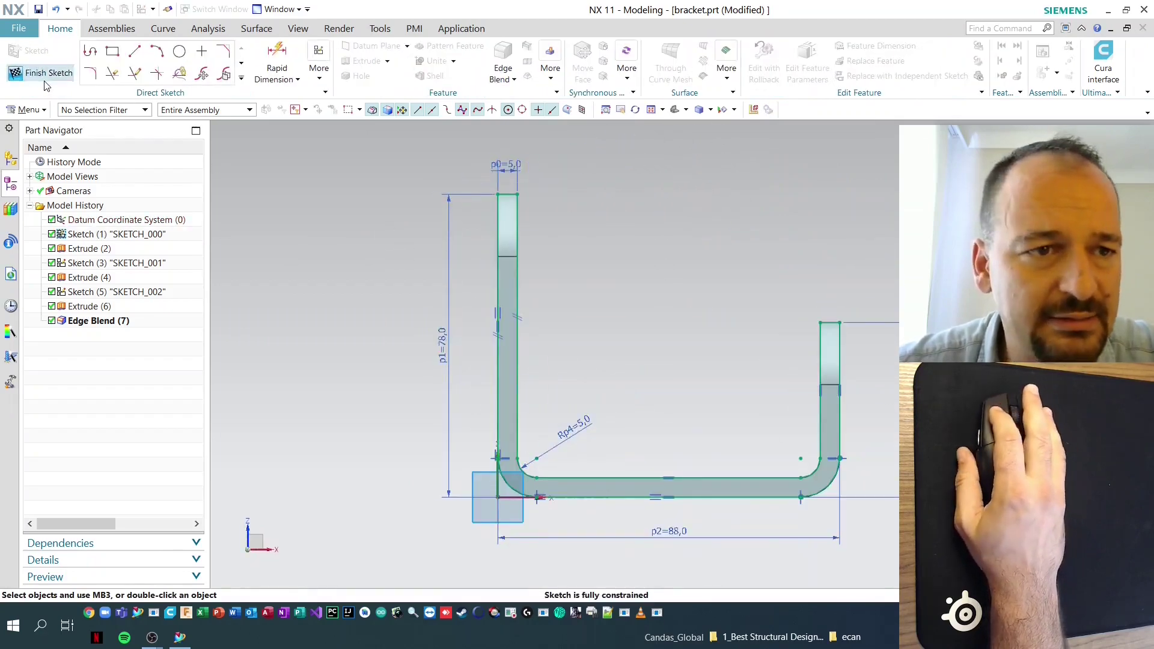
{"action": "left_click", "coordinate": [20, 65]}
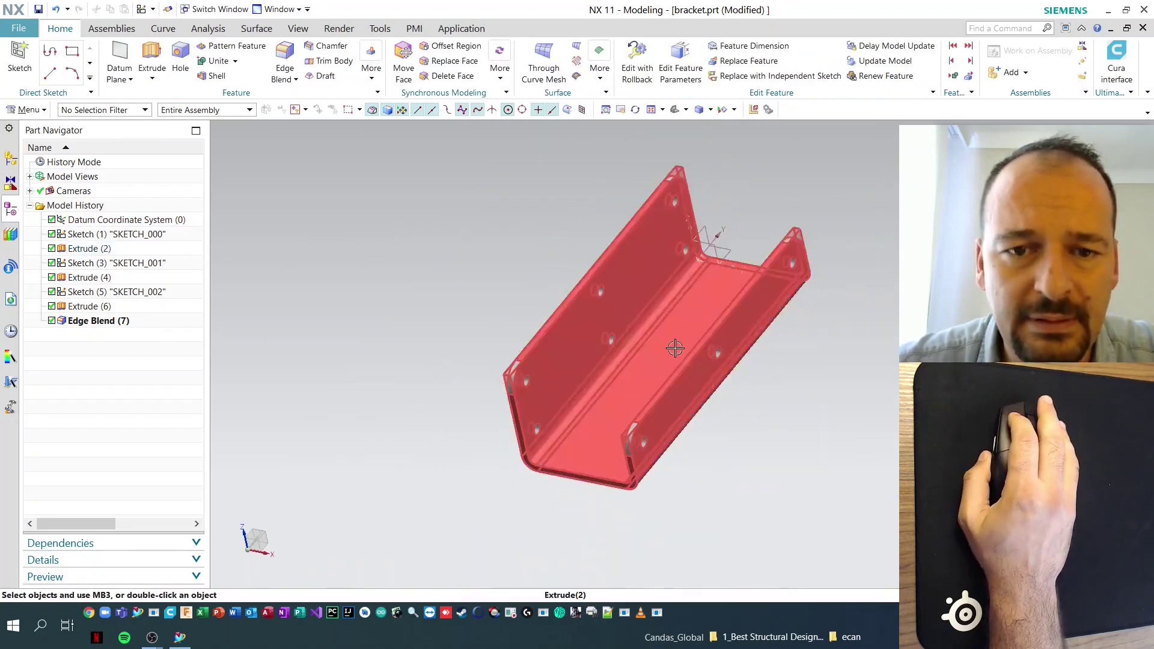
{"action": "double_click", "coordinate": [676, 347]}
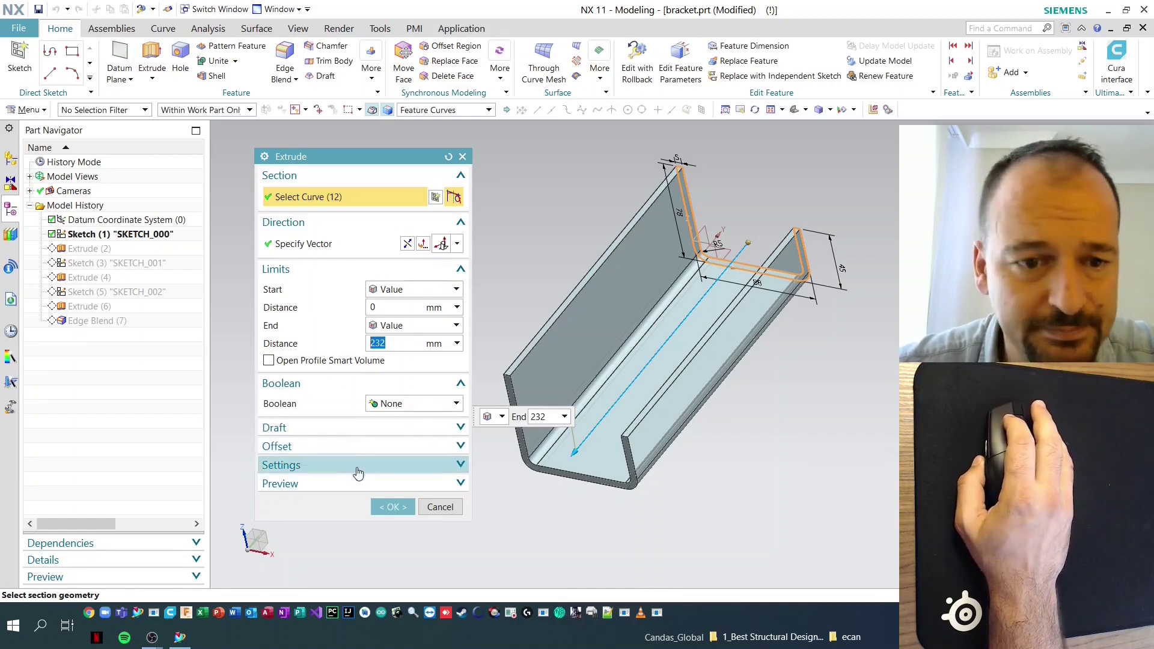
{"action": "left_click", "coordinate": [390, 507]}
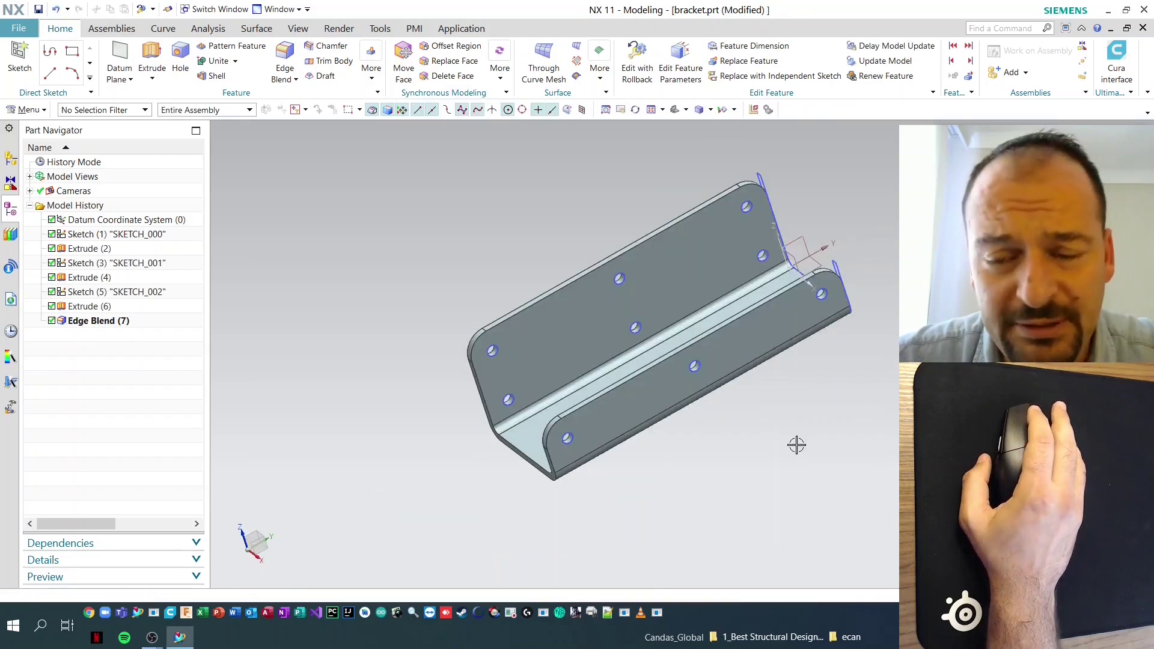
Bring up QuickPick on the tall wall's upper hole nearest the datum and enlarge it to show every candidate
{"action": "middle_click_drag", "start_coordinate": [822, 183], "coordinate": [691, 254]}
{"action": "scroll", "coordinate": [570, 445], "scroll_direction": "up", "scroll_amount": 3}
{"action": "mouse_move", "coordinate": [570, 445]}
{"action": "middle_mouse_down"}
{"action": "mouse_move", "coordinate": [661, 417]}
{"action": "mouse_move", "coordinate": [644, 412]}
{"action": "middle_mouse_up"}
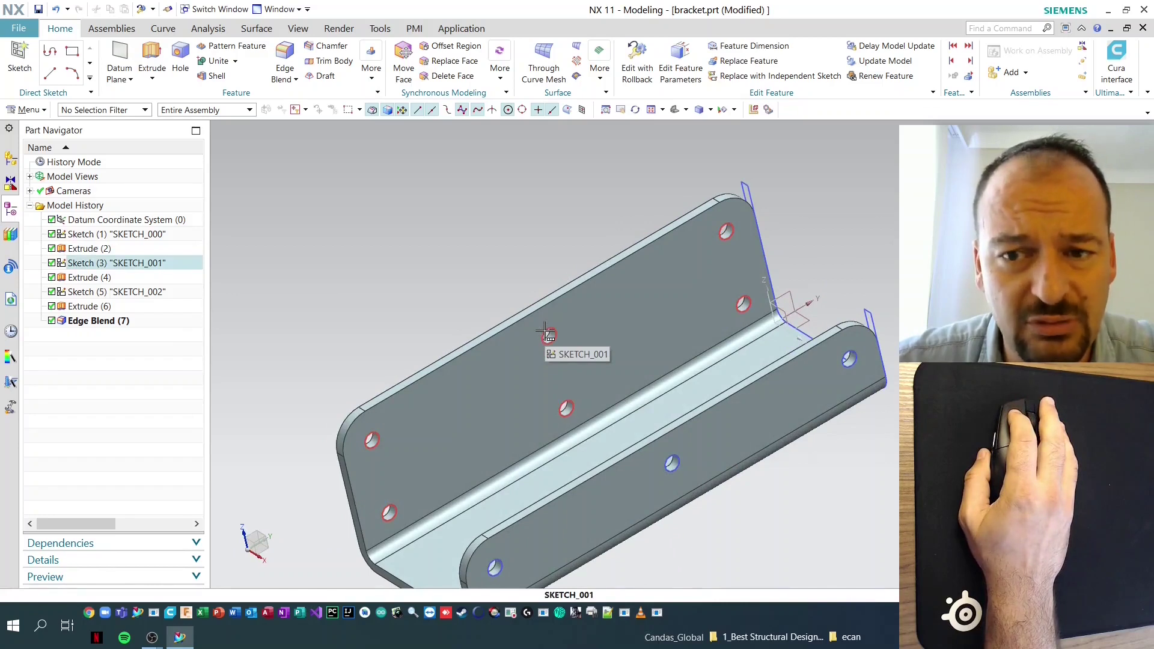
{"action": "left_click", "coordinate": [727, 237]}
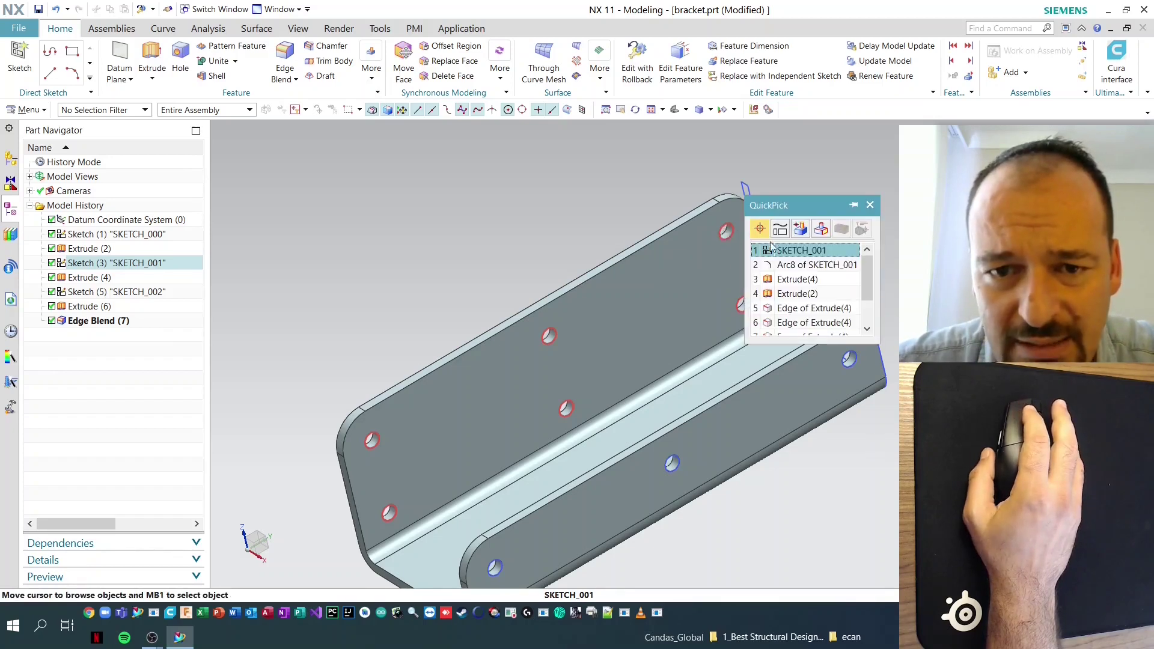
{"action": "left_click_drag", "start_coordinate": [795, 209], "coordinate": [511, 179]}
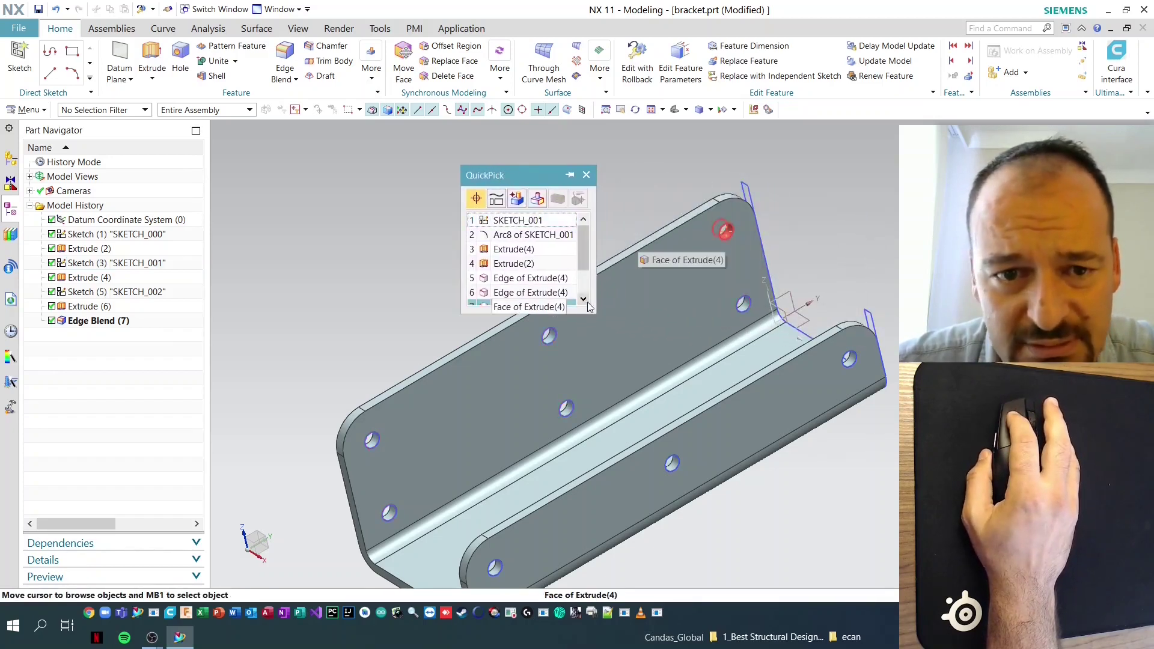
{"action": "left_click_drag", "start_coordinate": [593, 305], "coordinate": [656, 365]}
{"action": "left_click_drag", "start_coordinate": [517, 175], "coordinate": [351, 172]}
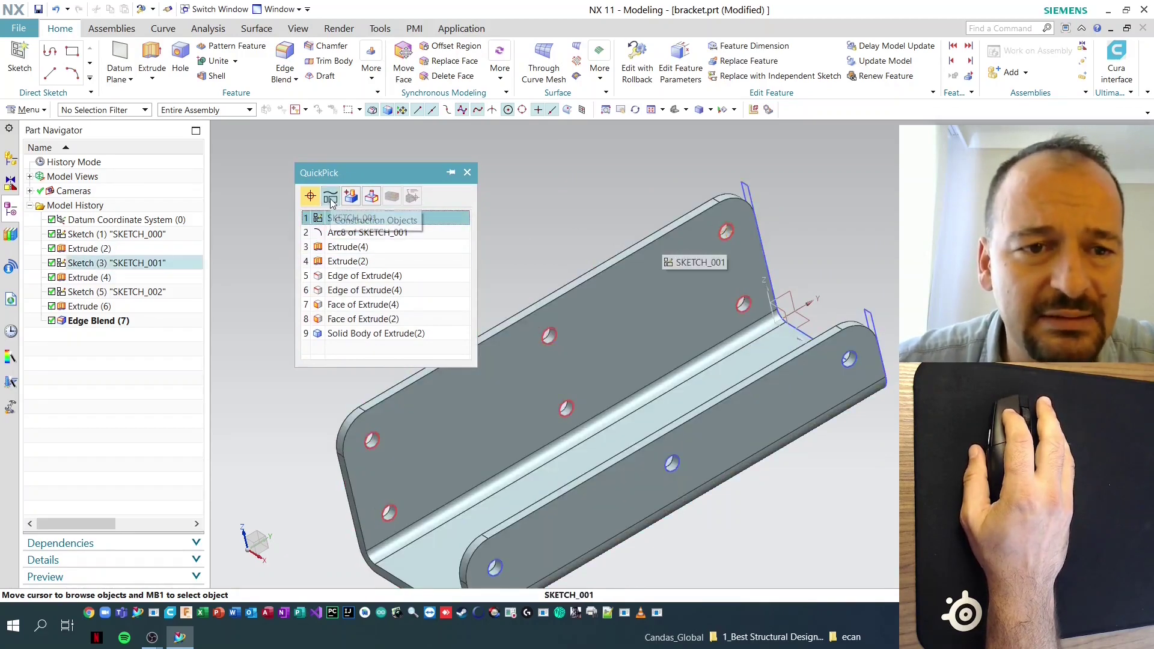
Filter the QuickPick candidates by Construction Objects and the other available categories, and restore the unfiltered list
{"action": "left_click", "coordinate": [331, 199]}
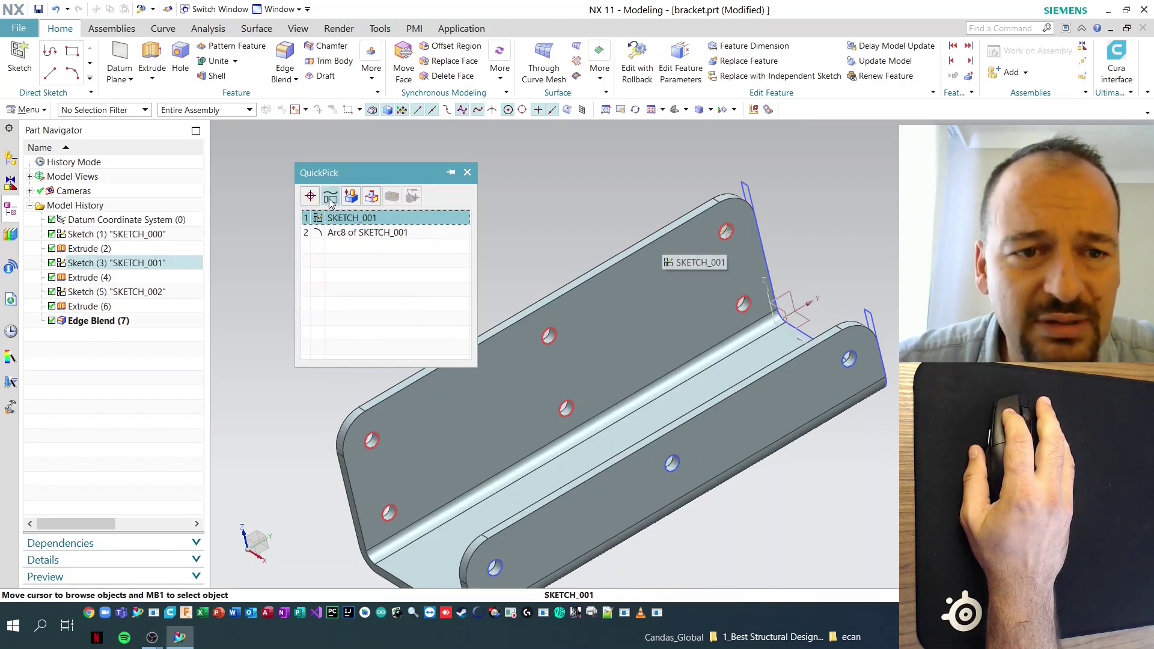
{"action": "left_click", "coordinate": [350, 197]}
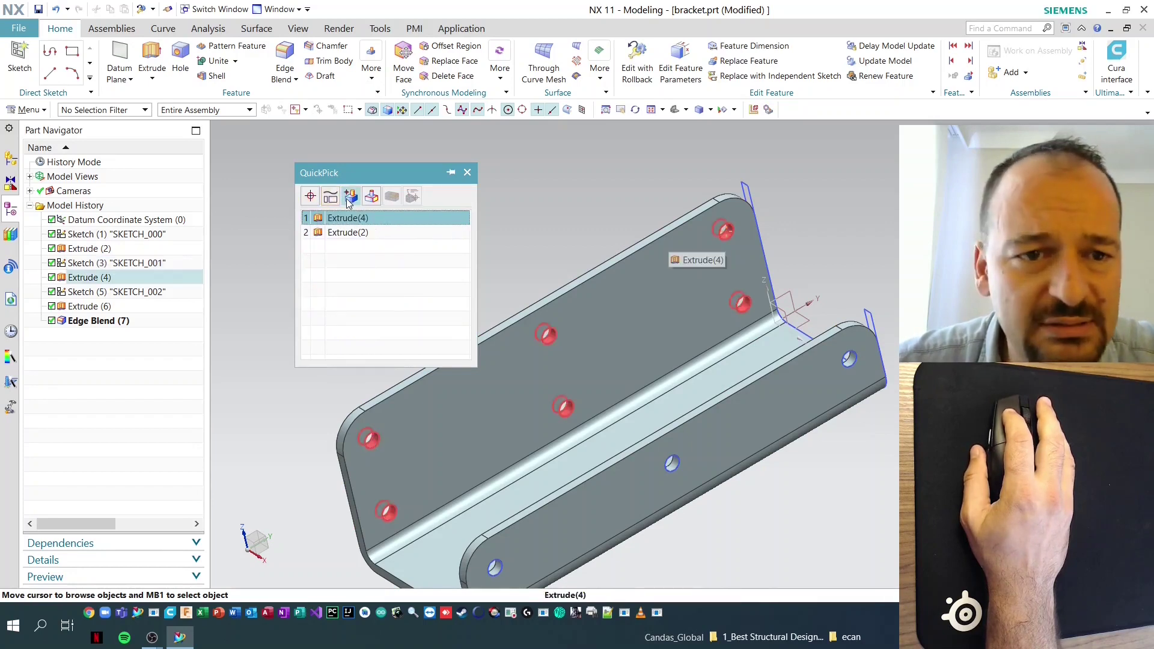
{"action": "left_click", "coordinate": [376, 199]}
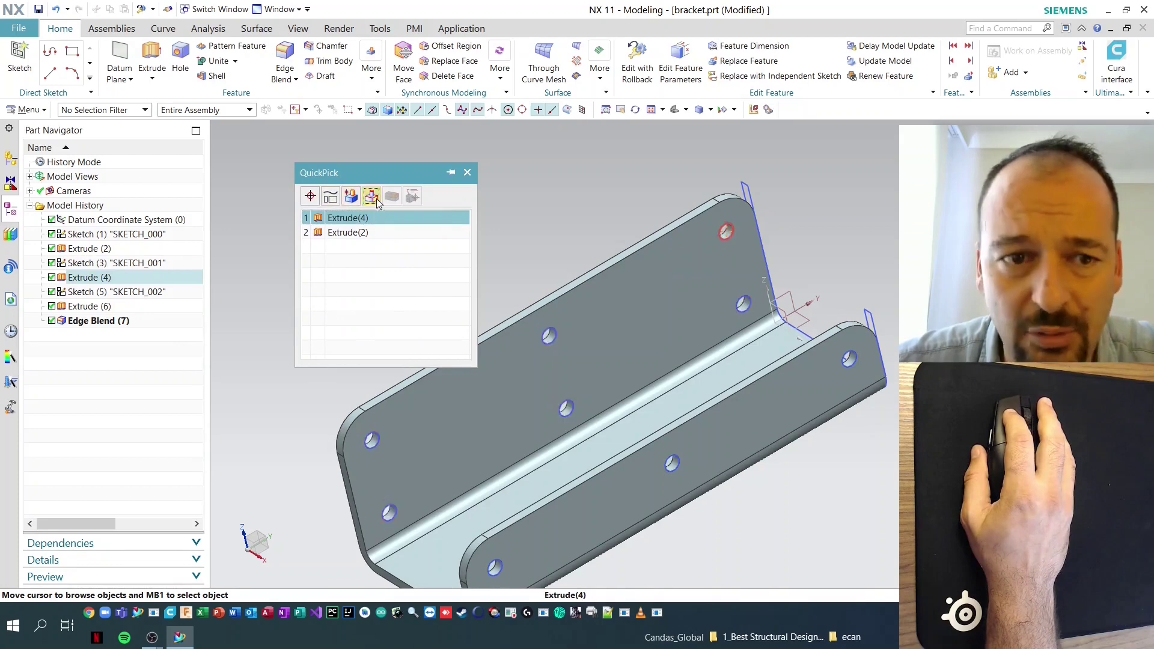
{"action": "left_click", "coordinate": [331, 198]}
{"action": "left_click", "coordinate": [313, 201]}
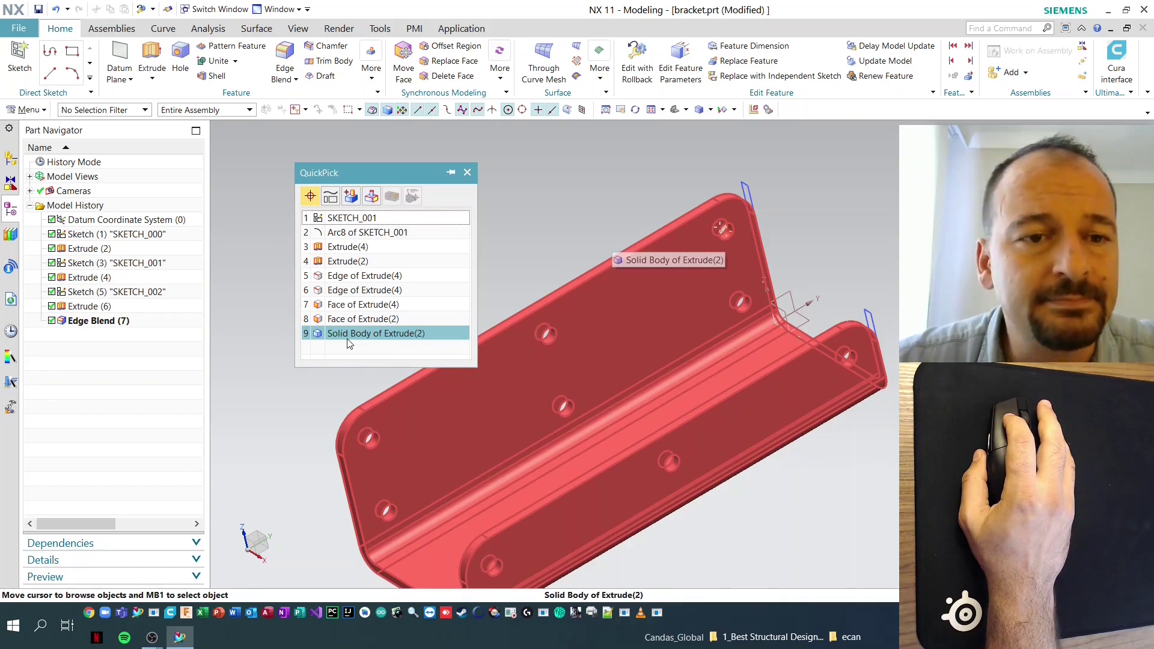
Select Solid Body of Extrude(2) from the candidates, fit the view to the bracket and clear the selection
{"action": "left_click", "coordinate": [347, 339]}
{"action": "key", "text": "ctrl+f"}
{"action": "key", "text": "Escape"}
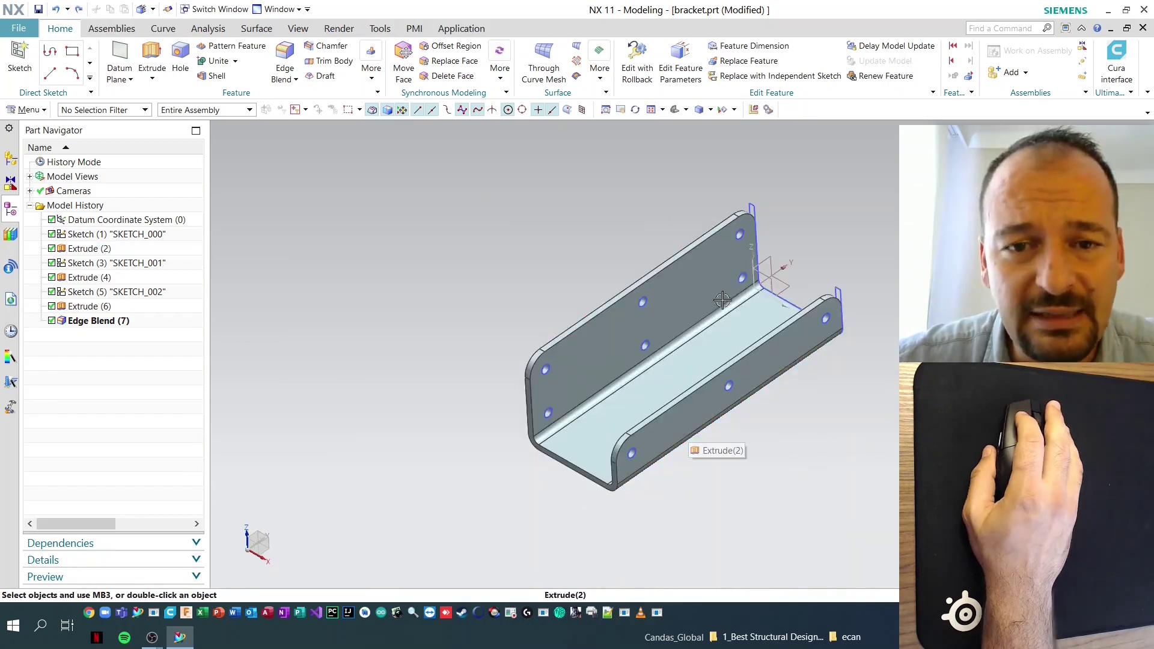
Open Extrude(2) through QuickPick at a tall-wall hole and extend its end distance to 290 mm
{"action": "left_click", "coordinate": [744, 281]}
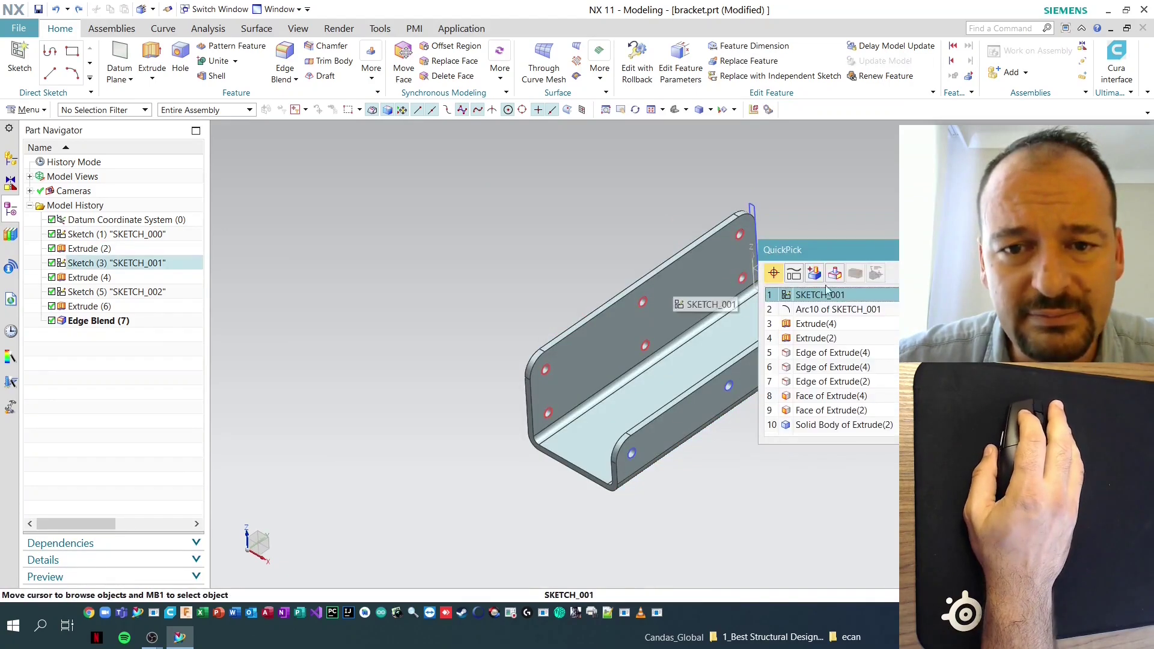
{"action": "left_click", "coordinate": [832, 337]}
{"action": "left_click", "coordinate": [848, 312]}
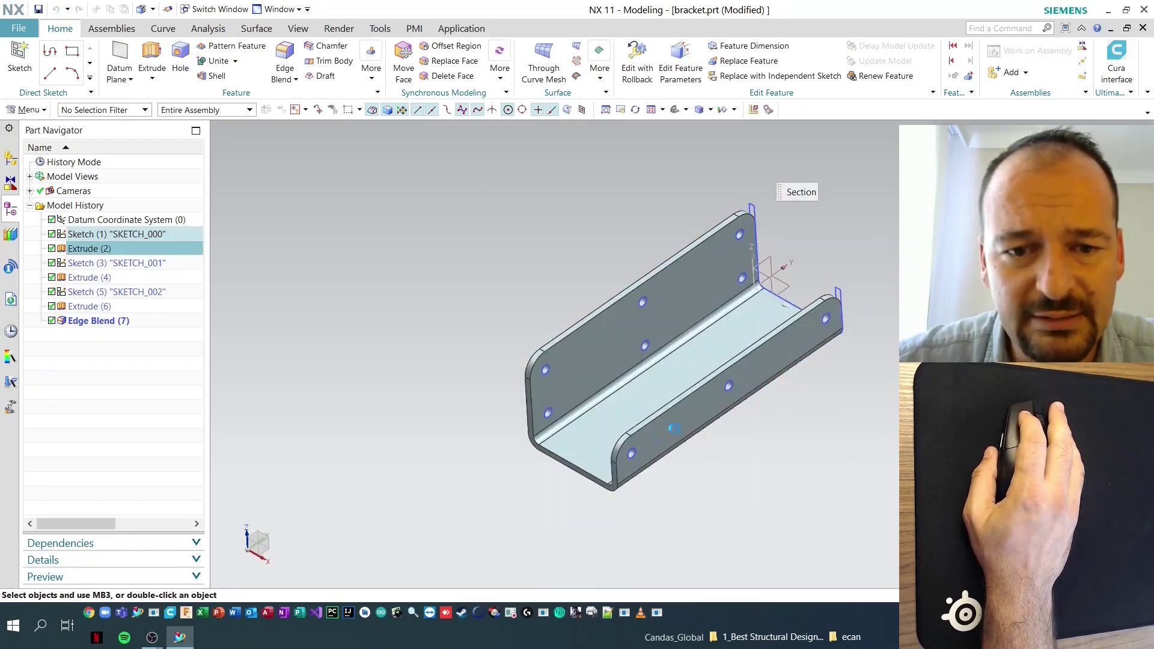
{"action": "left_click_drag", "start_coordinate": [573, 446], "coordinate": [525, 486]}
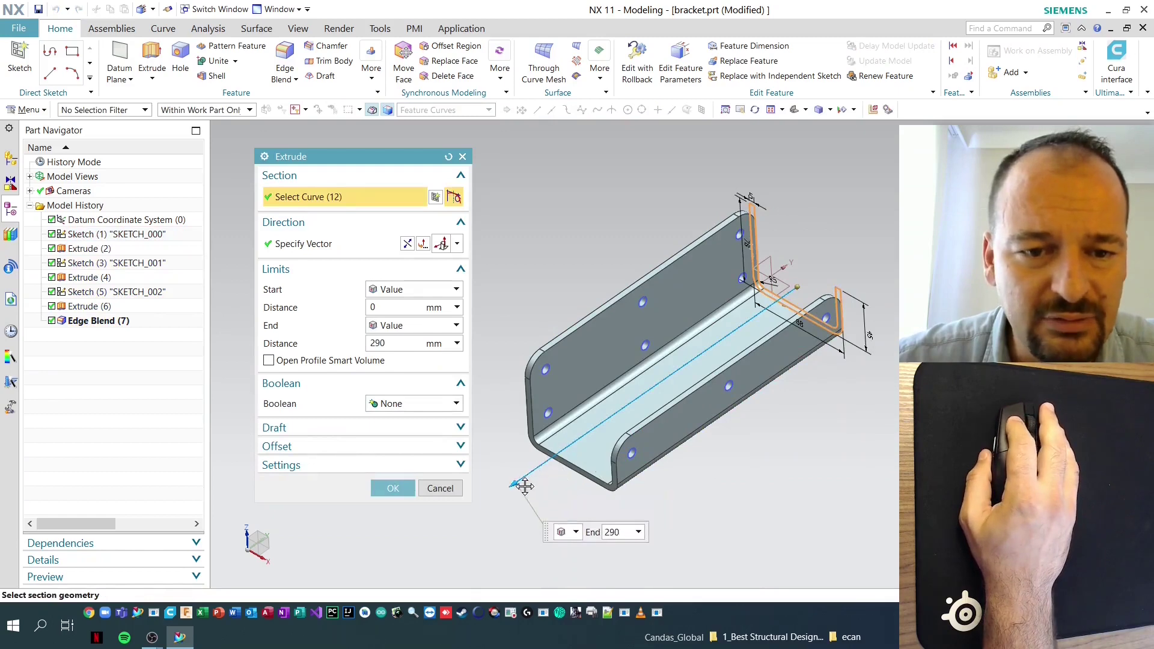
{"action": "left_click", "coordinate": [392, 488]}
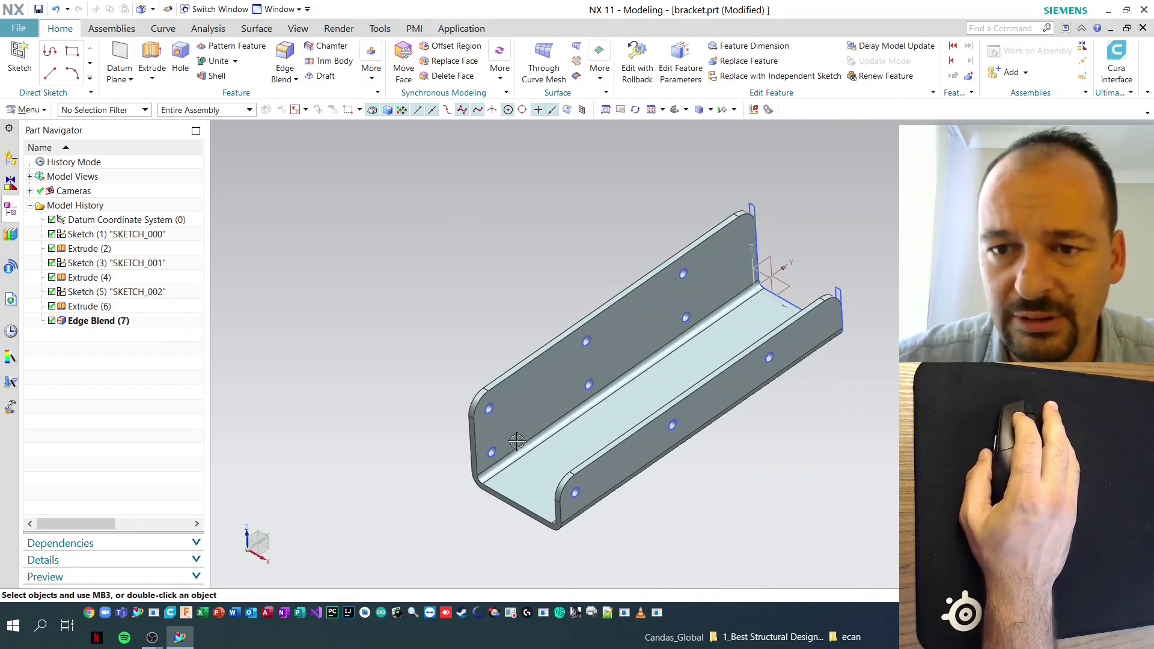
{"action": "scroll", "coordinate": [511, 452], "scroll_direction": "up", "scroll_amount": 3}
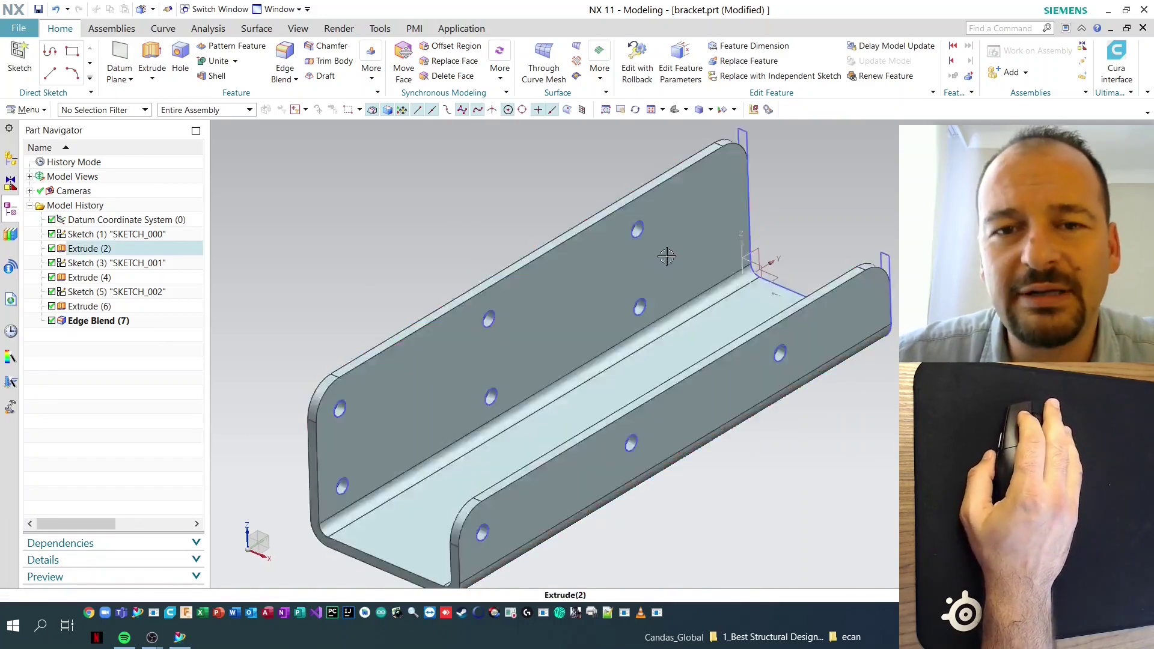
{"action": "right_click", "coordinate": [667, 254]}
{"action": "left_click", "coordinate": [613, 304]}
{"action": "key", "text": "Escape"}
{"action": "middle_click_drag", "start_coordinate": [603, 304], "coordinate": [615, 332], "text": "shift"}
{"action": "scroll", "coordinate": [639, 353], "scroll_direction": "down", "scroll_amount": 3}
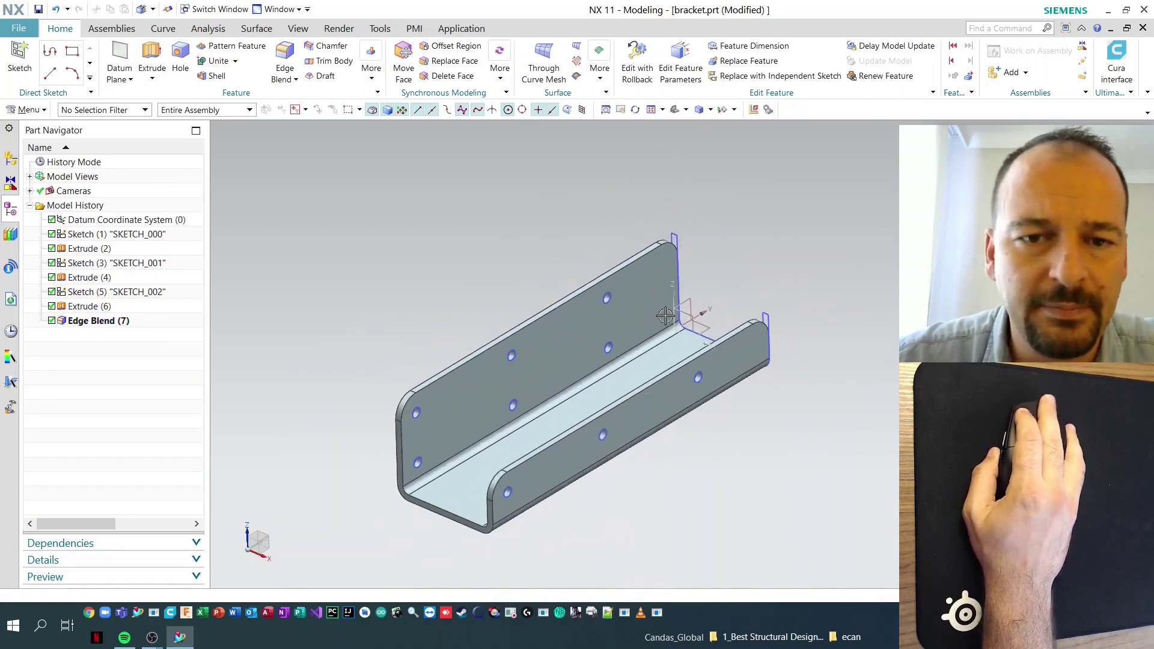
Open SKETCH_000, the U-shaped profile sketch at the bracket's end, for editing
{"action": "left_click", "coordinate": [675, 227]}
{"action": "middle_click_drag", "start_coordinate": [675, 227], "coordinate": [763, 345]}
{"action": "double_click", "coordinate": [764, 345]}
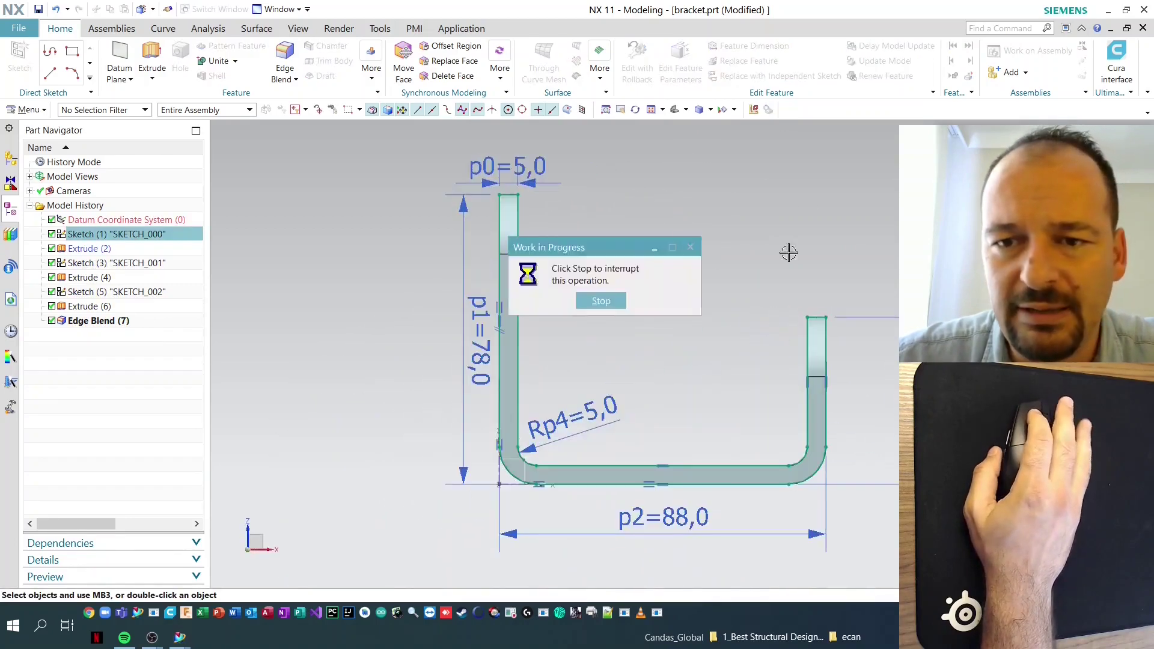
{"action": "middle_click_drag", "start_coordinate": [625, 234], "coordinate": [604, 282], "text": "shift"}
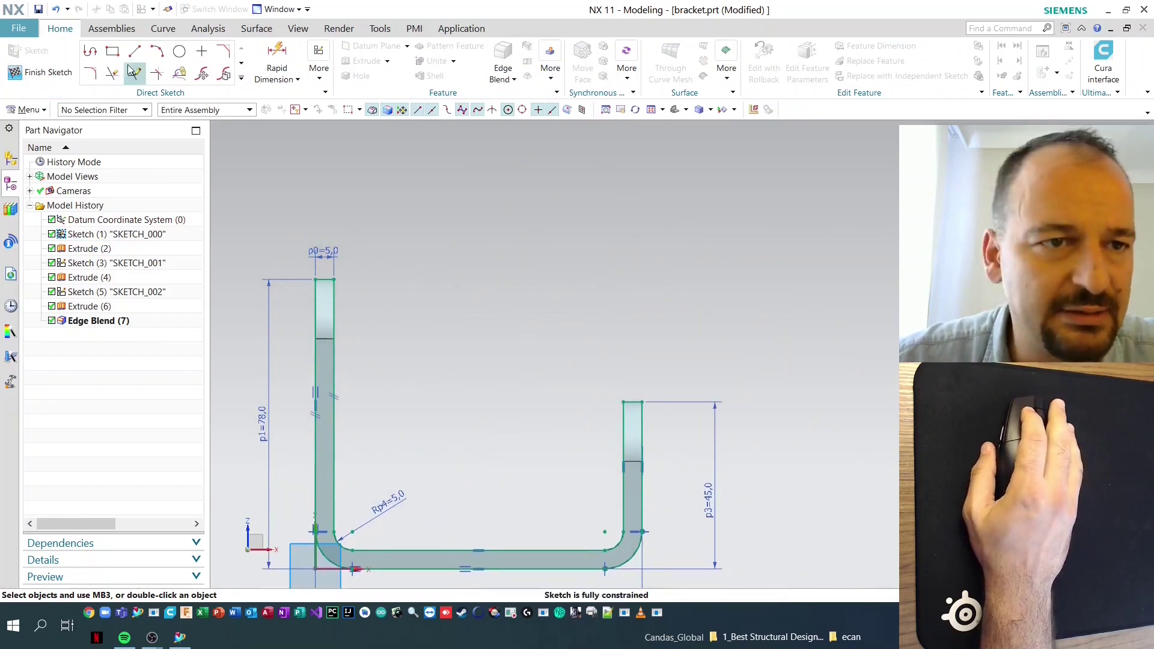
Sketch a chain of eight connected Profile lines above the bracket profile, starting about 78, 37 and 67 mm long and ending about 56 mm long
{"action": "left_click", "coordinate": [90, 51]}
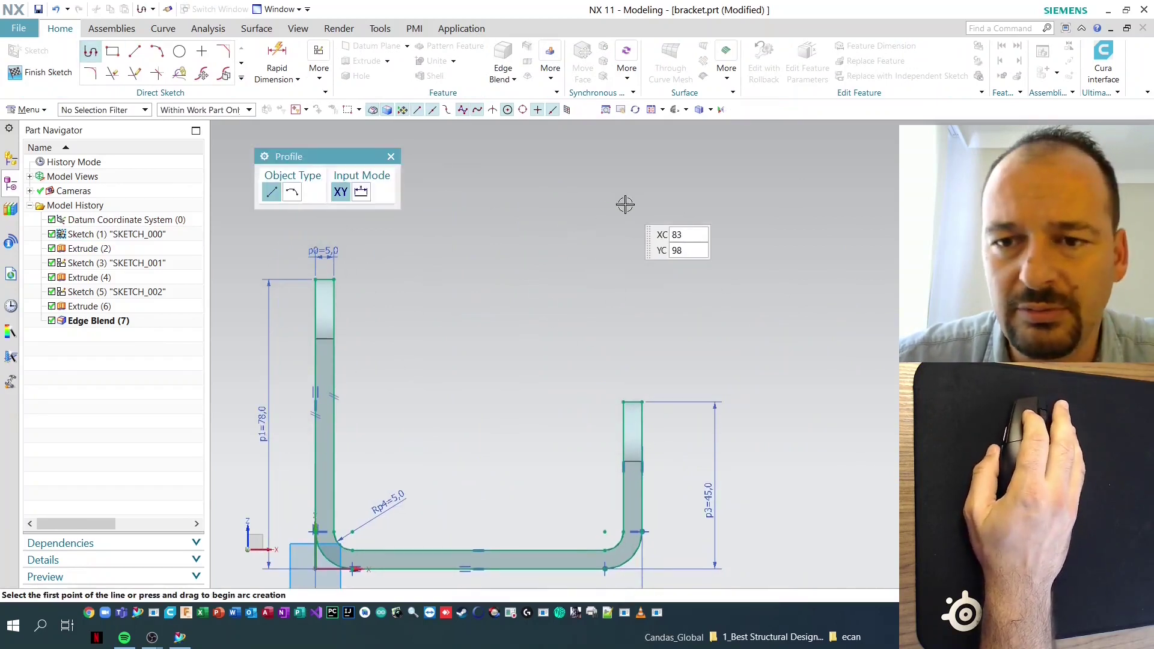
{"action": "left_click", "coordinate": [547, 213]}
{"action": "left_click", "coordinate": [834, 214]}
{"action": "left_click", "coordinate": [834, 348]}
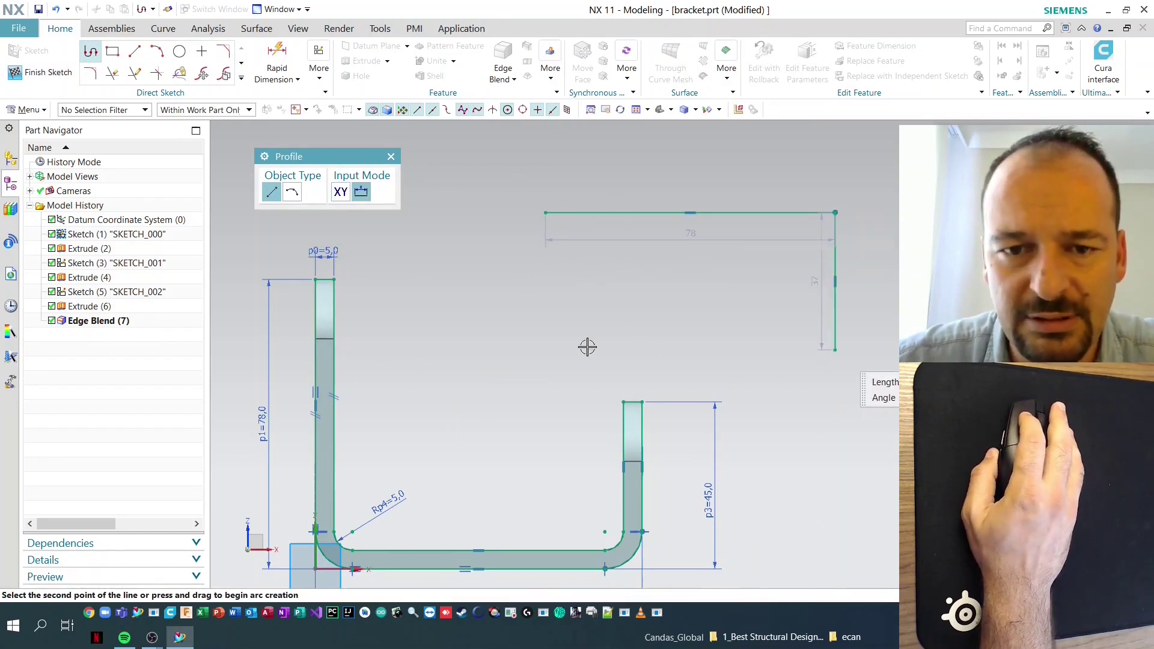
{"action": "left_click", "coordinate": [586, 348]}
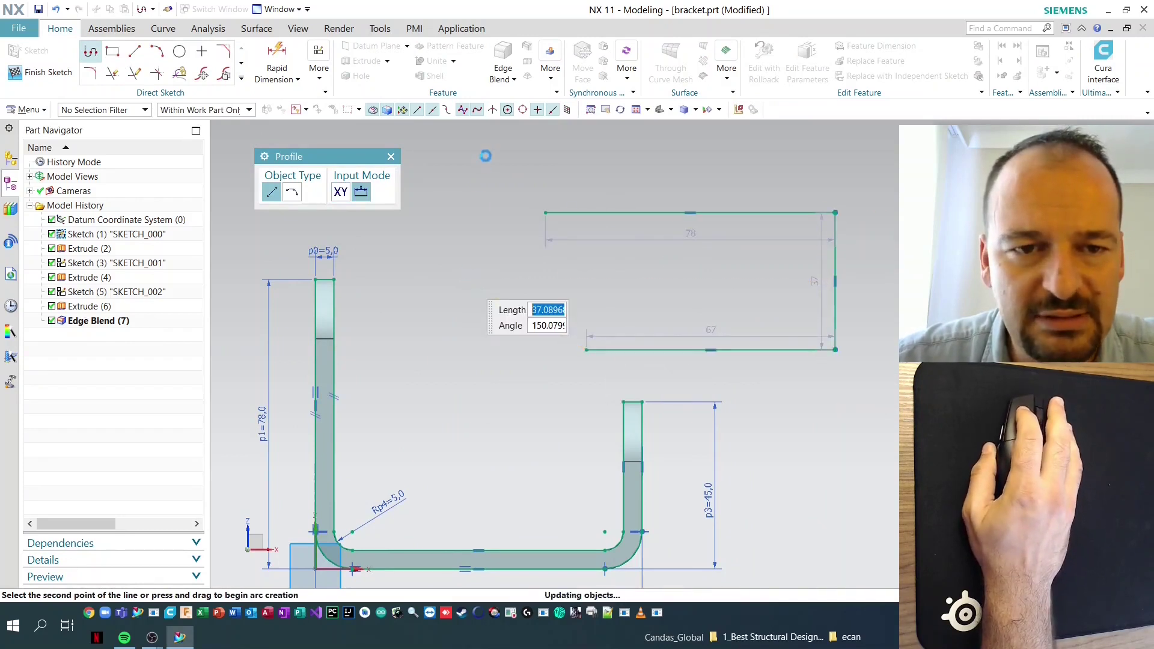
{"action": "left_click", "coordinate": [711, 144]}
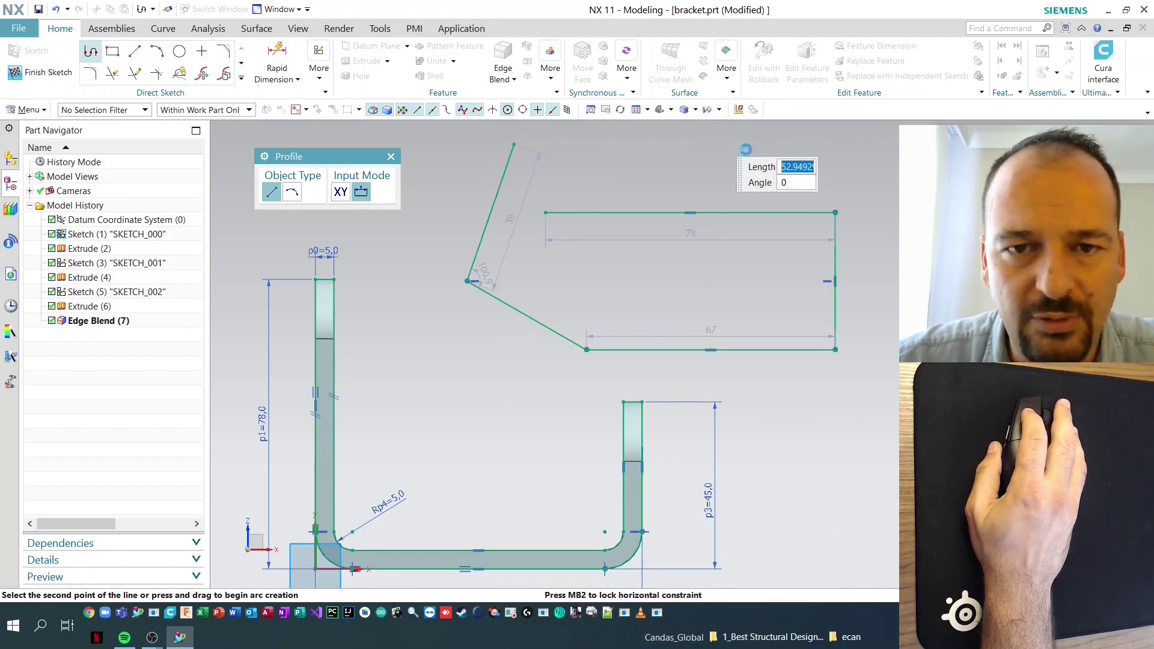
{"action": "left_click", "coordinate": [881, 242]}
{"action": "left_click", "coordinate": [852, 448]}
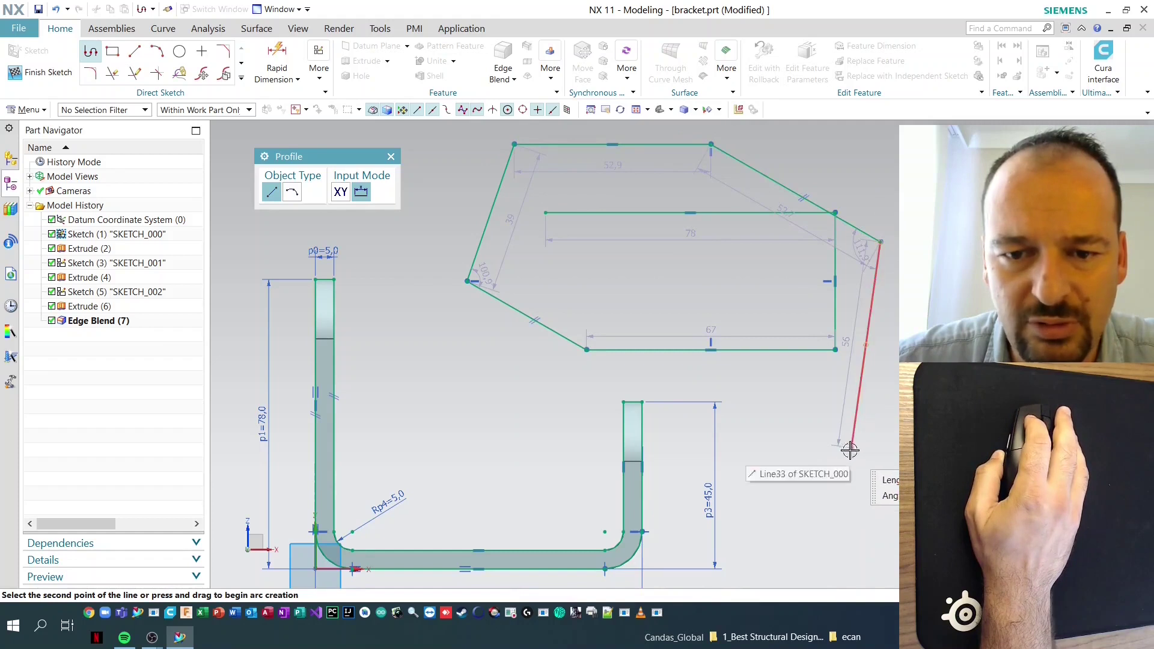
Switch the chain between line and arc creation and draw an arc of about 17.3 mm radius from the 56 mm line's end
{"action": "left_click_drag", "start_coordinate": [842, 461], "coordinate": [753, 468]}
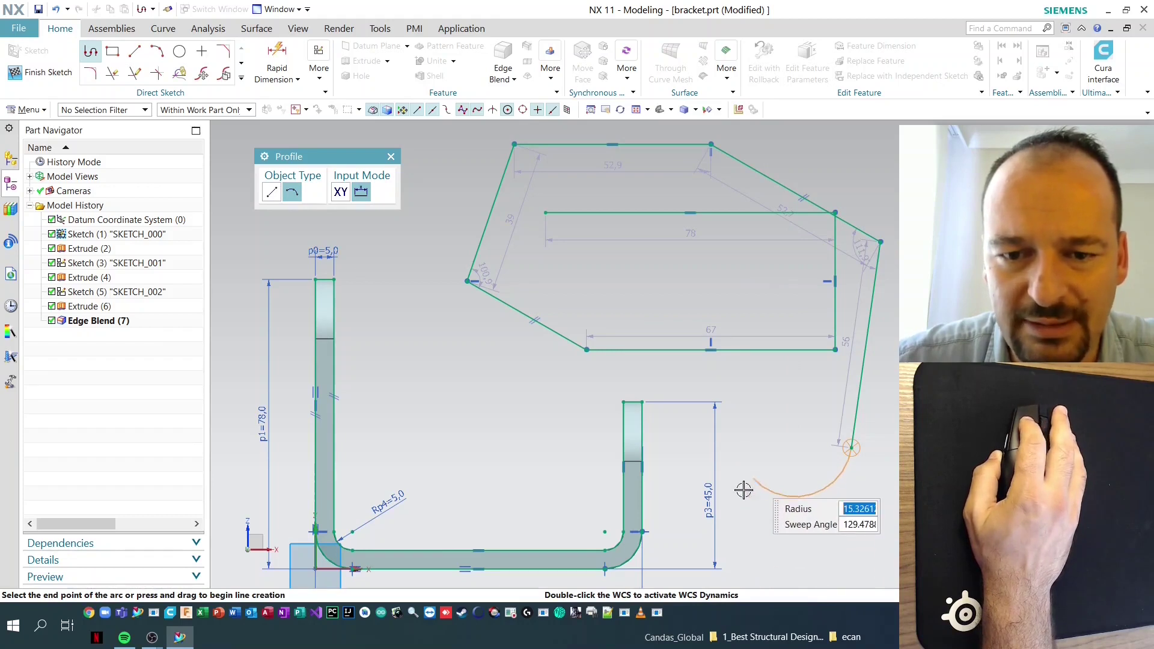
{"action": "left_click_drag", "start_coordinate": [748, 483], "coordinate": [737, 532]}
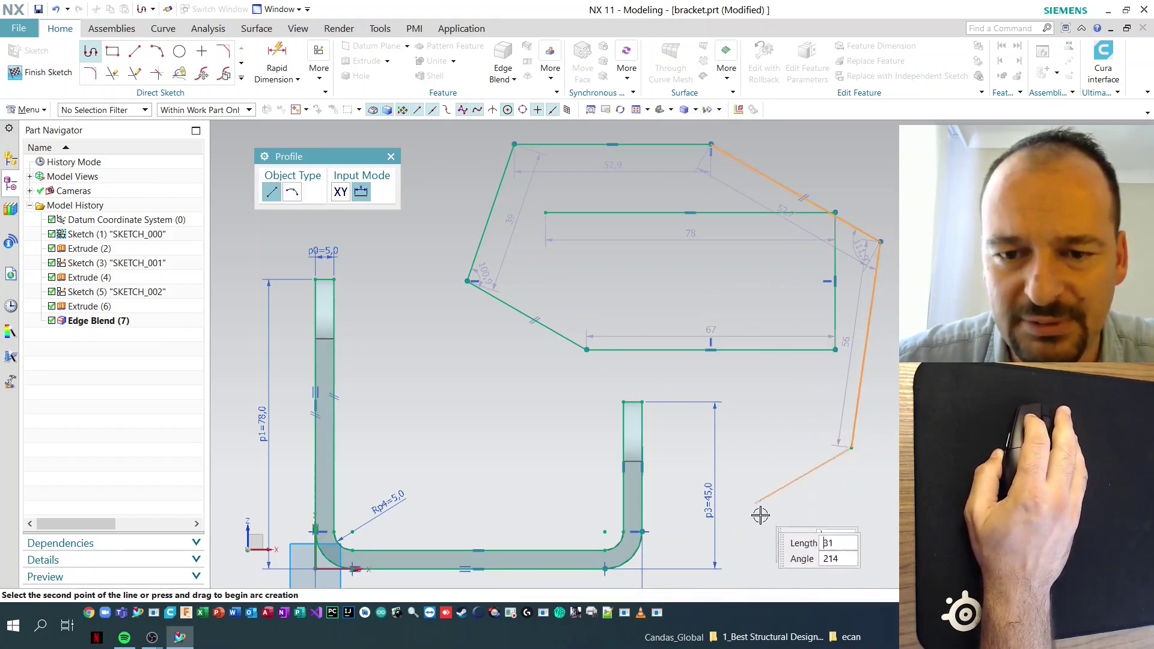
{"action": "left_click_drag", "start_coordinate": [789, 477], "coordinate": [766, 529]}
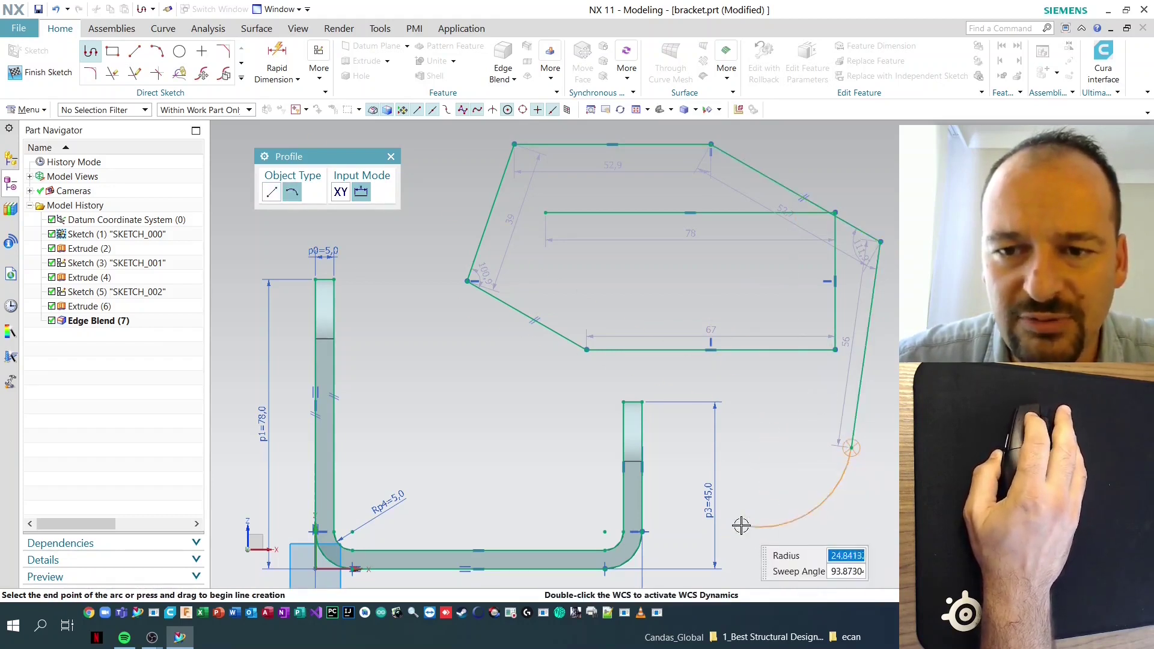
{"action": "left_click_drag", "start_coordinate": [750, 489], "coordinate": [754, 541]}
{"action": "left_click", "coordinate": [727, 418]}
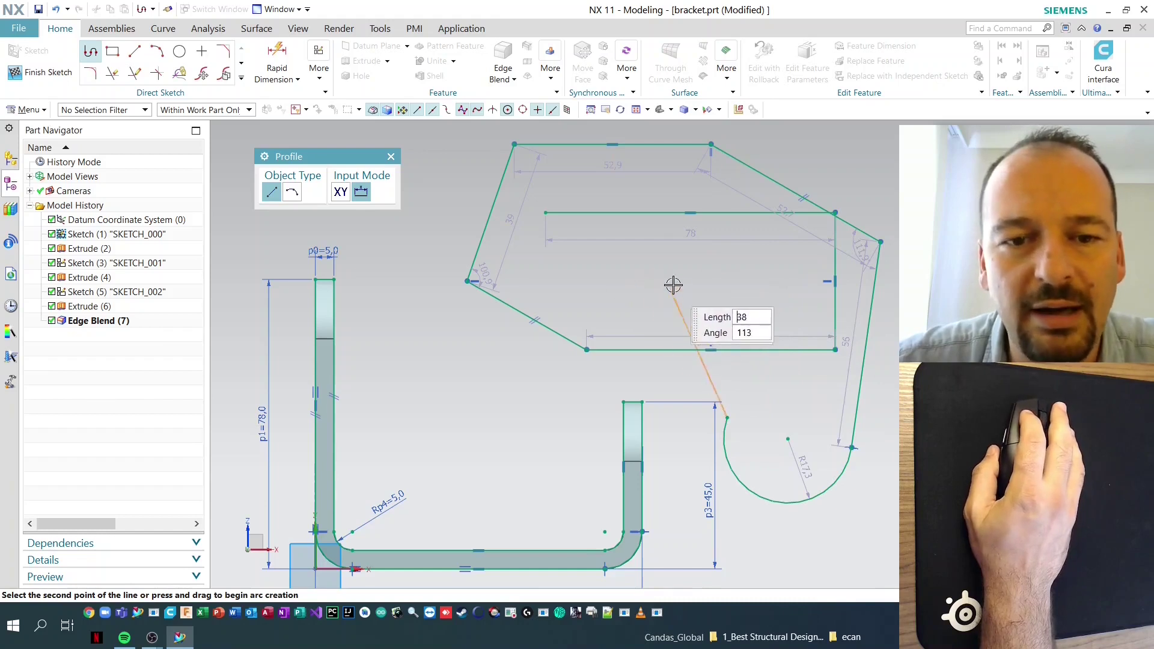
Alternate between arc and line modes, add a straight line from the arc's end at about 43° to the 56 mm line, and finish the sketch
{"action": "mouse_move", "coordinate": [686, 278]}
{"action": "left_mouse_down"}
{"action": "mouse_move", "coordinate": [678, 253]}
{"action": "mouse_move", "coordinate": [665, 281]}
{"action": "left_mouse_up"}
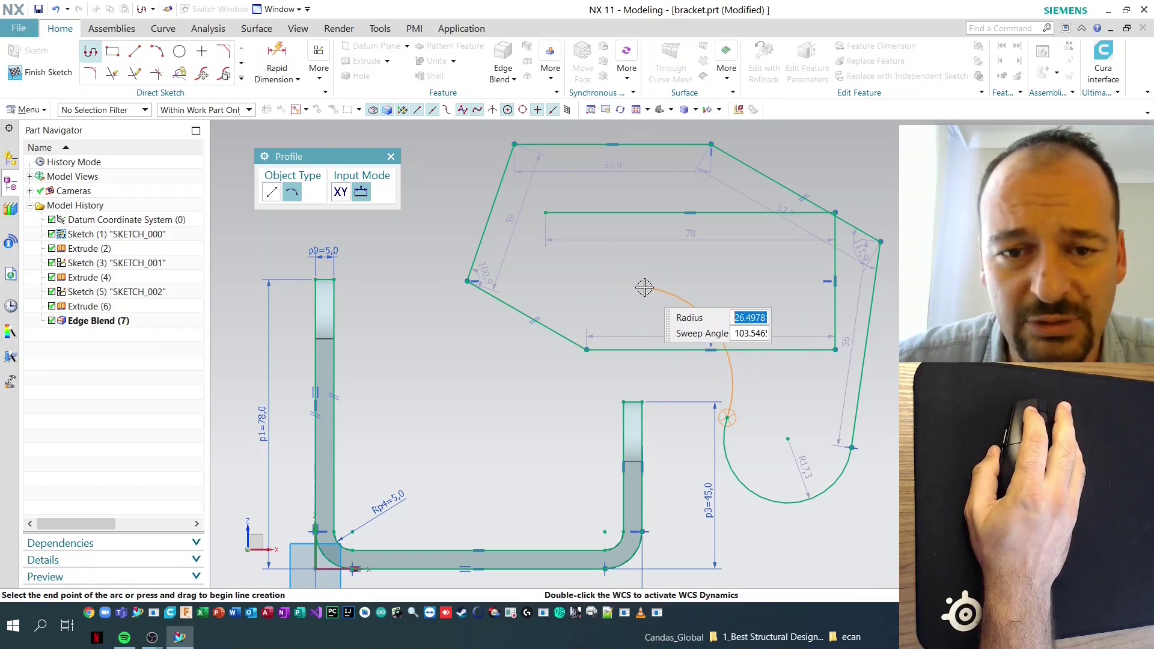
{"action": "key", "text": "l"}
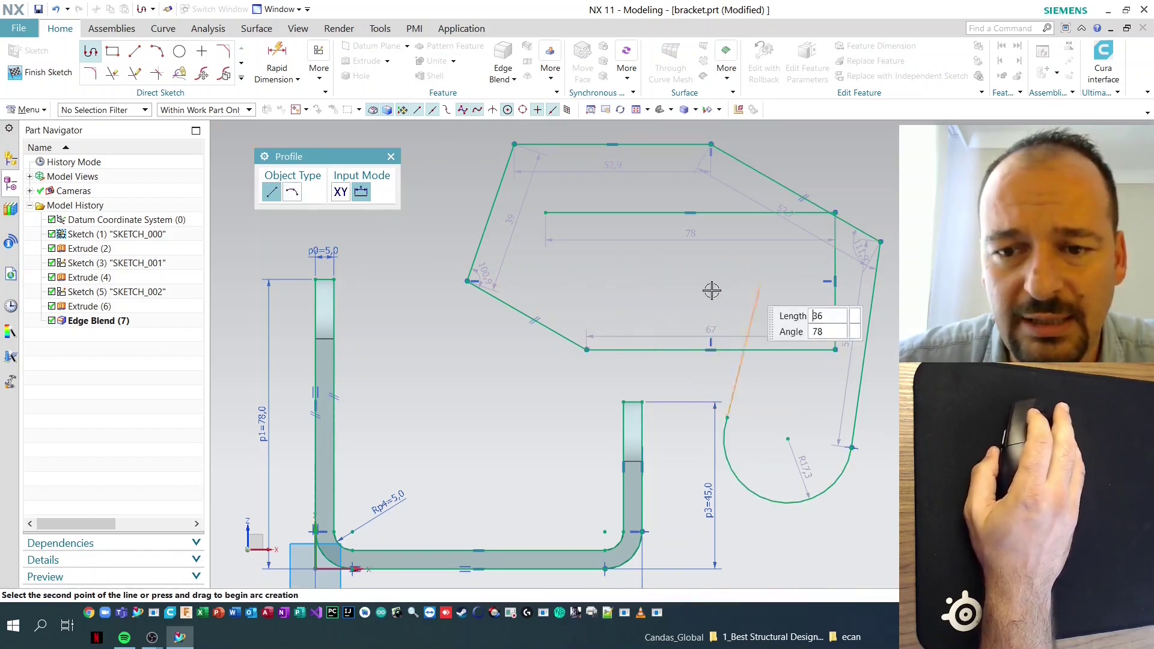
{"action": "key", "text": "a"}
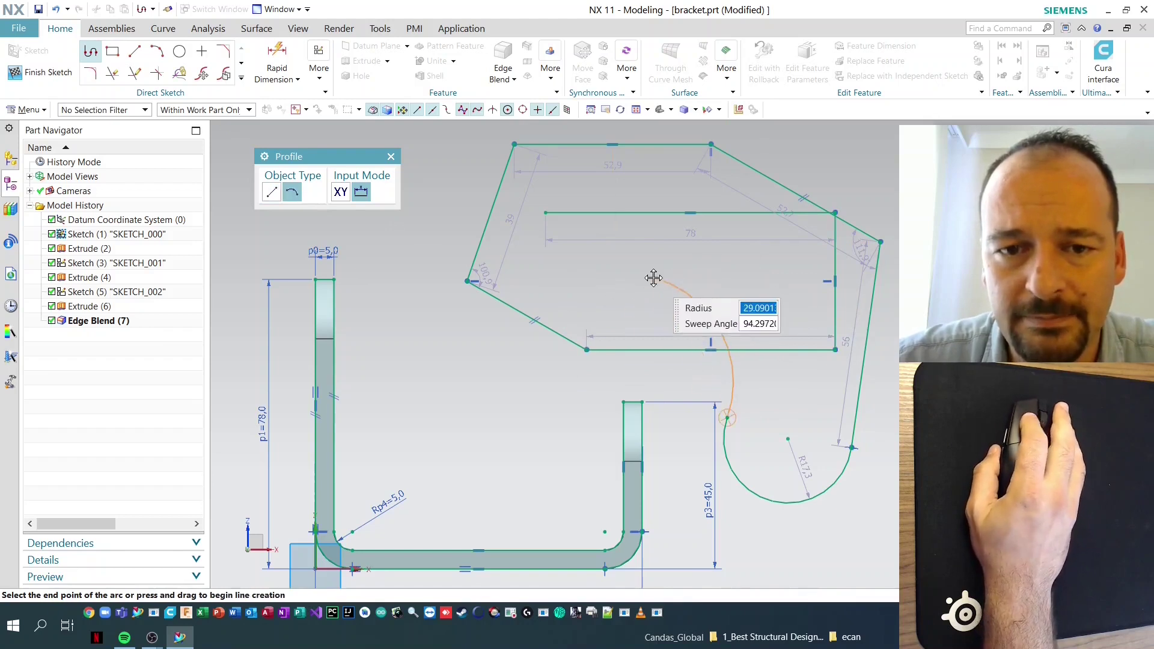
{"action": "key", "text": "l"}
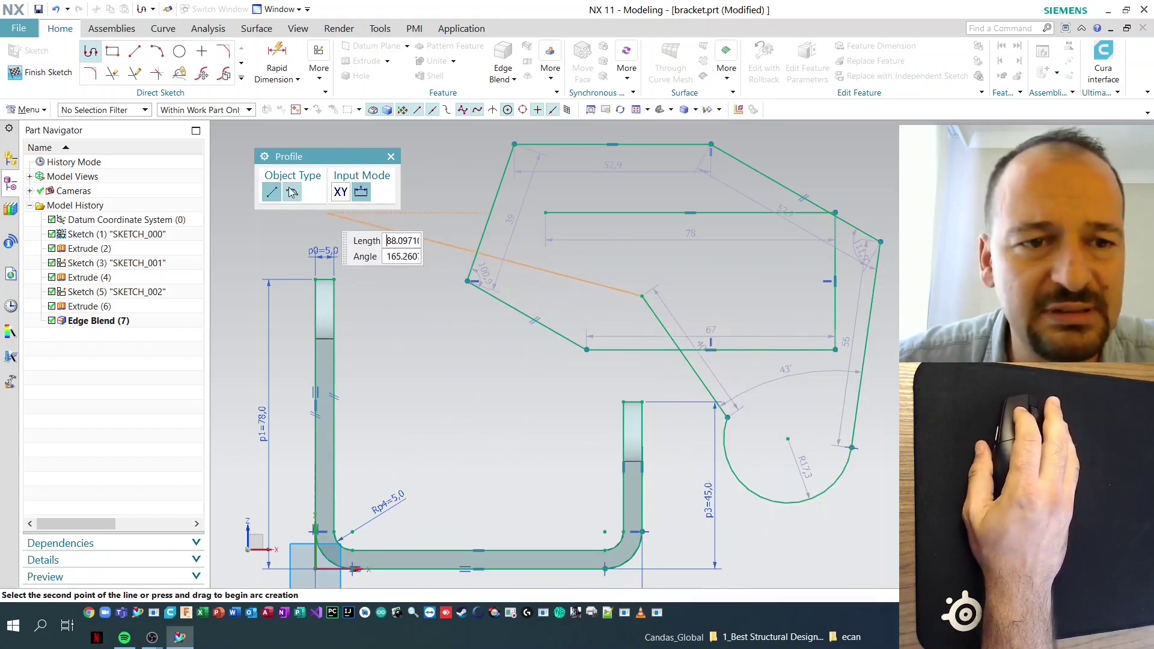
{"action": "left_click", "coordinate": [391, 156]}
{"action": "key", "text": "ctrl+q"}
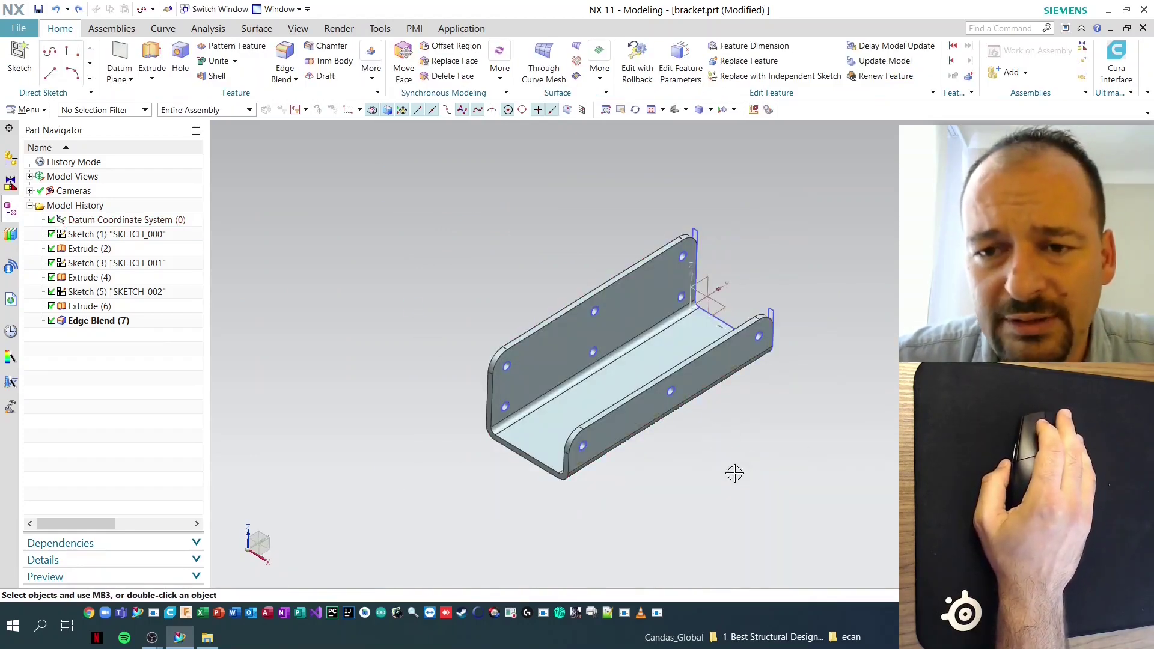
Reopen SKETCH_000 and sketch two connected Profile lines, about 108 mm and 66 mm long, above the bracket profile
{"action": "double_click", "coordinate": [701, 243]}
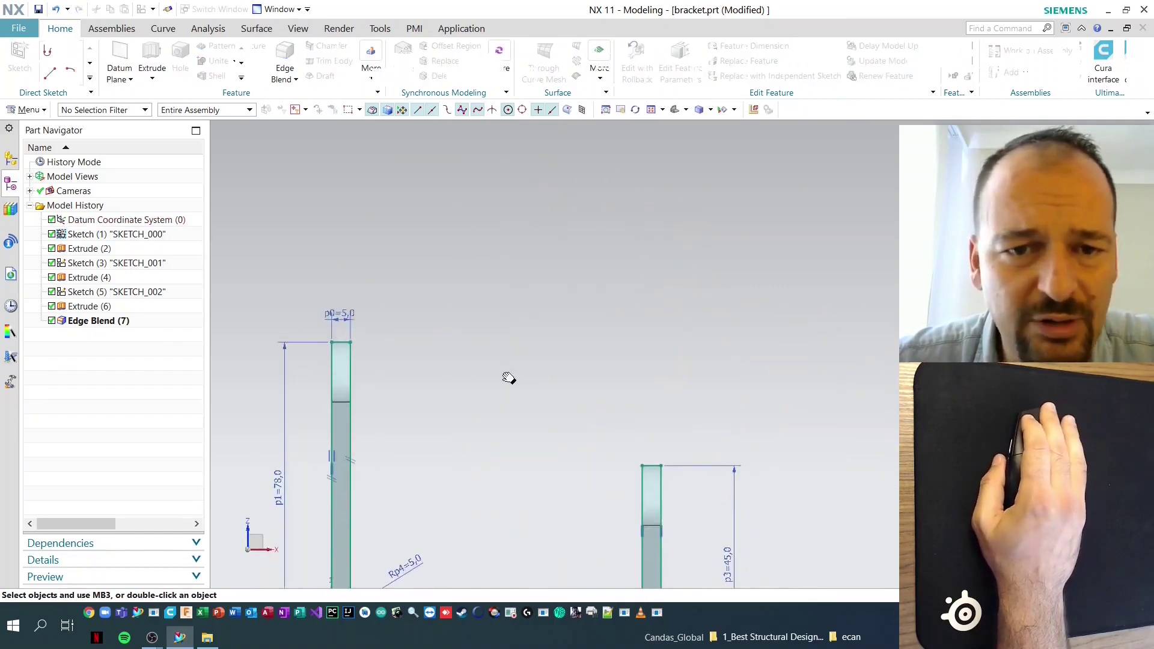
{"action": "left_click", "coordinate": [90, 51]}
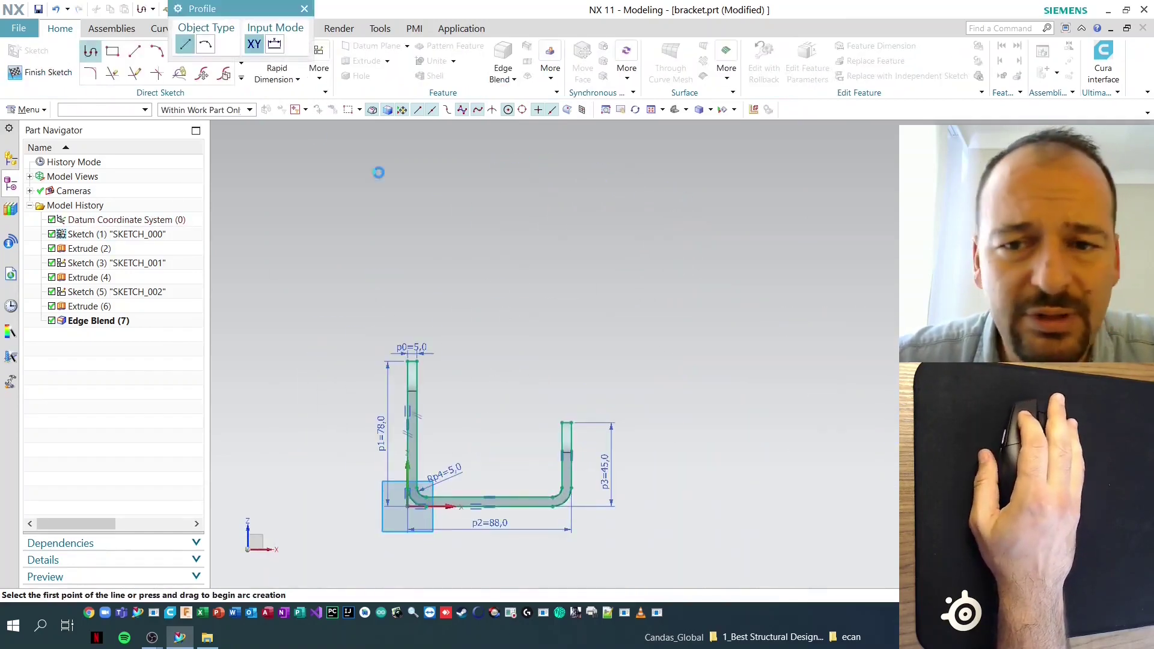
{"action": "left_click", "coordinate": [525, 240]}
{"action": "left_click", "coordinate": [766, 352]}
{"action": "key", "text": "Escape"}
{"action": "key", "text": "Escape"}
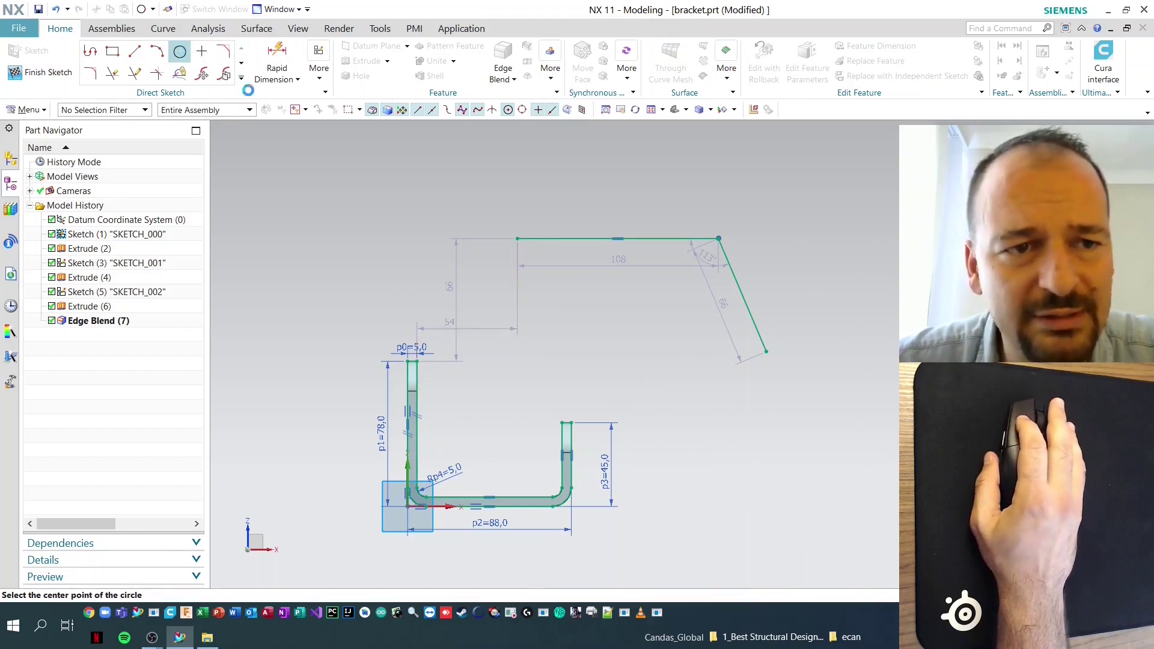
Try the Circle tool and sketch an open chain of three Profile lines, about 91, 98 and 95 mm long, beyond the profile's short leg
{"action": "left_click", "coordinate": [179, 51]}
{"action": "left_click", "coordinate": [807, 196]}
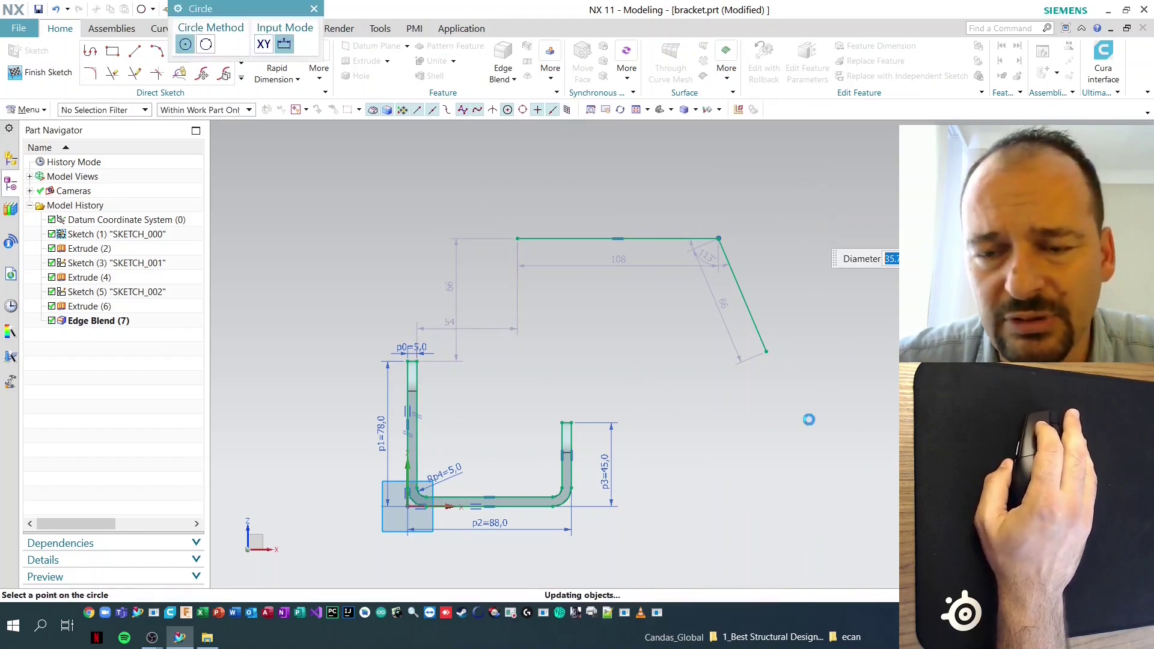
{"action": "left_click", "coordinate": [90, 51]}
{"action": "left_click", "coordinate": [725, 460]}
{"action": "left_click", "coordinate": [861, 360]}
{"action": "left_click", "coordinate": [861, 542]}
{"action": "mouse_move", "coordinate": [701, 523]}
{"action": "middle_mouse_down", "text": "shift"}
{"action": "mouse_move", "coordinate": [605, 265]}
{"action": "mouse_move", "coordinate": [604, 316]}
{"action": "middle_mouse_up", "text": "shift"}
{"action": "key", "text": "Return"}
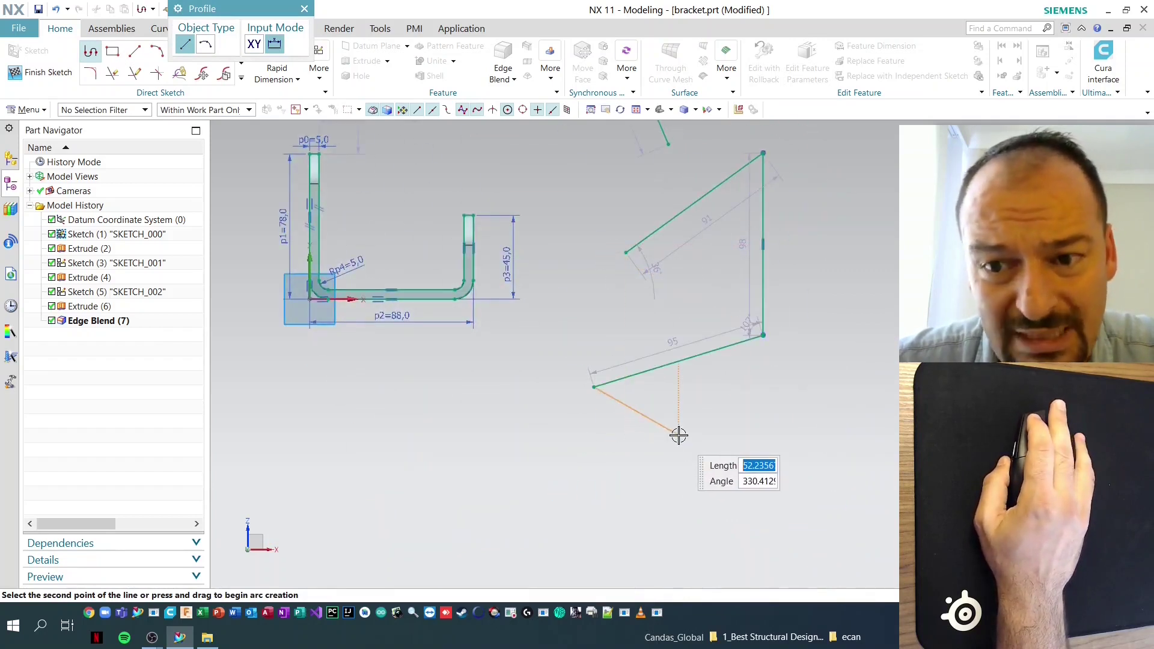
{"action": "middle_click", "coordinate": [679, 435]}
{"action": "key", "text": "z"}
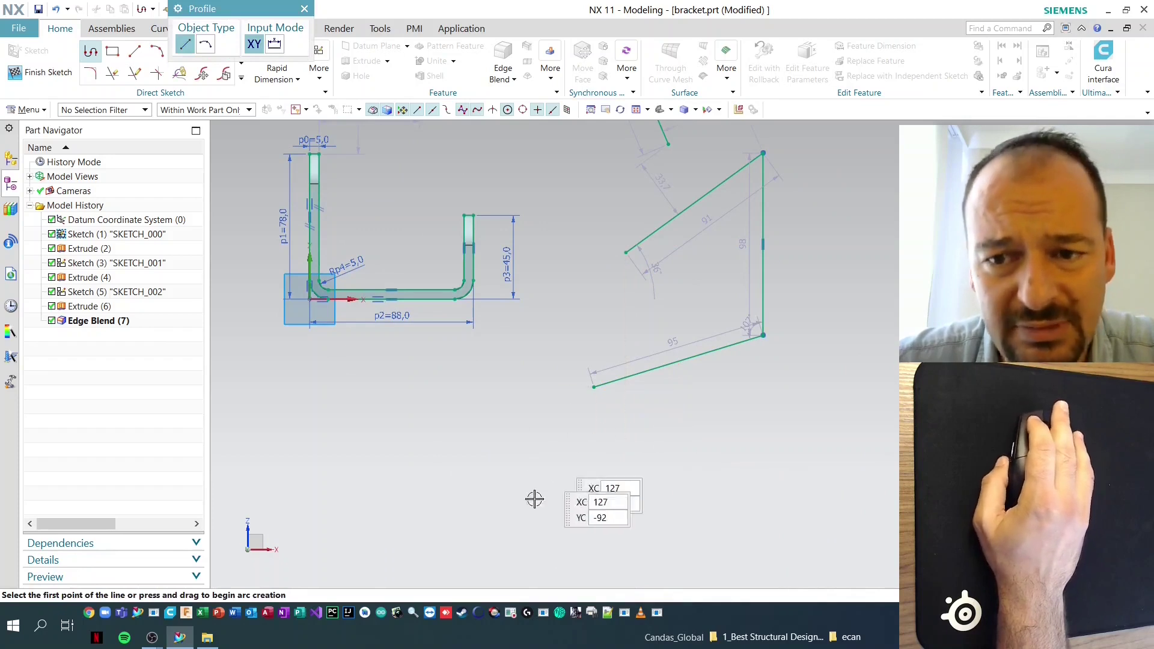
Sketch a closed triangle below the bracket profile with sides about 184 and 79 mm long, and finish the sketch
{"action": "left_click", "coordinate": [438, 487]}
{"action": "left_click", "coordinate": [779, 464]}
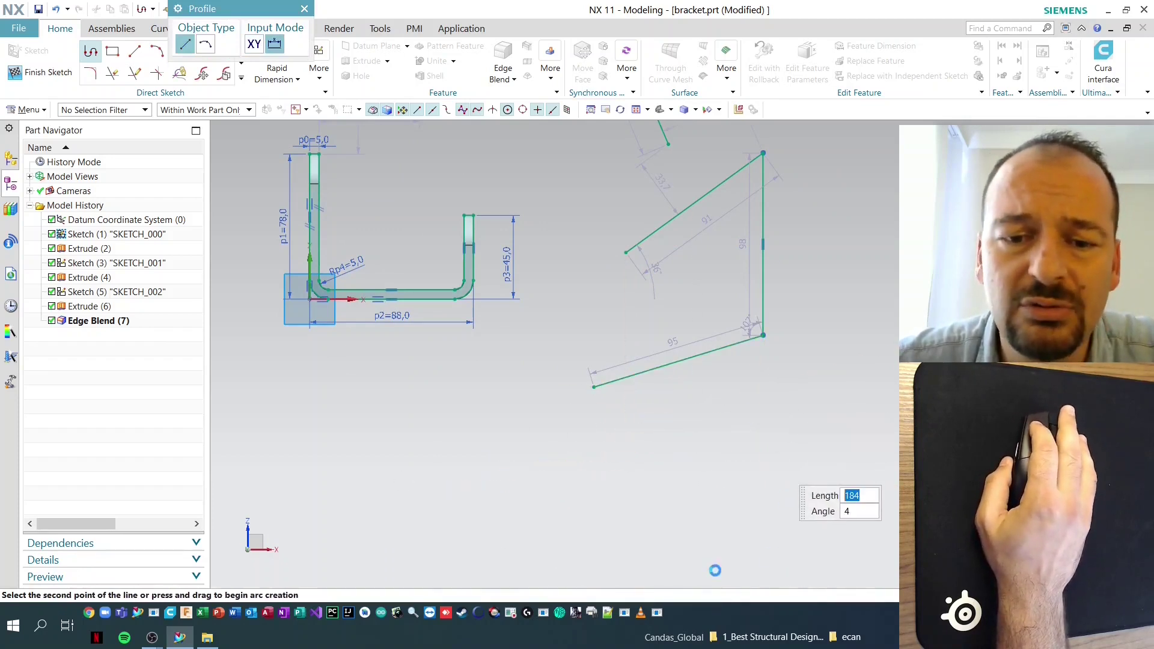
{"action": "left_click", "coordinate": [439, 486]}
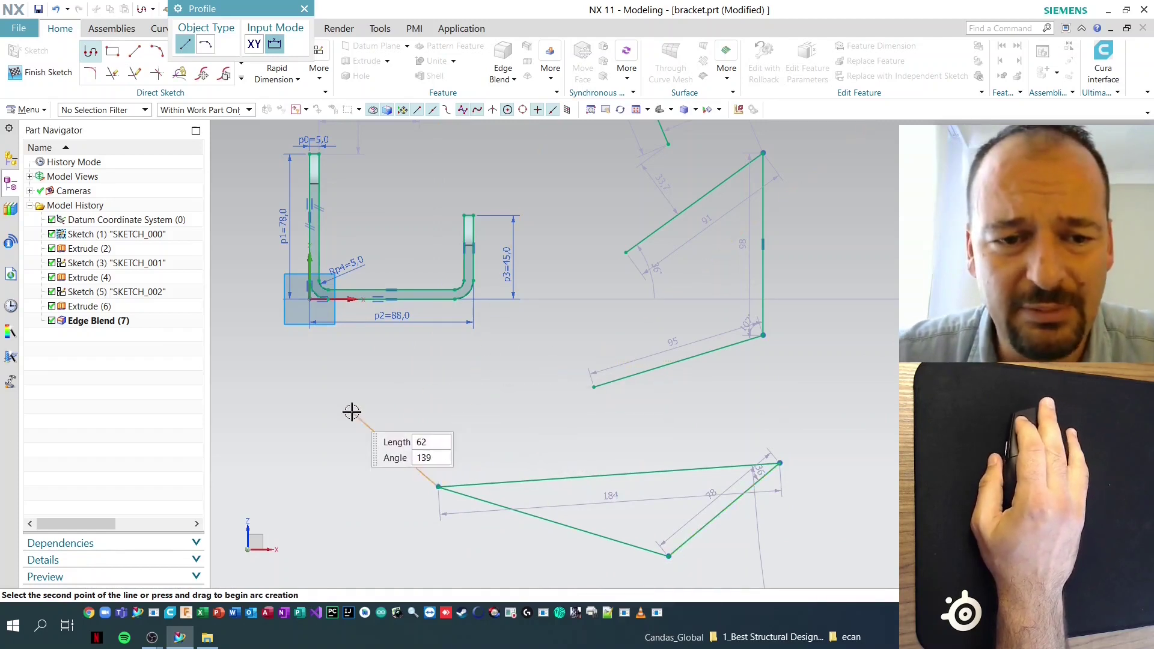
{"action": "key", "text": "Escape"}
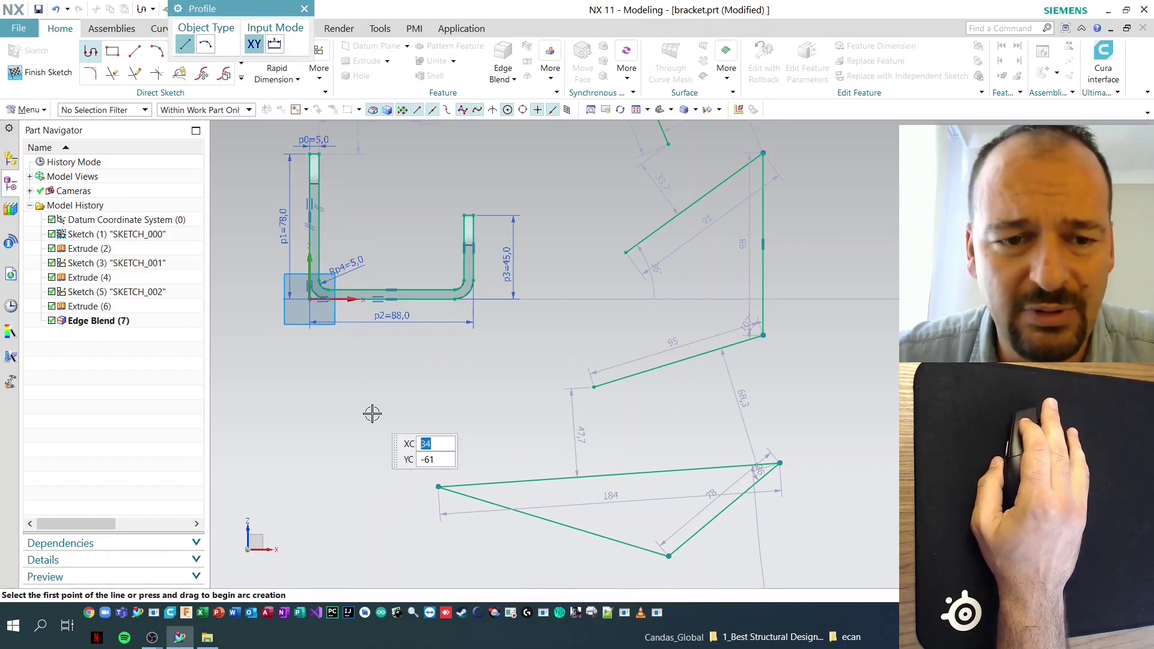
{"action": "key", "text": "Escape"}
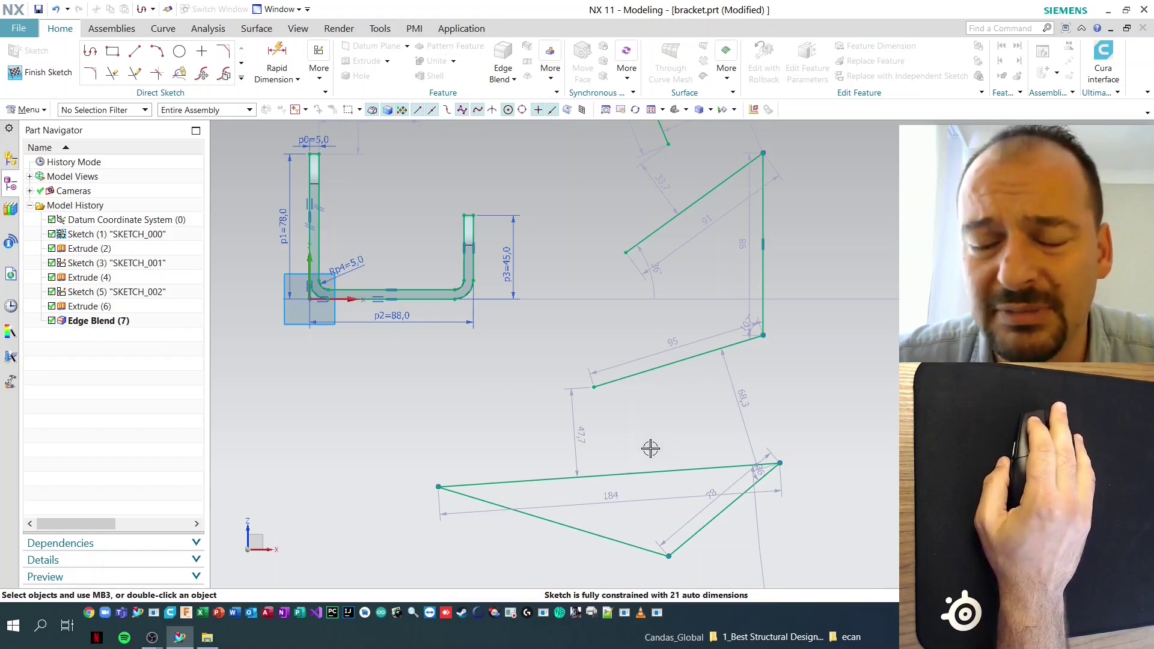
{"action": "key", "text": "ctrl+q"}
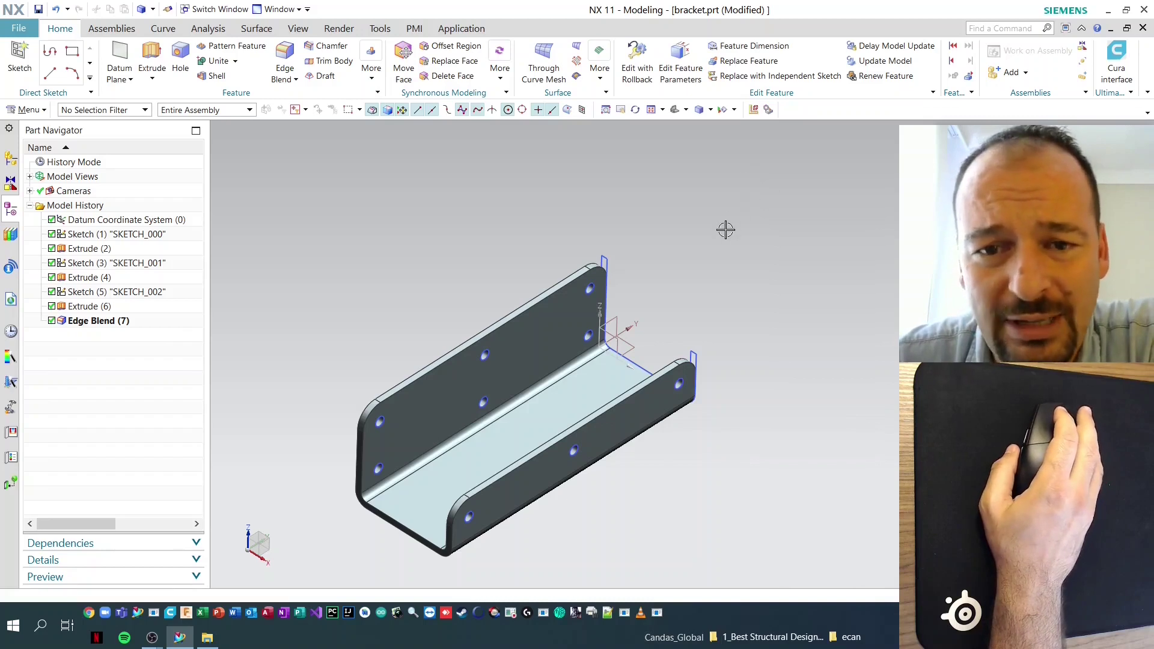
Fit the view to the bracket through the radial view shortcuts, zoom in and out, and repeat the fit
{"action": "right_click", "coordinate": [712, 262]}
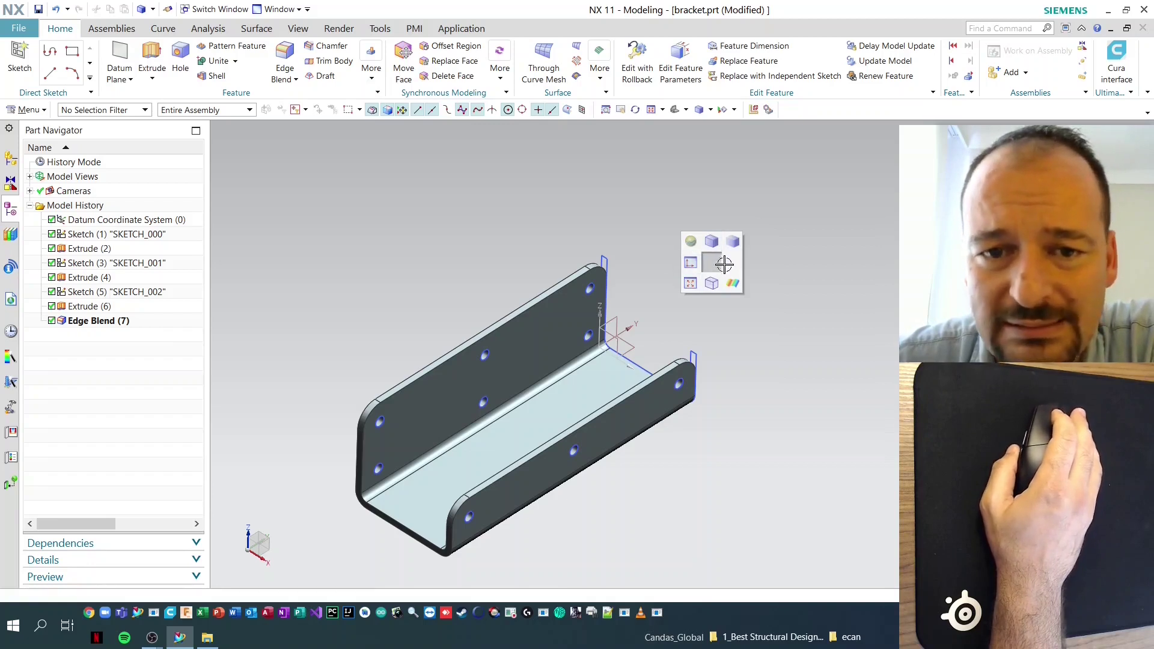
{"action": "left_click", "coordinate": [690, 283]}
{"action": "scroll", "coordinate": [659, 380], "scroll_direction": "down", "scroll_amount": 3}
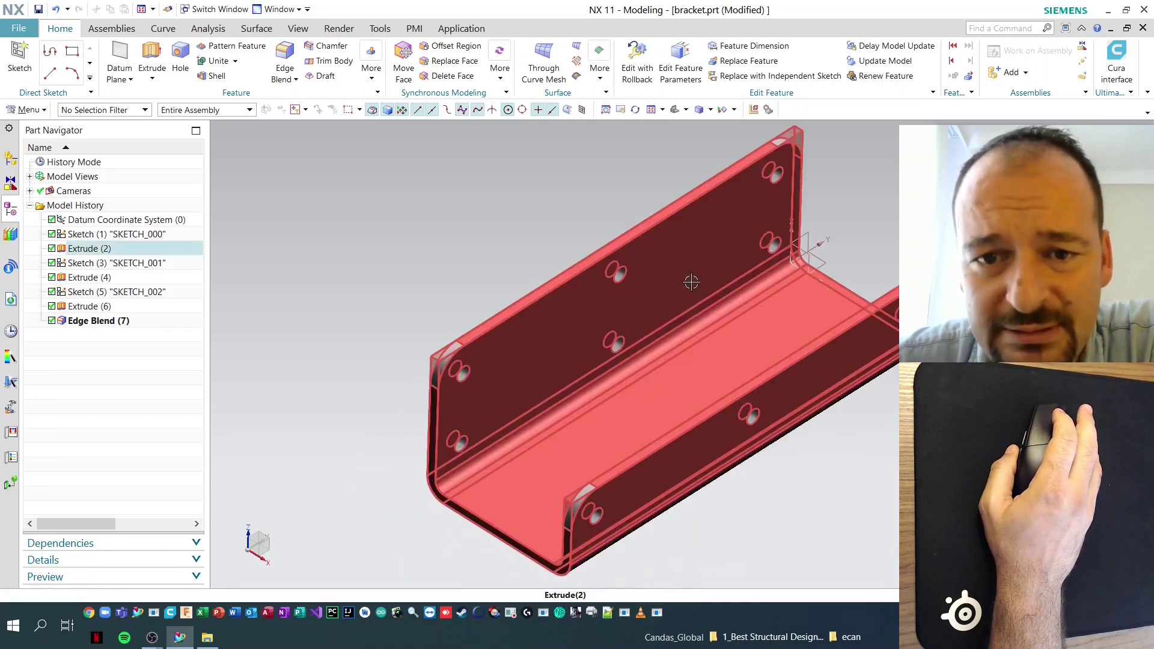
{"action": "scroll", "coordinate": [658, 380], "scroll_direction": "up", "scroll_amount": 3}
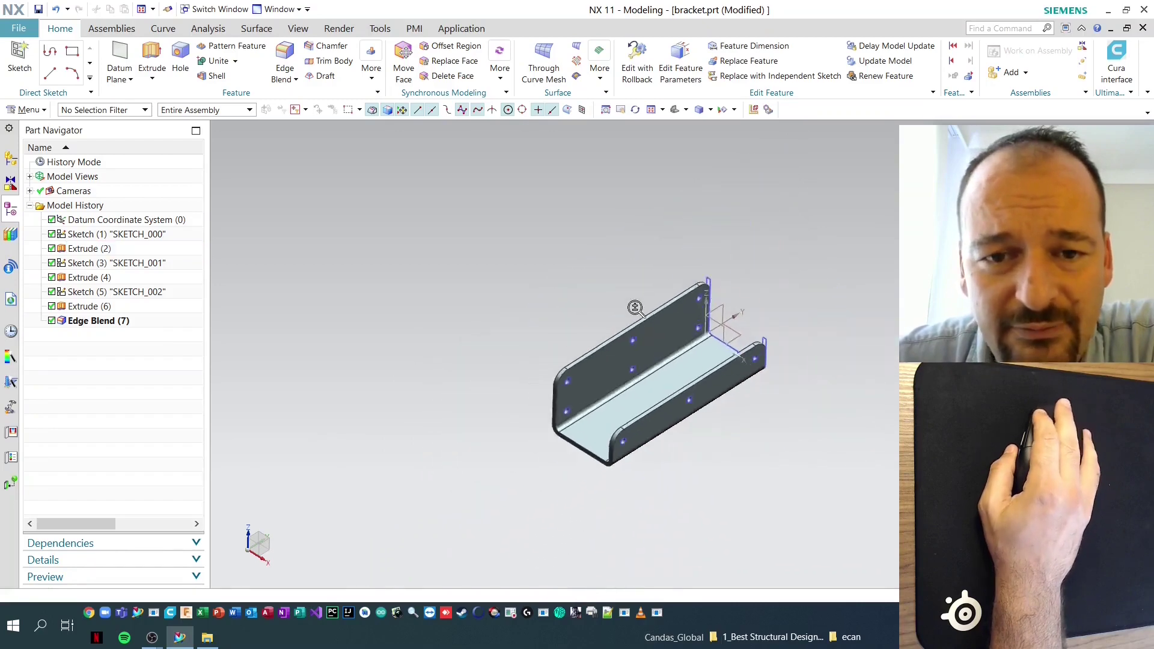
{"action": "right_click", "coordinate": [793, 210]}
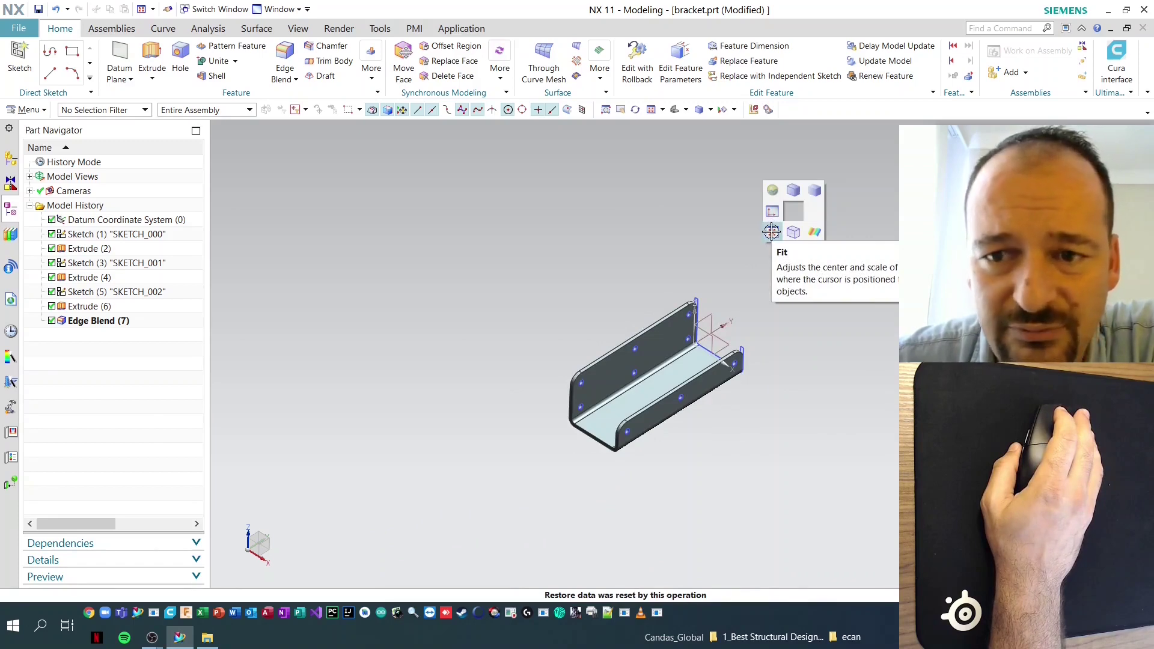
{"action": "left_click", "coordinate": [772, 232]}
{"action": "scroll", "coordinate": [717, 307], "scroll_direction": "down", "scroll_amount": 5}
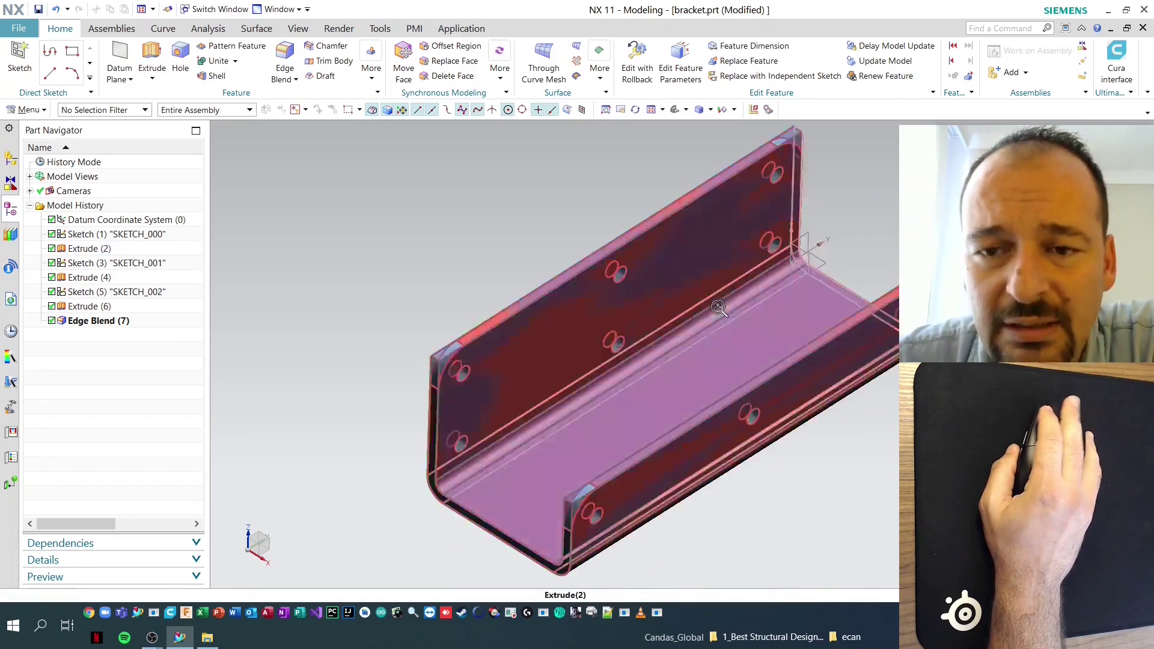
{"action": "scroll", "coordinate": [717, 308], "scroll_direction": "up", "scroll_amount": 5}
Snap the view to the nearest orthographic orientation, orbit the bracket, and snap it again to a side view of the walls
{"action": "right_click", "coordinate": [799, 184]}
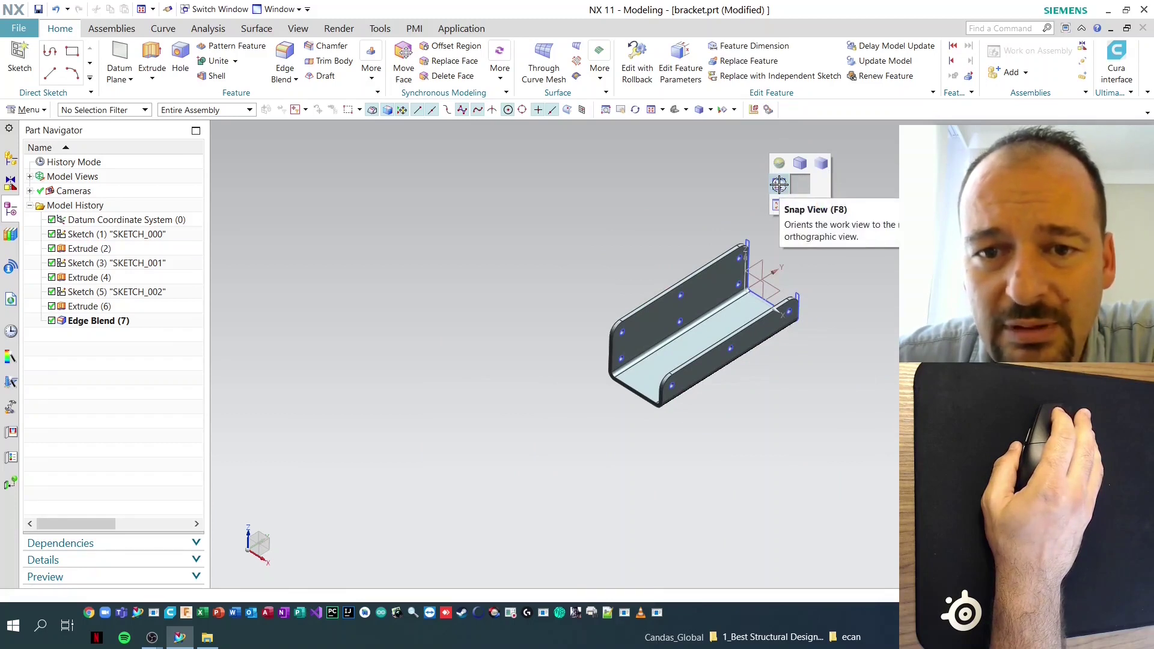
{"action": "left_click", "coordinate": [779, 185]}
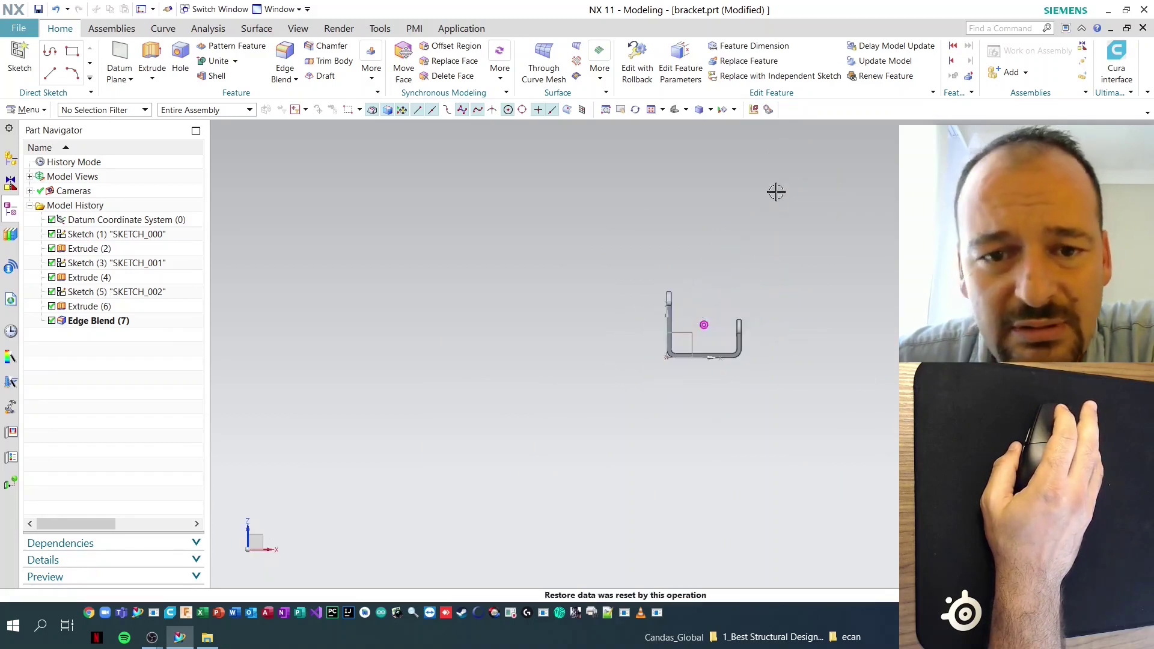
{"action": "middle_click_drag", "start_coordinate": [790, 274], "coordinate": [764, 300]}
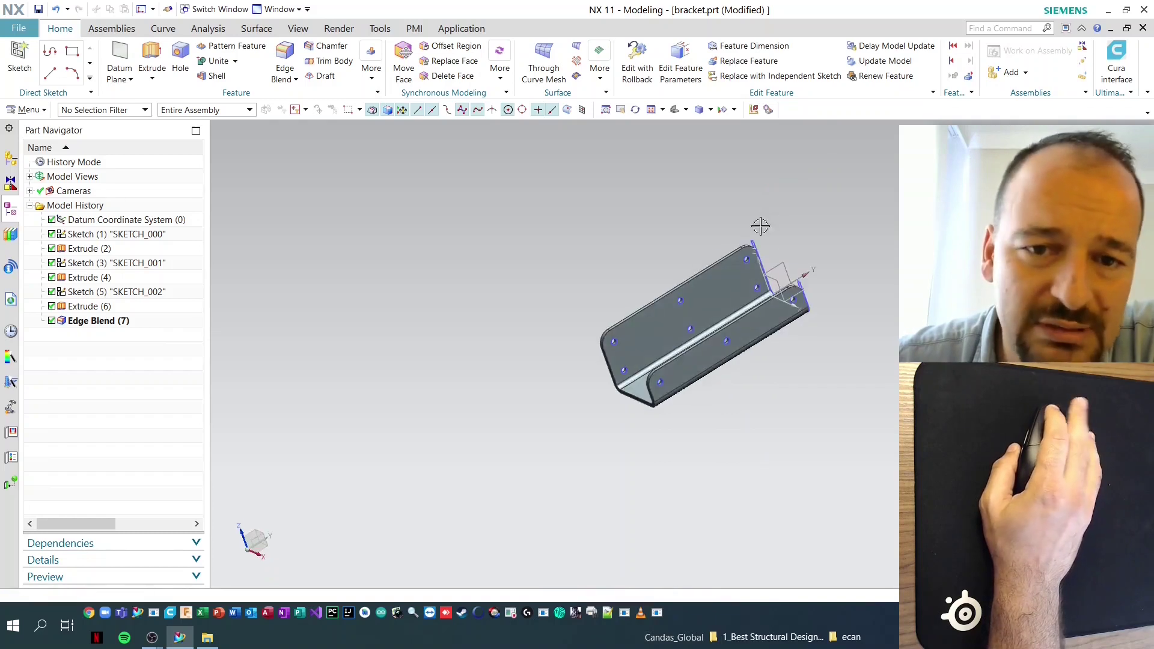
{"action": "right_click", "coordinate": [807, 171]}
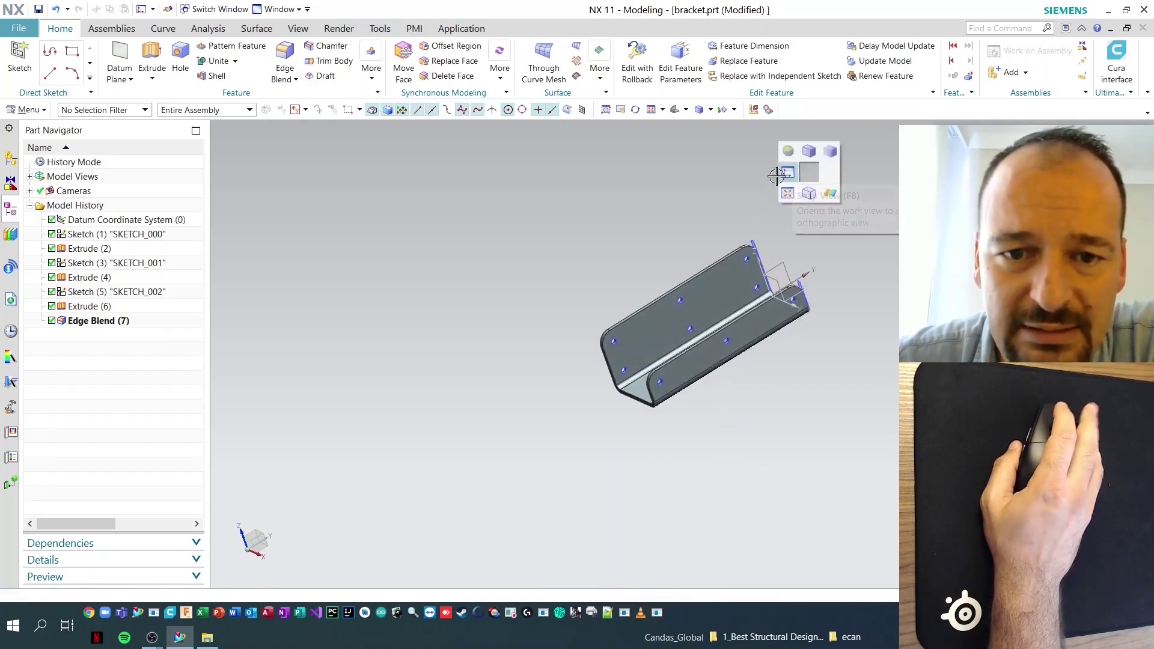
{"action": "left_click", "coordinate": [807, 172]}
{"action": "scroll", "coordinate": [697, 307], "scroll_direction": "up", "scroll_amount": 4}
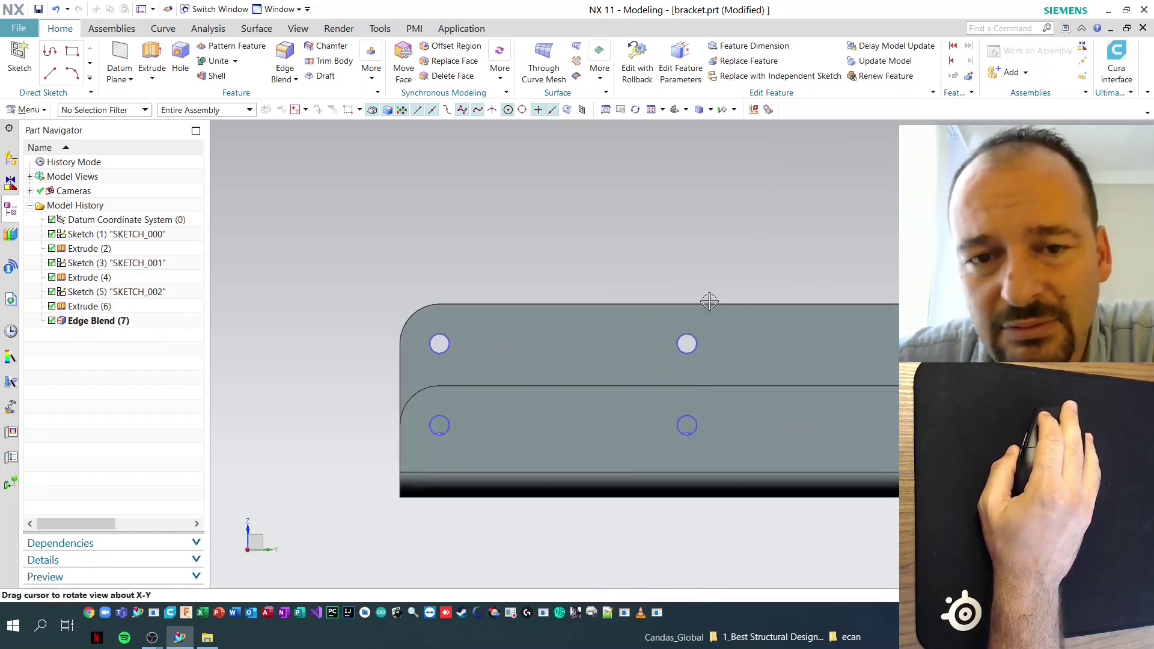
Orbit the bracket to a three-dimensional view, switch it to wireframe display, and return it to Shaded with Edges through the radial view shortcuts
{"action": "middle_click_drag", "start_coordinate": [693, 227], "coordinate": [664, 263]}
{"action": "scroll", "coordinate": [667, 229], "scroll_direction": "down", "scroll_amount": 3}
{"action": "middle_click_drag", "start_coordinate": [669, 217], "coordinate": [607, 257]}
{"action": "right_click", "coordinate": [820, 201]}
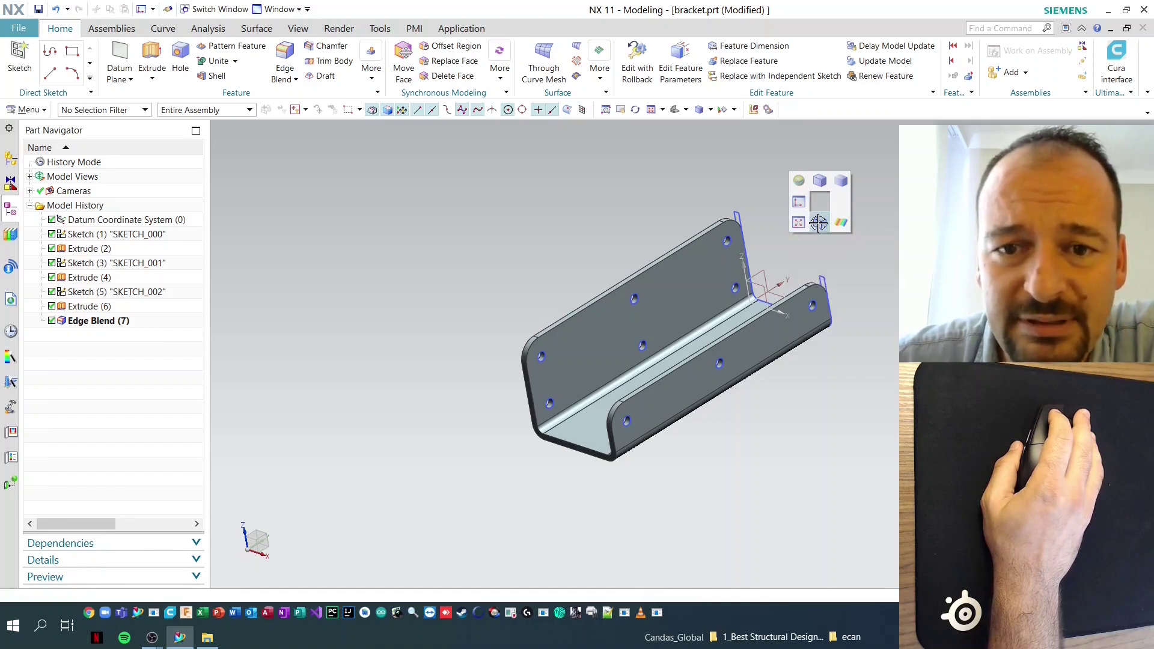
{"action": "left_click", "coordinate": [818, 223]}
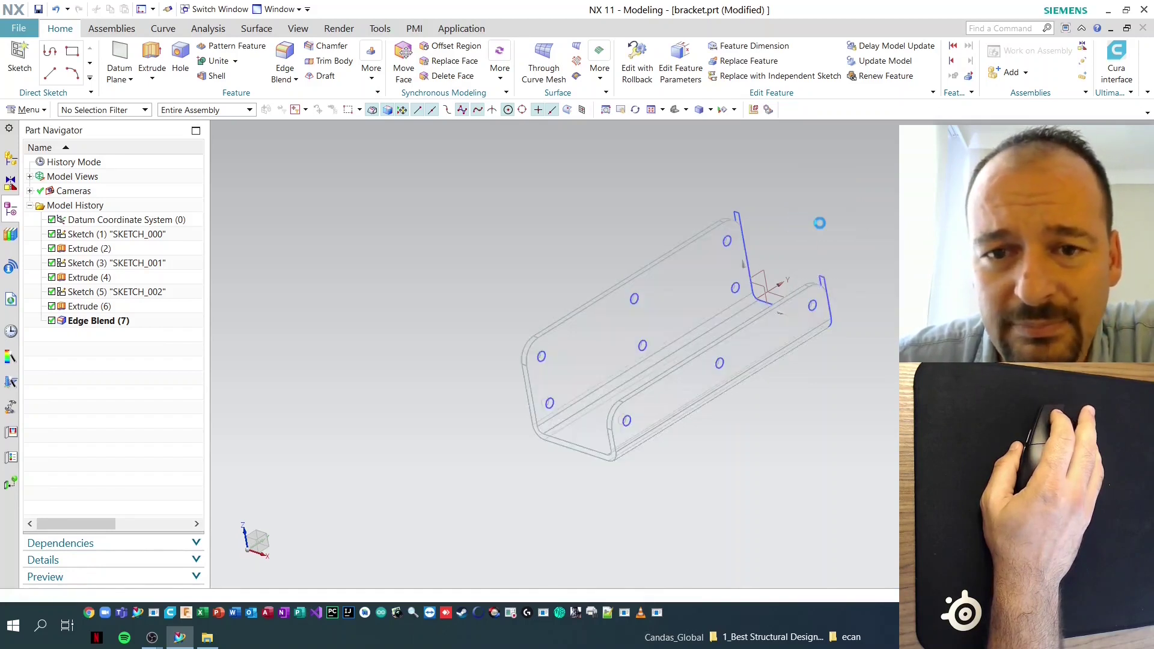
{"action": "right_click", "coordinate": [820, 204]}
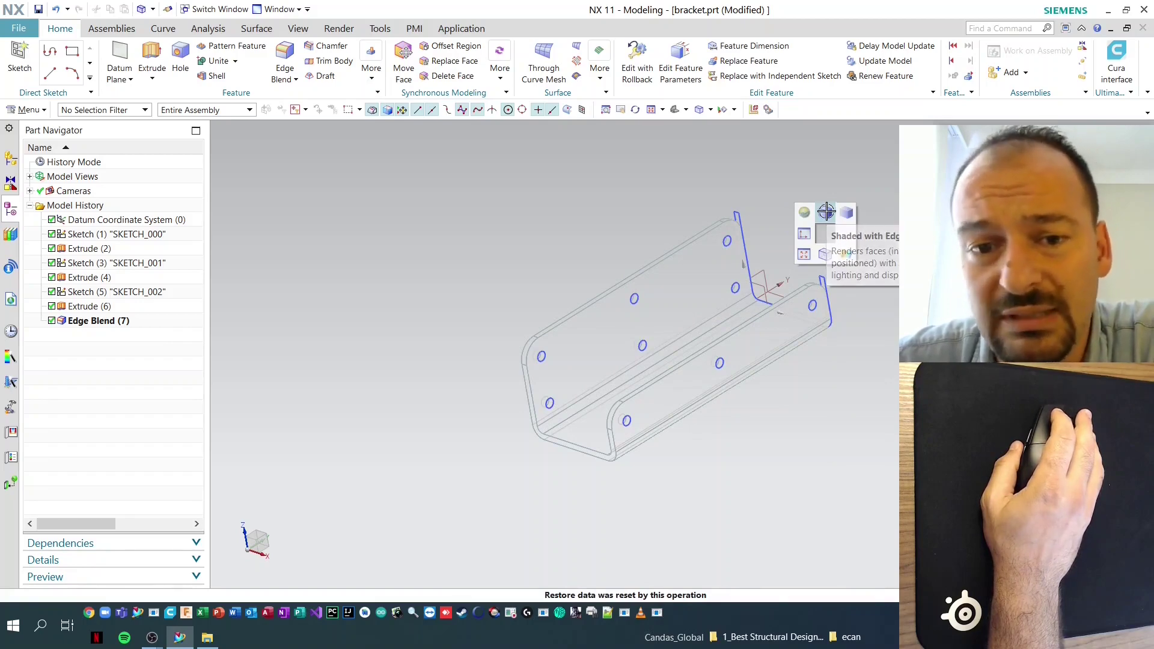
{"action": "left_click", "coordinate": [825, 212]}
Orbit, zoom and pan around the shaded bracket, and bring up the radial view shortcuts in empty space
{"action": "middle_click_drag", "start_coordinate": [807, 227], "coordinate": [787, 250]}
{"action": "scroll", "coordinate": [714, 350], "scroll_direction": "up", "scroll_amount": 3}
{"action": "middle_click_drag", "start_coordinate": [714, 351], "coordinate": [706, 335]}
{"action": "scroll", "coordinate": [799, 221], "scroll_direction": "down", "scroll_amount": 3}
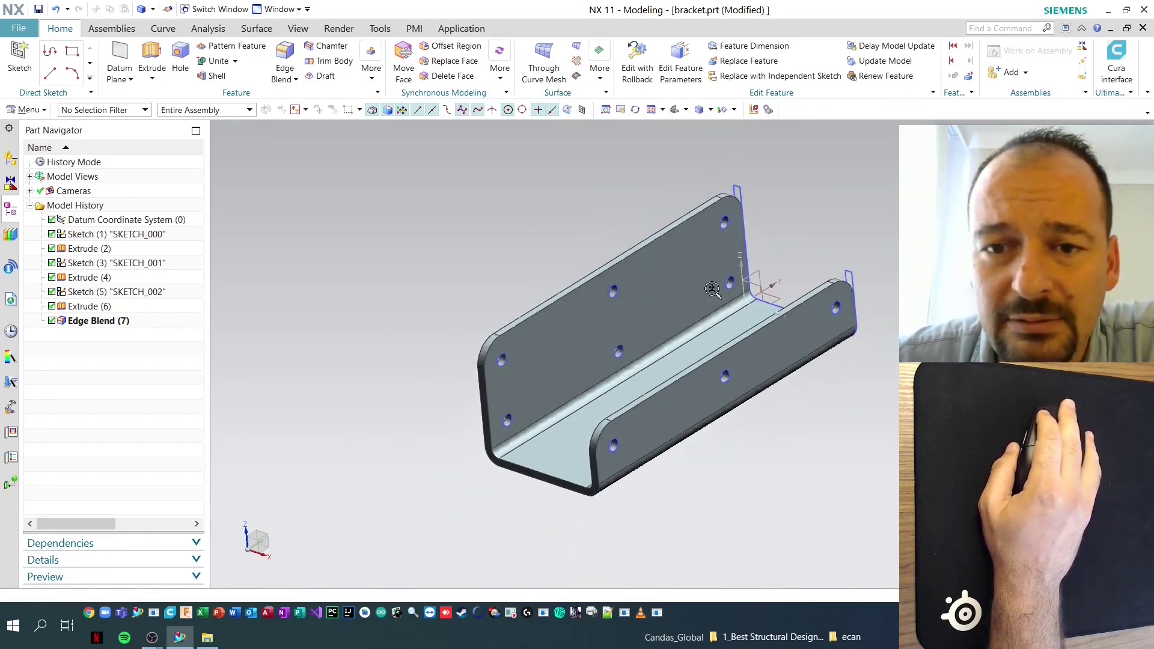
{"action": "middle_click_drag", "start_coordinate": [806, 237], "coordinate": [702, 256], "text": "shift"}
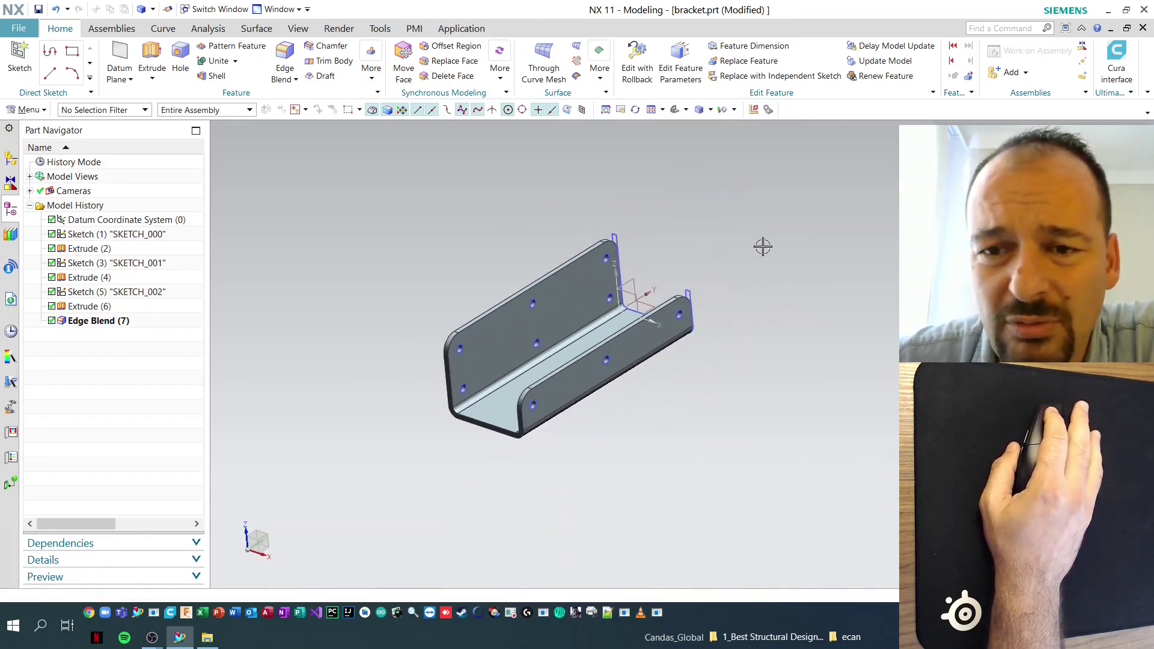
{"action": "right_click", "coordinate": [817, 192]}
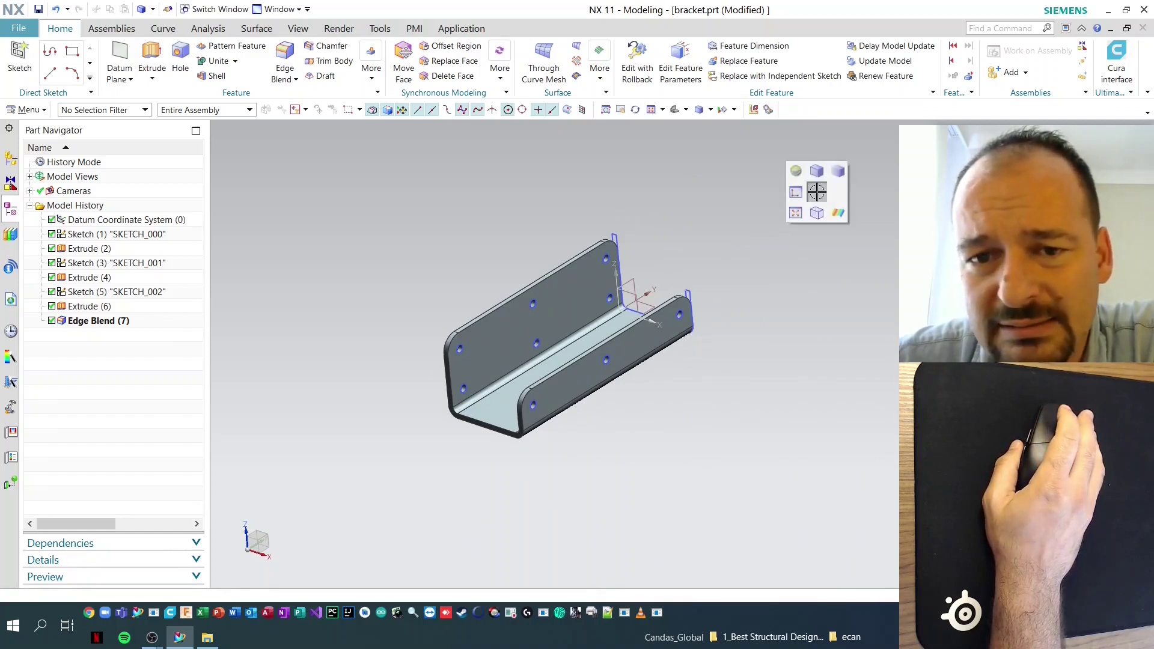
{"action": "left_click", "coordinate": [817, 191]}
Zoom in and out repeatedly on the bracket to examine its walls, holes and inner bend
{"action": "left_click_drag", "start_coordinate": [638, 317], "coordinate": [650, 225]}
{"action": "scroll", "coordinate": [839, 176], "scroll_direction": "up", "scroll_amount": 3}
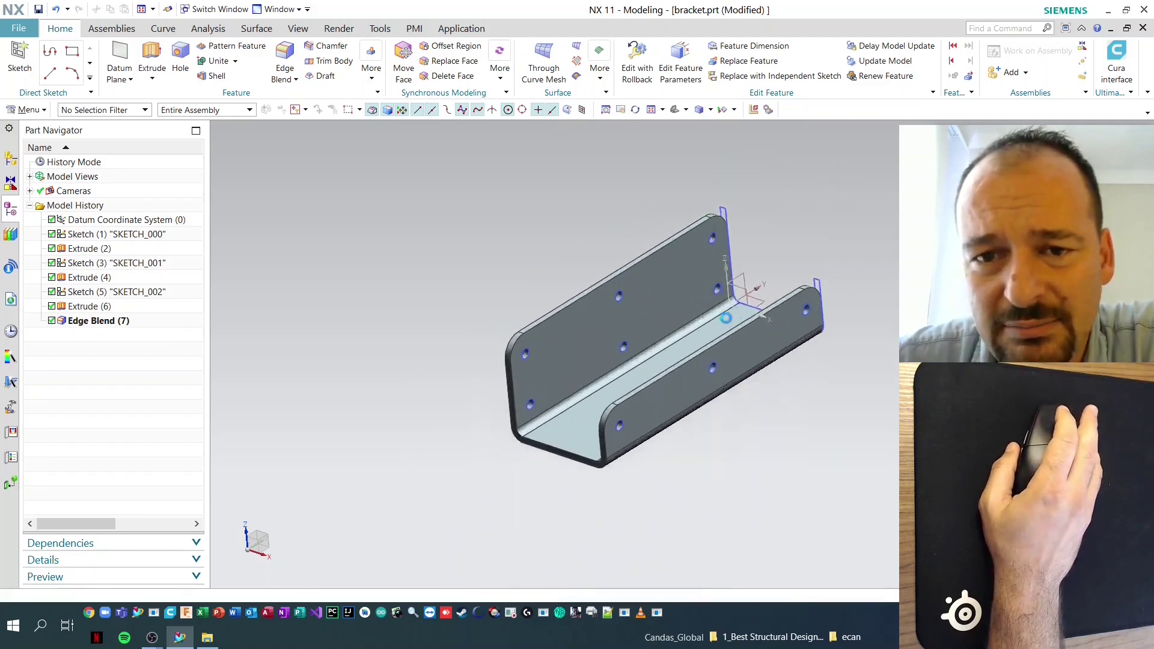
{"action": "scroll", "coordinate": [870, 180], "scroll_direction": "down", "scroll_amount": 3}
{"action": "scroll", "coordinate": [725, 369], "scroll_direction": "up", "scroll_amount": 3}
{"action": "scroll", "coordinate": [662, 275], "scroll_direction": "down", "scroll_amount": 3}
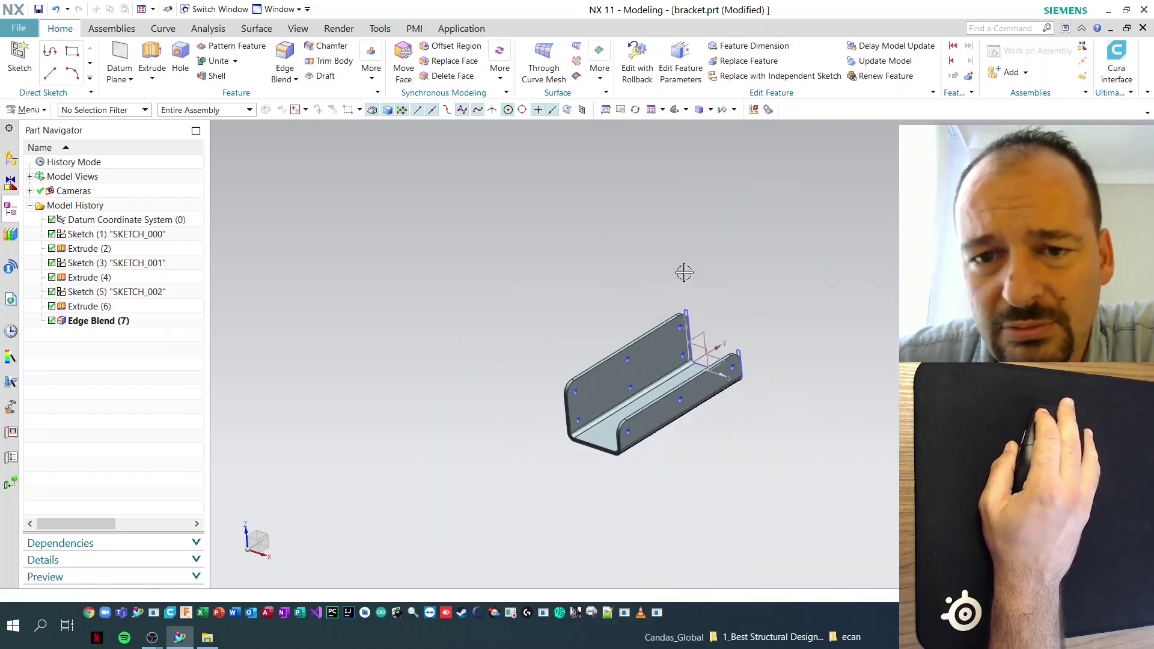
{"action": "scroll", "coordinate": [662, 321], "scroll_direction": "up", "scroll_amount": 2}
{"action": "scroll", "coordinate": [662, 322], "scroll_direction": "down", "scroll_amount": 1}
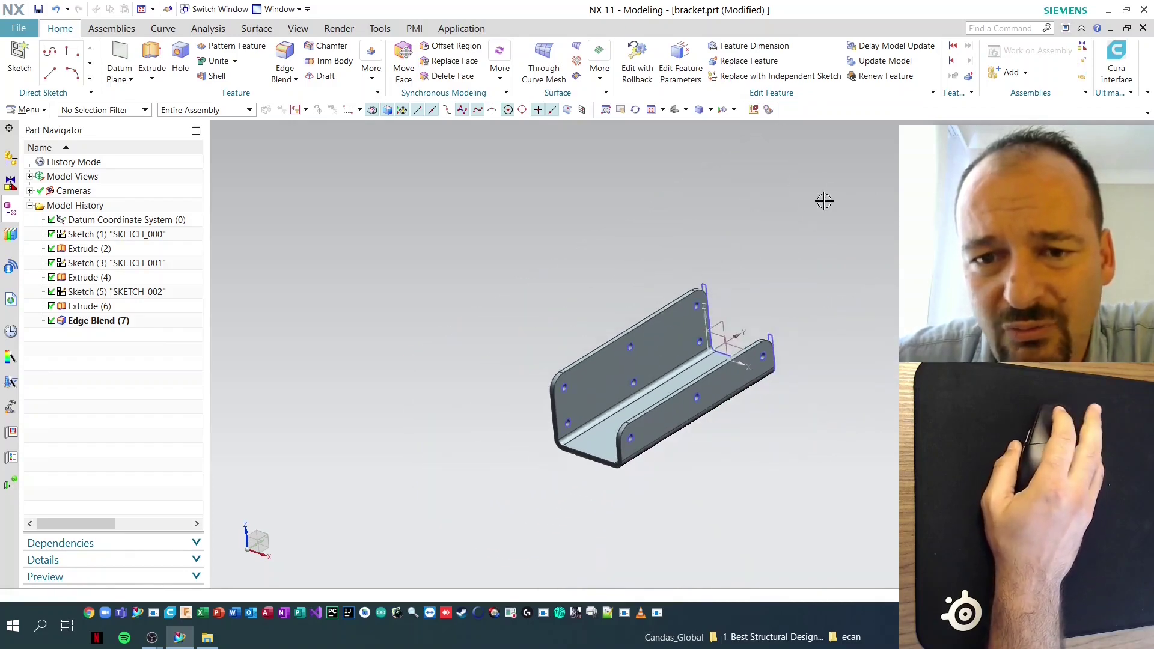
{"action": "scroll", "coordinate": [721, 318], "scroll_direction": "up", "scroll_amount": 4}
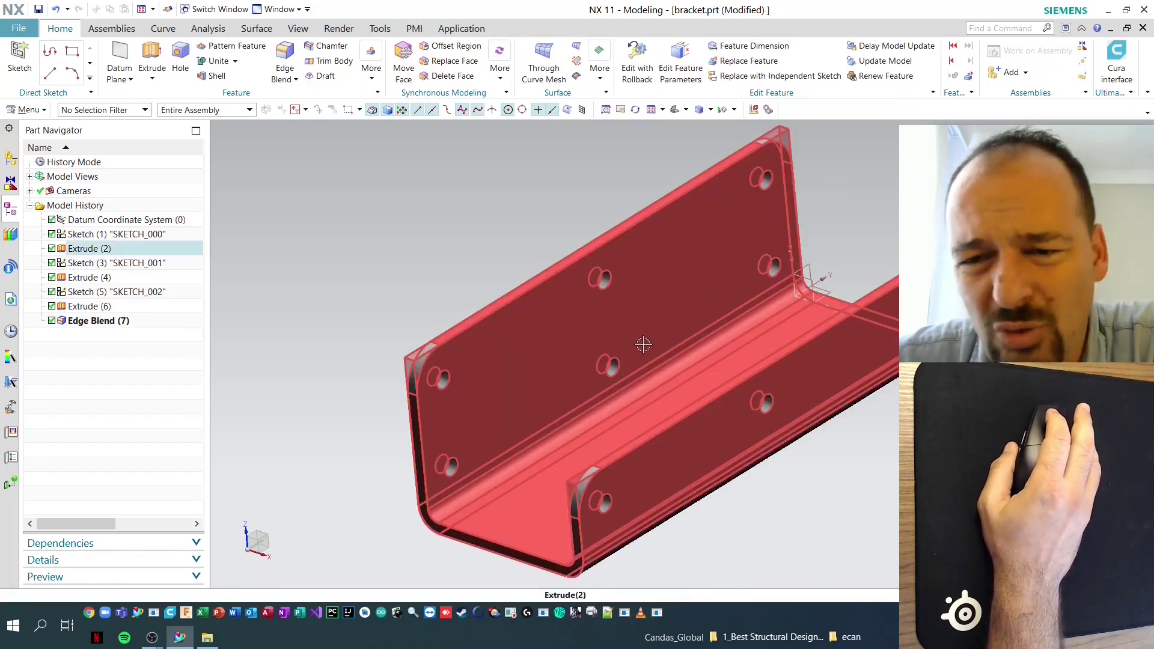
{"action": "scroll", "coordinate": [751, 300], "scroll_direction": "down", "scroll_amount": 5}
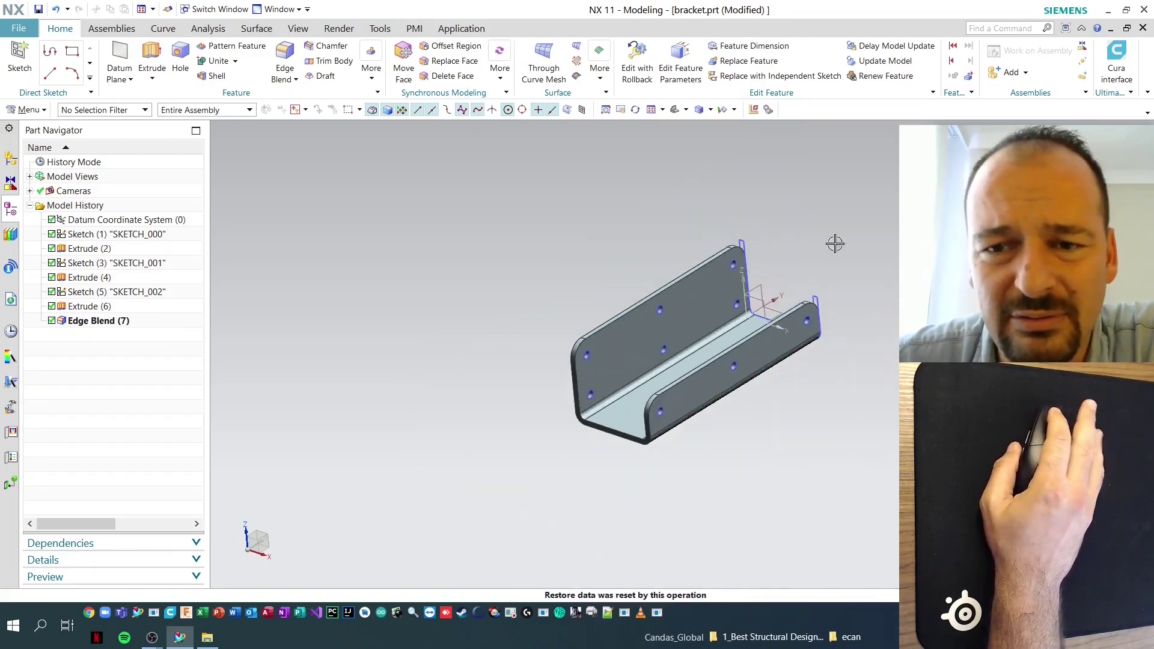
{"action": "scroll", "coordinate": [709, 361], "scroll_direction": "up", "scroll_amount": 3}
{"action": "scroll", "coordinate": [732, 265], "scroll_direction": "down", "scroll_amount": 3}
{"action": "scroll", "coordinate": [649, 383], "scroll_direction": "up", "scroll_amount": 5}
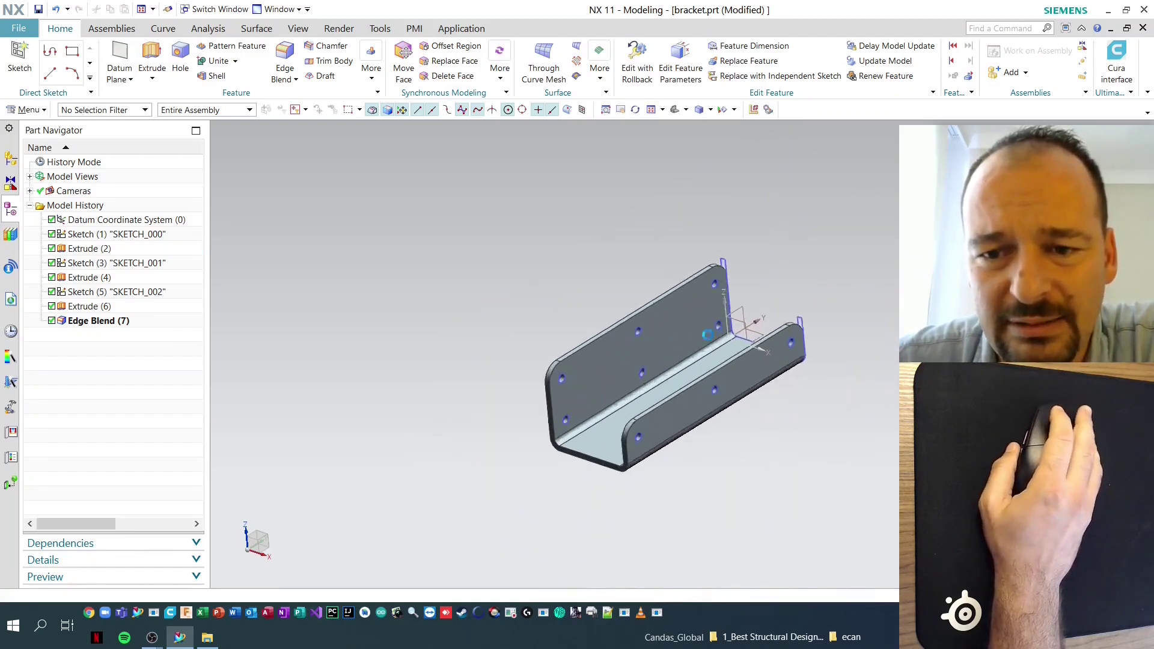
{"action": "scroll", "coordinate": [649, 383], "scroll_direction": "down", "scroll_amount": 4}
{"action": "scroll", "coordinate": [651, 391], "scroll_direction": "up", "scroll_amount": 4}
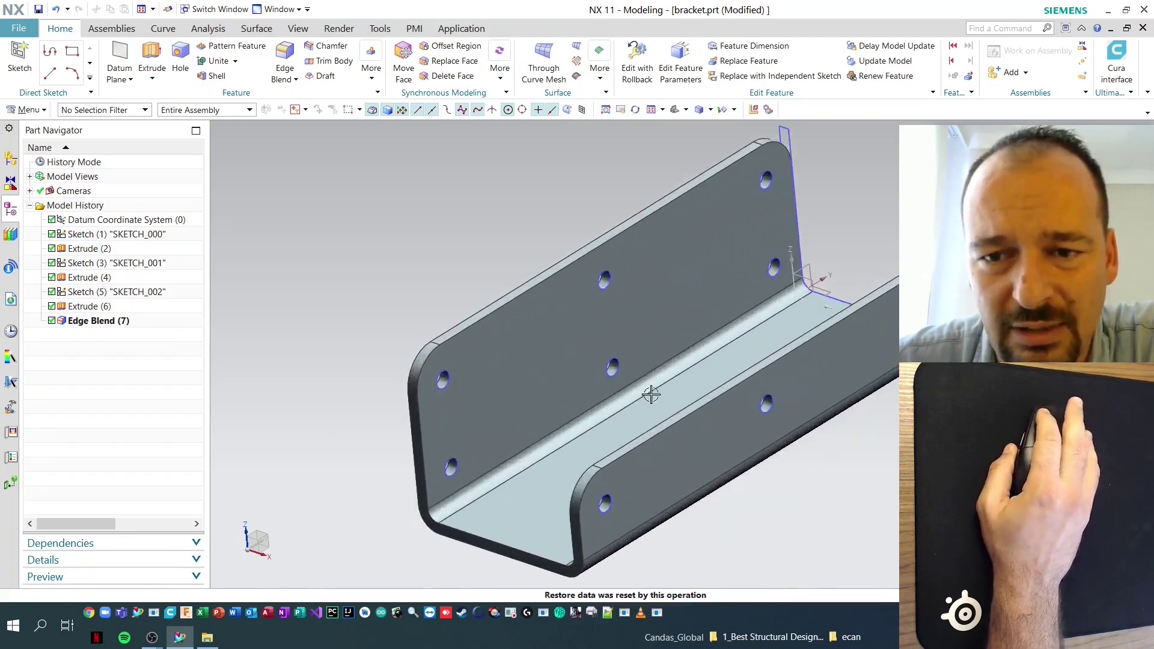
{"action": "scroll", "coordinate": [736, 285], "scroll_direction": "down", "scroll_amount": 4}
{"action": "scroll", "coordinate": [806, 265], "scroll_direction": "up", "scroll_amount": 4}
{"action": "scroll", "coordinate": [808, 259], "scroll_direction": "down", "scroll_amount": 4}
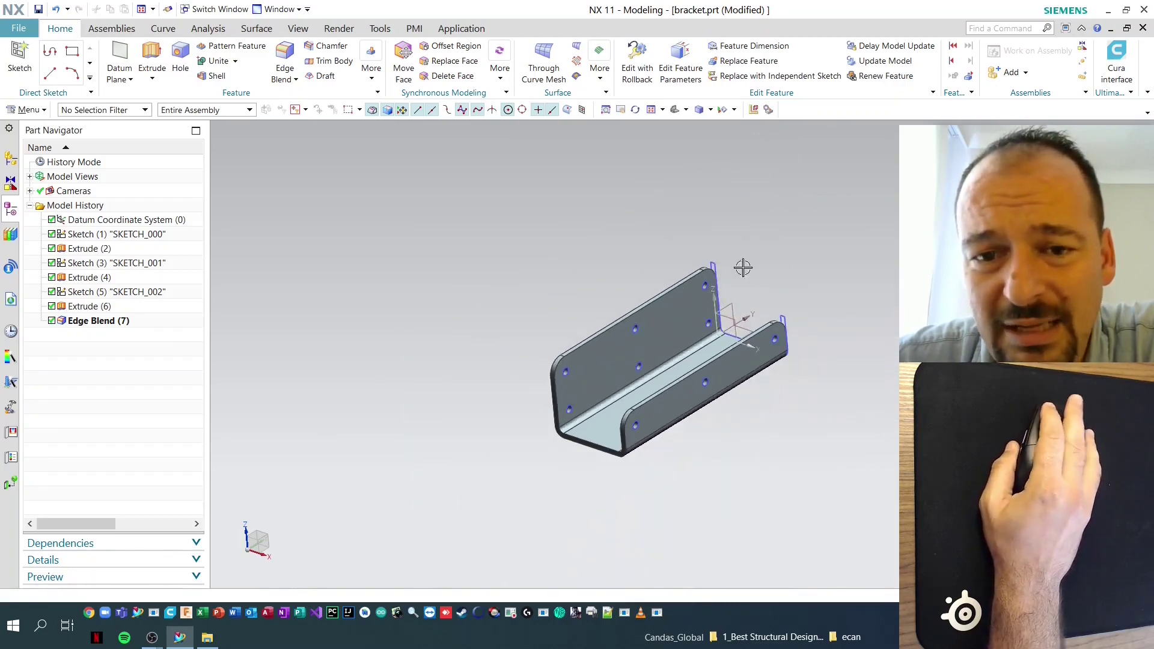
{"action": "scroll", "coordinate": [816, 245], "scroll_direction": "up", "scroll_amount": 5}
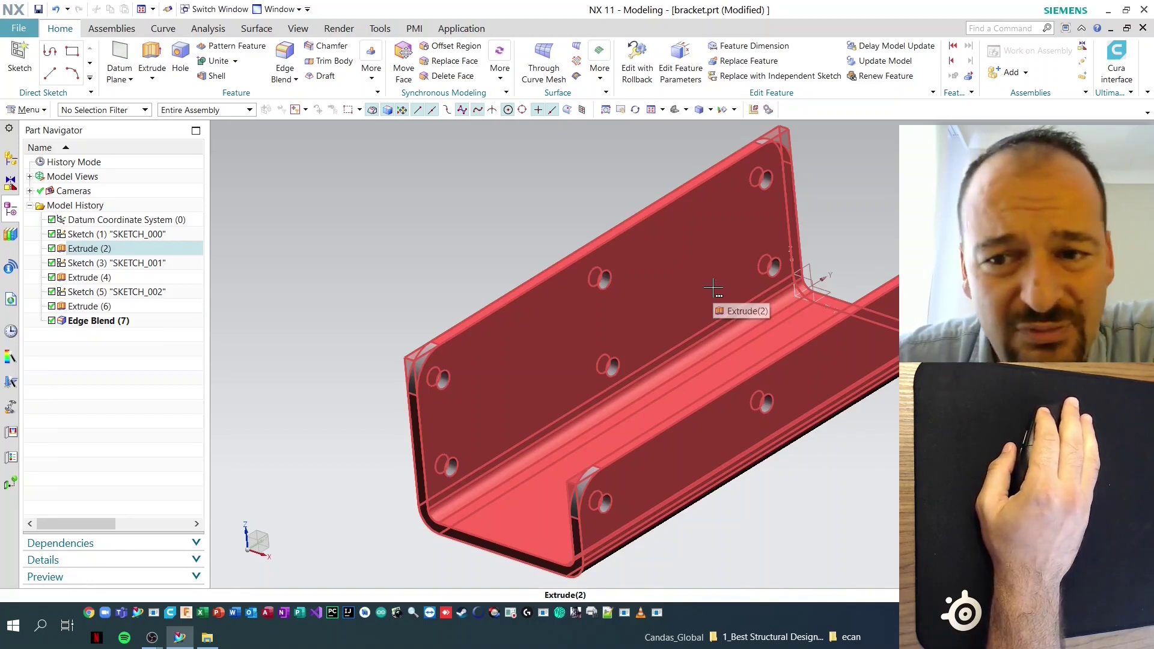
Examine the bracket from a steeper angle, switch to the front view of its U-shaped end, and orbit back to an angled view
{"action": "middle_click_drag", "start_coordinate": [713, 289], "coordinate": [695, 240]}
{"action": "scroll", "coordinate": [651, 330], "scroll_direction": "up", "scroll_amount": 2}
{"action": "middle_click_drag", "start_coordinate": [651, 330], "coordinate": [550, 392], "text": "shift"}
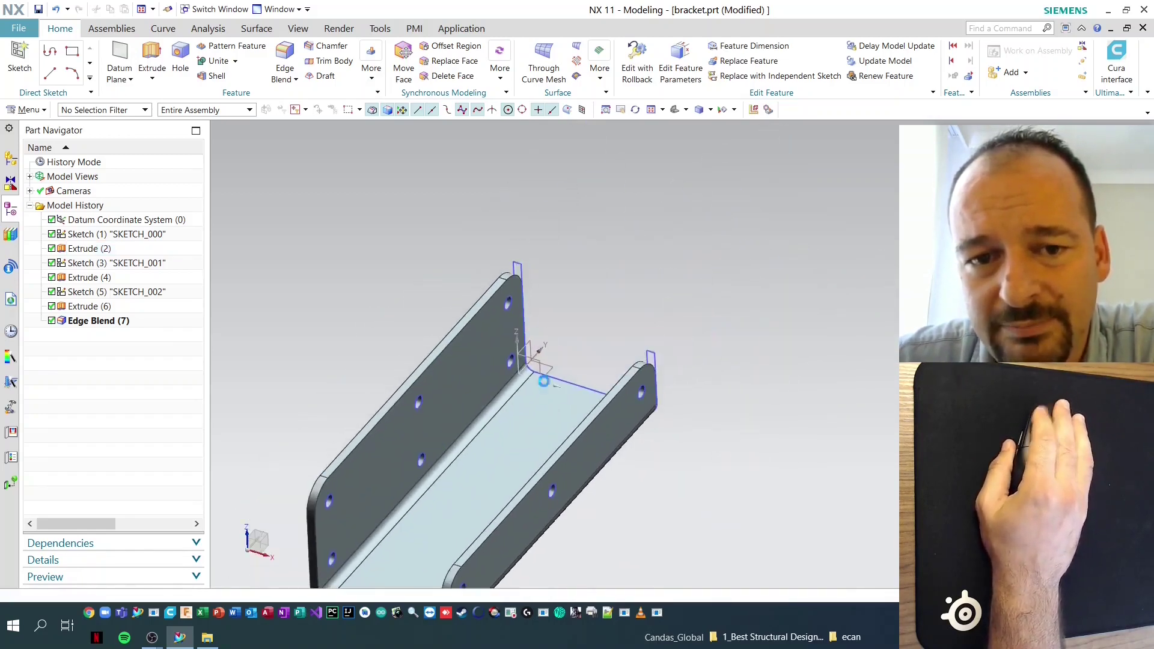
{"action": "scroll", "coordinate": [579, 333], "scroll_direction": "down", "scroll_amount": 2}
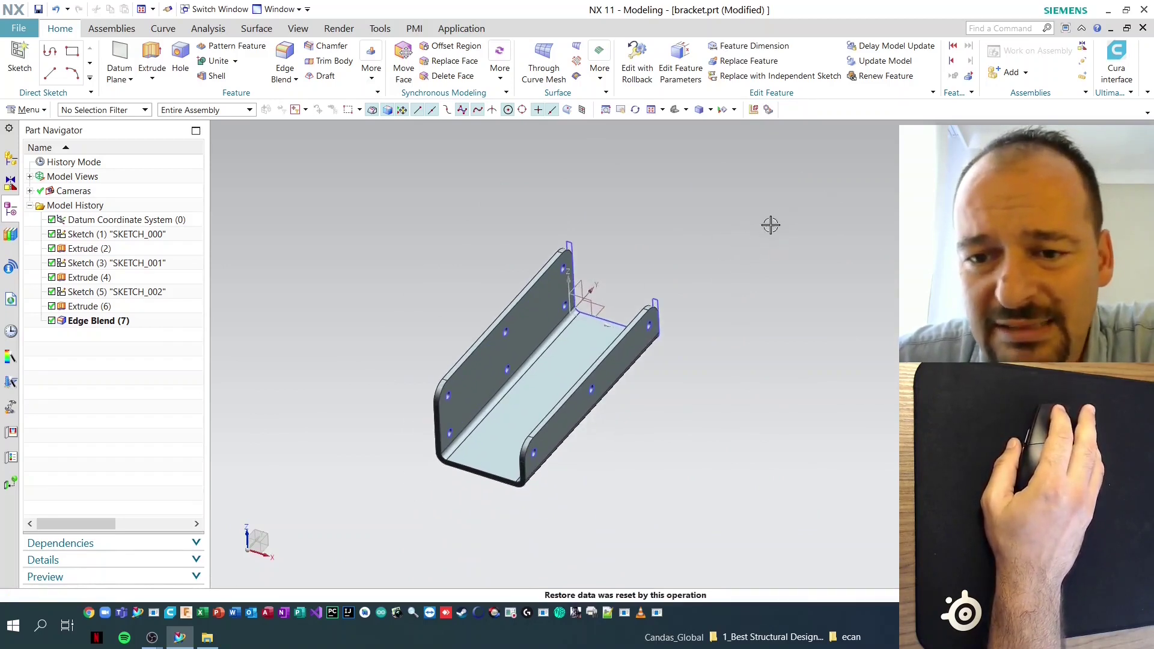
{"action": "scroll", "coordinate": [685, 327], "scroll_direction": "up", "scroll_amount": 3}
{"action": "scroll", "coordinate": [685, 252], "scroll_direction": "down", "scroll_amount": 5}
{"action": "scroll", "coordinate": [644, 322], "scroll_direction": "up", "scroll_amount": 4}
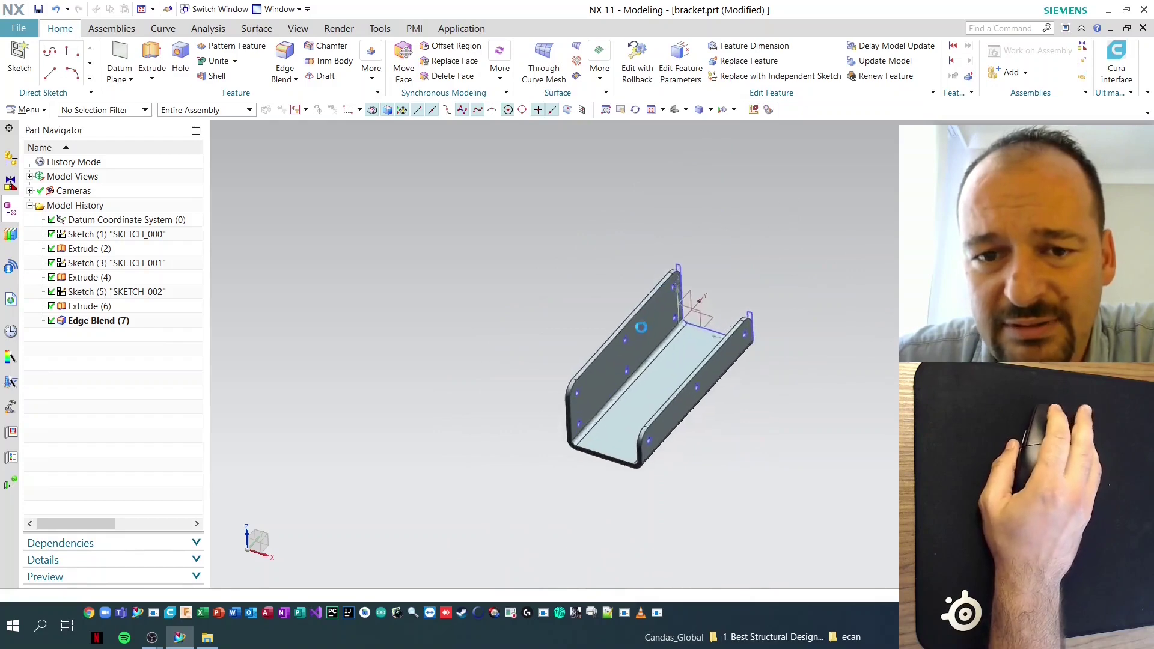
{"action": "scroll", "coordinate": [553, 341], "scroll_direction": "down", "scroll_amount": 4}
{"action": "key", "text": "ctrl+alt+f"}
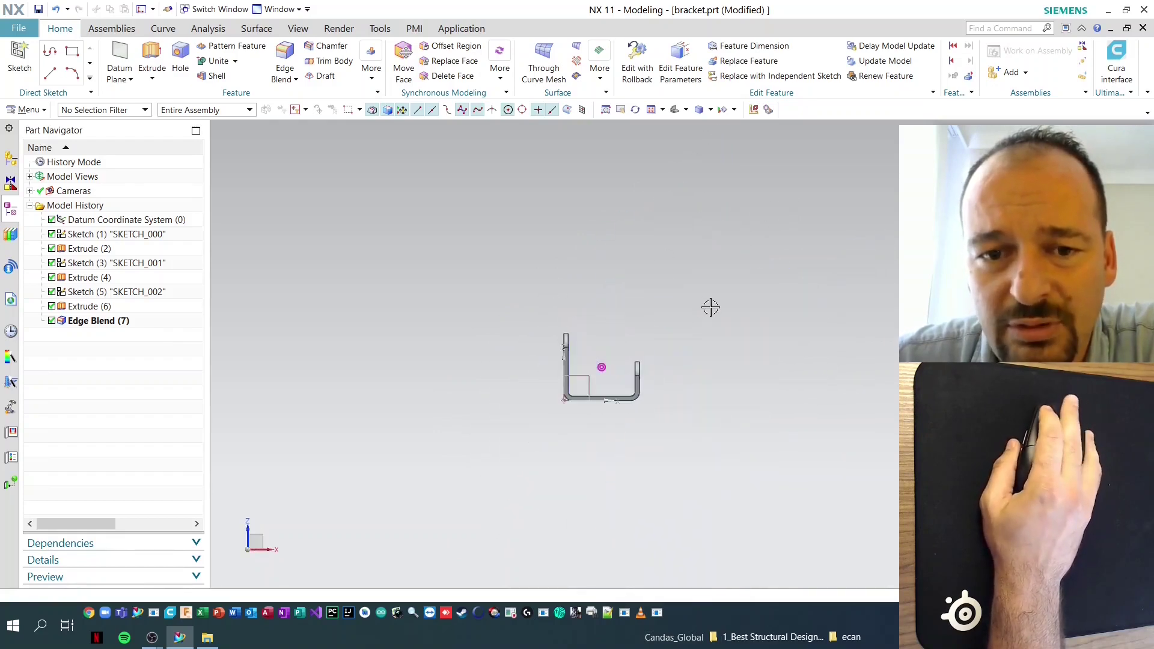
{"action": "middle_click_drag", "start_coordinate": [773, 355], "coordinate": [648, 310]}
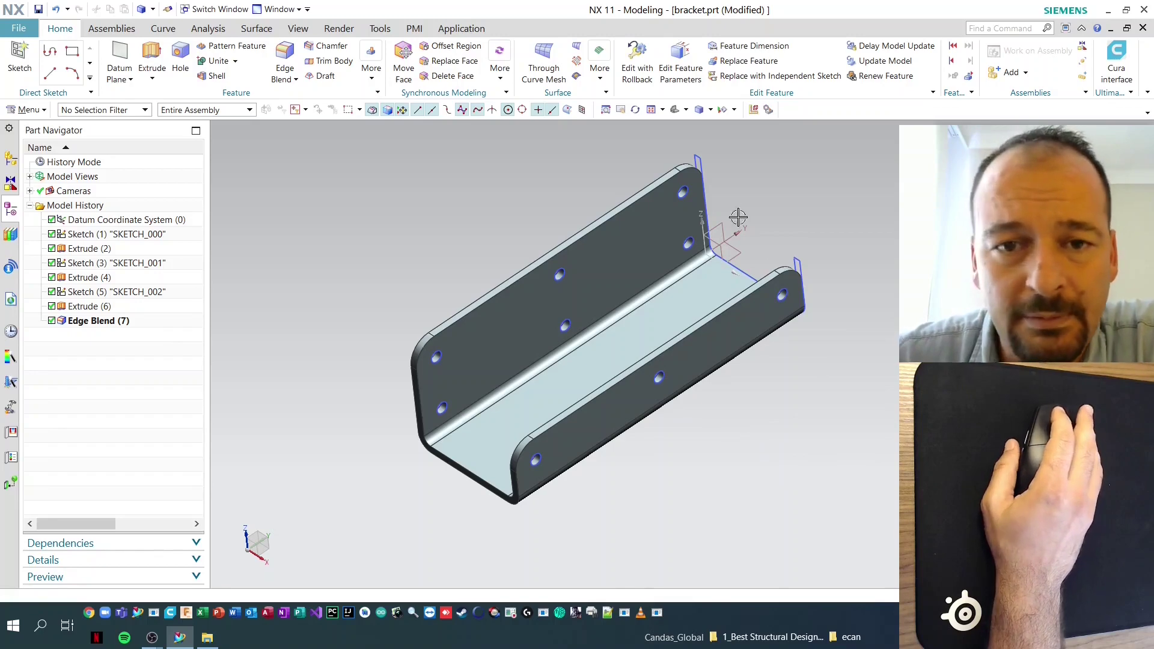
Open the bracket's U-shaped profile sketch for editing and orient the view to the sketch plane
{"action": "double_click", "coordinate": [700, 163]}
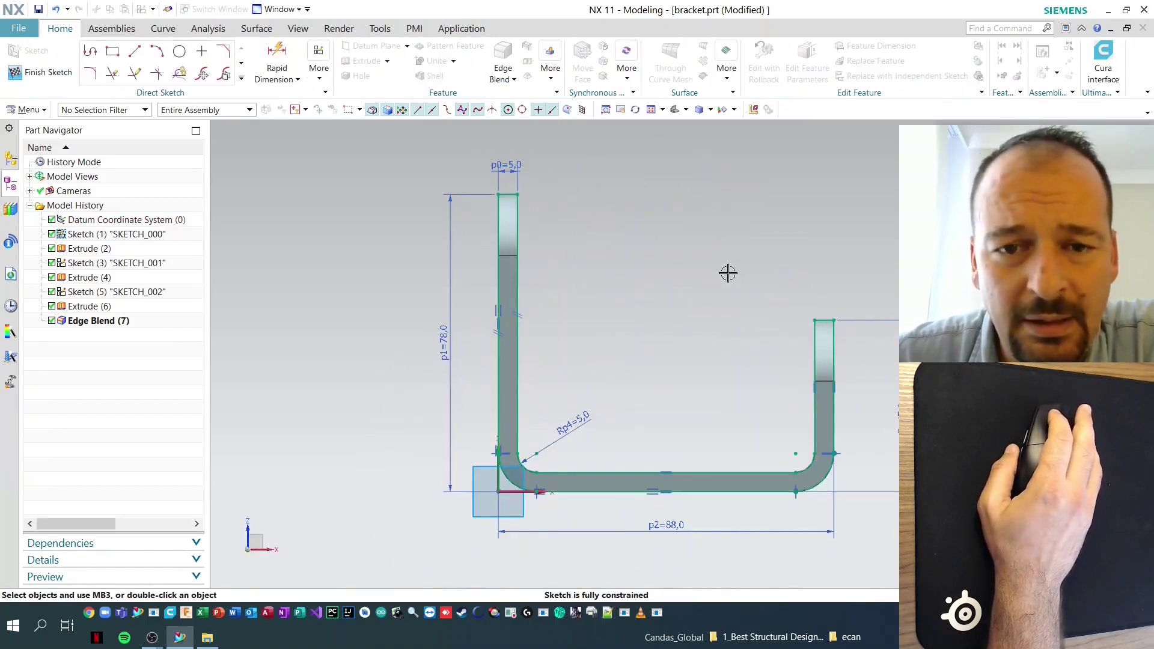
{"action": "right_click", "coordinate": [717, 200]}
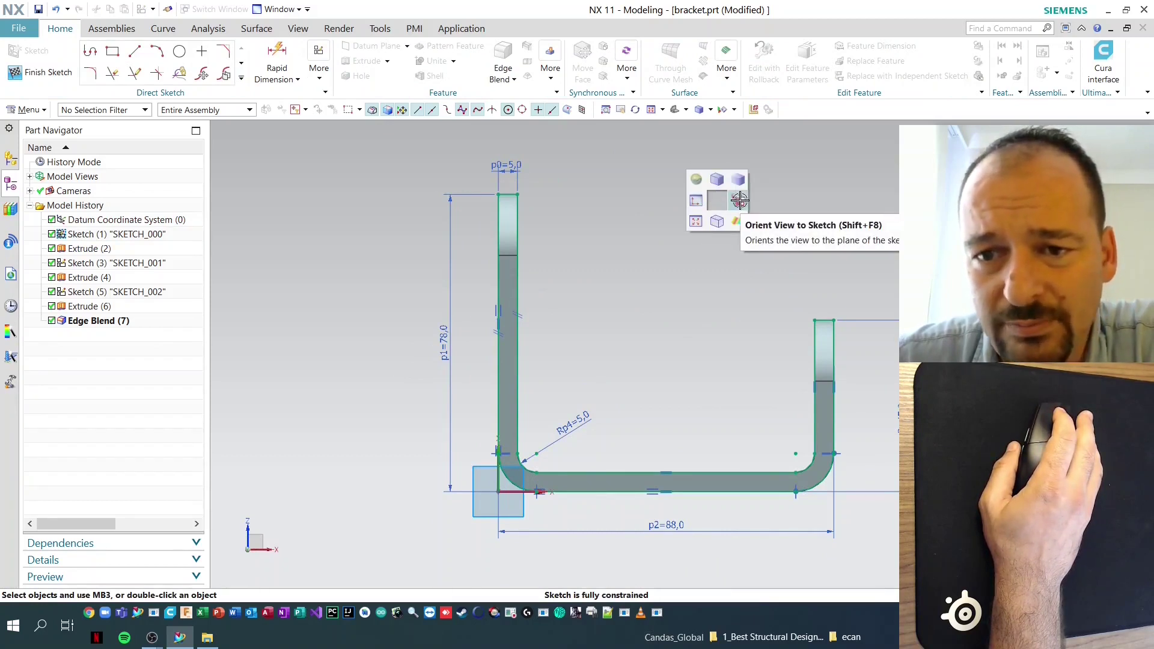
{"action": "left_click", "coordinate": [739, 200]}
Inspect the open profile sketch and its dimensions at an angle, and orient the view back to the sketch plane
{"action": "middle_click_drag", "start_coordinate": [737, 319], "coordinate": [696, 270]}
{"action": "key", "text": "Home"}
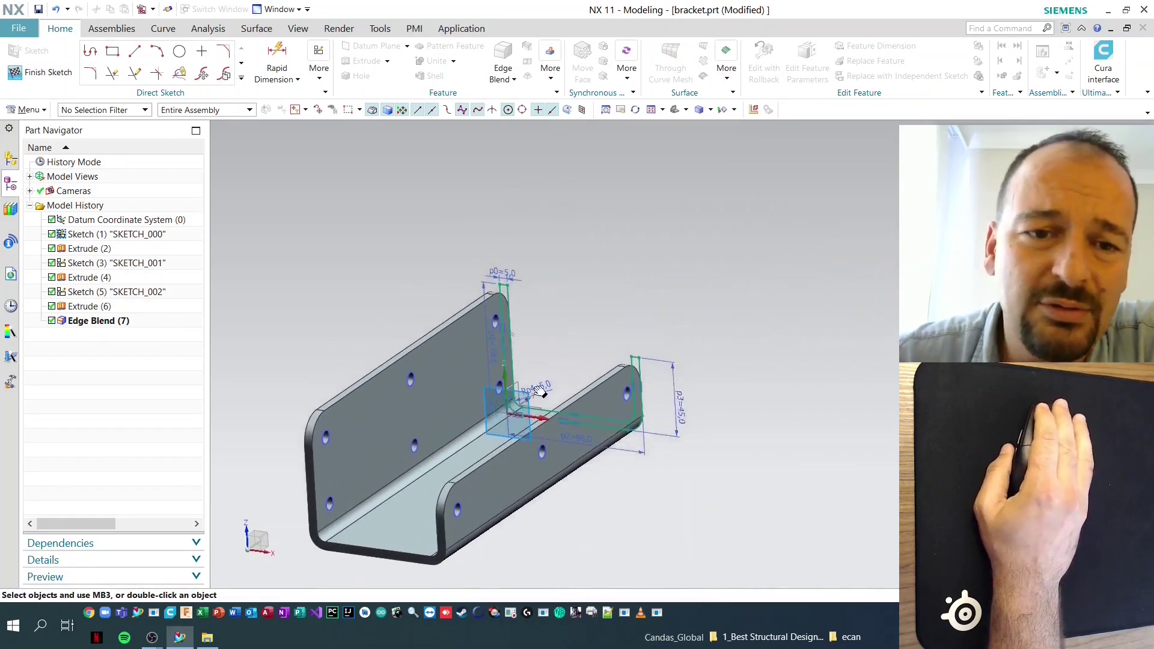
{"action": "scroll", "coordinate": [690, 201], "scroll_direction": "up", "scroll_amount": 3}
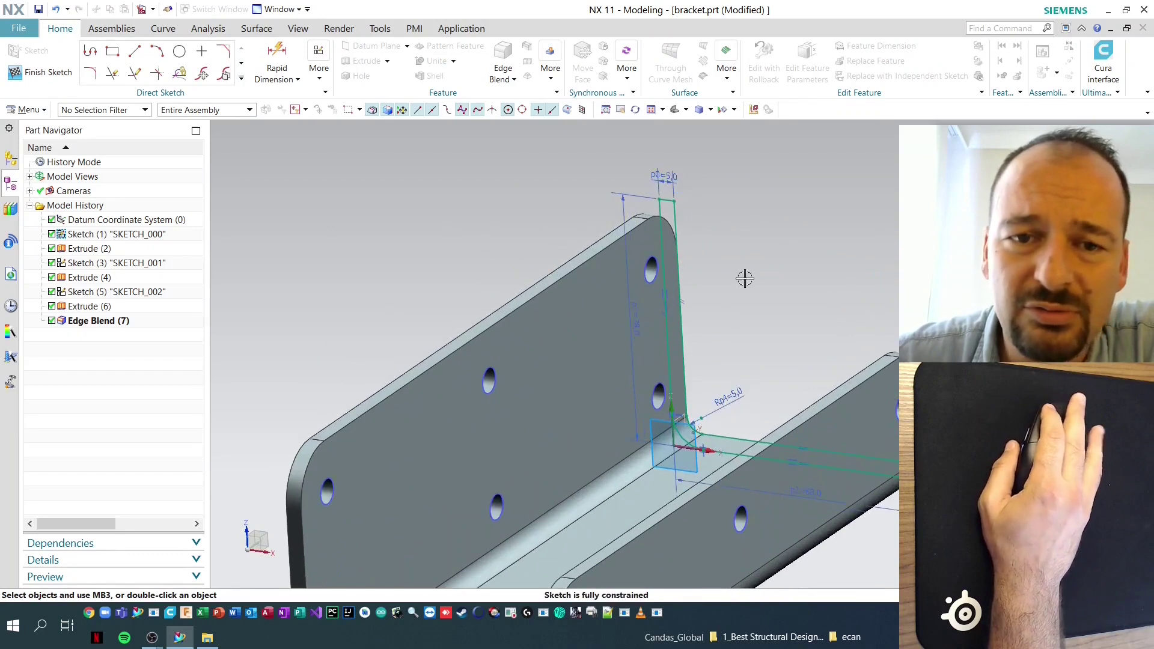
{"action": "middle_click_drag", "start_coordinate": [729, 265], "coordinate": [657, 254], "text": "shift"}
{"action": "scroll", "coordinate": [649, 251], "scroll_direction": "down", "scroll_amount": 2}
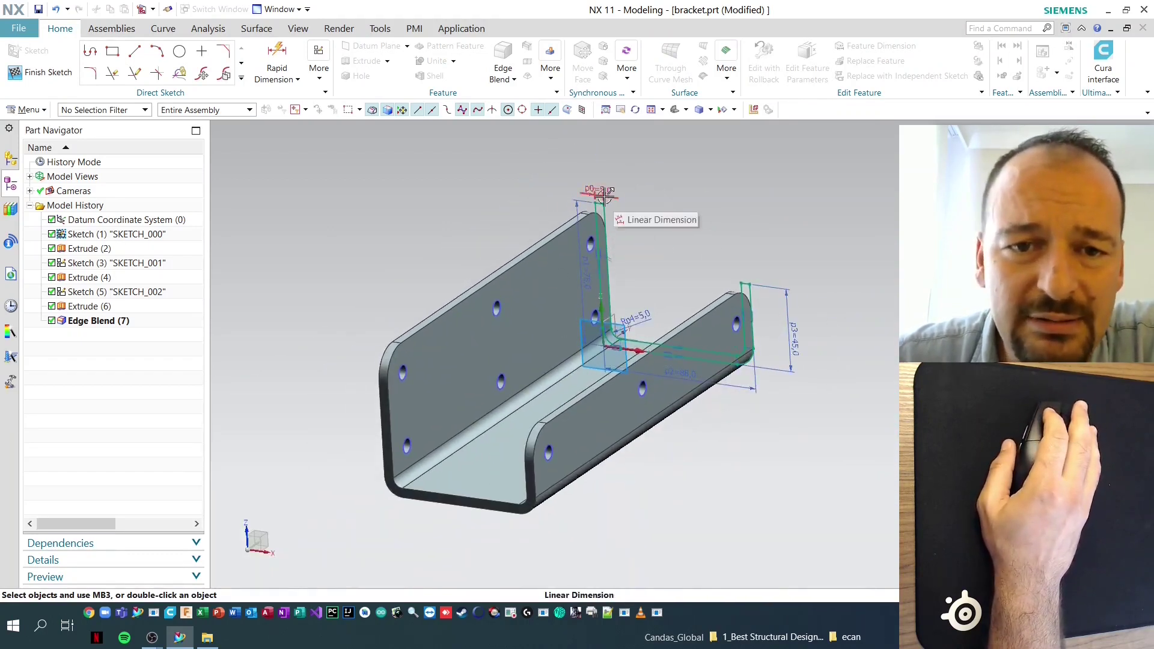
{"action": "right_click", "coordinate": [737, 173]}
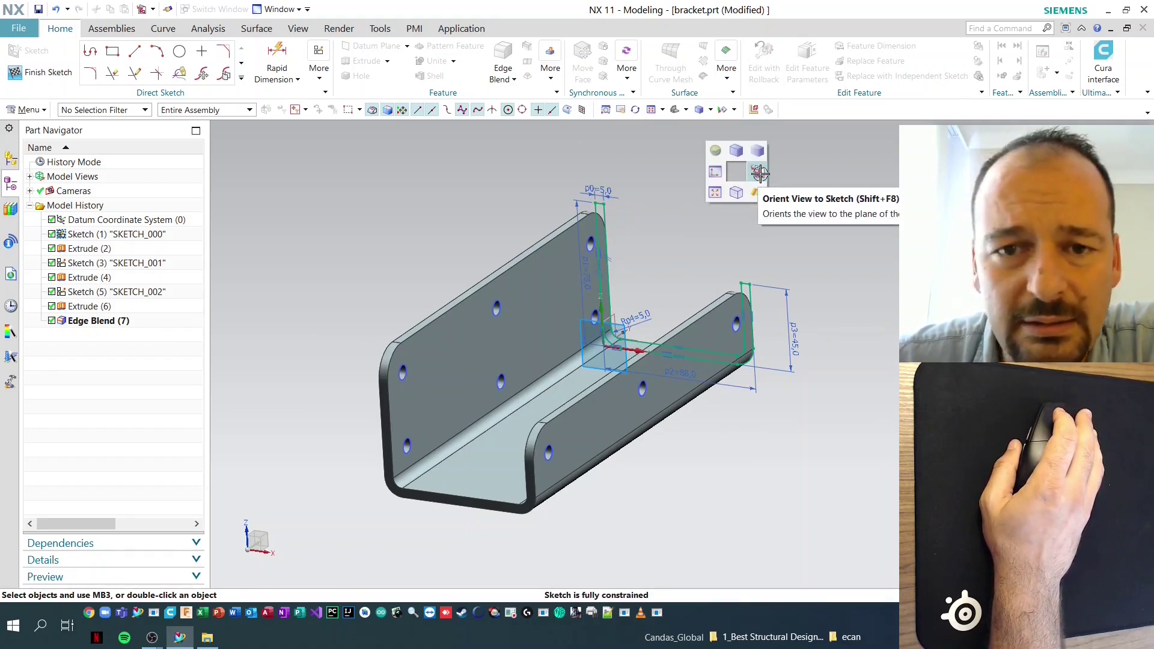
{"action": "left_click", "coordinate": [760, 172]}
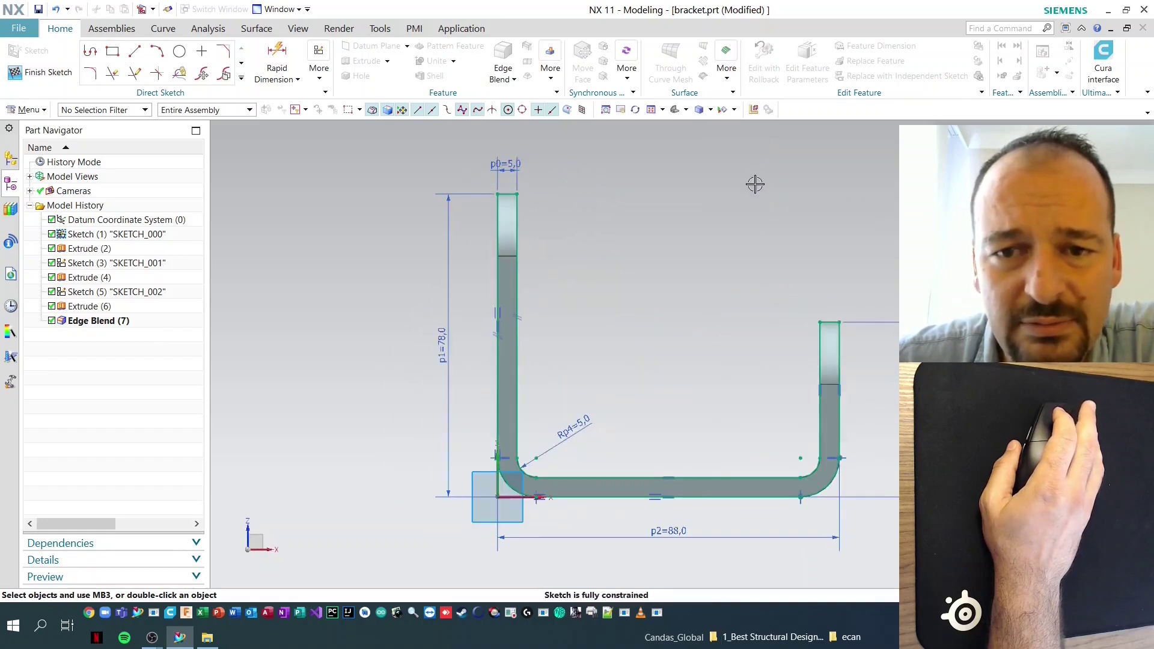
Orbit away from the sketch, snap to the nearest orthographic side view, orbit again, and reorient the view to the sketch plane
{"action": "mouse_move", "coordinate": [704, 270]}
{"action": "middle_mouse_down"}
{"action": "mouse_move", "coordinate": [706, 286]}
{"action": "mouse_move", "coordinate": [675, 251]}
{"action": "mouse_move", "coordinate": [796, 196]}
{"action": "middle_mouse_up"}
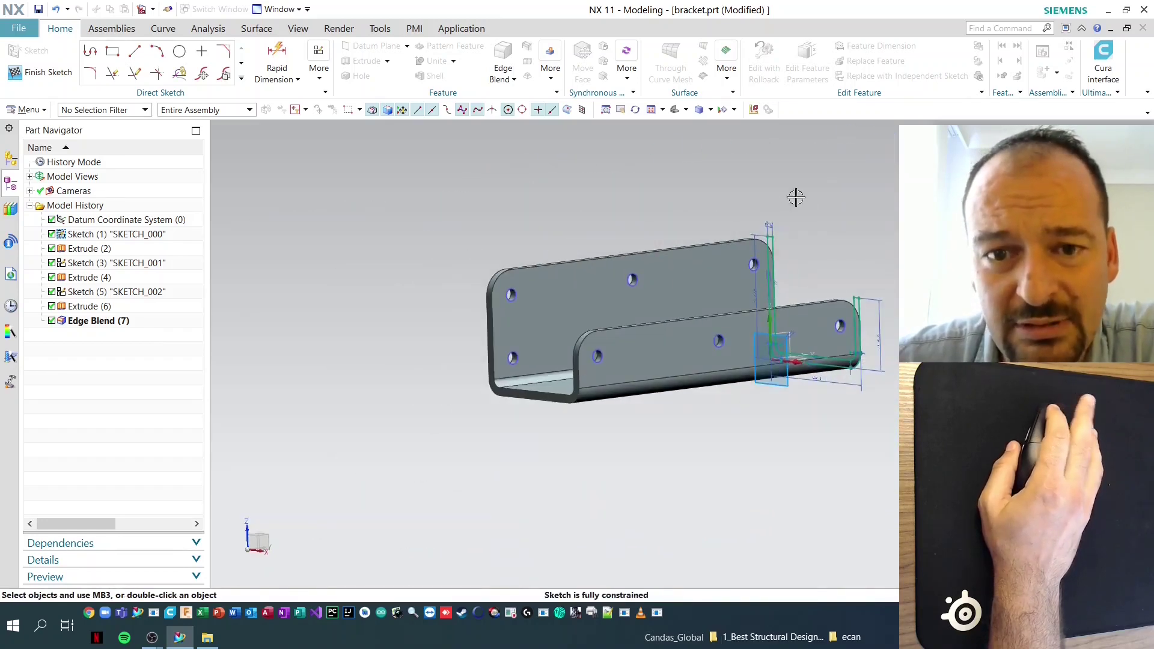
{"action": "right_click", "coordinate": [841, 171]}
{"action": "left_click", "coordinate": [819, 178]}
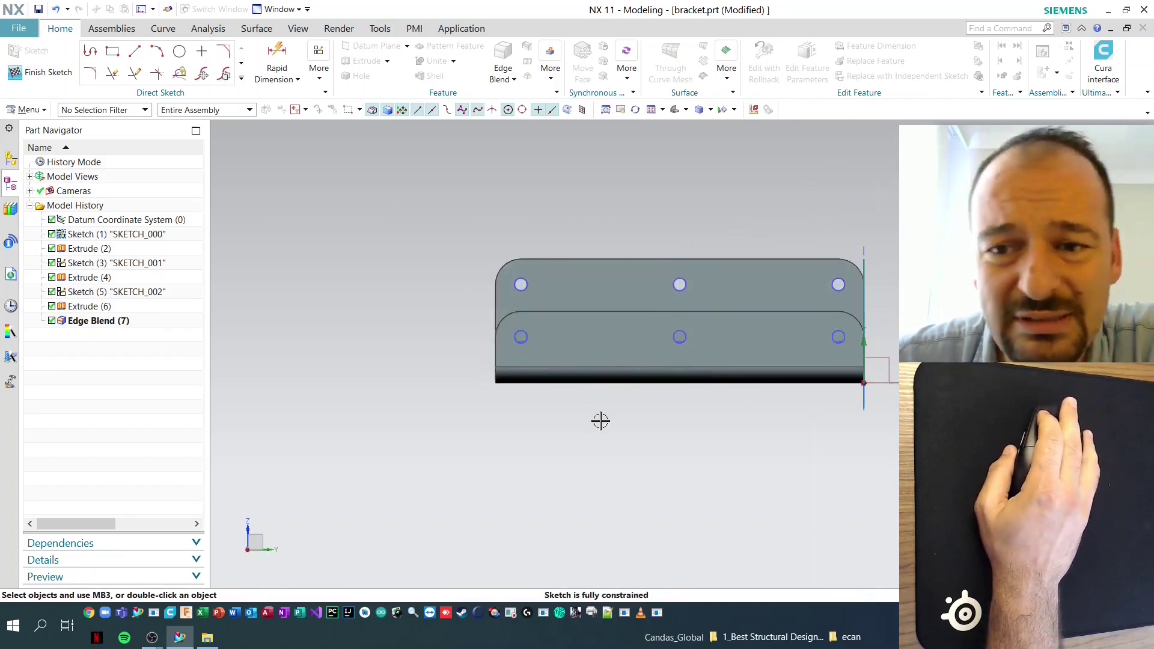
{"action": "mouse_move", "coordinate": [604, 420]}
{"action": "middle_mouse_down"}
{"action": "mouse_move", "coordinate": [618, 451]}
{"action": "mouse_move", "coordinate": [799, 180]}
{"action": "middle_mouse_up"}
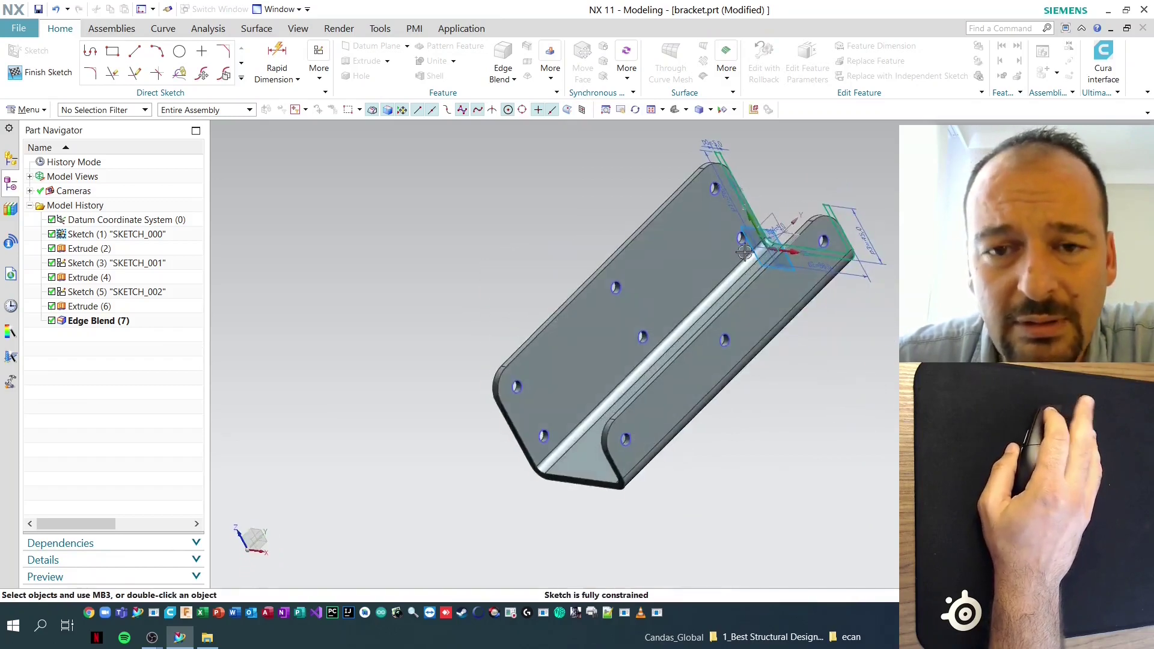
{"action": "right_click", "coordinate": [818, 149]}
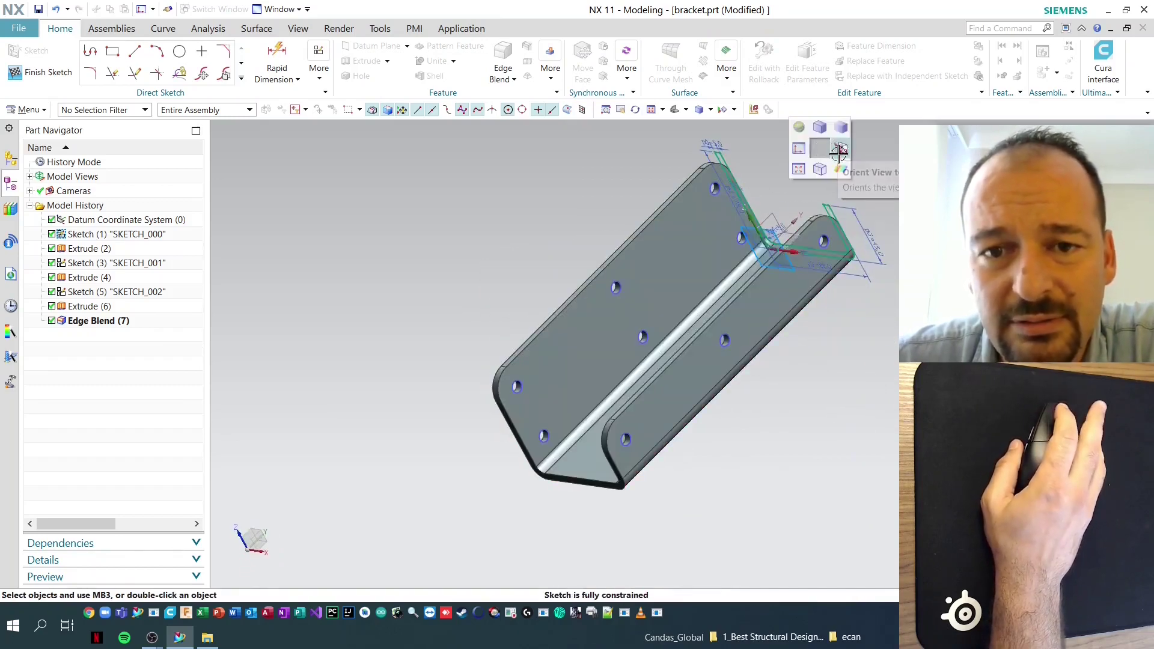
{"action": "left_click", "coordinate": [833, 176]}
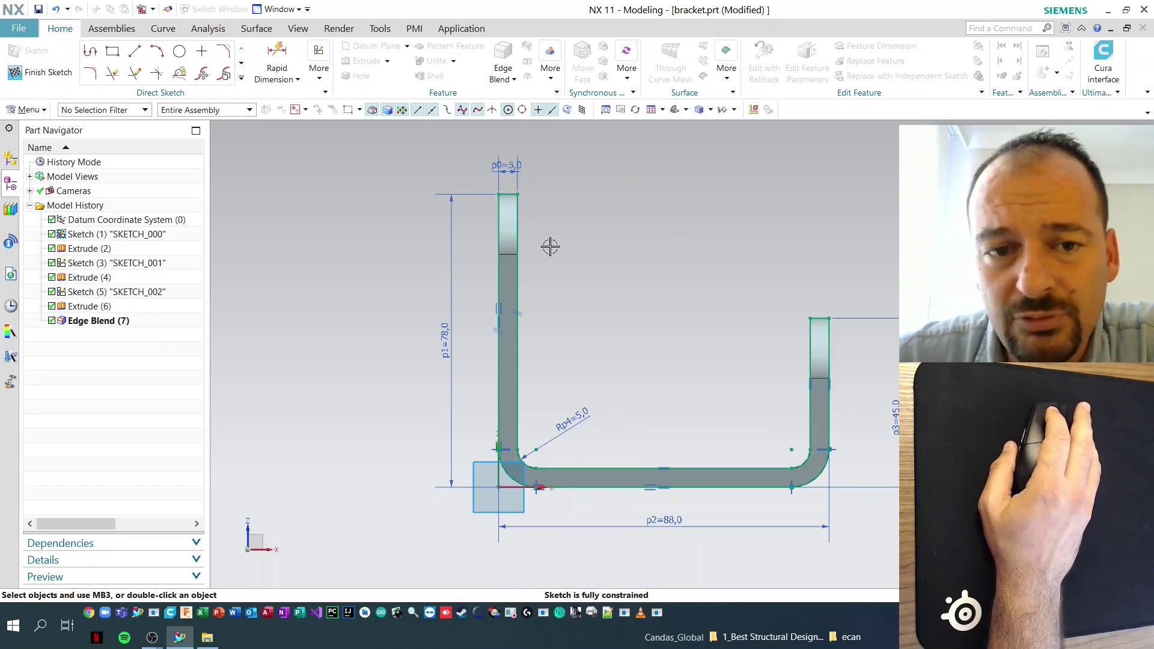
Finish the profile sketch and orbit the bracket to an angled view
{"action": "left_click", "coordinate": [39, 72]}
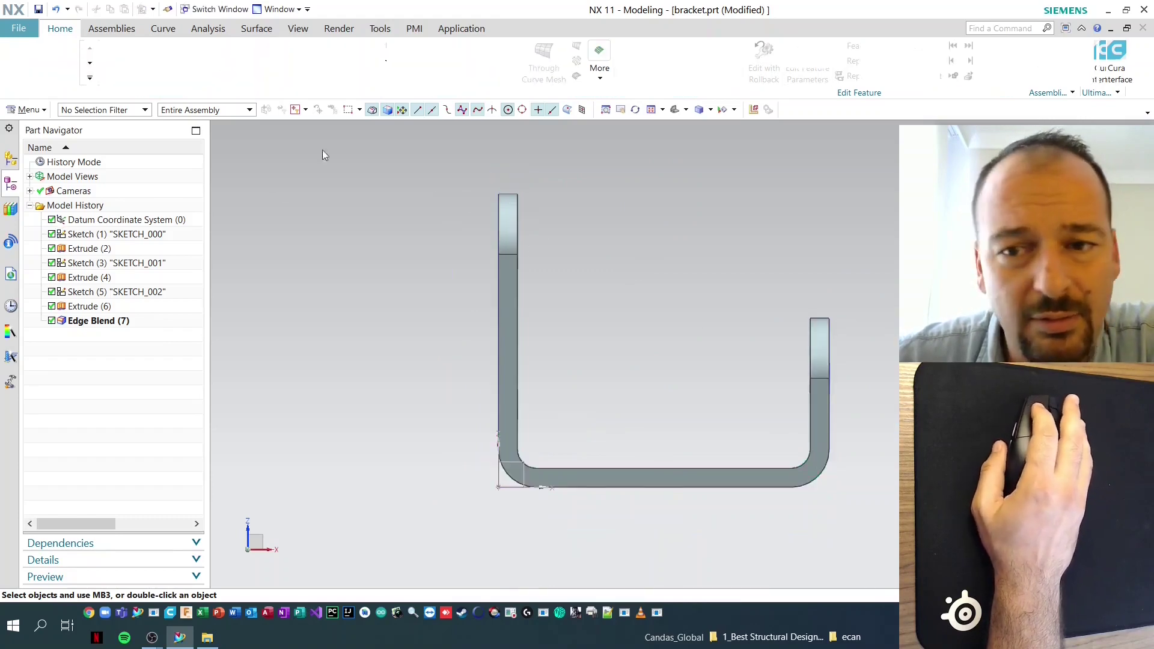
{"action": "middle_click_drag", "start_coordinate": [580, 220], "coordinate": [646, 237]}
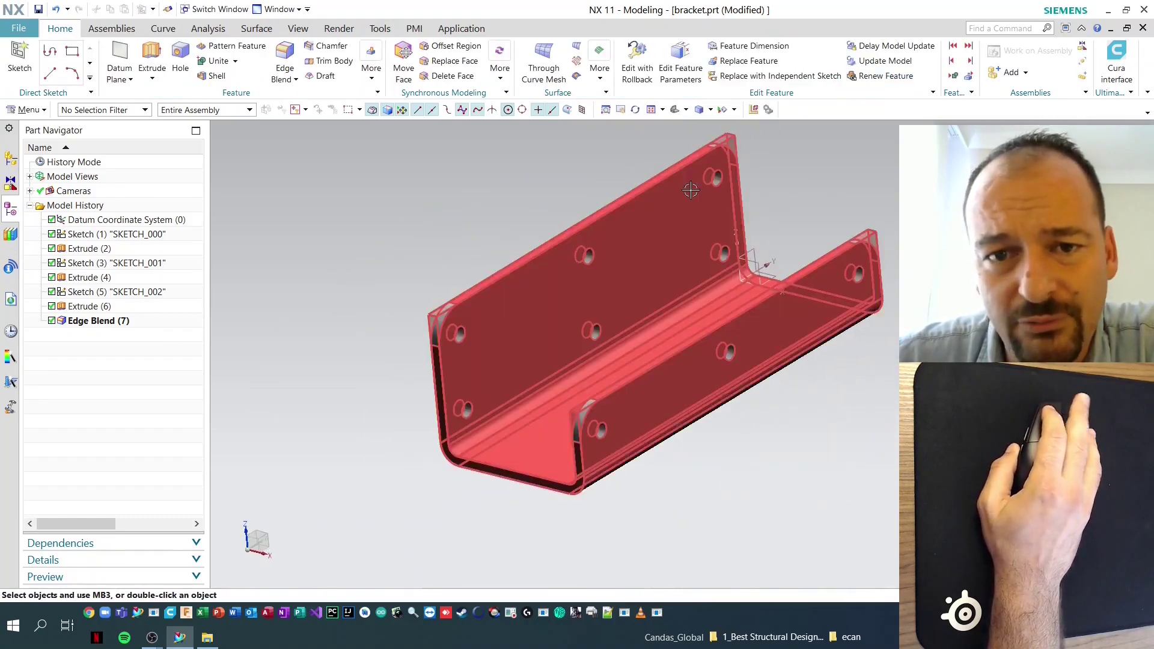
List the selectable objects at the bracket's tall wall with QuickPick and close the list without choosing one
{"action": "right_click", "coordinate": [655, 217]}
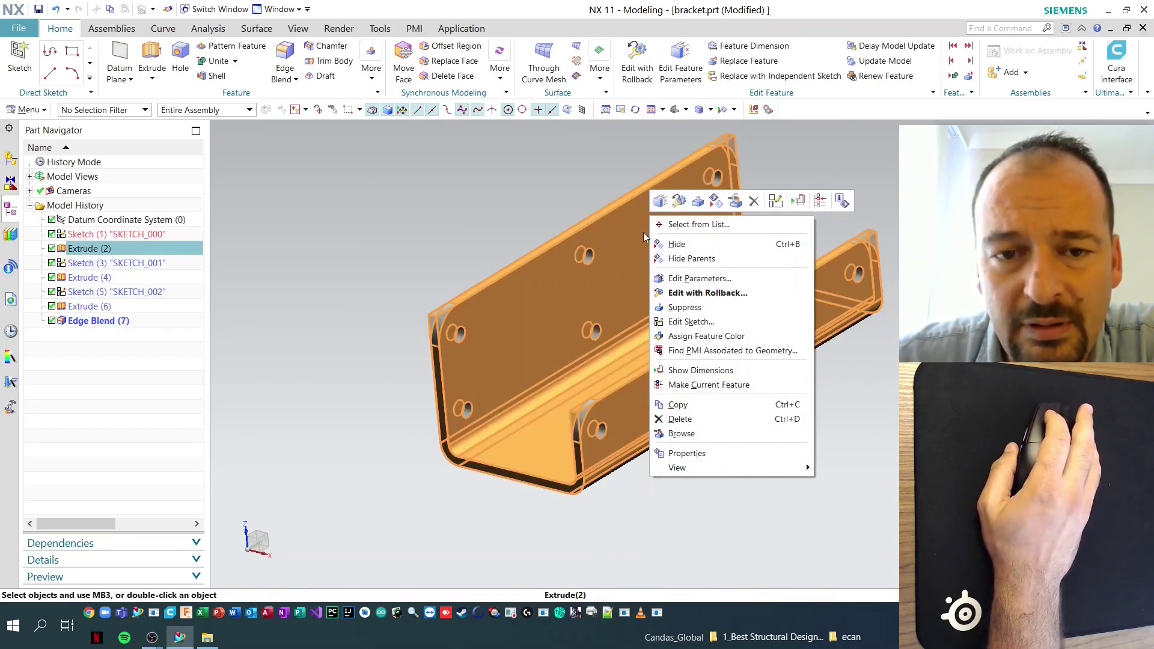
{"action": "left_click", "coordinate": [687, 226]}
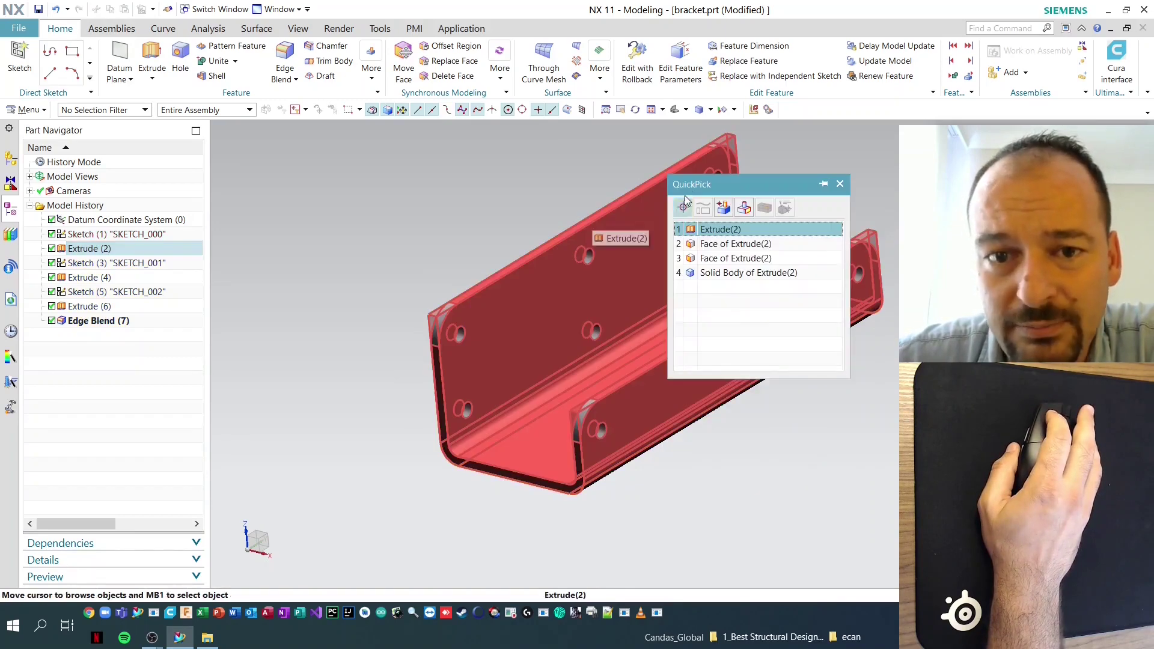
{"action": "left_click_drag", "start_coordinate": [704, 187], "coordinate": [412, 209]}
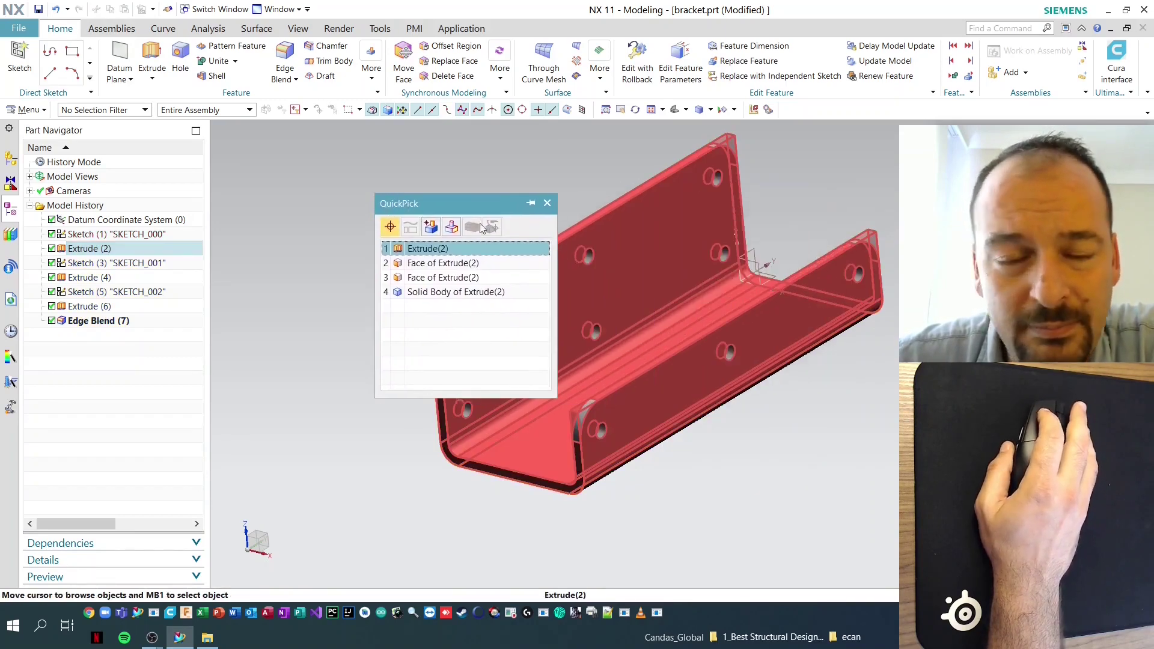
{"action": "left_click", "coordinate": [549, 203]}
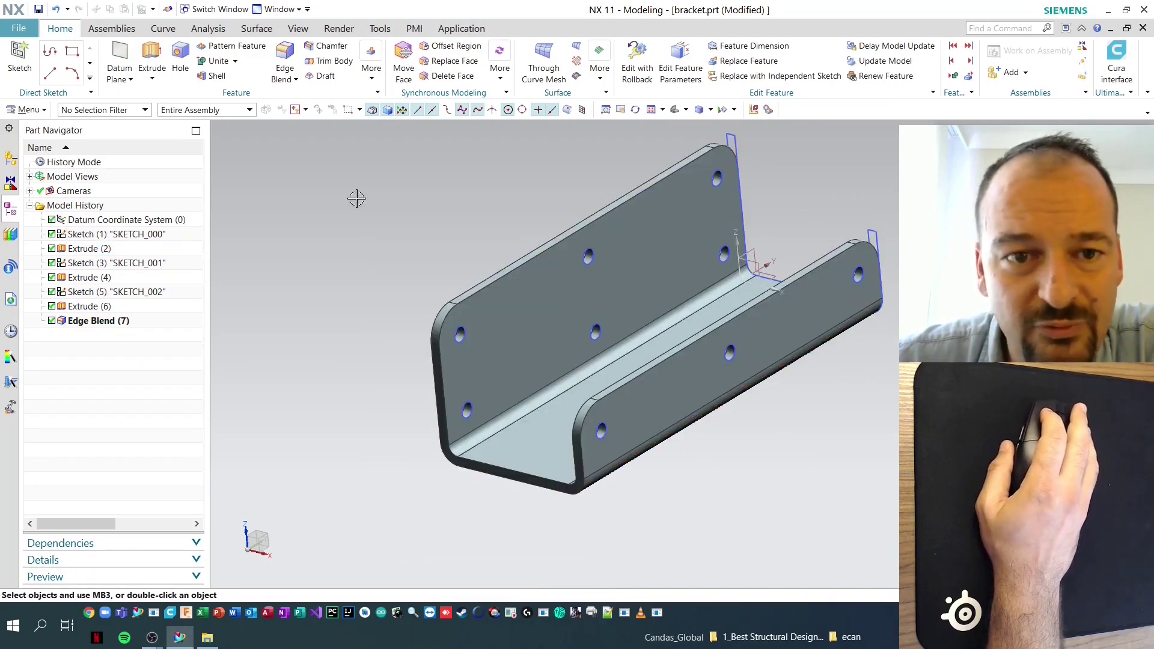
Hide the bracket body, swap the shown and hidden objects, and hide the body again
{"action": "right_click", "coordinate": [634, 232]}
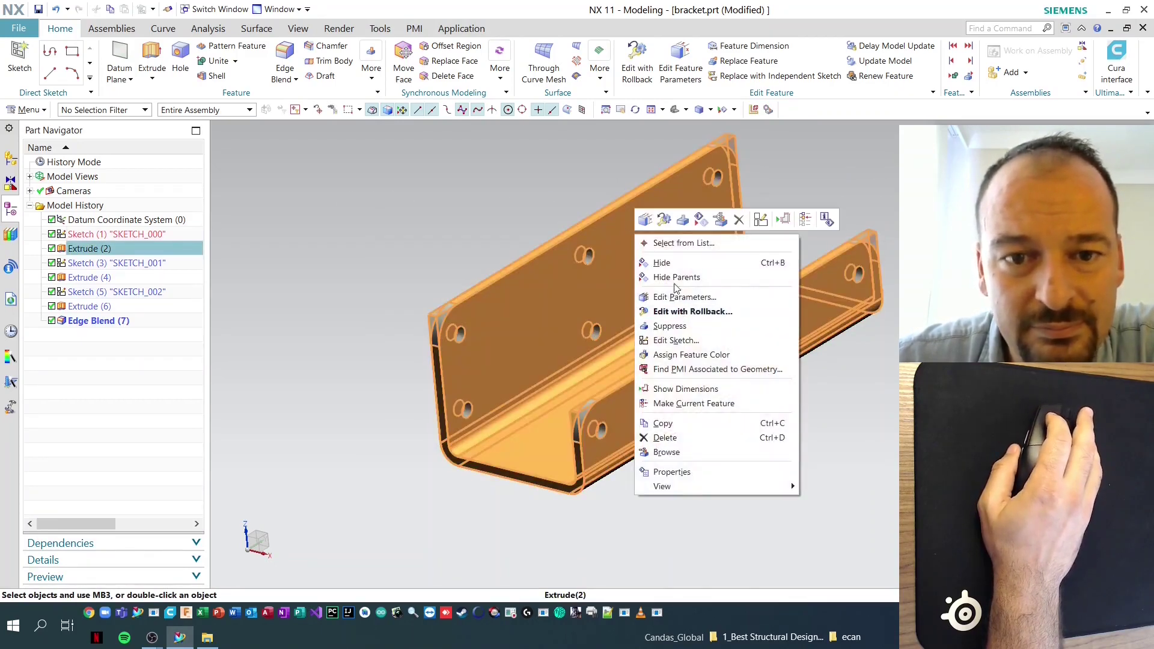
{"action": "left_click", "coordinate": [672, 264]}
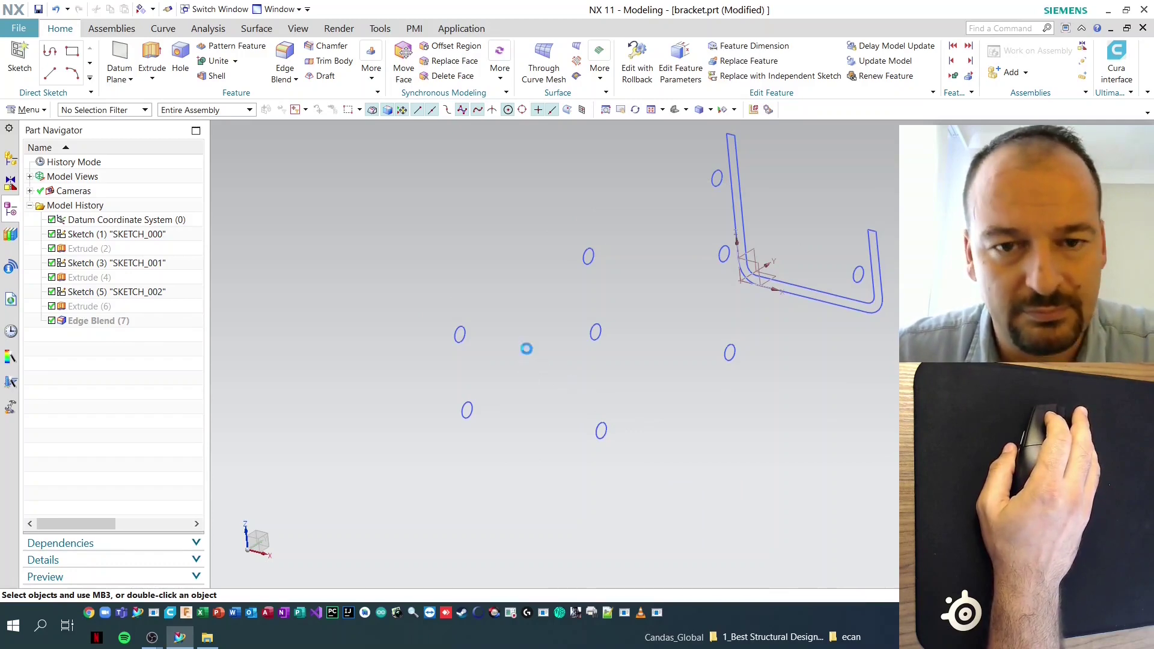
{"action": "key", "text": "ctrl+shift+b"}
{"action": "left_click", "coordinate": [549, 314]}
{"action": "key", "text": "ctrl+b"}
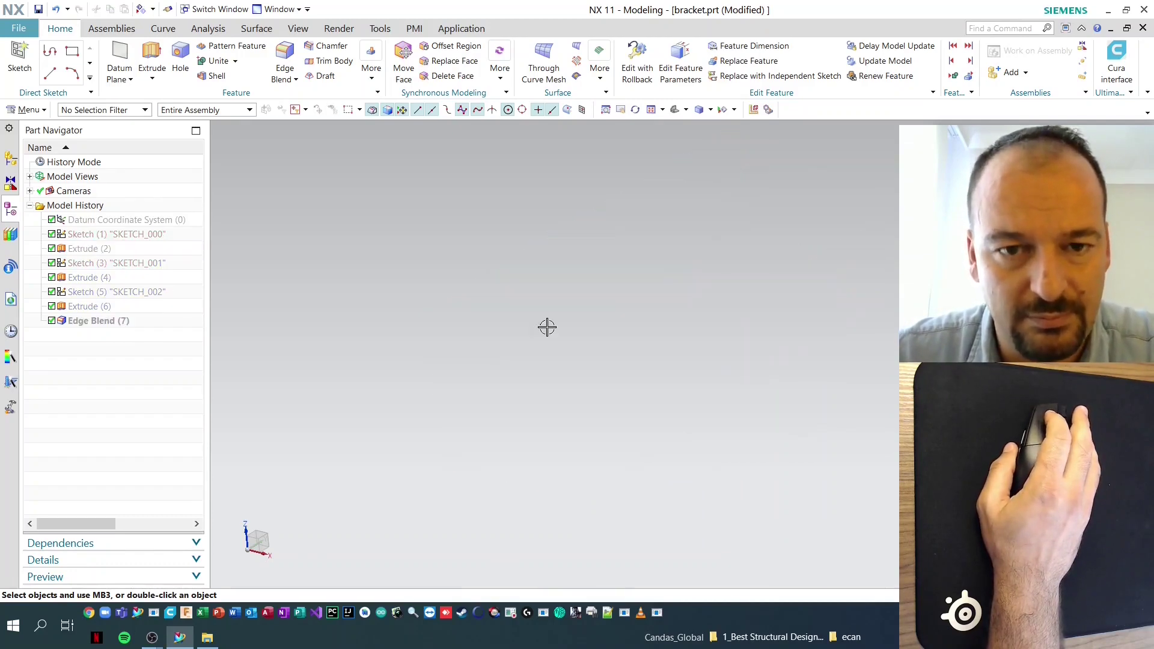
Show all hidden objects again and orbit the bracket with nothing selected
{"action": "key", "text": "ctrl+shift+u"}
{"action": "middle_click_drag", "start_coordinate": [661, 390], "coordinate": [645, 333]}
{"action": "left_click", "coordinate": [645, 332]}
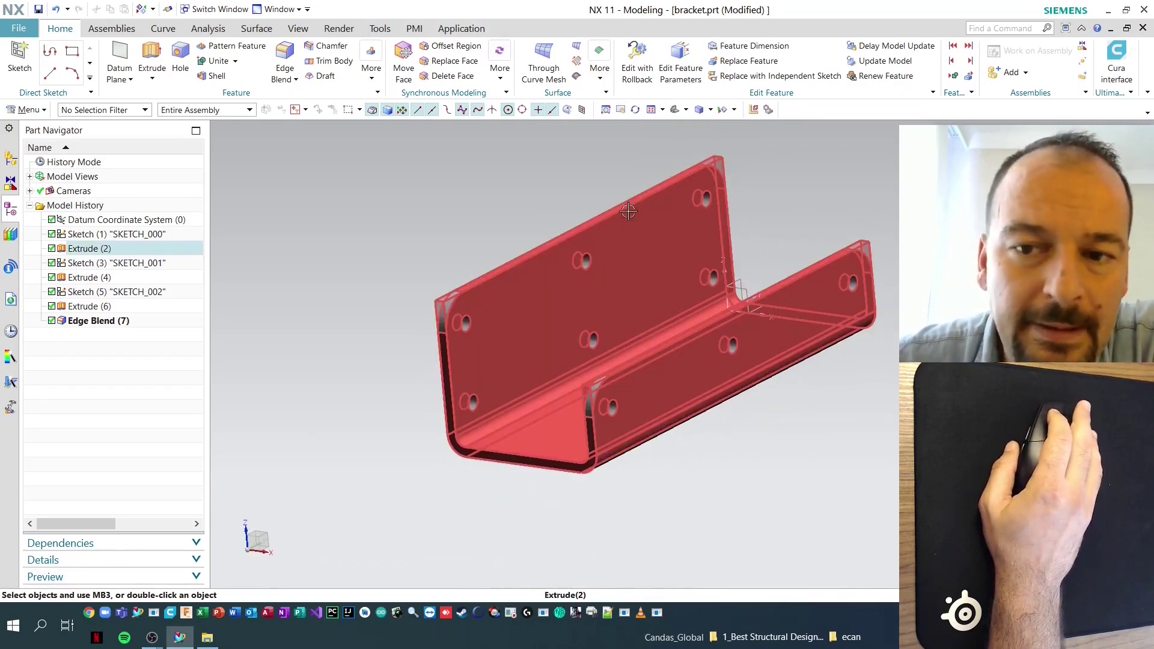
{"action": "key", "text": "Escape"}
{"action": "middle_click_drag", "start_coordinate": [671, 242], "coordinate": [632, 185]}
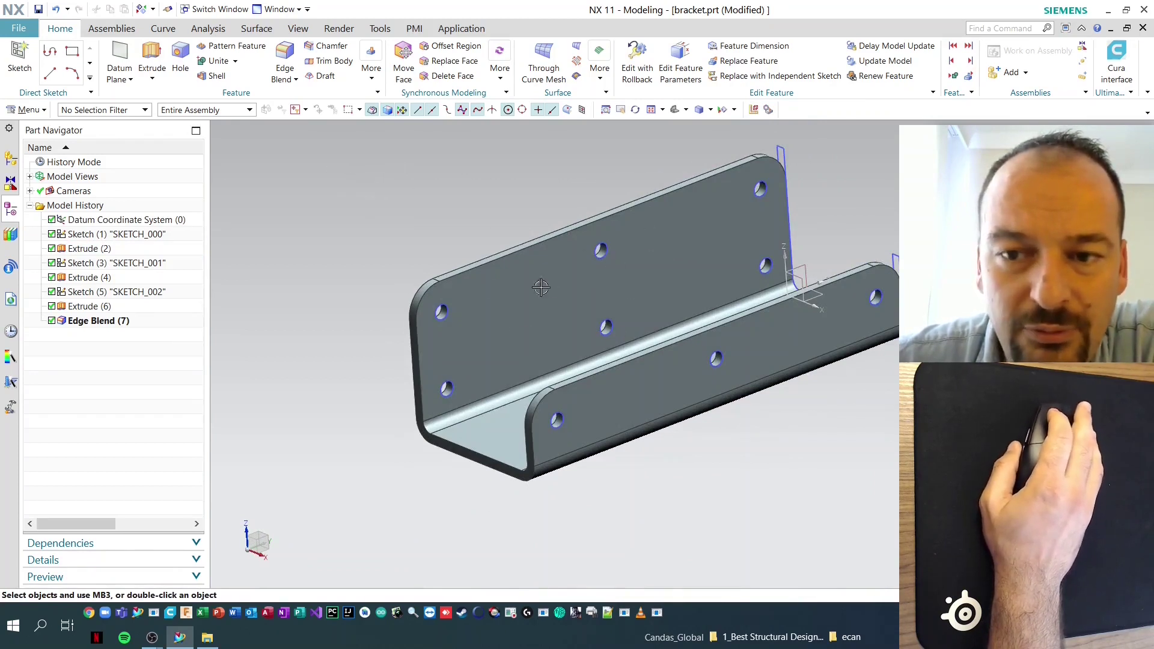
Examine the commands offered for the empty graphics area, the Part Navigator's blank area, and Extrude (2)
{"action": "right_click", "coordinate": [340, 173]}
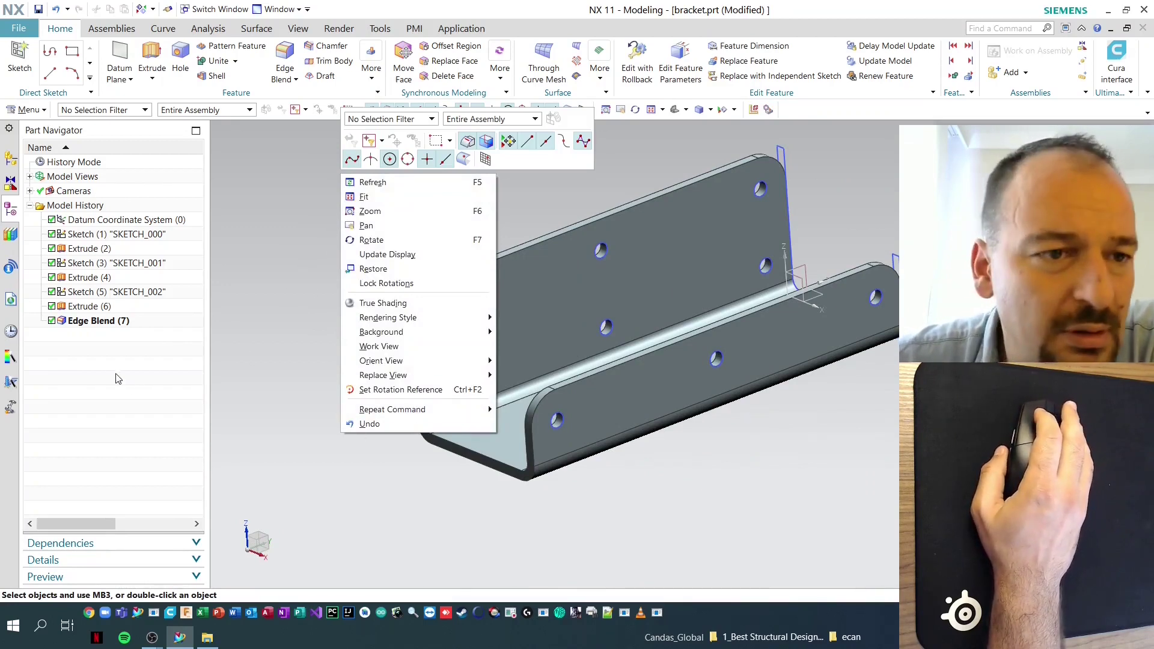
{"action": "right_click", "coordinate": [99, 360]}
{"action": "right_click", "coordinate": [99, 360]}
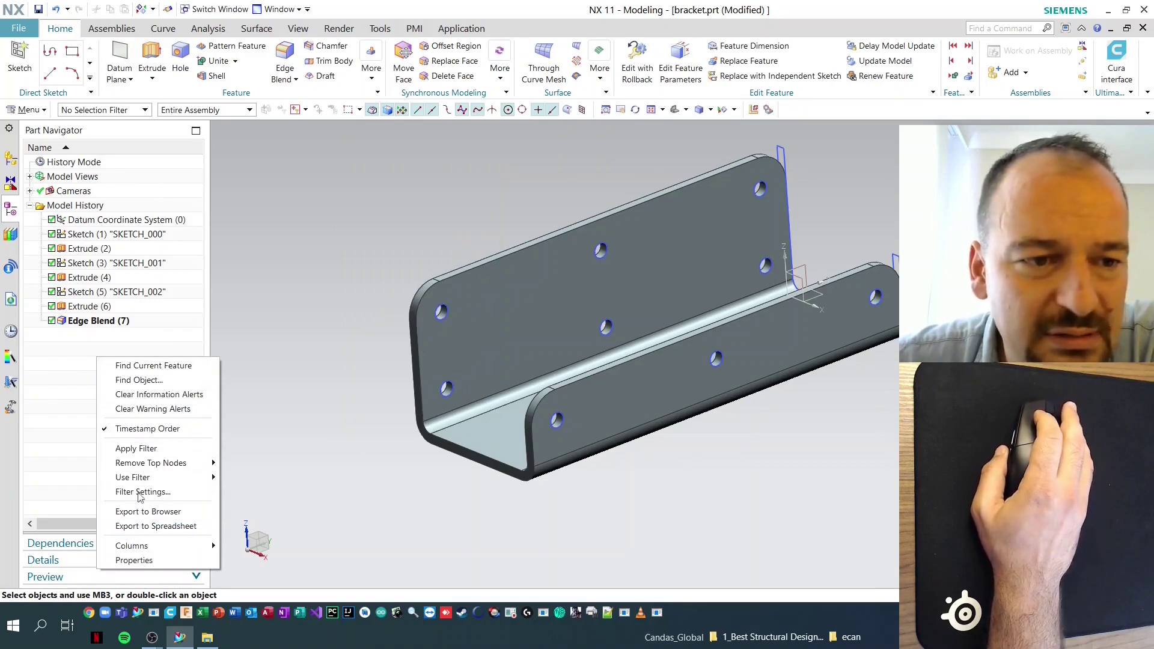
{"action": "right_click", "coordinate": [89, 251]}
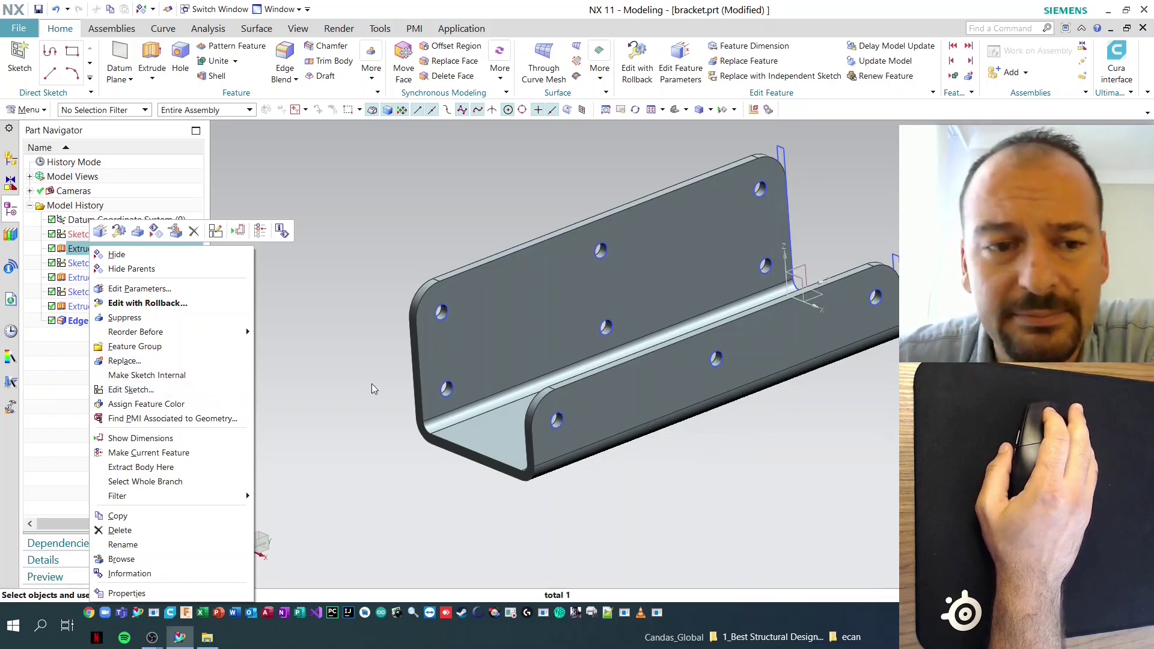
{"action": "left_click", "coordinate": [391, 381]}
Orbit and pan the bracket, and fit the model to the graphics window
{"action": "middle_click_drag", "start_coordinate": [500, 215], "coordinate": [508, 227]}
{"action": "middle_click_drag", "start_coordinate": [543, 317], "coordinate": [533, 315]}
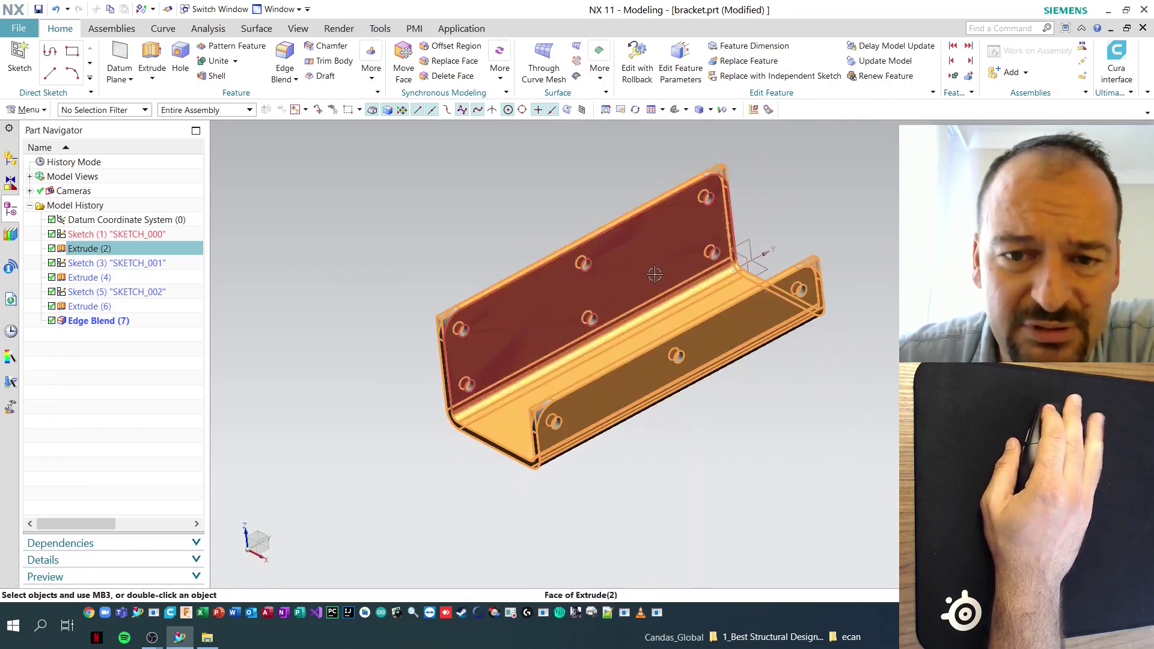
{"action": "middle_click_drag", "start_coordinate": [404, 226], "coordinate": [490, 240], "text": "shift"}
{"action": "right_click", "coordinate": [395, 218]}
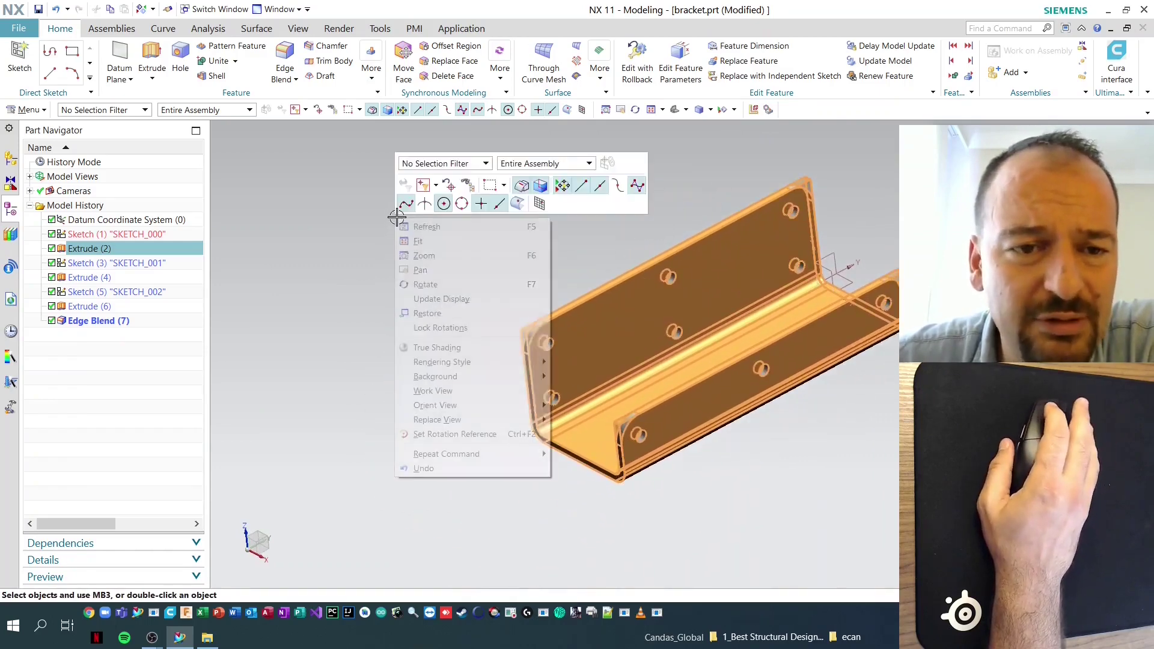
{"action": "right_click", "coordinate": [335, 257]}
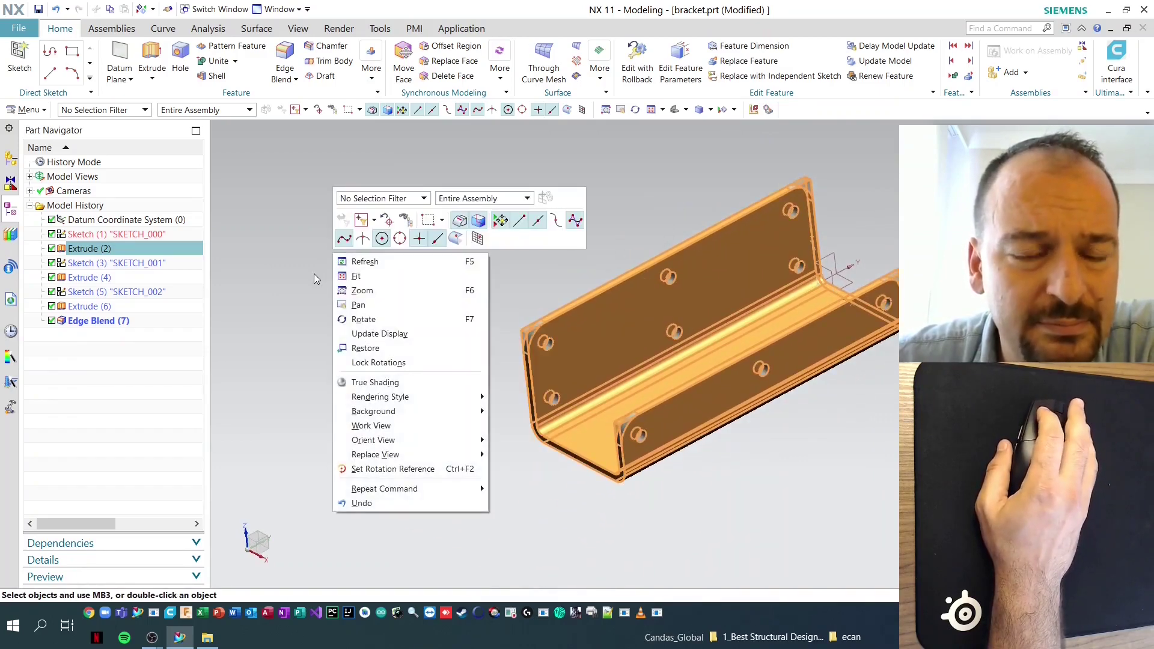
{"action": "left_click", "coordinate": [360, 276]}
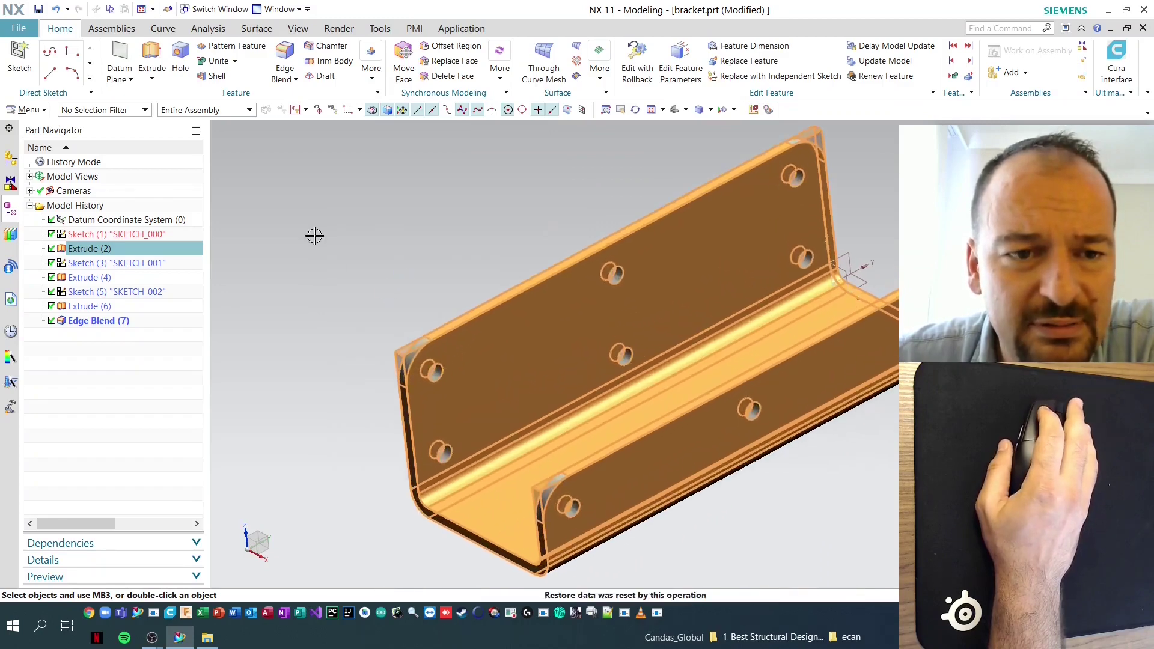
Edit the parameters of Extrude (2) and set its end distance to 297 mm
{"action": "right_click", "coordinate": [612, 308]}
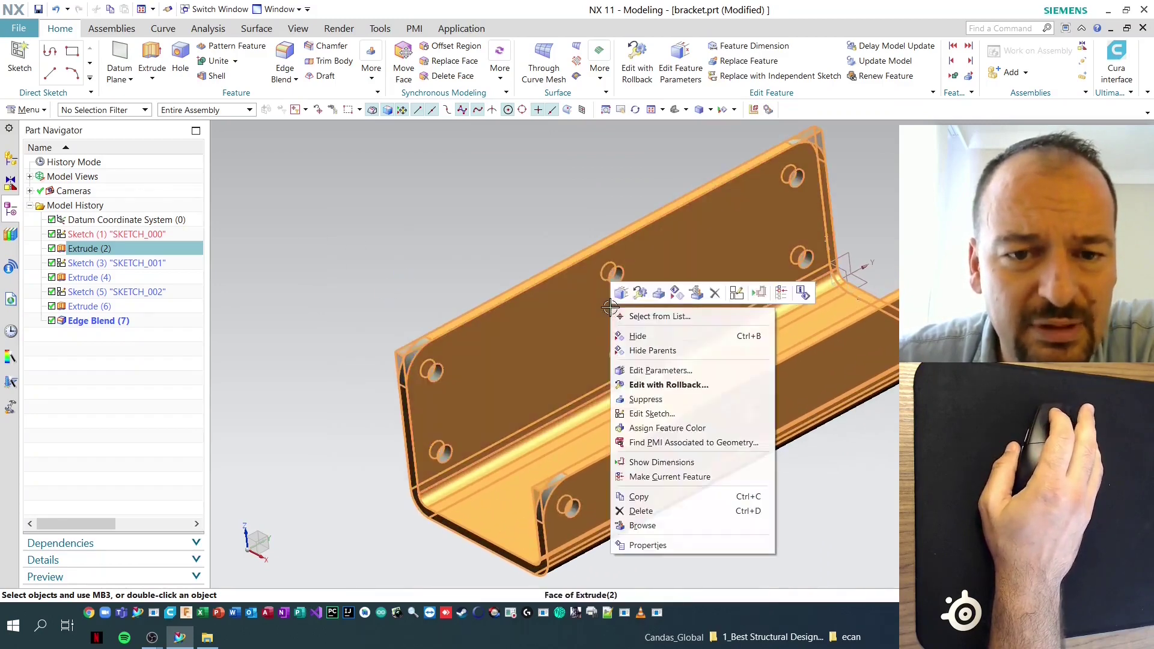
{"action": "left_click", "coordinate": [643, 372]}
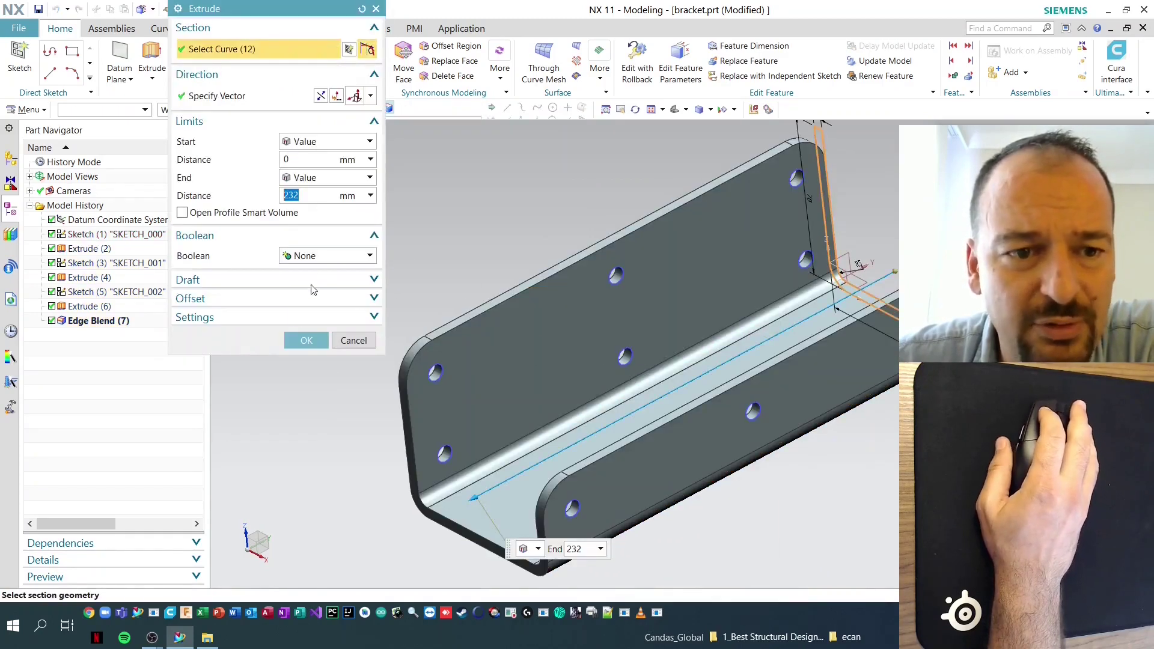
{"action": "type", "text": "297"}
{"action": "key", "text": "Return"}
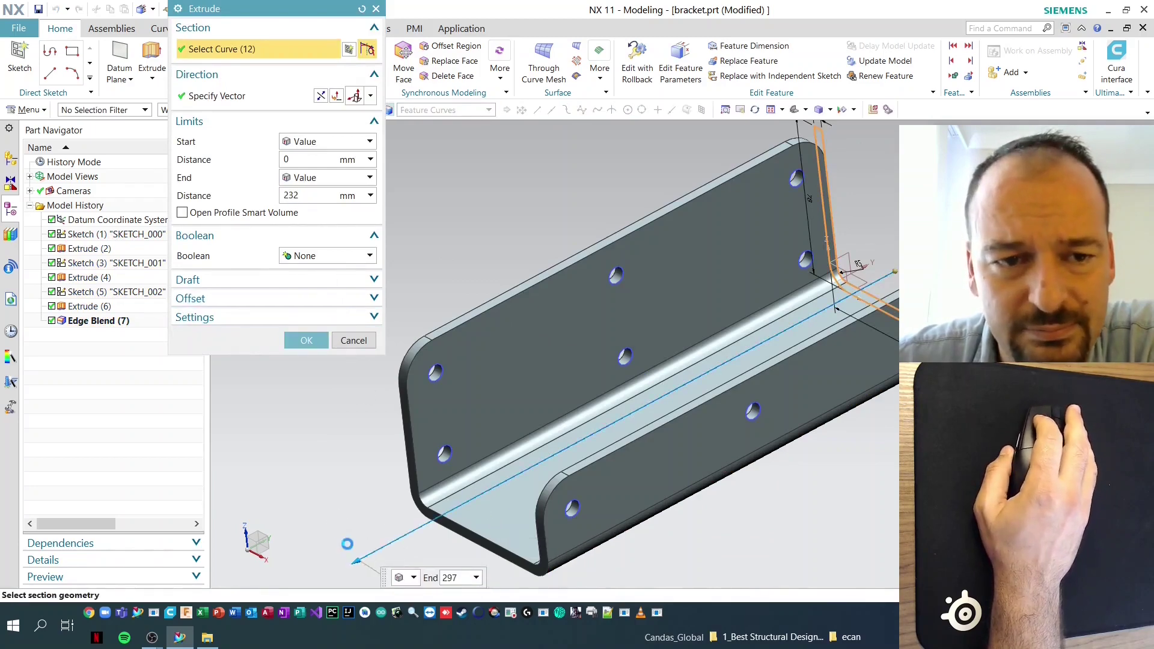
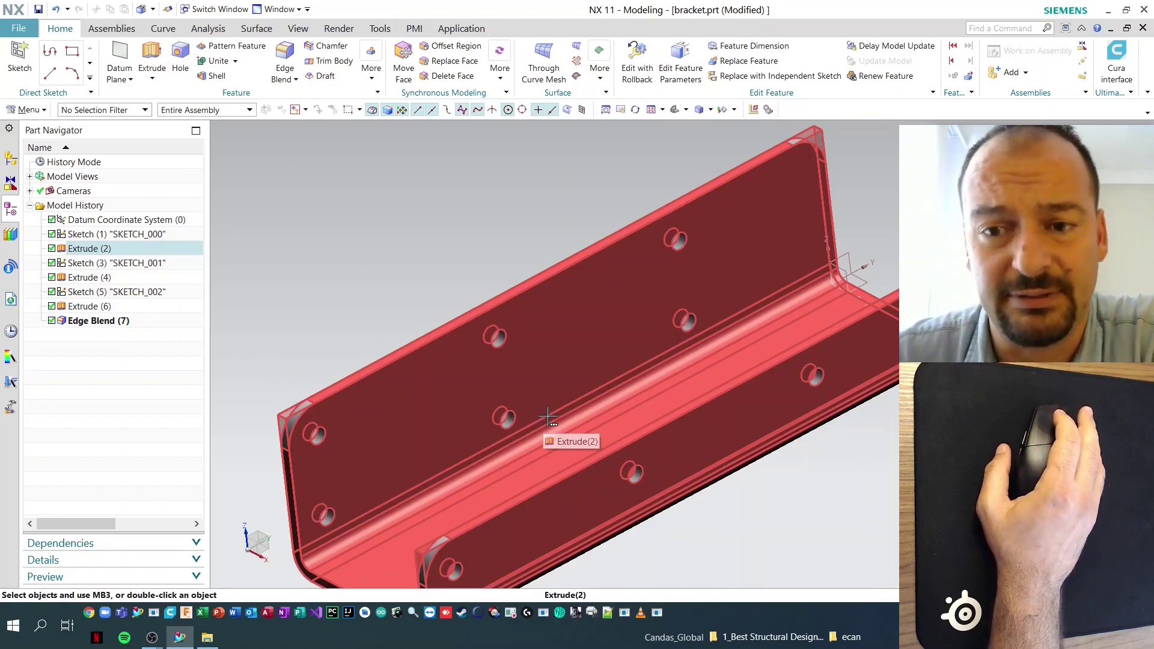
Open the parameters of Extrude (2) from the bracket body and cancel the edit
{"action": "scroll", "coordinate": [548, 416], "scroll_direction": "down", "scroll_amount": 3}
{"action": "mouse_move", "coordinate": [502, 317]}
{"action": "middle_mouse_down"}
{"action": "mouse_move", "coordinate": [499, 350]}
{"action": "mouse_move", "coordinate": [484, 298]}
{"action": "mouse_move", "coordinate": [513, 335]}
{"action": "middle_mouse_up"}
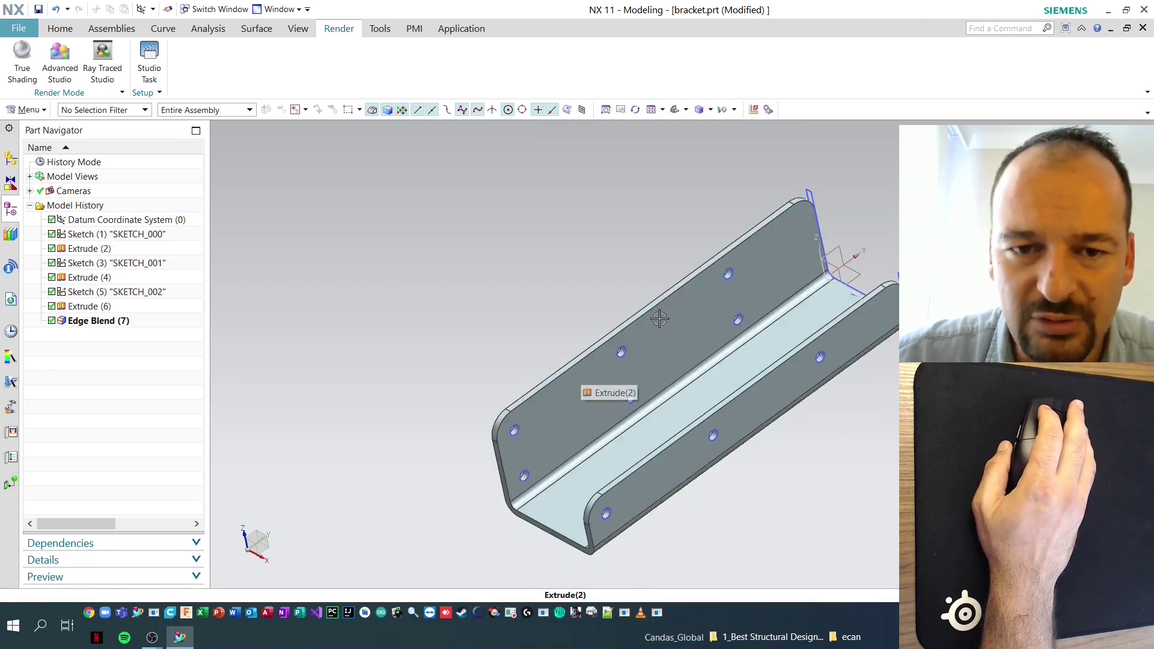
{"action": "left_click", "coordinate": [658, 322]}
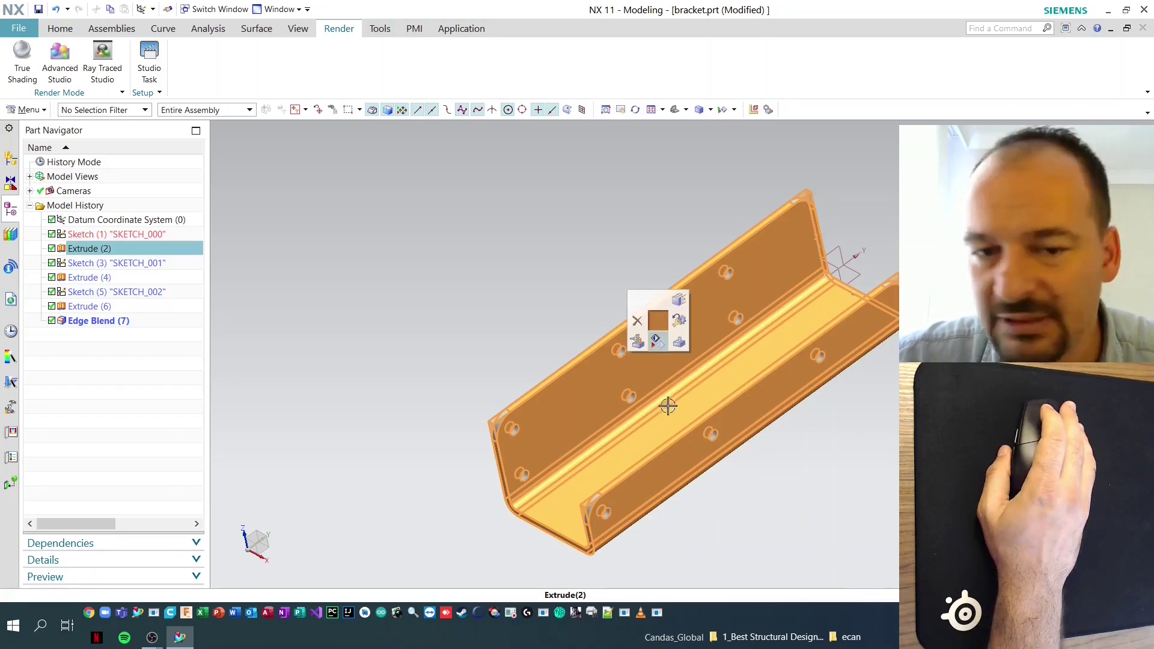
{"action": "left_click", "coordinate": [674, 299]}
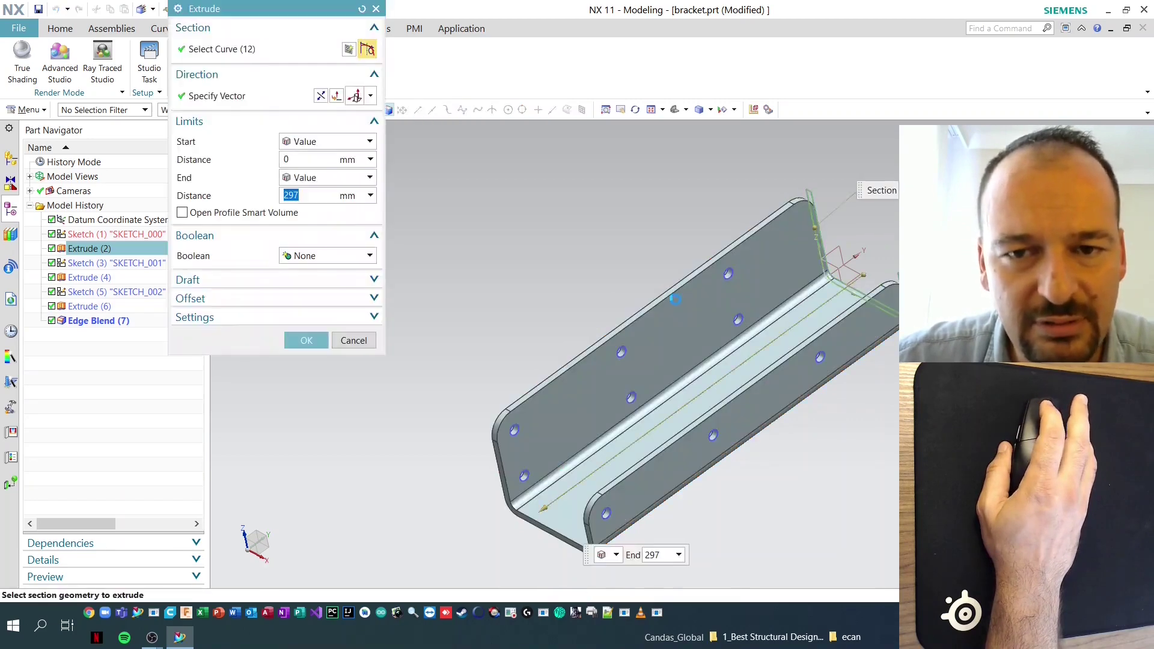
{"action": "left_click", "coordinate": [352, 341]}
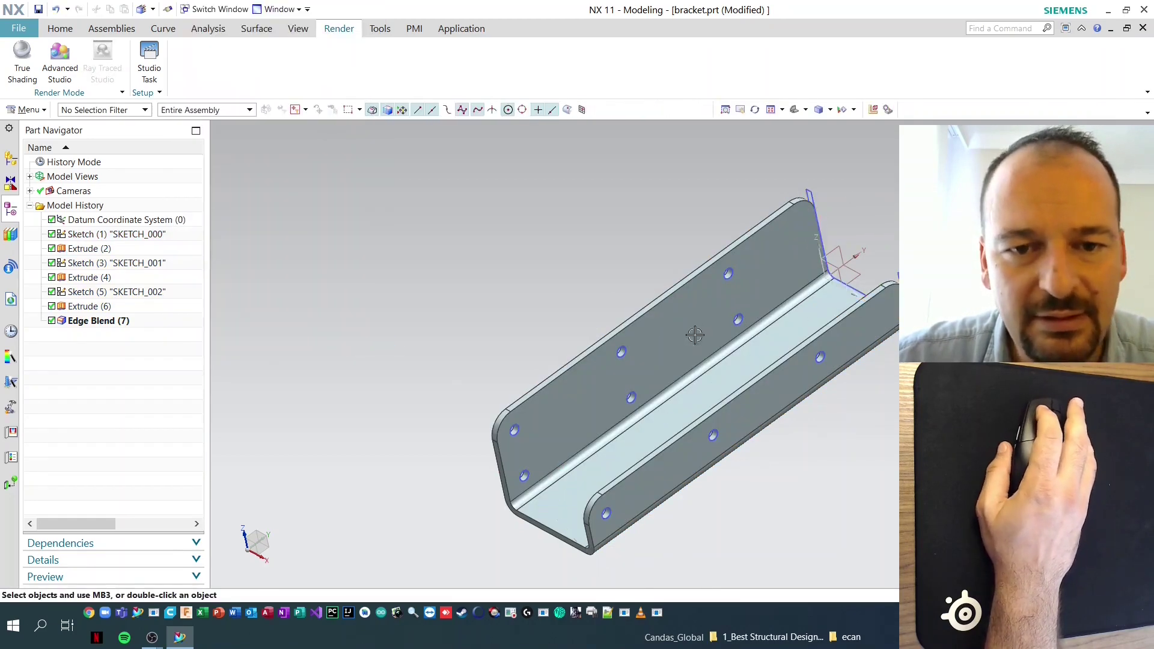
Delete Extrude (2) with its dependent features and undo the deletion
{"action": "left_click", "coordinate": [696, 333]}
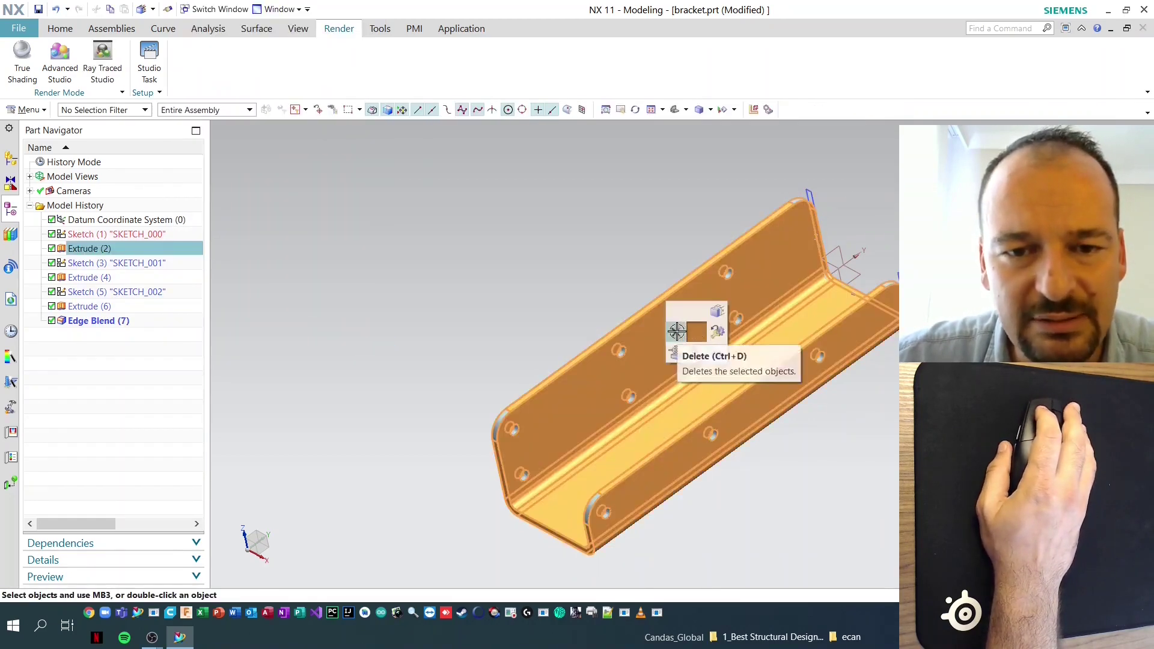
{"action": "left_click", "coordinate": [680, 331]}
{"action": "left_click", "coordinate": [180, 132]}
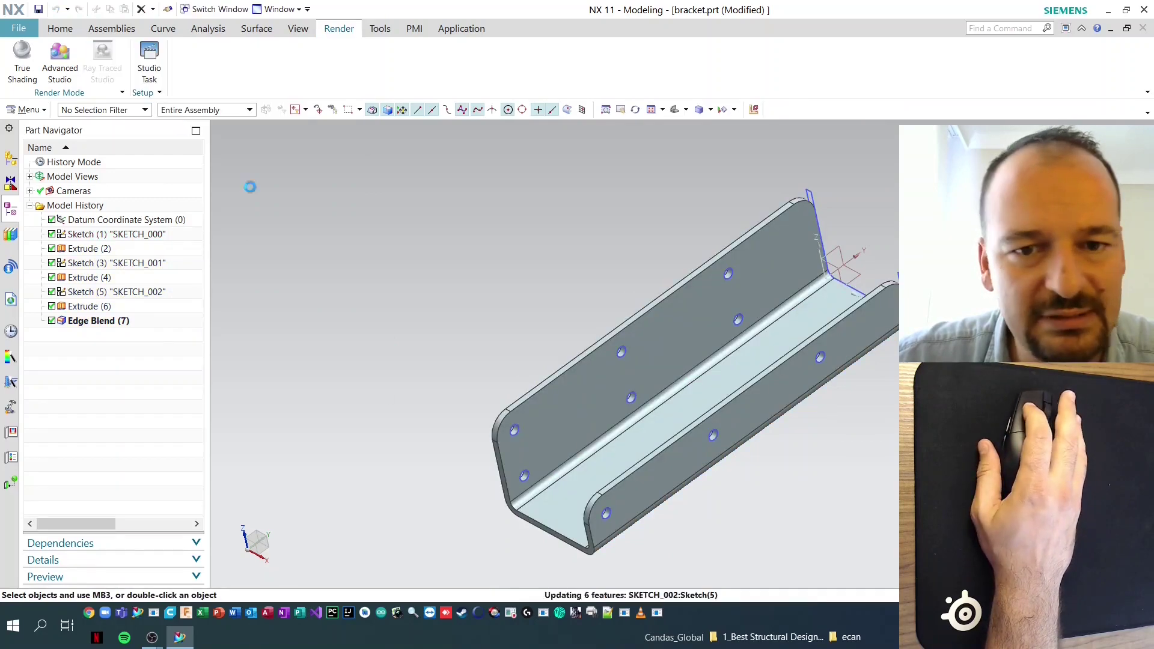
{"action": "left_click", "coordinate": [726, 174]}
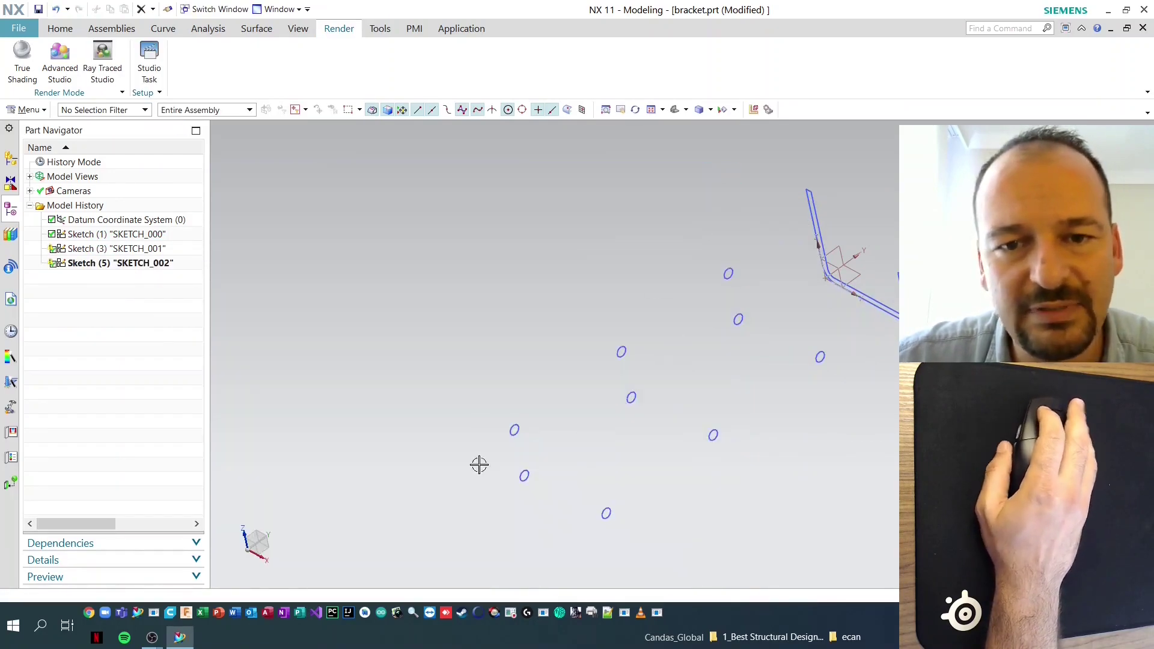
{"action": "key", "text": "ctrl+z"}
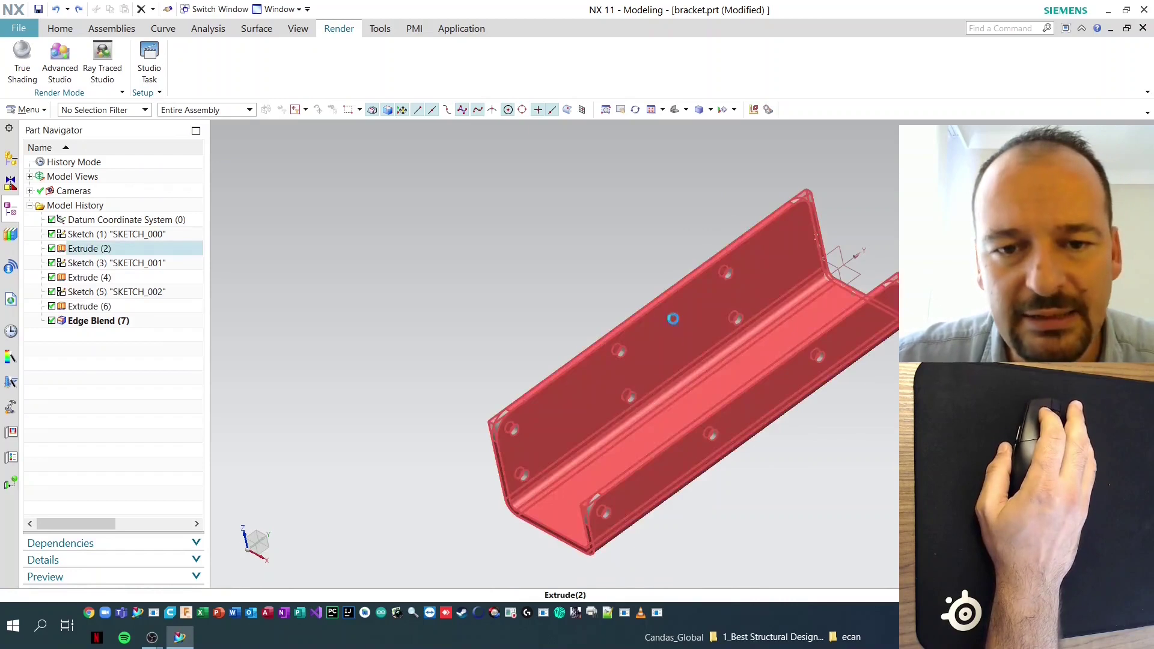
Open Extrude (2) with Edit with Rollback and cancel the edit
{"action": "left_click", "coordinate": [673, 318]}
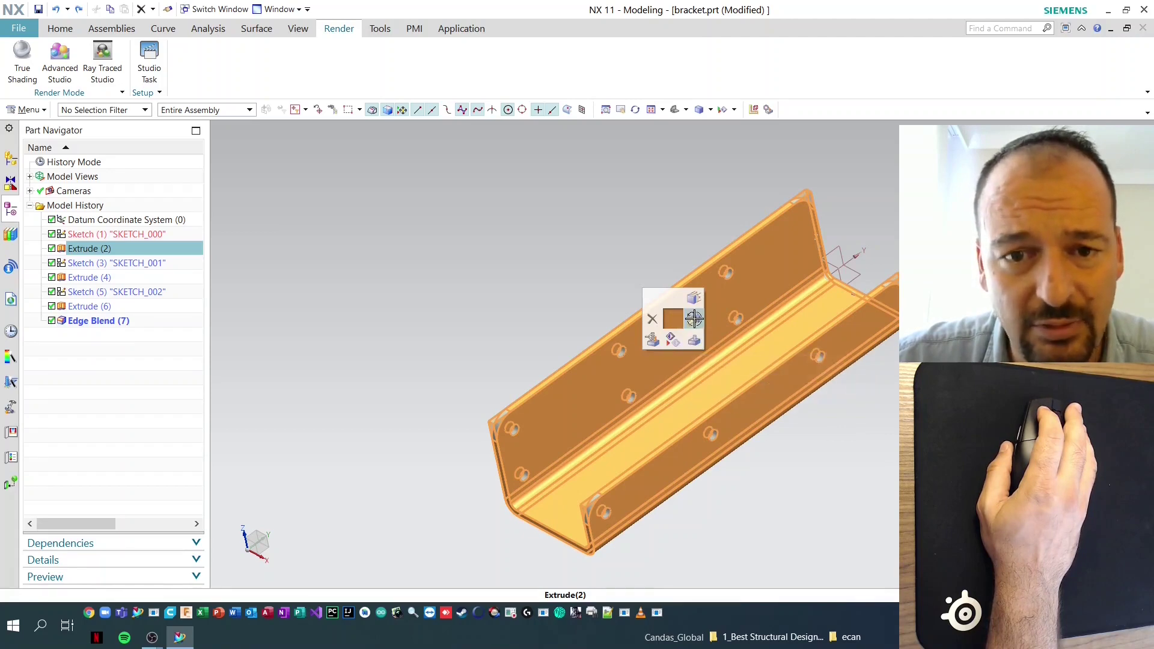
{"action": "left_click", "coordinate": [694, 319]}
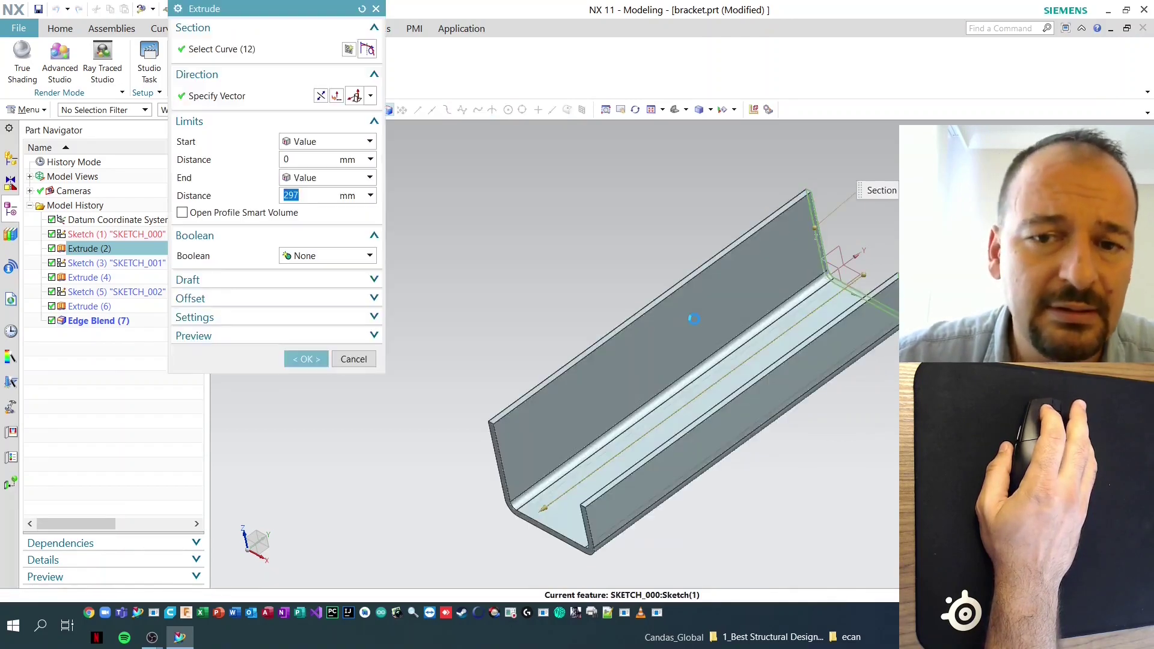
{"action": "left_click", "coordinate": [361, 362]}
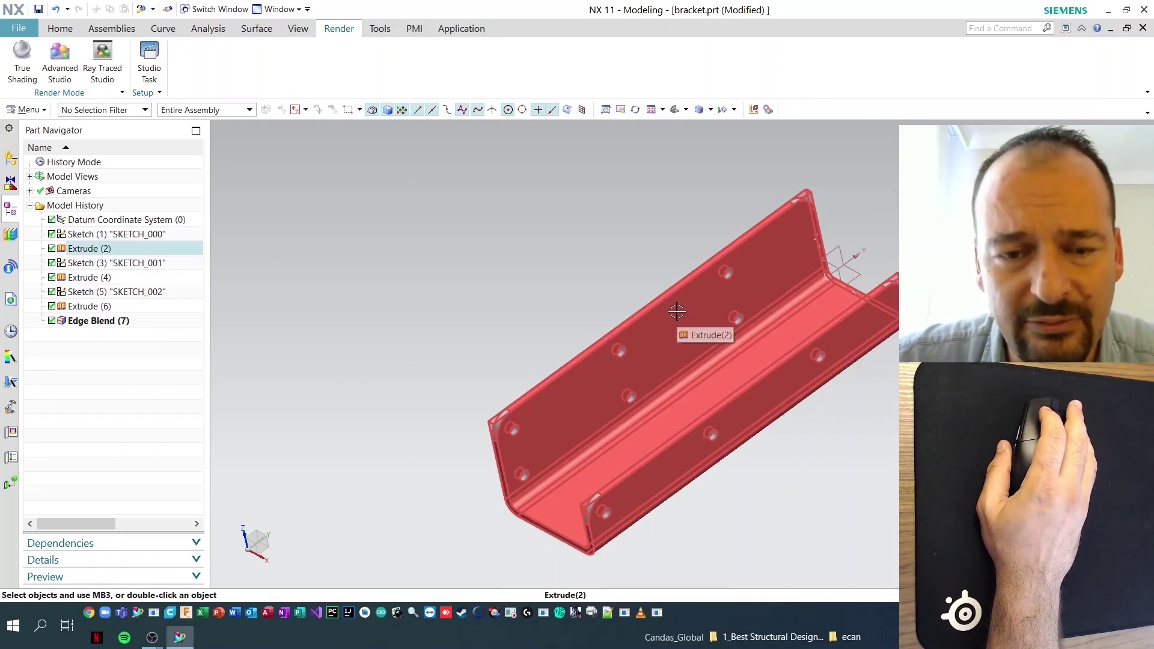
Fit the bracket in the view and switch the displayed window to equipment_assembly.prt
{"action": "key", "text": "ctrl+f"}
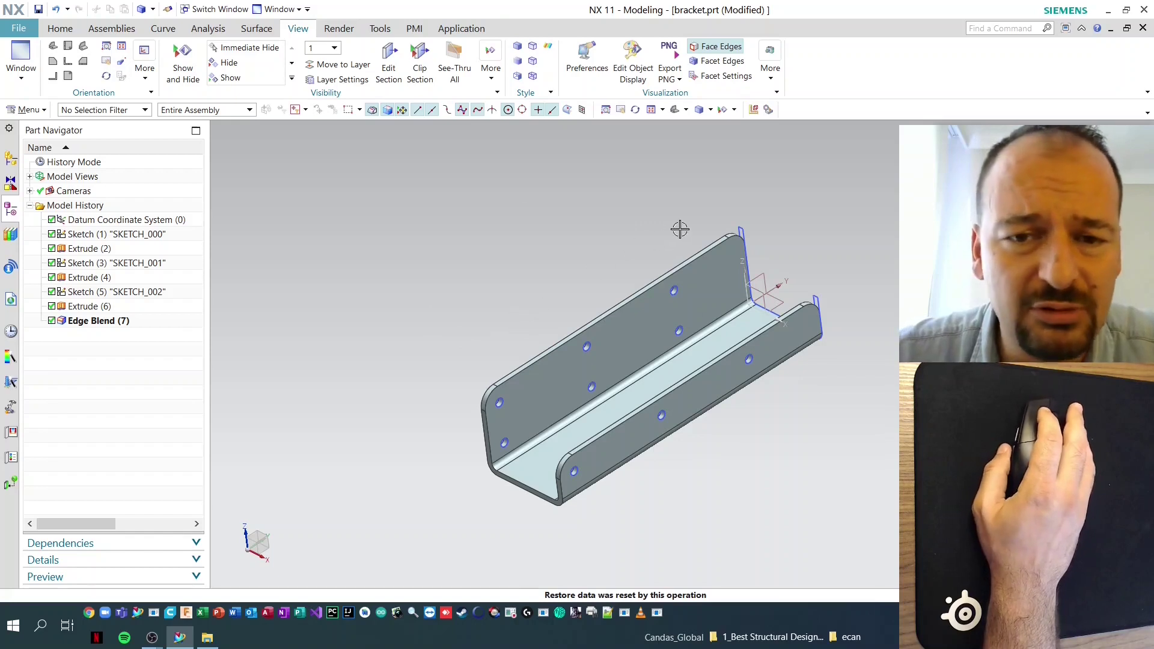
{"action": "right_click", "coordinate": [413, 242]}
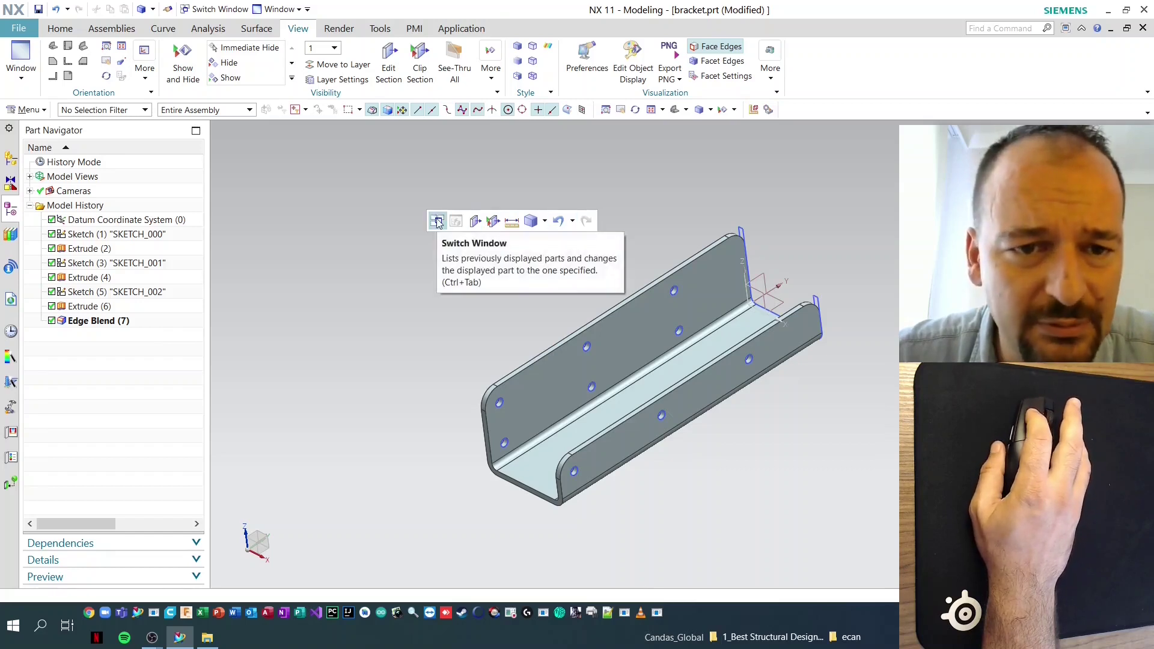
{"action": "left_click", "coordinate": [437, 223]}
{"action": "left_click", "coordinate": [635, 289]}
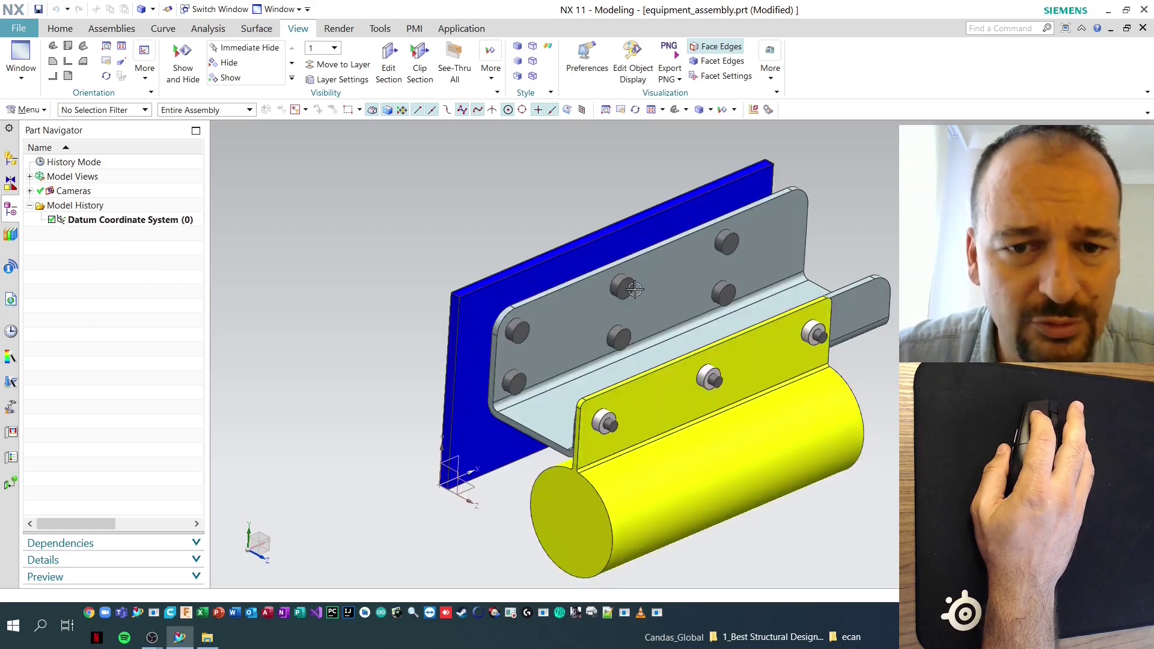
Switch the displayed window from the assembly back to bracket.prt
{"action": "middle_click_drag", "start_coordinate": [635, 290], "coordinate": [455, 349]}
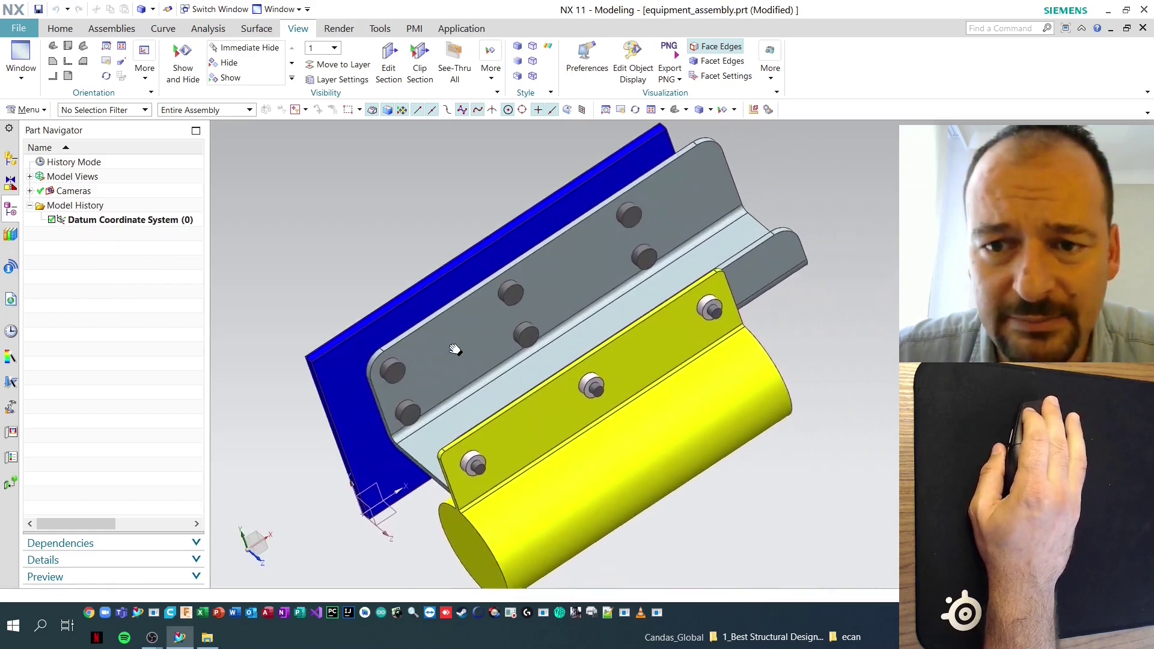
{"action": "scroll", "coordinate": [455, 349], "scroll_direction": "down", "scroll_amount": 3}
{"action": "left_click", "coordinate": [431, 208]}
{"action": "left_click", "coordinate": [445, 183]}
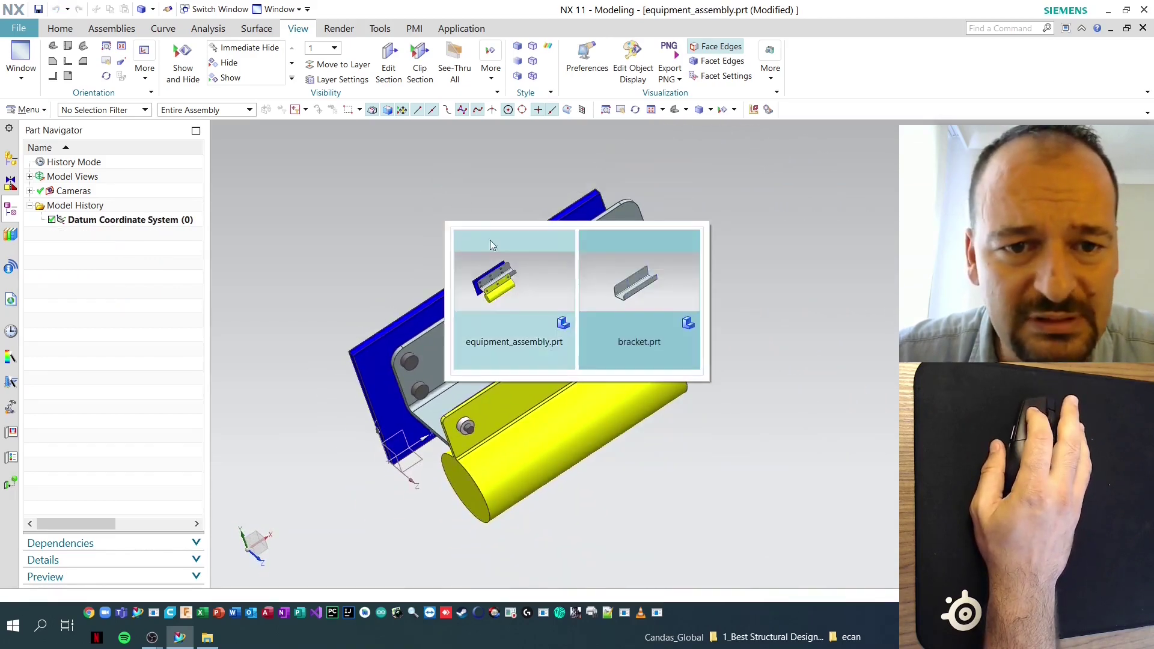
{"action": "left_click", "coordinate": [640, 292]}
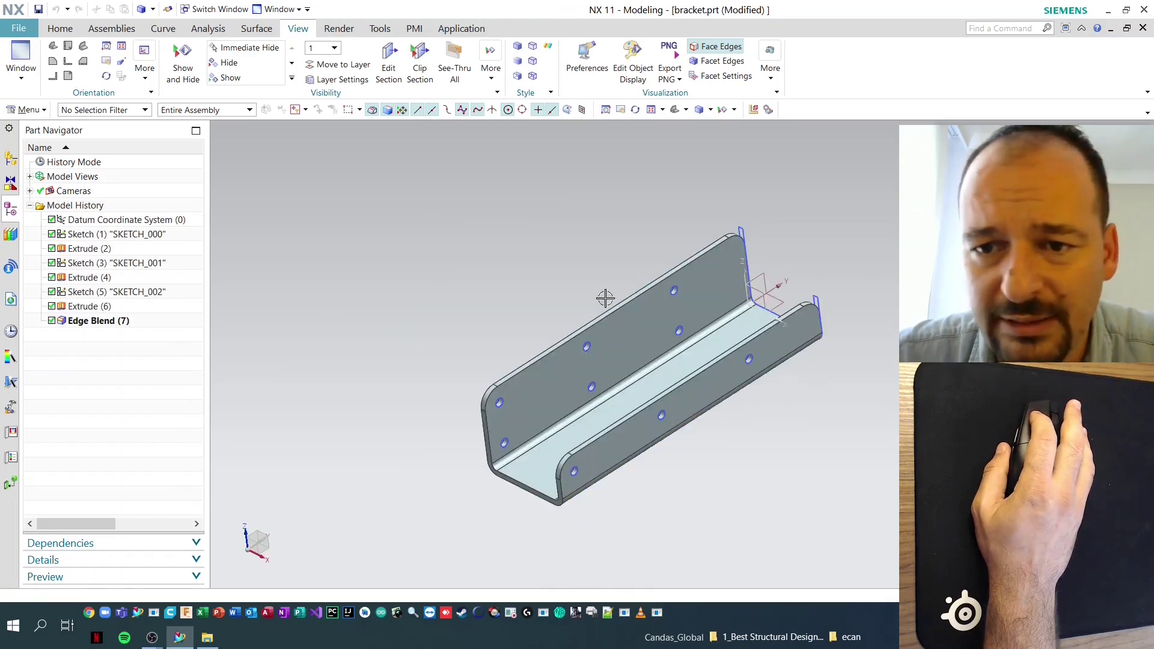
From the Assembly Navigator, display the bracket's parent equipment_assembly and make the bracket the displayed part again
{"action": "left_click", "coordinate": [11, 159]}
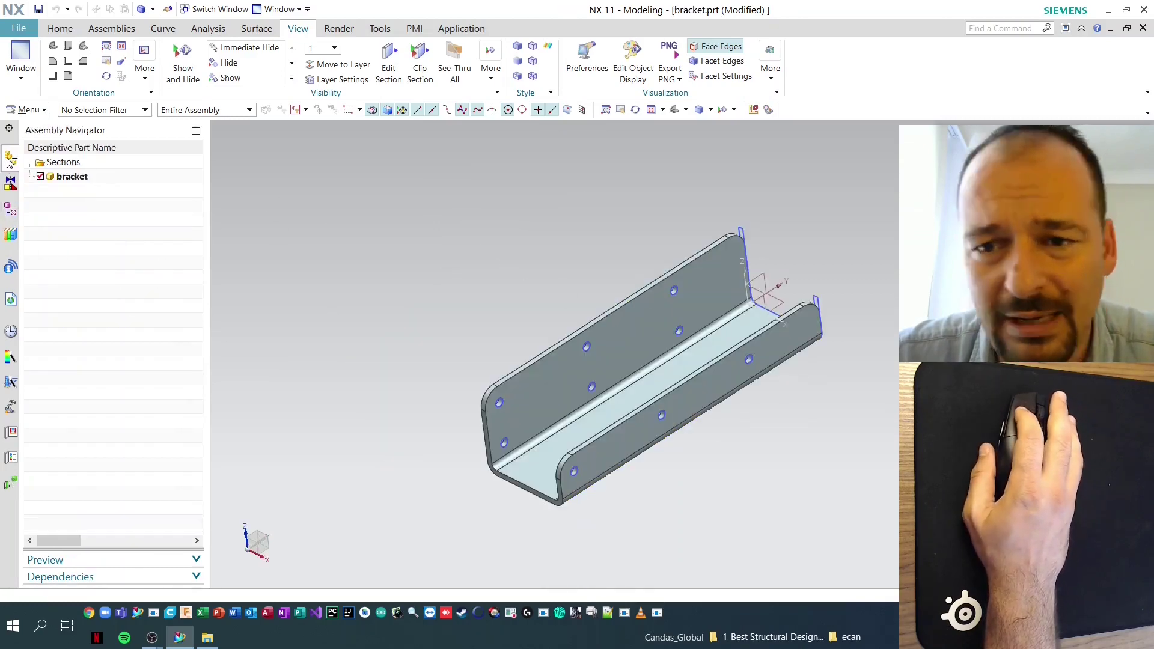
{"action": "right_click", "coordinate": [69, 177]}
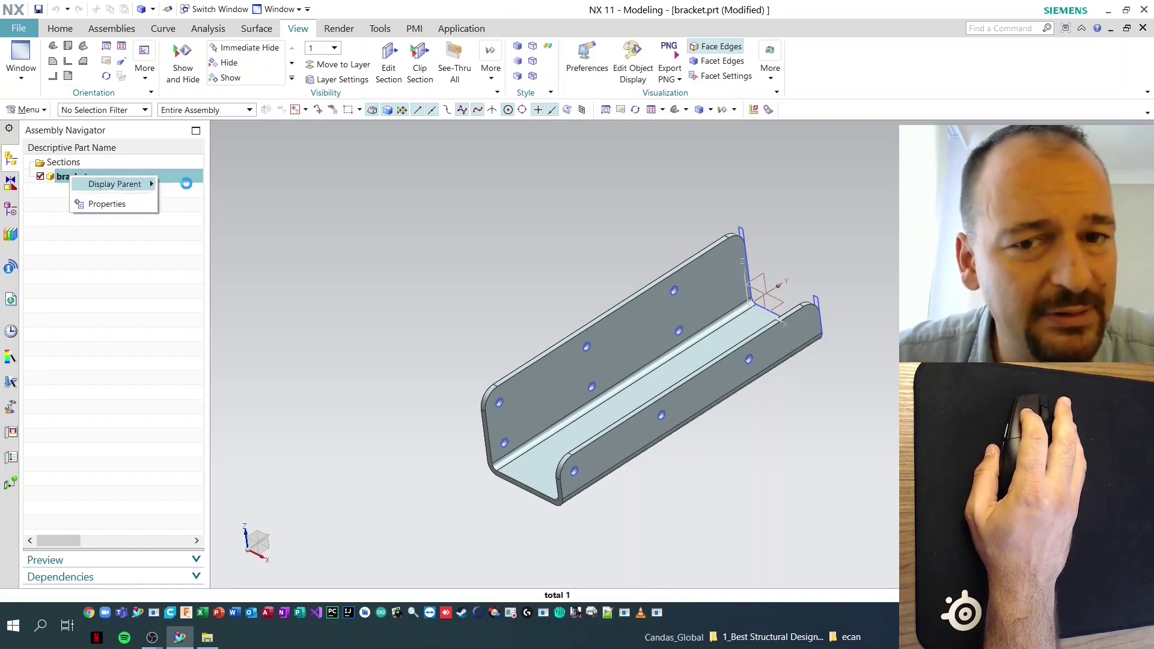
{"action": "right_click", "coordinate": [72, 220]}
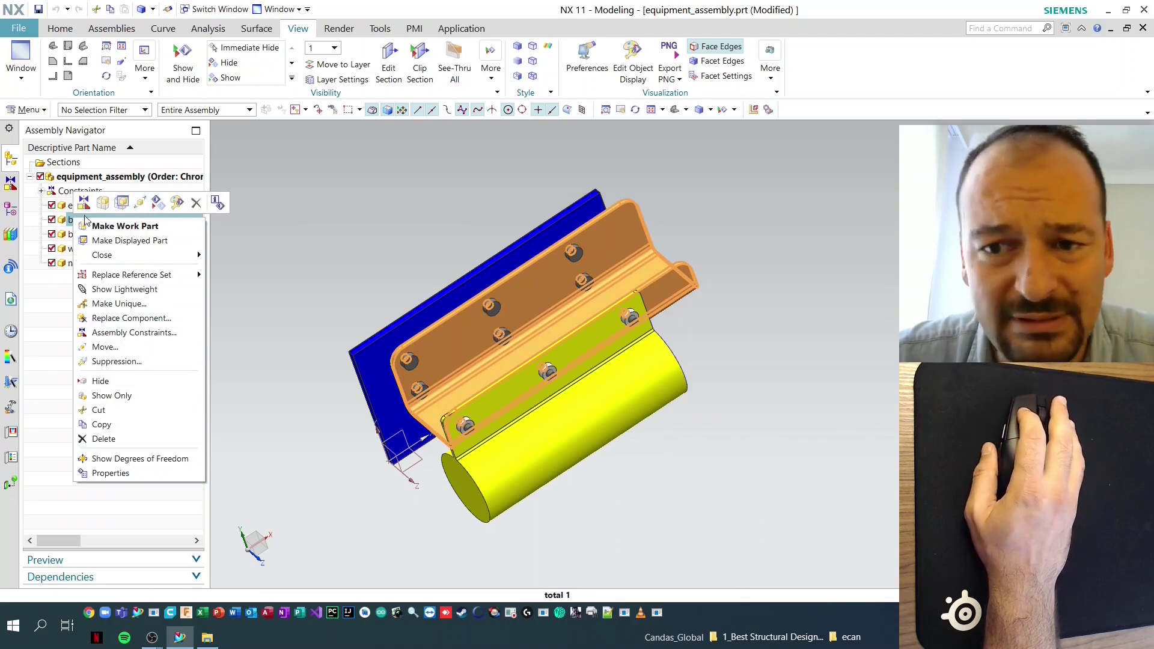
{"action": "left_click", "coordinate": [97, 242]}
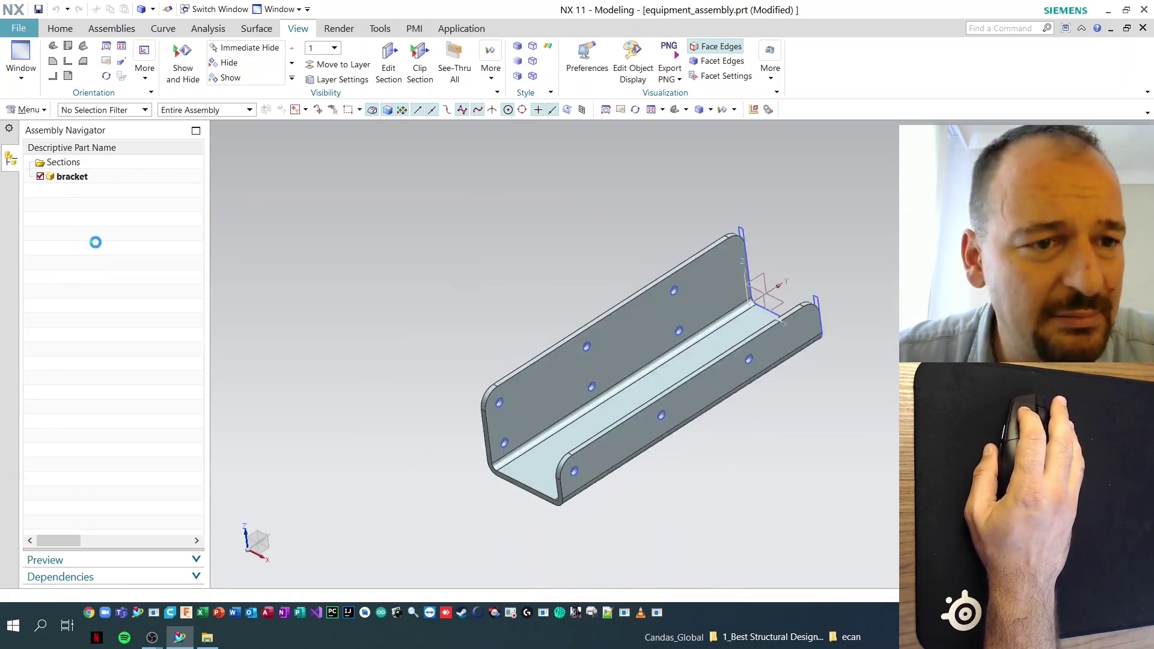
Display the bracket's parent assembly, equipment_assembly, from the Assembly Navigator
{"action": "right_click", "coordinate": [77, 179]}
{"action": "mouse_move", "coordinate": [103, 184]}
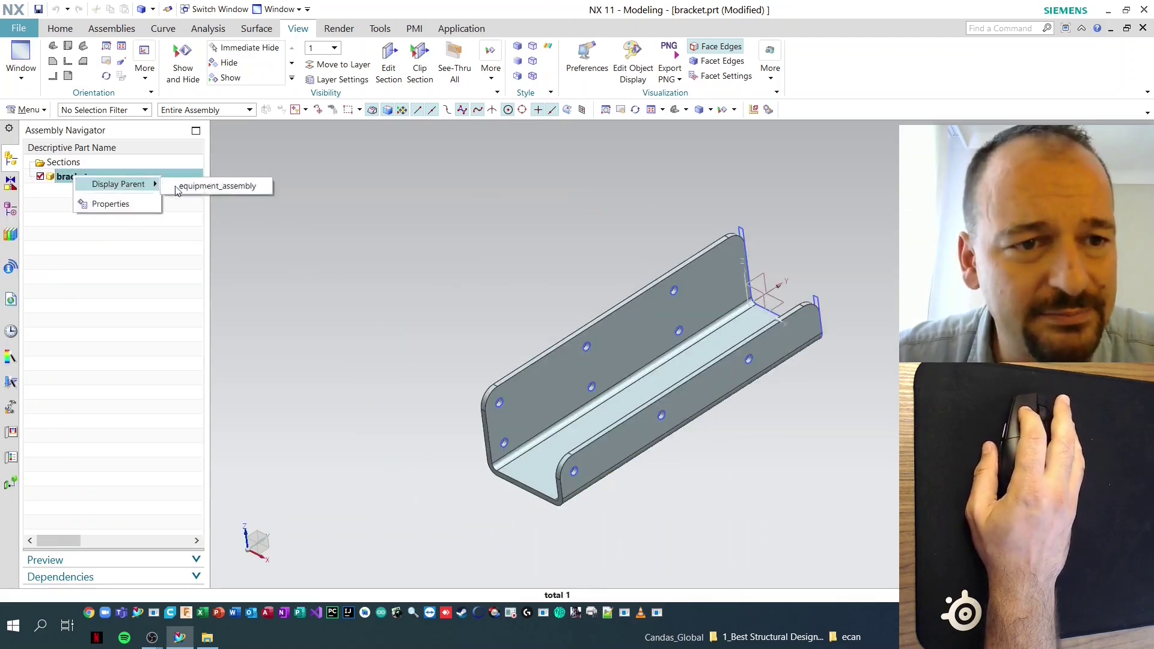
{"action": "left_click", "coordinate": [186, 184]}
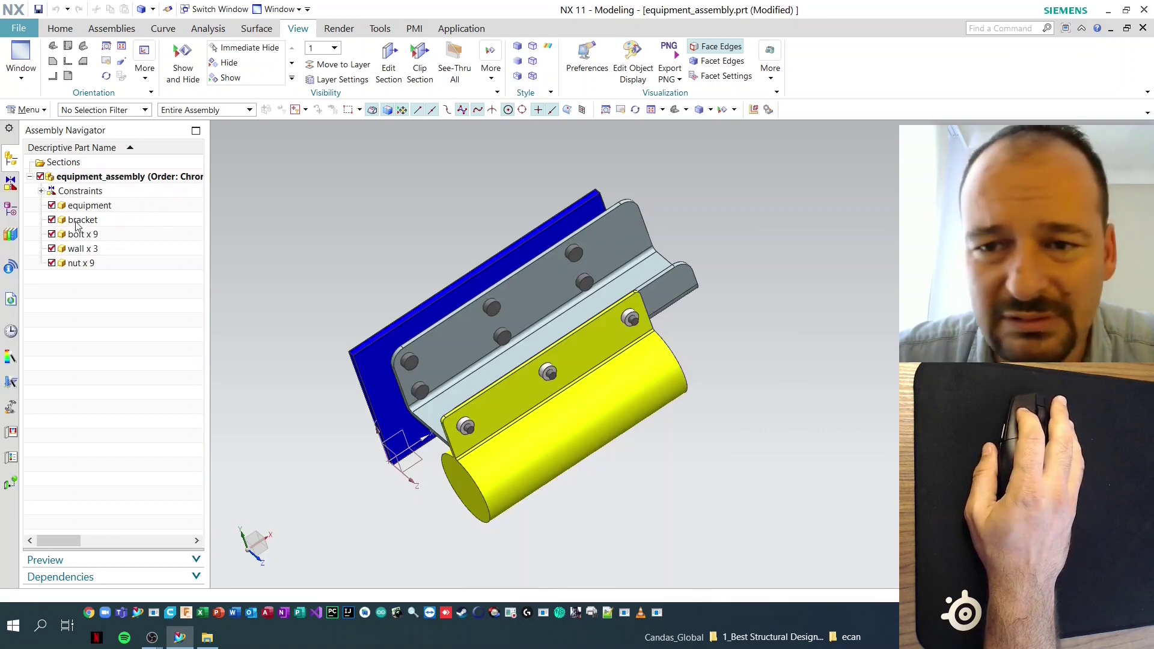
Make the bracket component of equipment_assembly the displayed part
{"action": "left_click", "coordinate": [77, 223]}
{"action": "right_click", "coordinate": [77, 222]}
{"action": "left_click", "coordinate": [121, 244]}
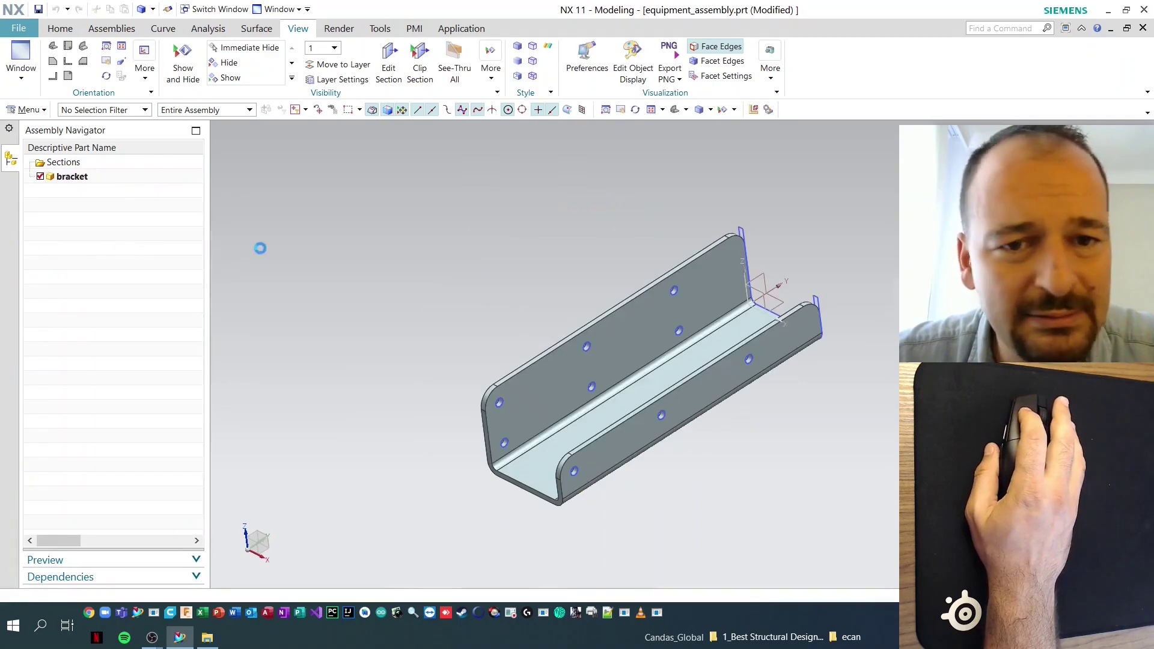
Use Switch Window to change the displayed part from bracket.prt to equipment_assembly.prt
{"action": "right_click", "coordinate": [430, 232]}
{"action": "left_click", "coordinate": [430, 230]}
{"action": "right_click", "coordinate": [430, 231]}
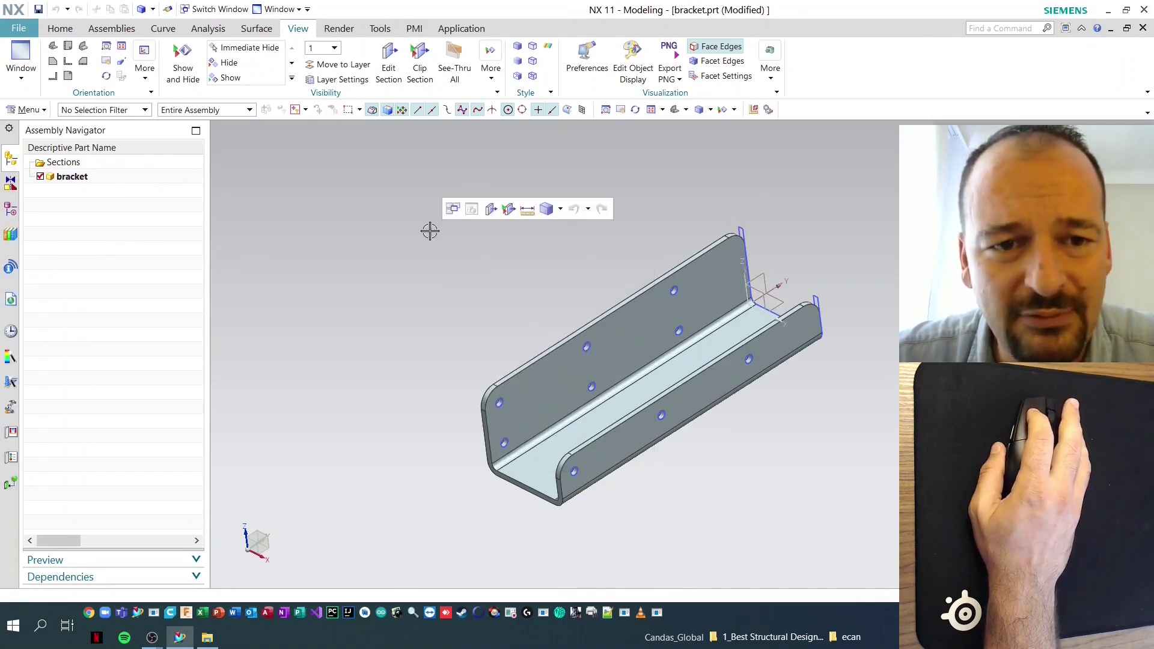
{"action": "left_click", "coordinate": [453, 208]}
{"action": "left_click", "coordinate": [524, 285]}
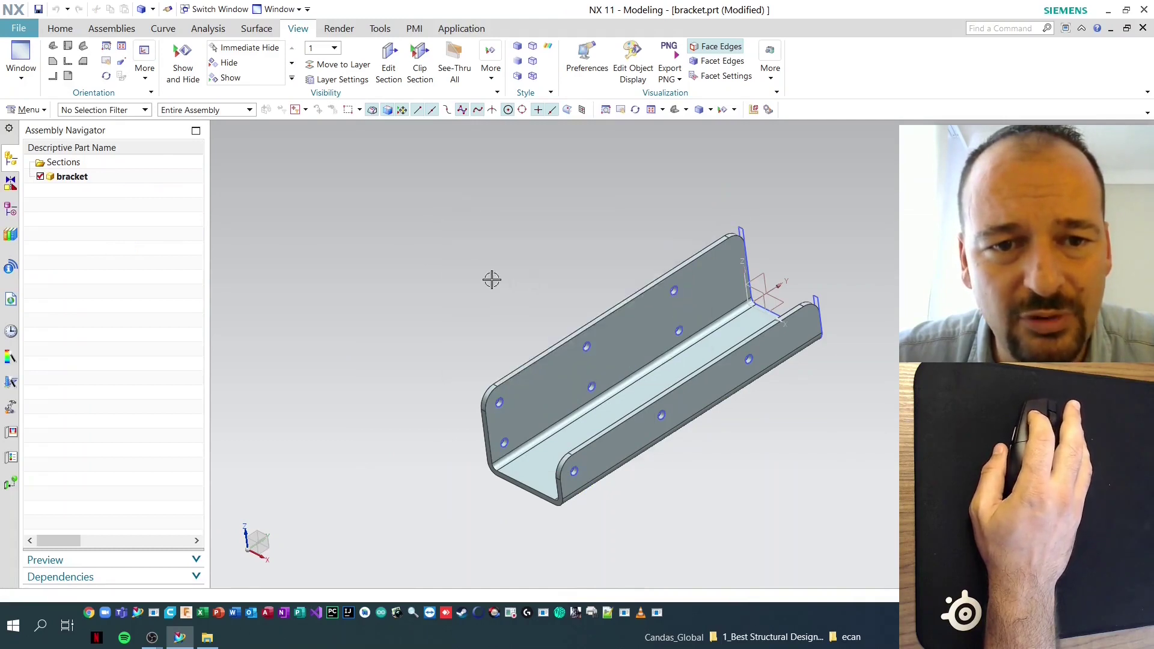
{"action": "right_click", "coordinate": [463, 220]}
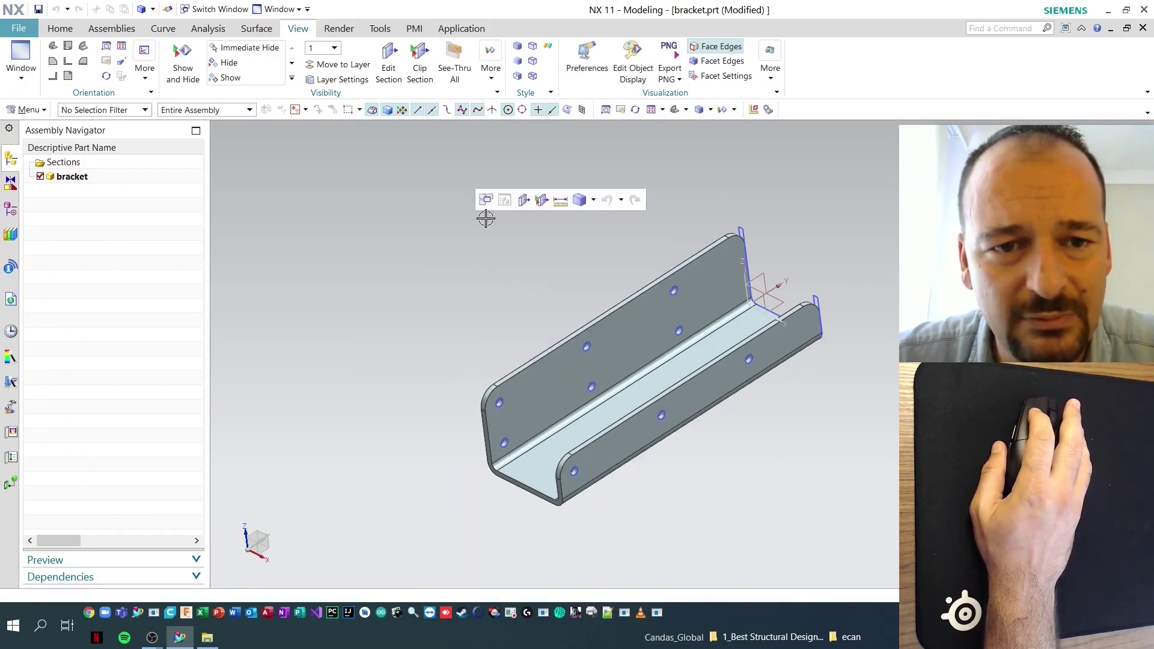
{"action": "right_click", "coordinate": [428, 221]}
{"action": "left_click", "coordinate": [442, 207]}
{"action": "left_click", "coordinate": [619, 287]}
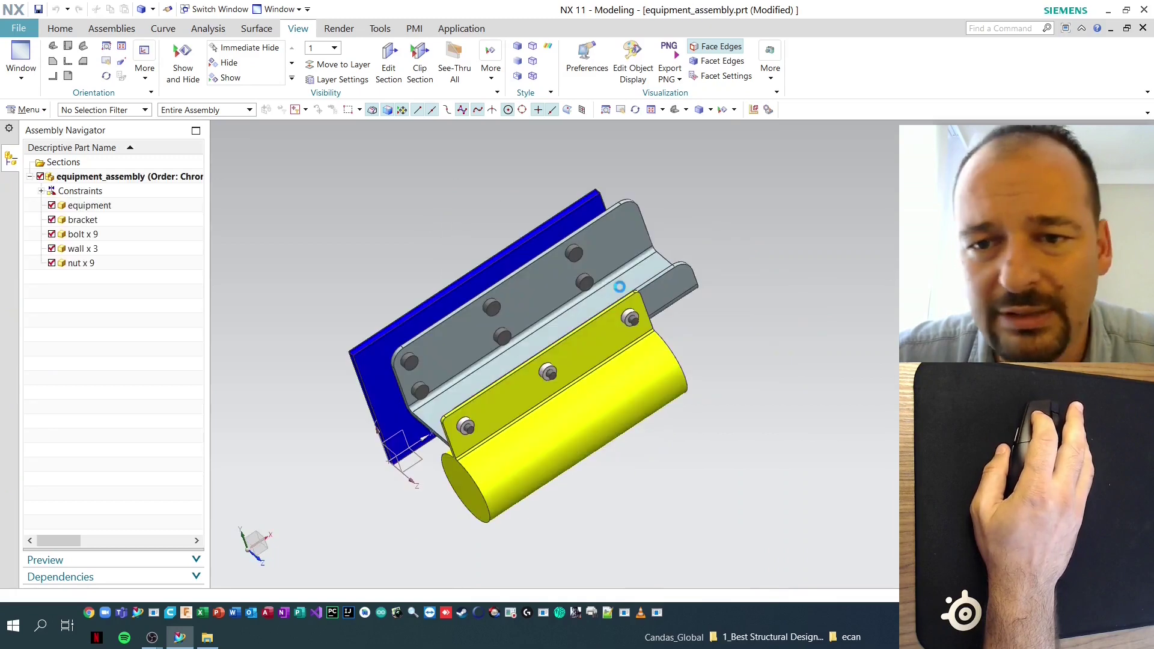
Use Switch Window to return from the assembly to bracket.prt
{"action": "right_click", "coordinate": [420, 192]}
{"action": "left_click", "coordinate": [443, 172]}
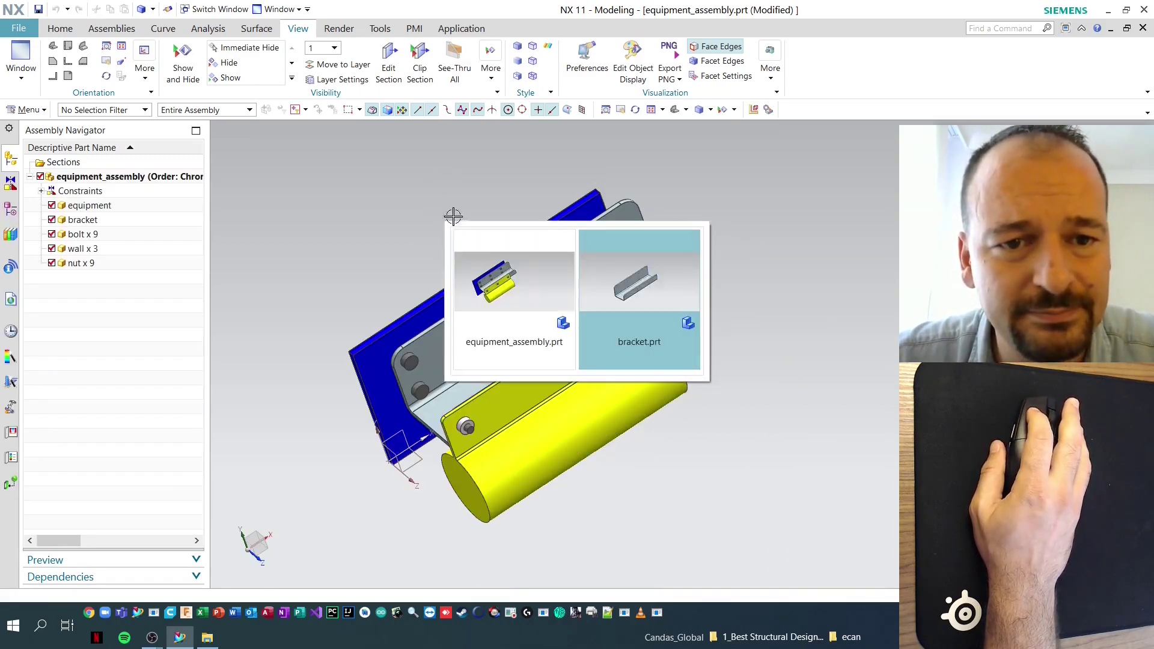
{"action": "left_click", "coordinate": [589, 279]}
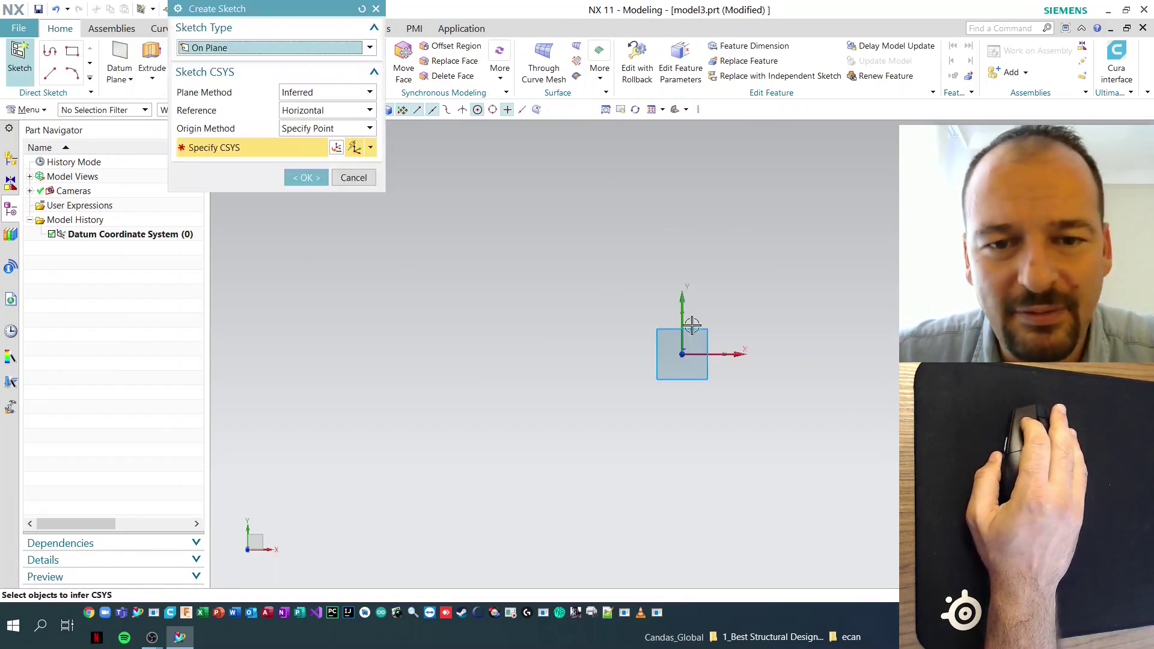
Create a sketch on the XY plane of model3 and draw profile lines about 152 mm and 250 mm long from the origin
{"action": "left_click", "coordinate": [304, 176]}
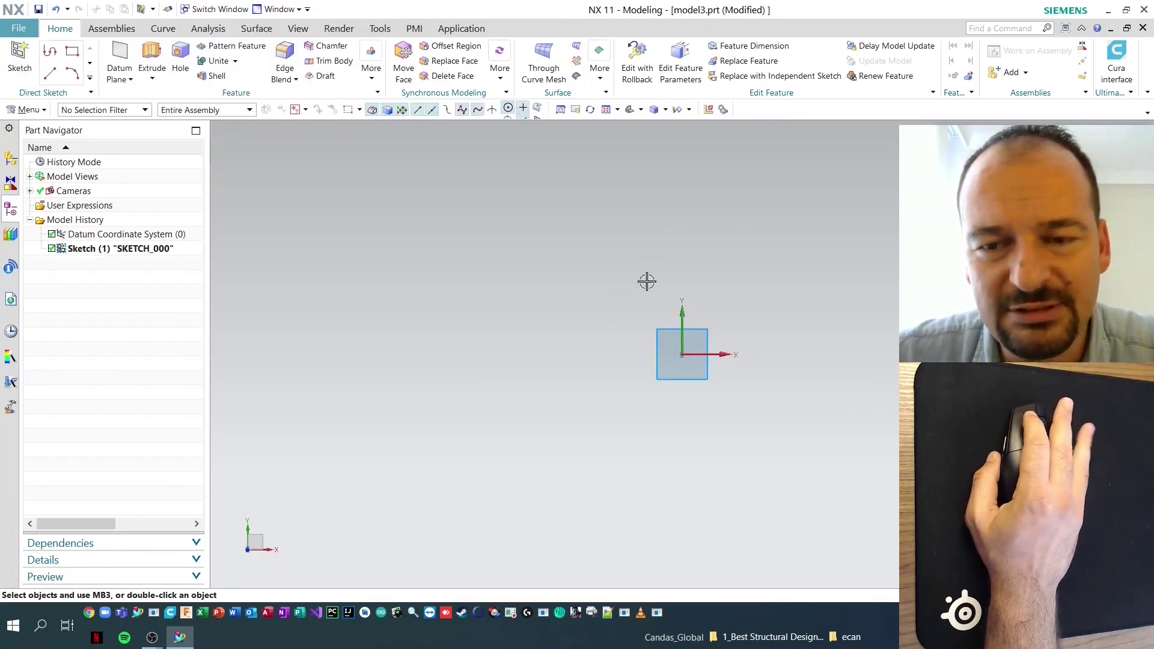
{"action": "left_click", "coordinate": [98, 57]}
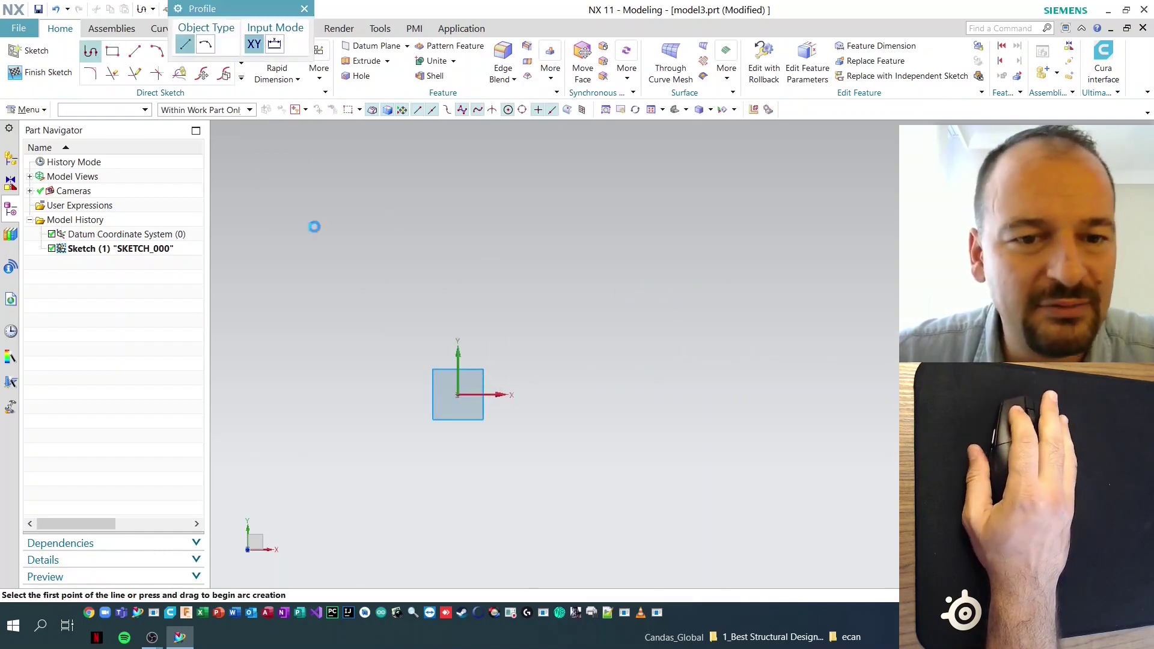
{"action": "left_click", "coordinate": [458, 395]}
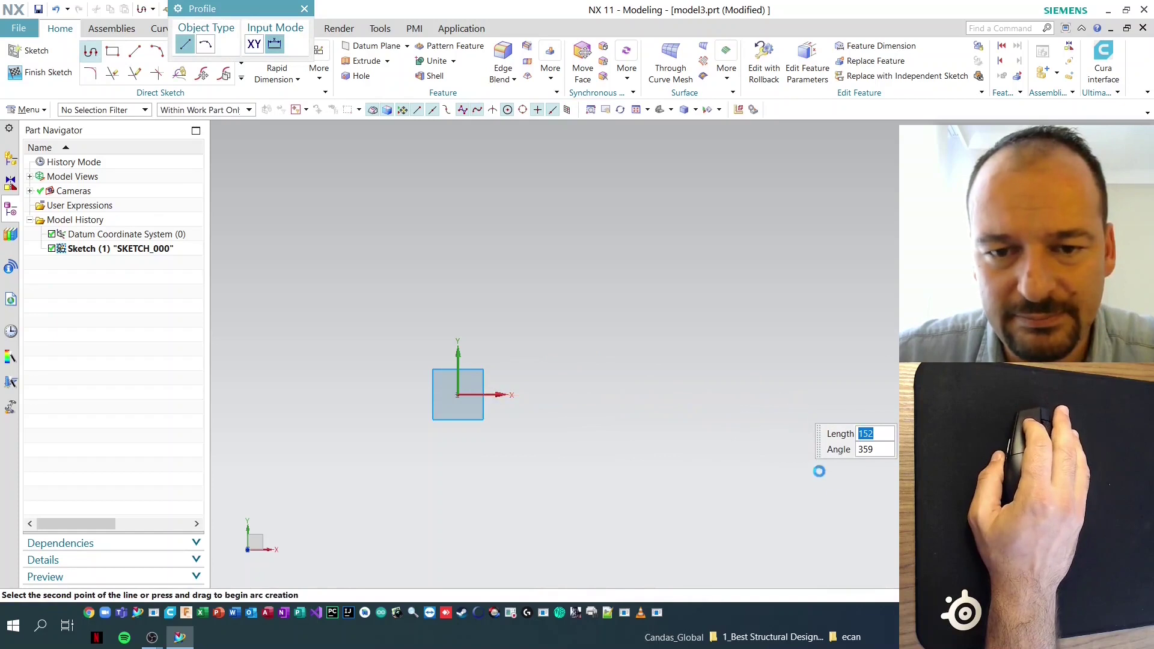
{"action": "mouse_move", "coordinate": [829, 497]}
{"action": "middle_mouse_down", "text": "shift"}
{"action": "mouse_move", "coordinate": [695, 278]}
{"action": "mouse_move", "coordinate": [741, 288]}
{"action": "middle_mouse_up", "text": "shift"}
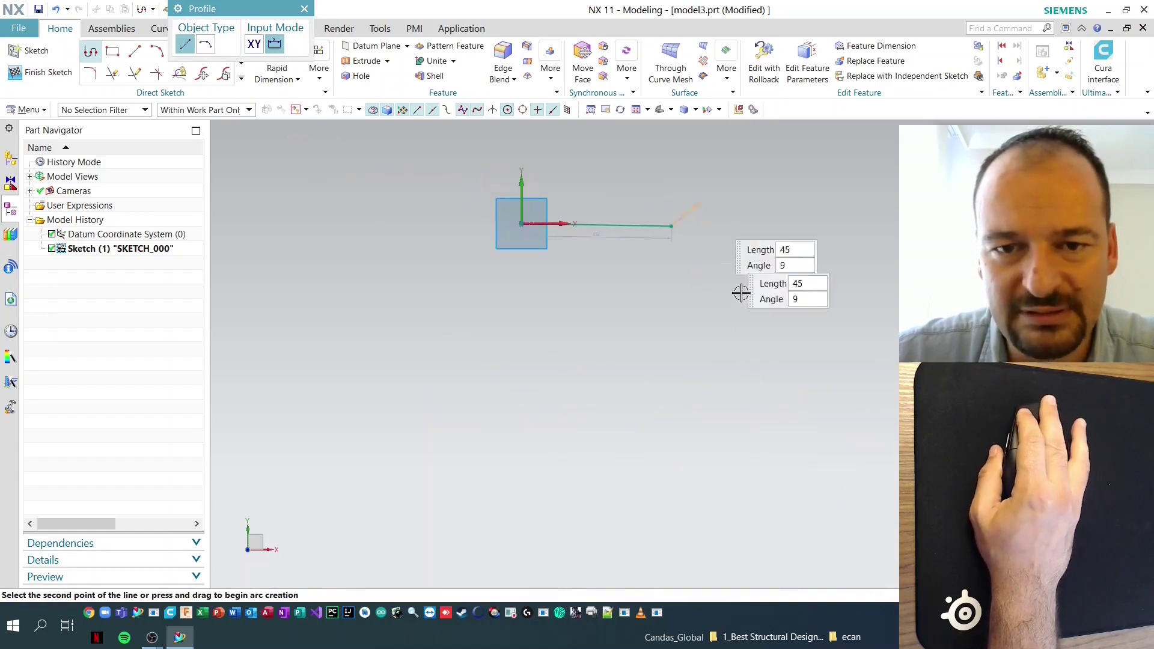
{"action": "left_click", "coordinate": [790, 443]}
Continue the profile with three connected lines about 315 mm, 310 mm and 350 mm long below the origin
{"action": "middle_click_drag", "start_coordinate": [705, 497], "coordinate": [791, 226], "text": "shift"}
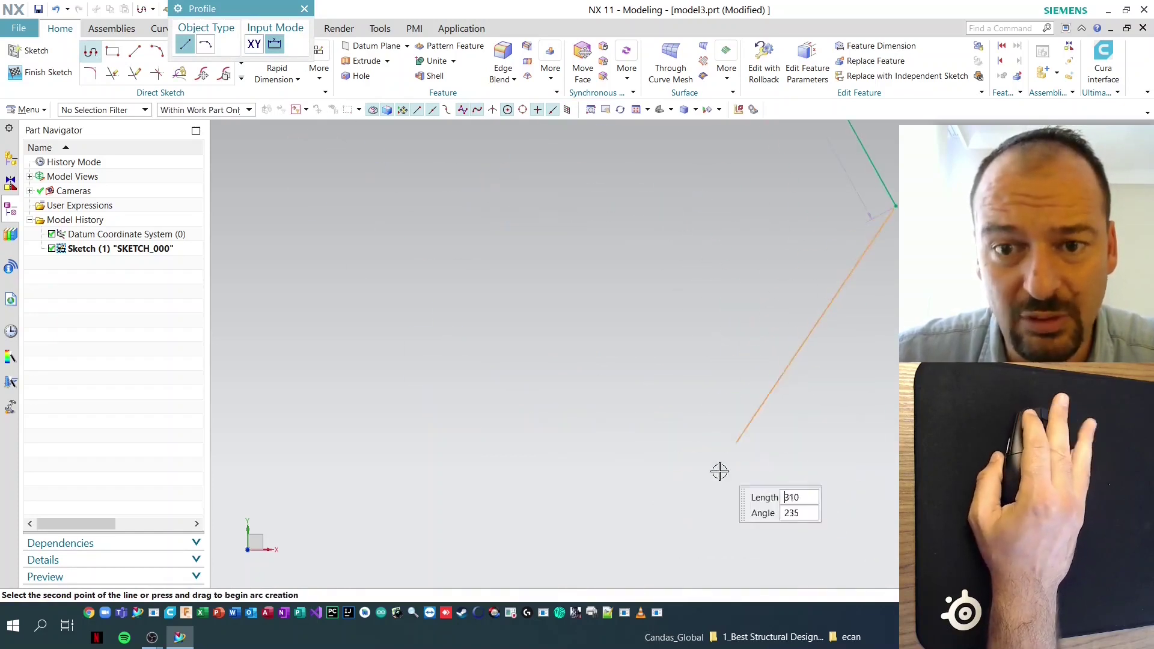
{"action": "left_click", "coordinate": [691, 493]}
{"action": "left_click", "coordinate": [423, 464]}
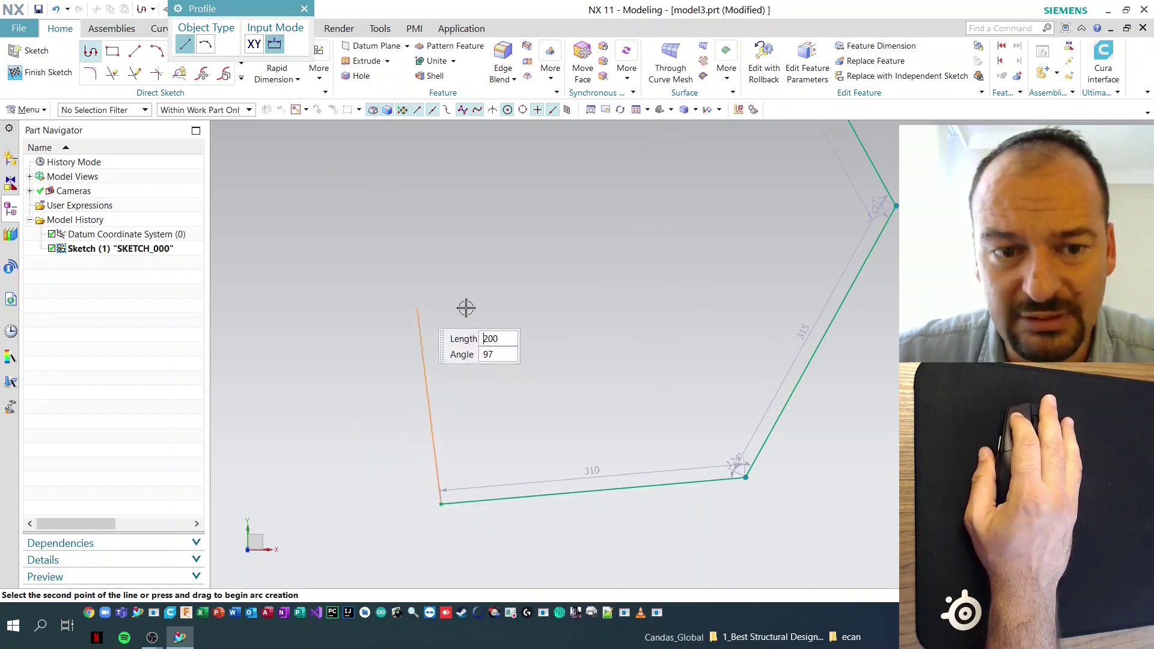
{"action": "left_click", "coordinate": [739, 332]}
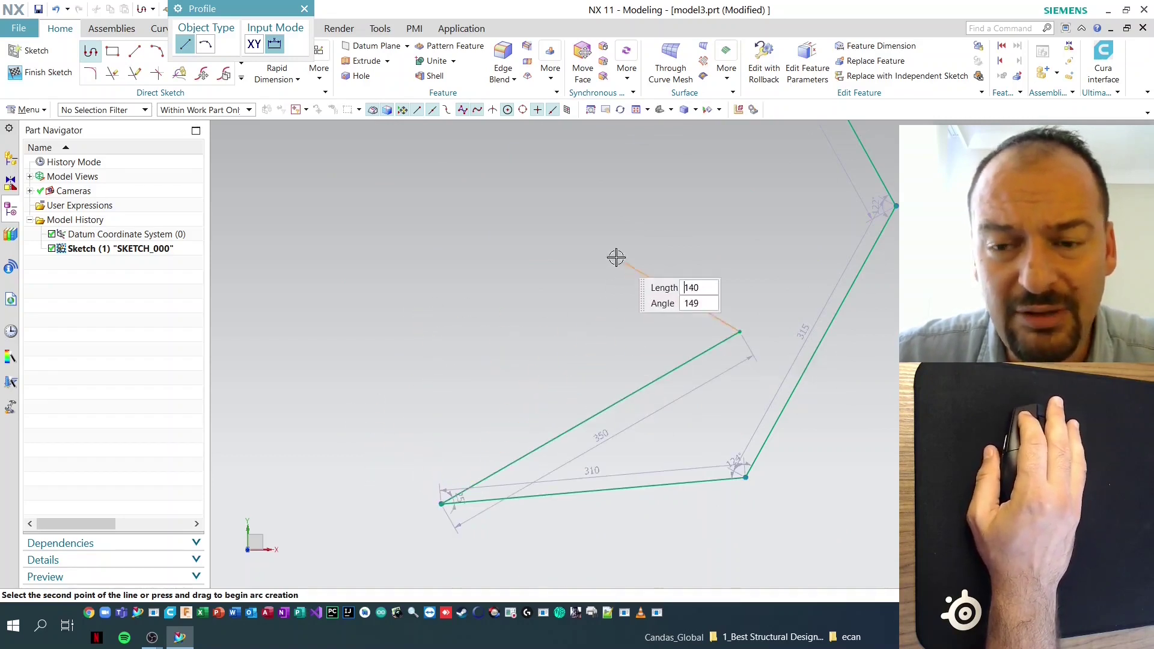
Extend the profile with a line about 695 mm long to the upper left and one about 527 mm long ending directly above the origin
{"action": "mouse_move", "coordinate": [590, 246]}
{"action": "middle_mouse_down", "text": "shift"}
{"action": "mouse_move", "coordinate": [587, 391]}
{"action": "mouse_move", "coordinate": [482, 399]}
{"action": "mouse_move", "coordinate": [515, 419]}
{"action": "middle_mouse_up", "text": "shift"}
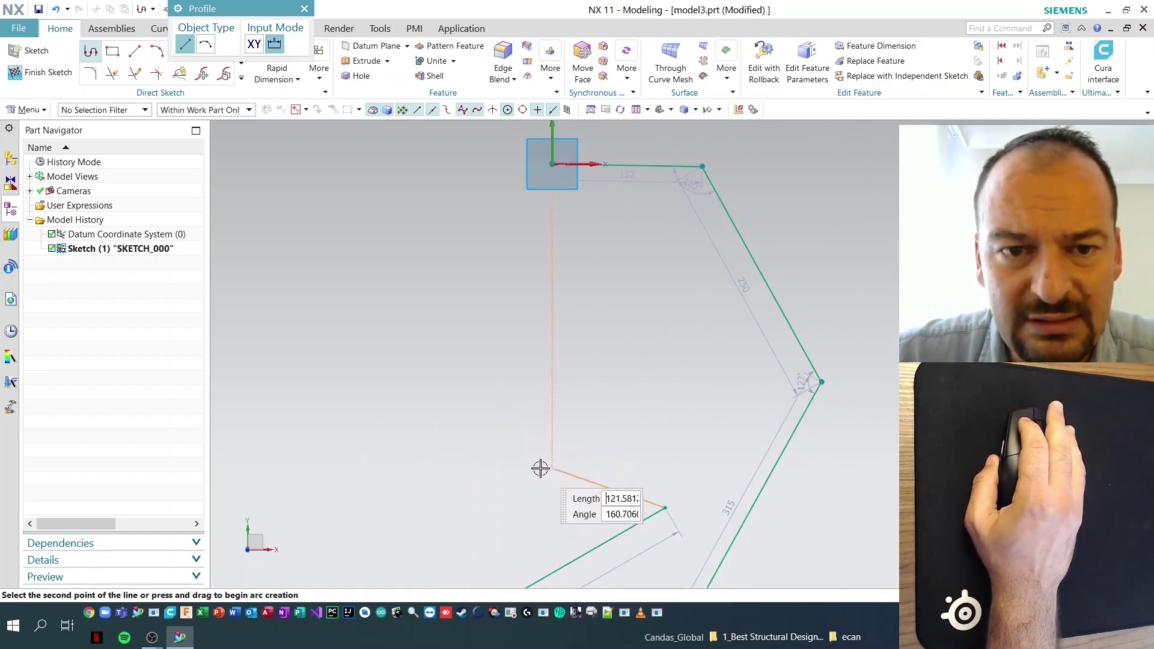
{"action": "type", "text": "305"}
{"action": "key", "text": "Tab"}
{"action": "mouse_move", "coordinate": [350, 273]}
{"action": "middle_mouse_down", "text": "shift"}
{"action": "mouse_move", "coordinate": [546, 407]}
{"action": "mouse_move", "coordinate": [803, 404]}
{"action": "middle_mouse_up", "text": "shift"}
{"action": "type", "text": "120"}
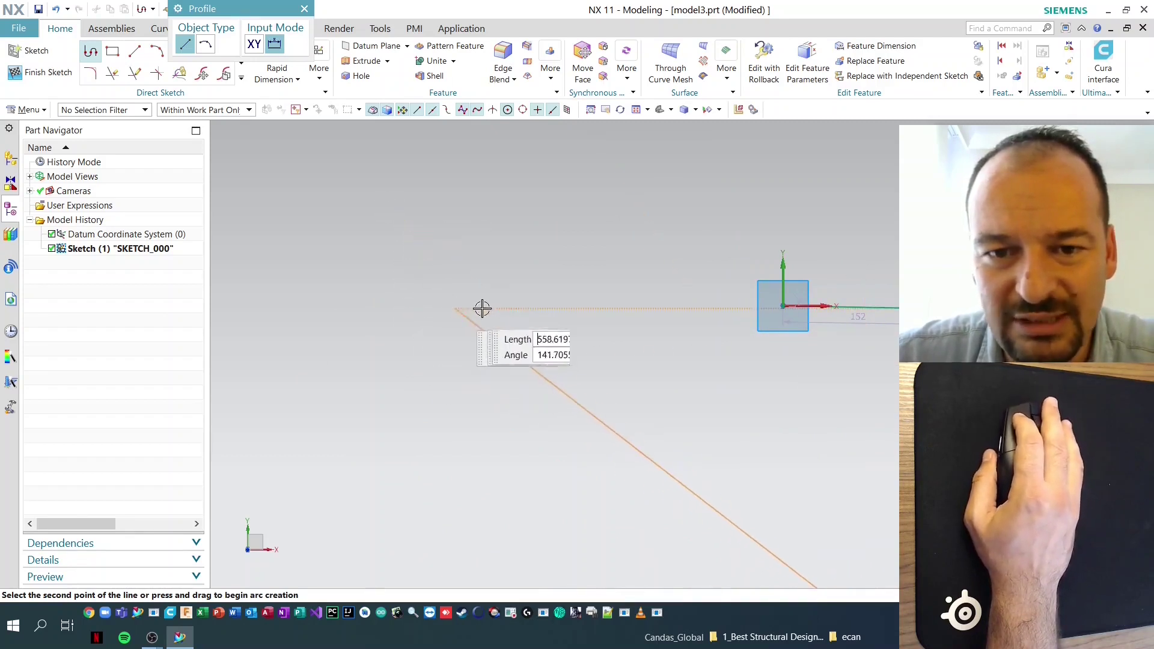
{"action": "type", "text": "695"}
{"action": "key", "text": "Tab"}
{"action": "type", "text": "150"}
{"action": "key", "text": "Return"}
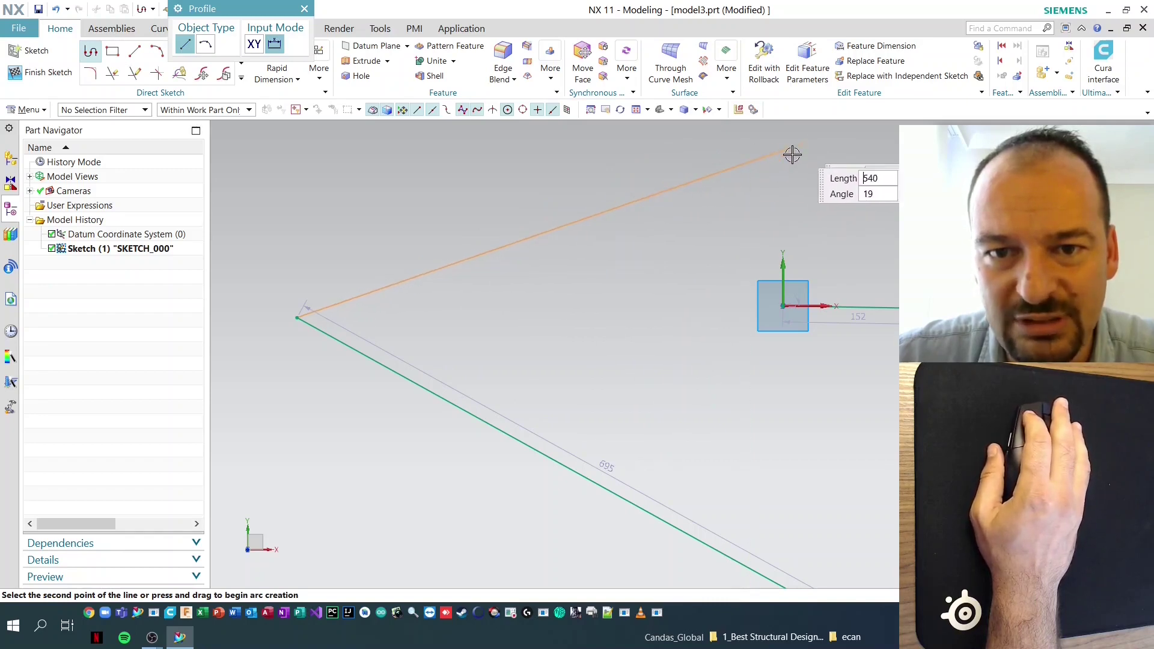
{"action": "key", "text": "BackSpace"}
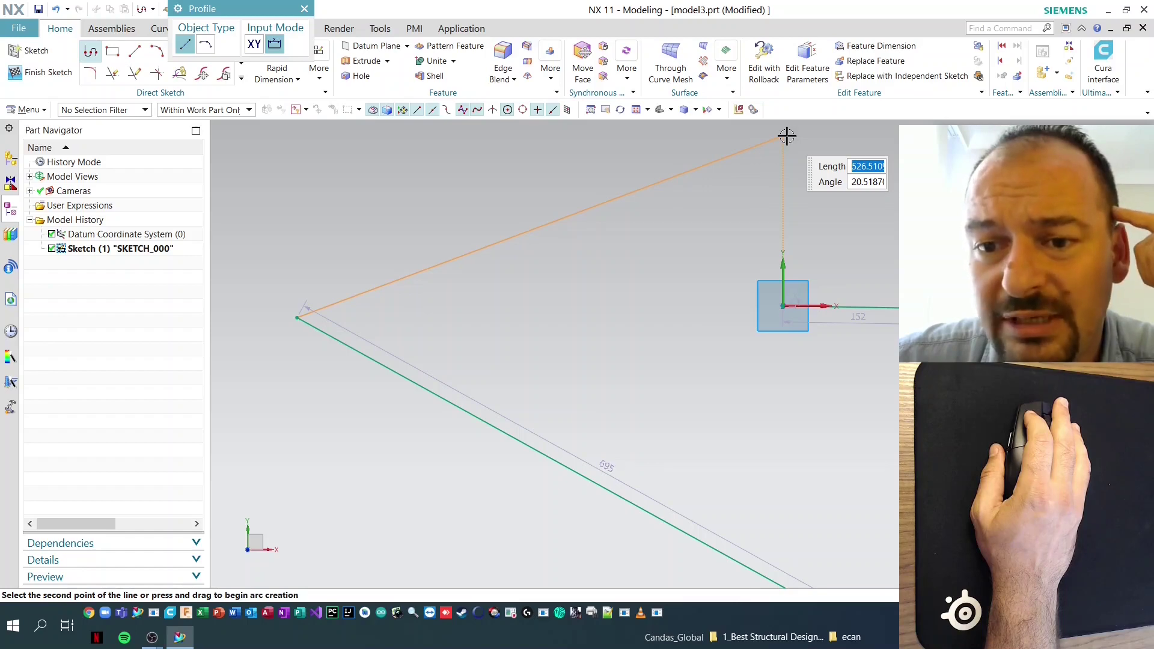
{"action": "left_click", "coordinate": [783, 137]}
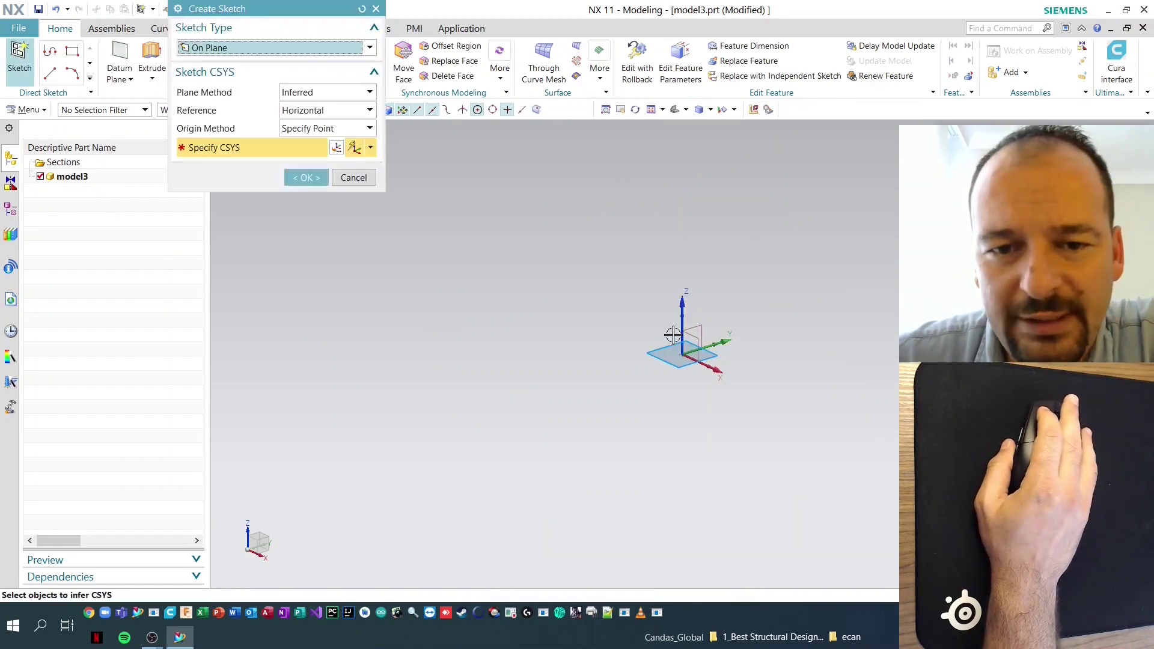
Create a new sketch on the XY plane of model3 and draw one profile line about 133 mm long at about 35 degrees
{"action": "middle_click", "coordinate": [615, 293]}
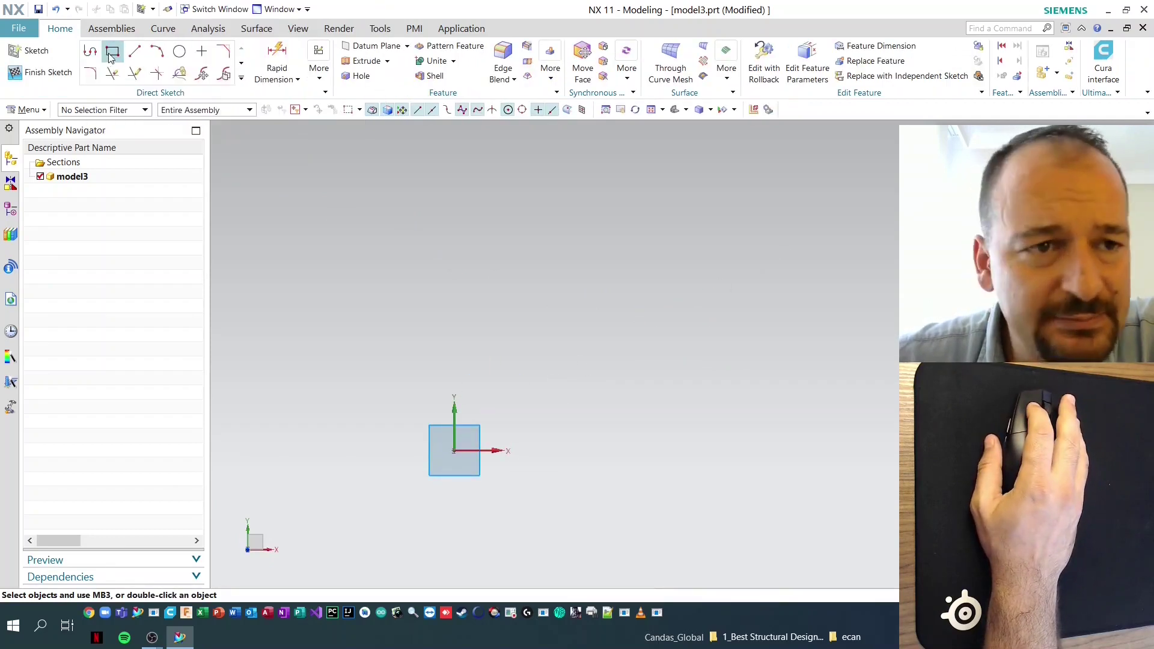
{"action": "left_click", "coordinate": [91, 51]}
{"action": "left_click", "coordinate": [310, 395]}
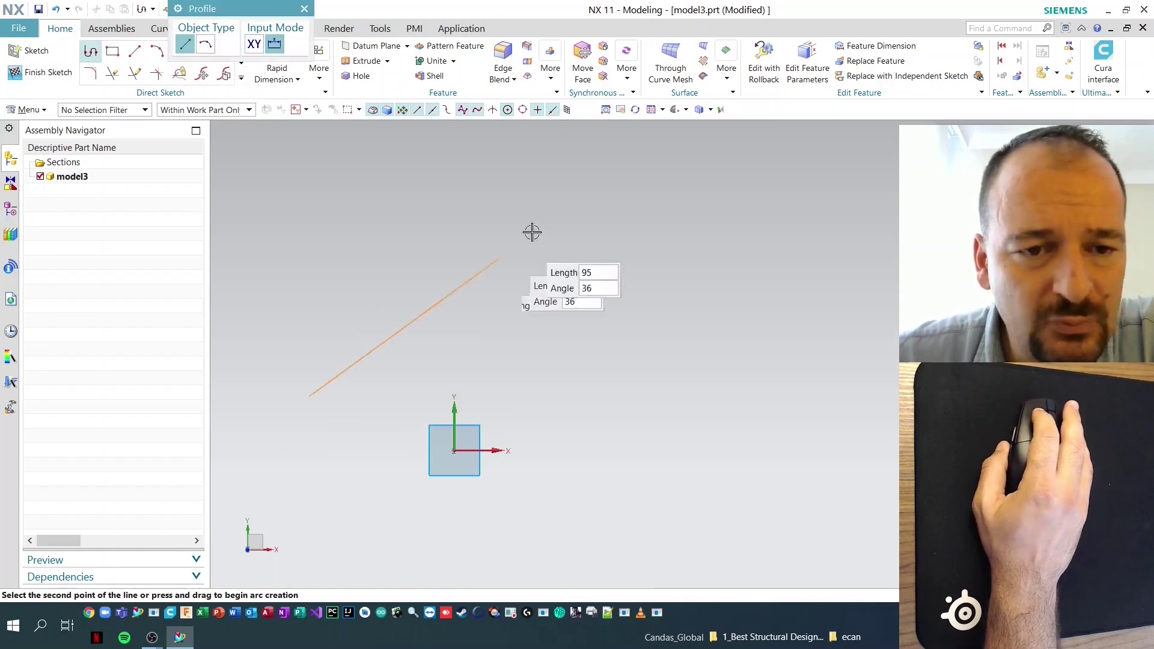
{"action": "left_click", "coordinate": [603, 191]}
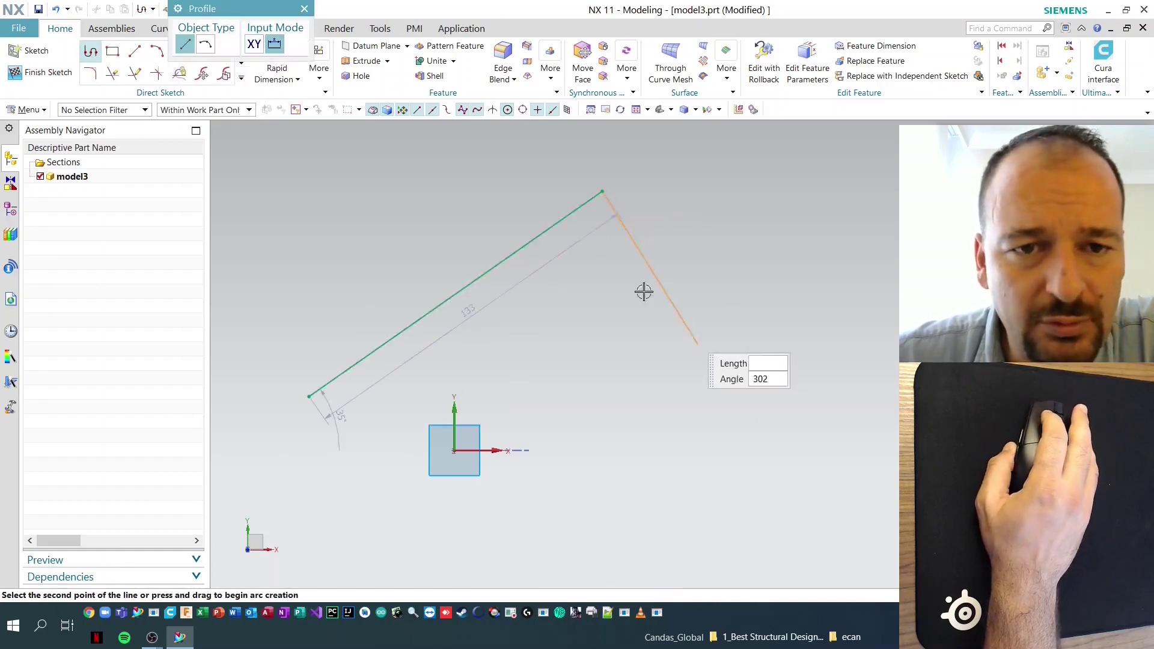
{"action": "left_click", "coordinate": [305, 10]}
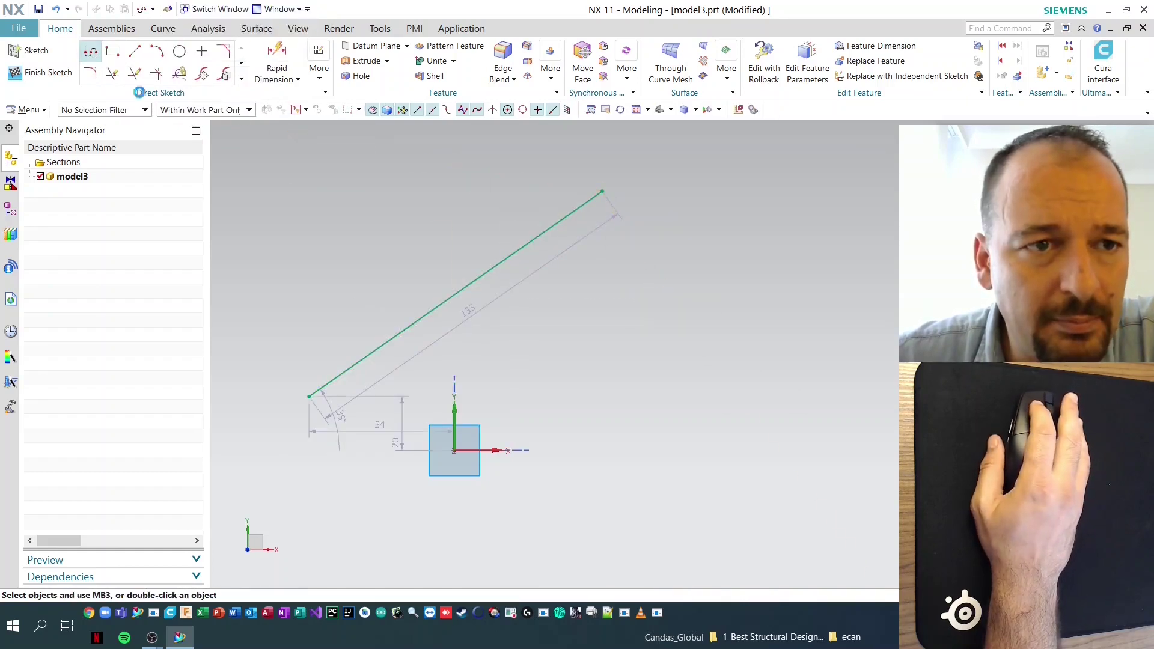
Sketch a second line about 92 mm long at about 70 degrees and move its upper endpoint onto the first line's upper end
{"action": "left_click", "coordinate": [139, 53]}
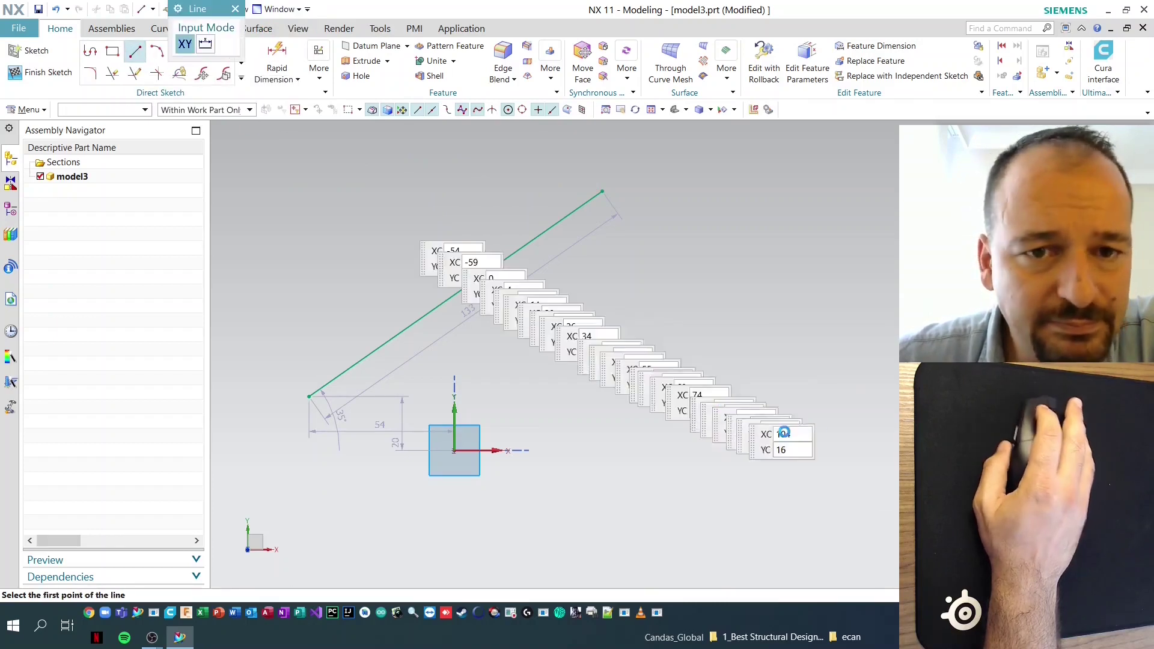
{"action": "left_click", "coordinate": [691, 504]}
{"action": "left_click", "coordinate": [775, 273]}
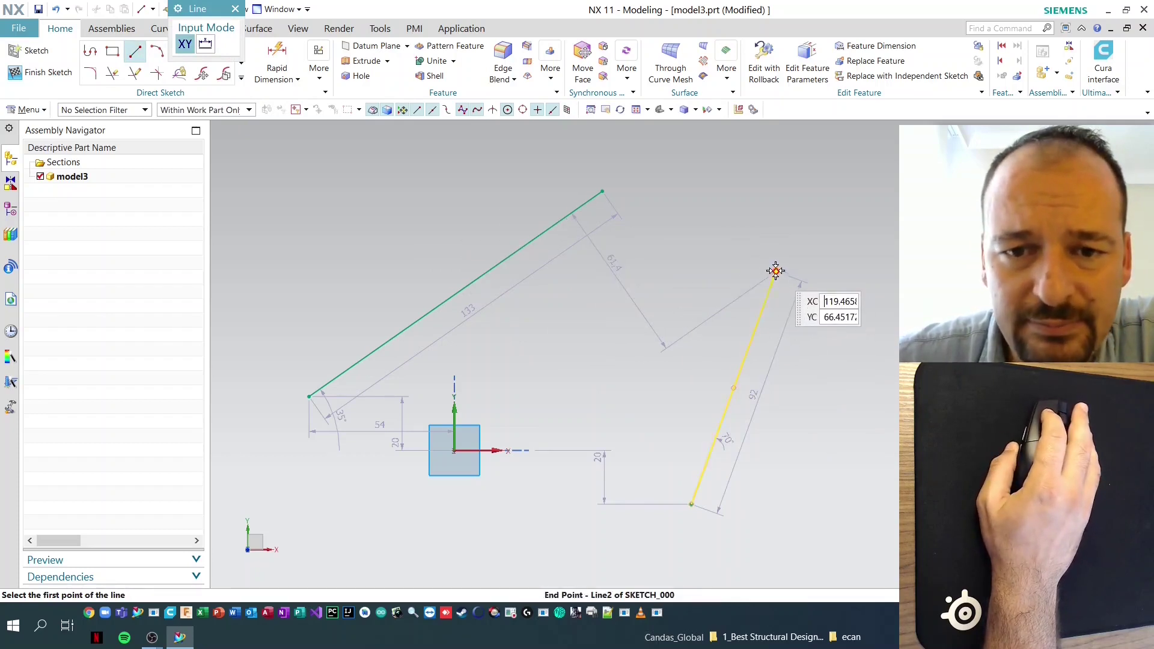
{"action": "left_click", "coordinate": [235, 8]}
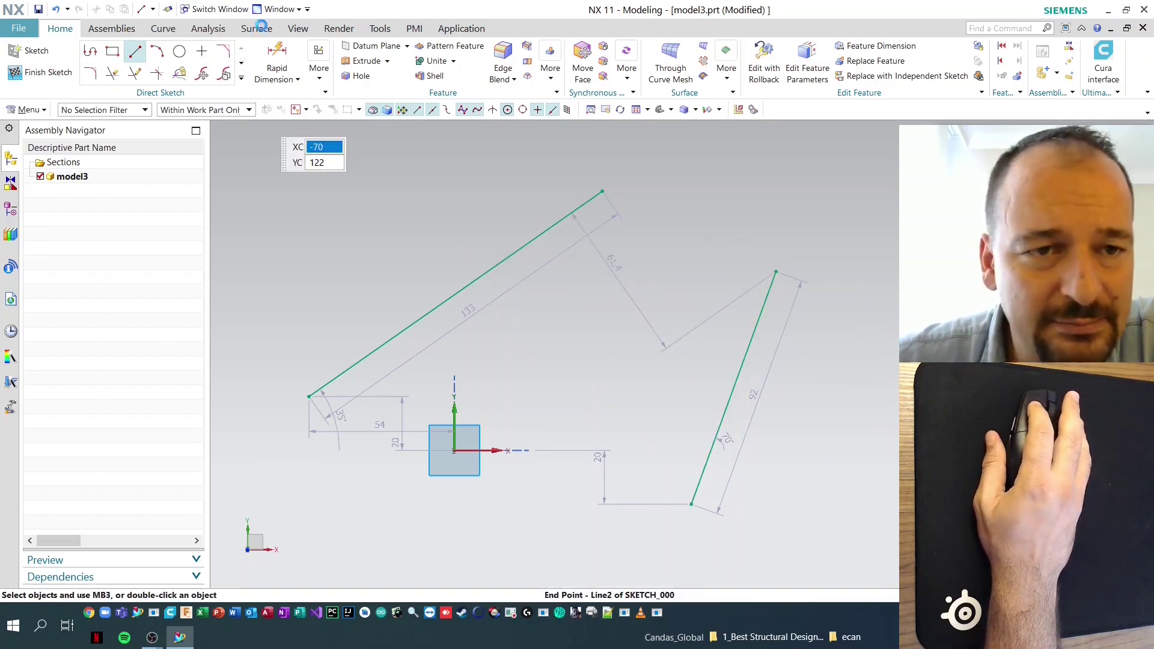
{"action": "left_click_drag", "start_coordinate": [775, 270], "coordinate": [603, 191]}
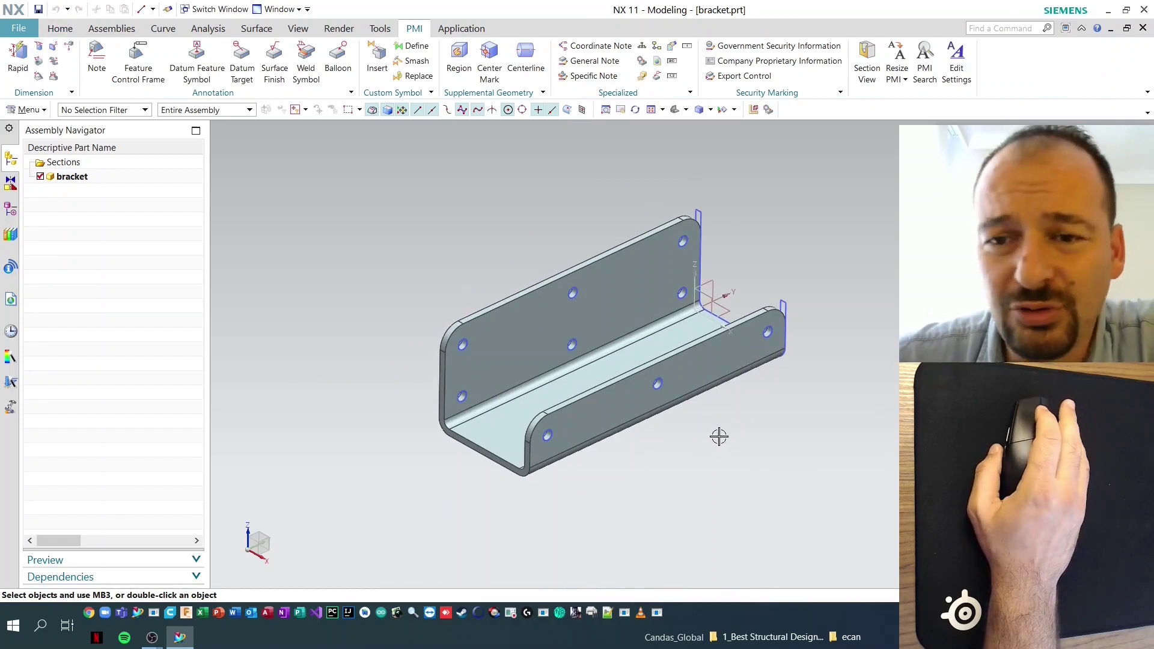
Edit the bracket's extrusion by pulling its end limit to 335 mm and its start limit outward in the opposite direction
{"action": "double_click", "coordinate": [626, 403]}
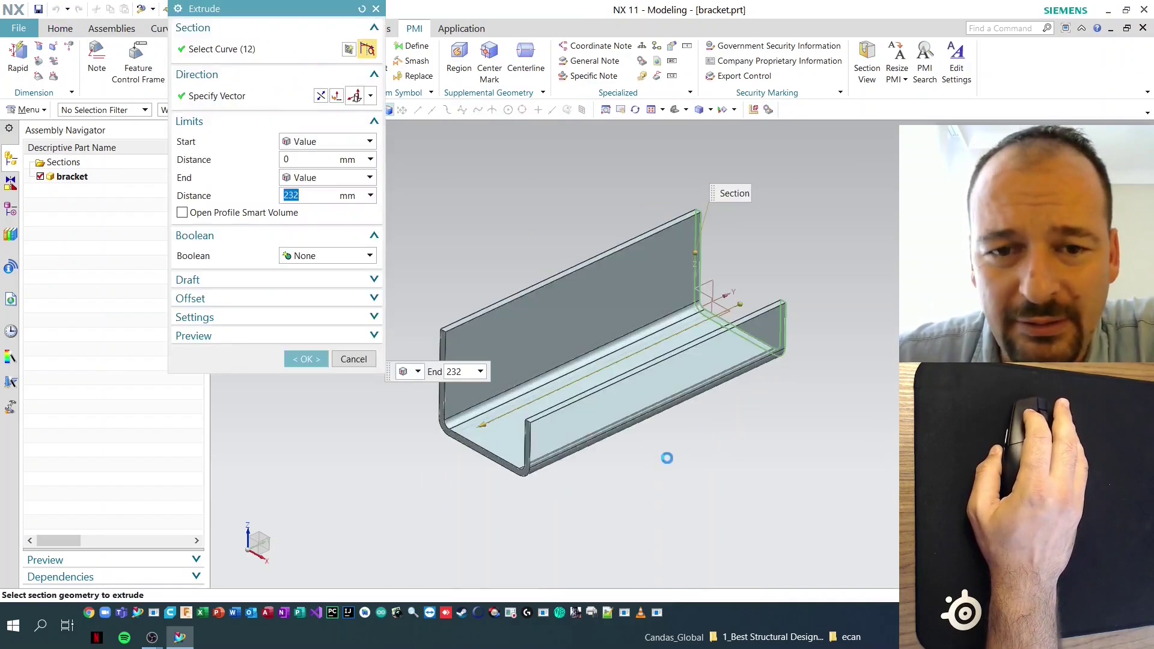
{"action": "left_click_drag", "start_coordinate": [484, 425], "coordinate": [534, 390]}
{"action": "left_click_drag", "start_coordinate": [524, 391], "coordinate": [368, 477]}
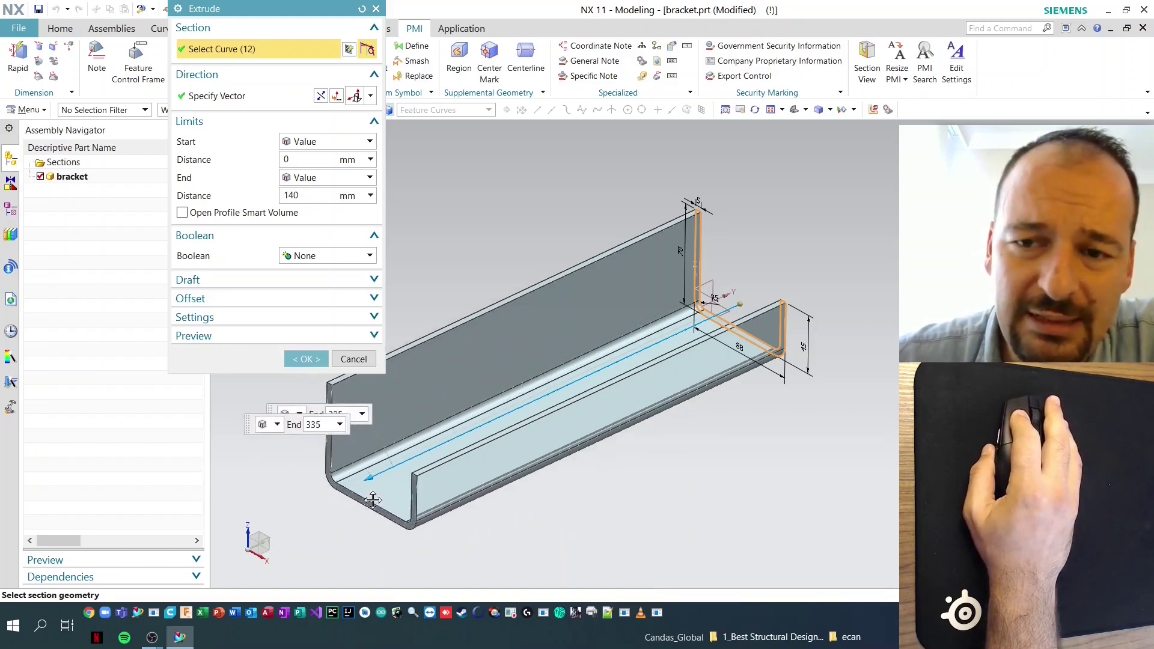
{"action": "left_click_drag", "start_coordinate": [740, 303], "coordinate": [897, 232]}
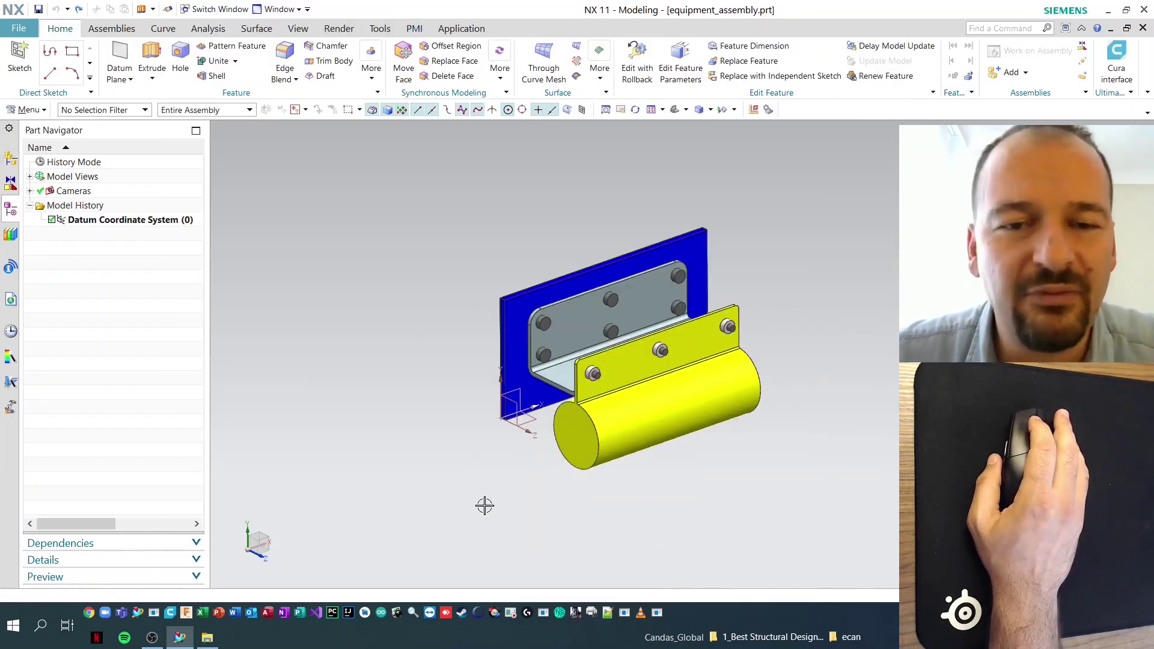
Examine the feature, sketch curve and synchronous modeling radial shortcuts over the empty space beside the equipment assembly
{"action": "right_click", "coordinate": [372, 292]}
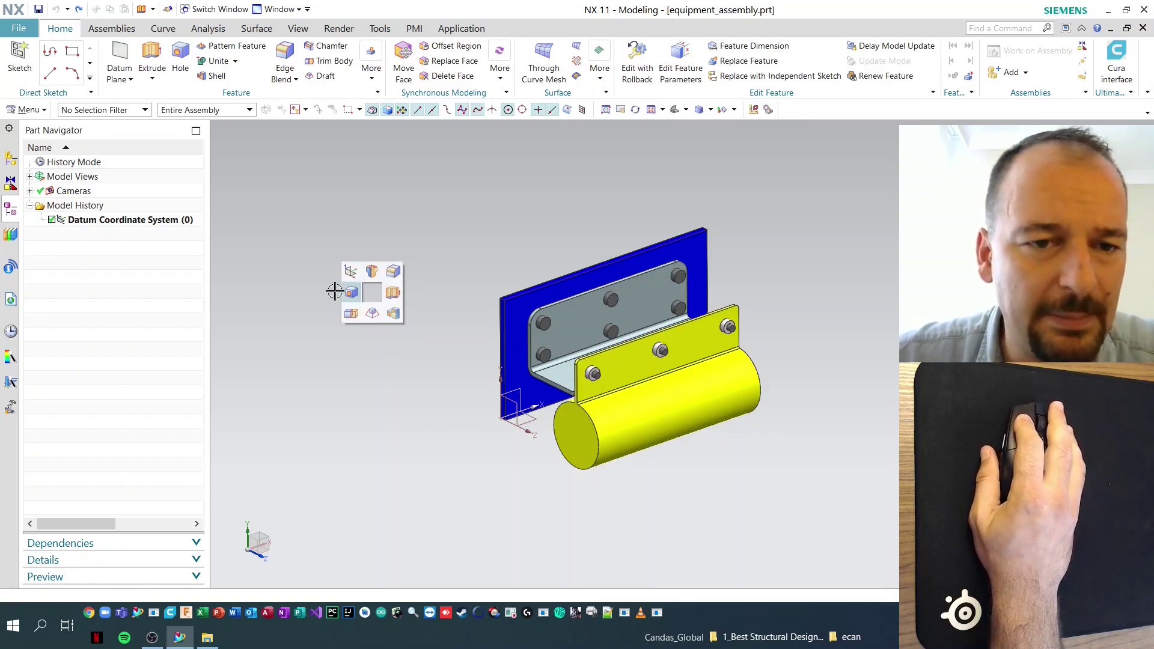
{"action": "left_click", "coordinate": [378, 375]}
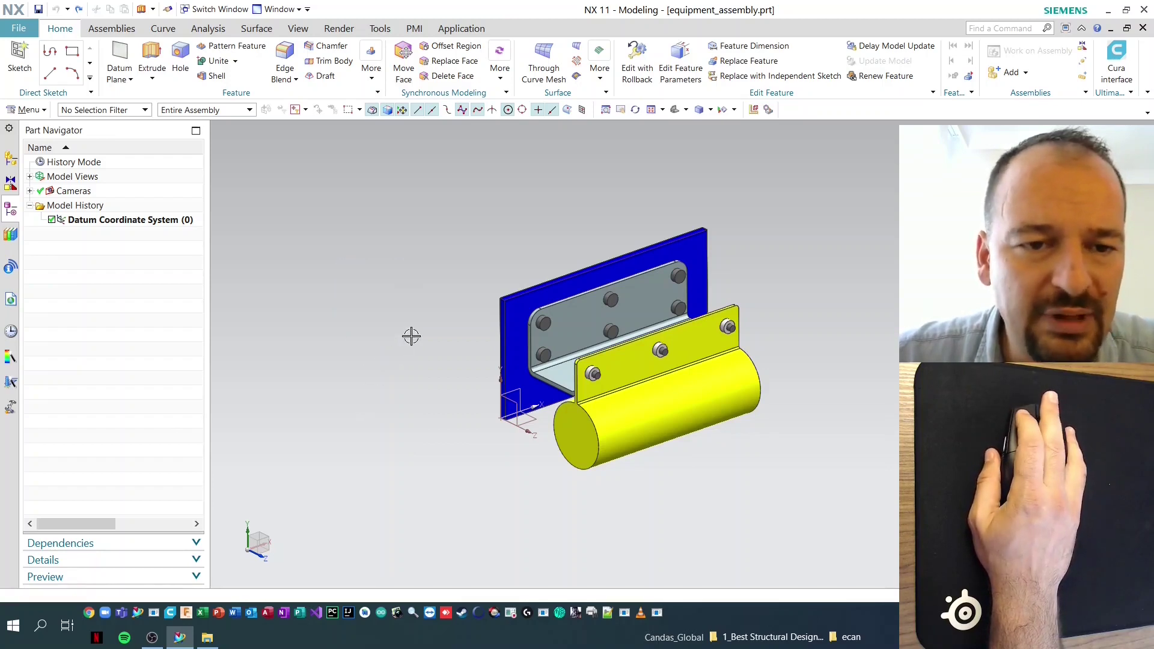
{"action": "right_click", "coordinate": [420, 289]}
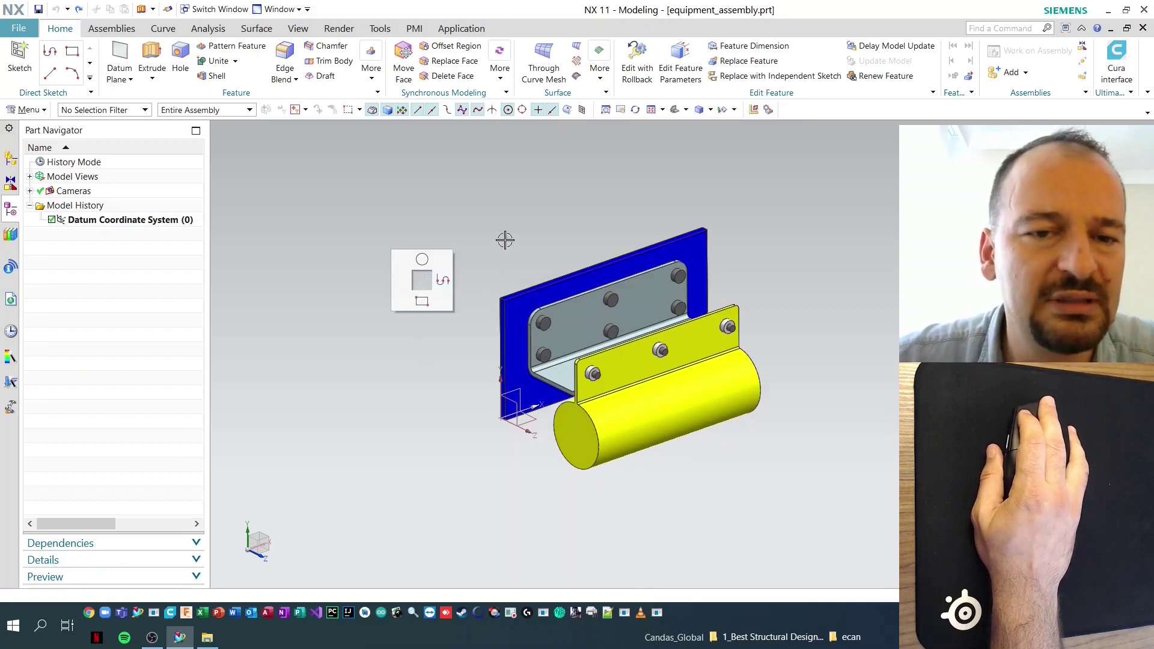
{"action": "right_click", "coordinate": [507, 211]}
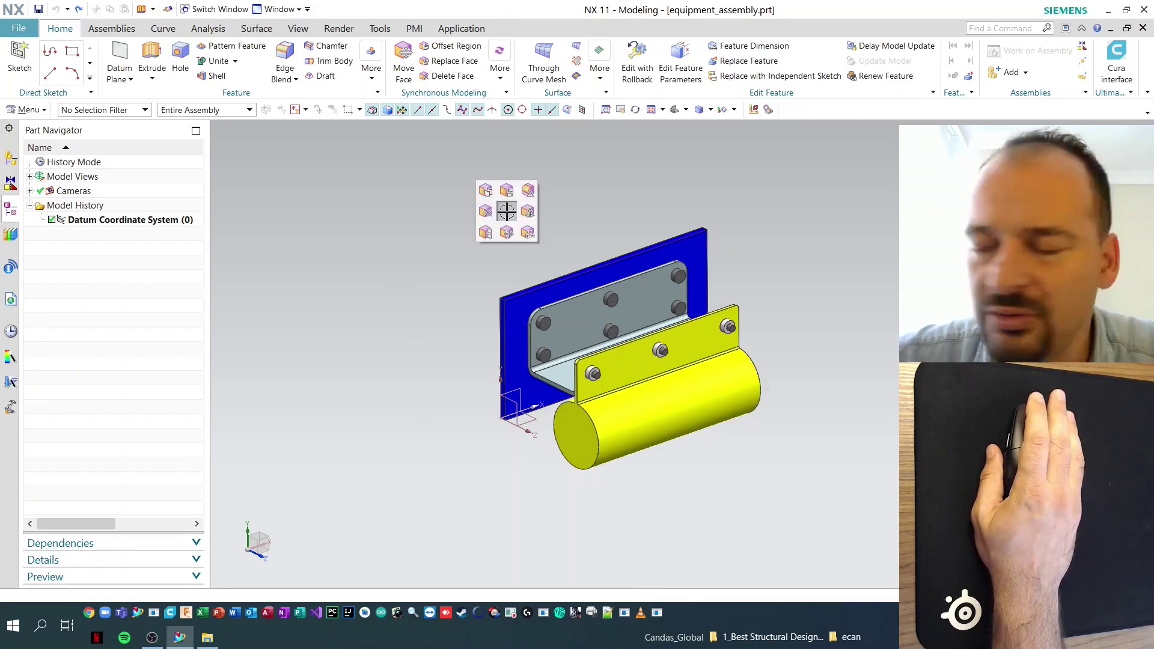
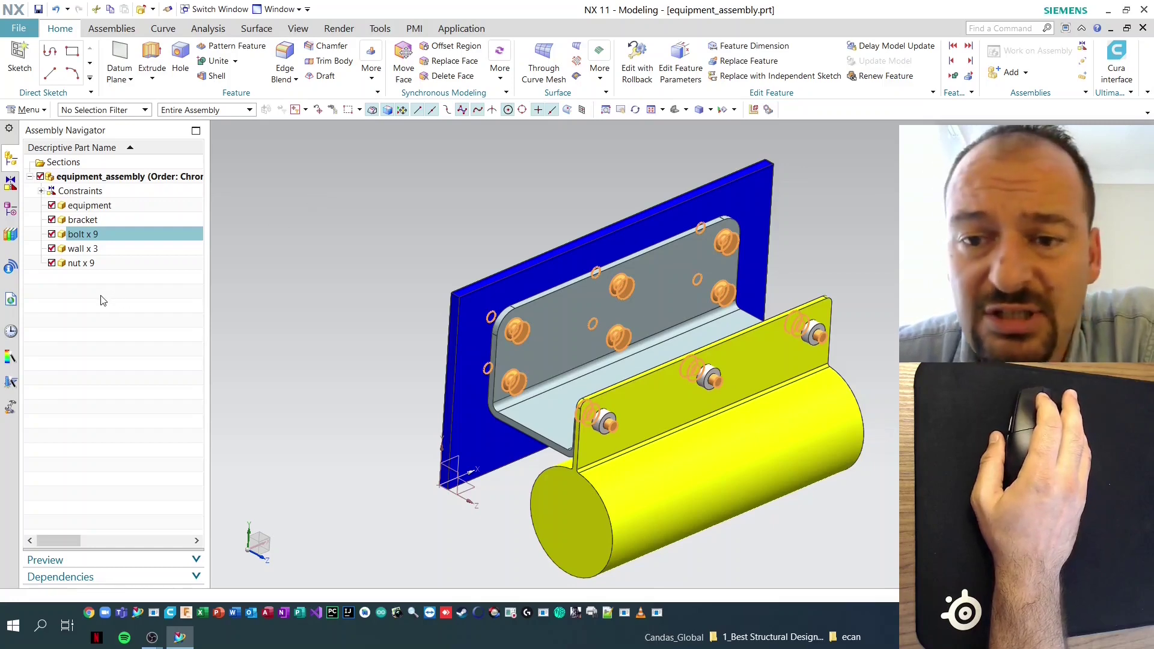
Examine the context commands offered for the assembly tree, the part history tree and the components in the model
{"action": "right_click", "coordinate": [68, 304]}
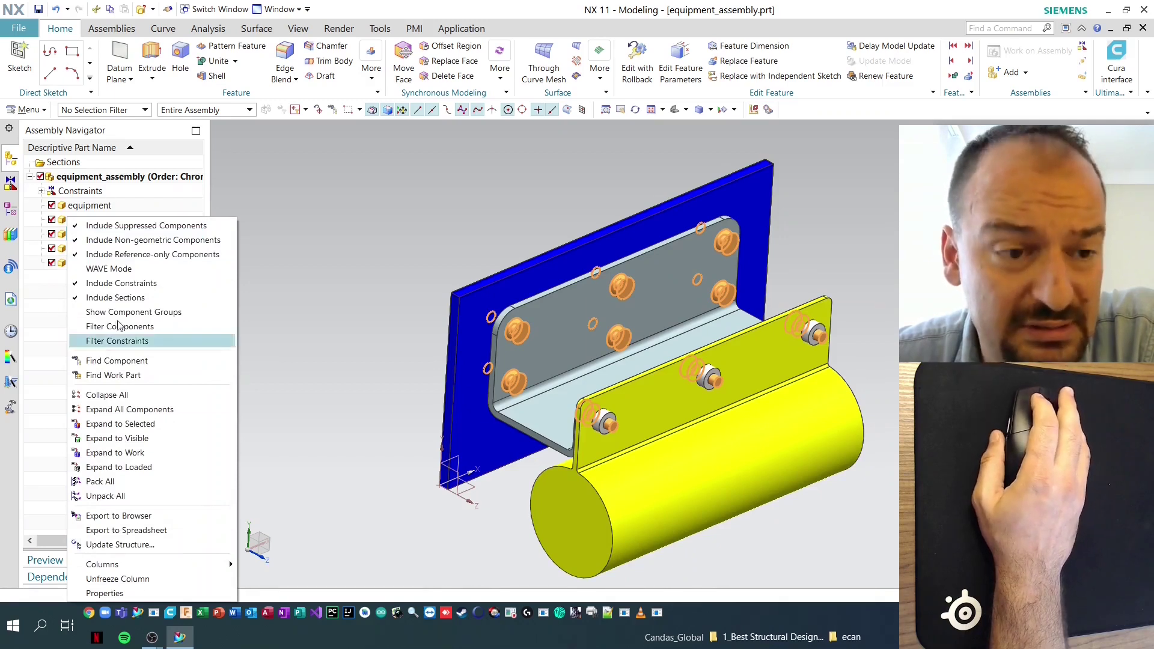
{"action": "left_click", "coordinate": [9, 212]}
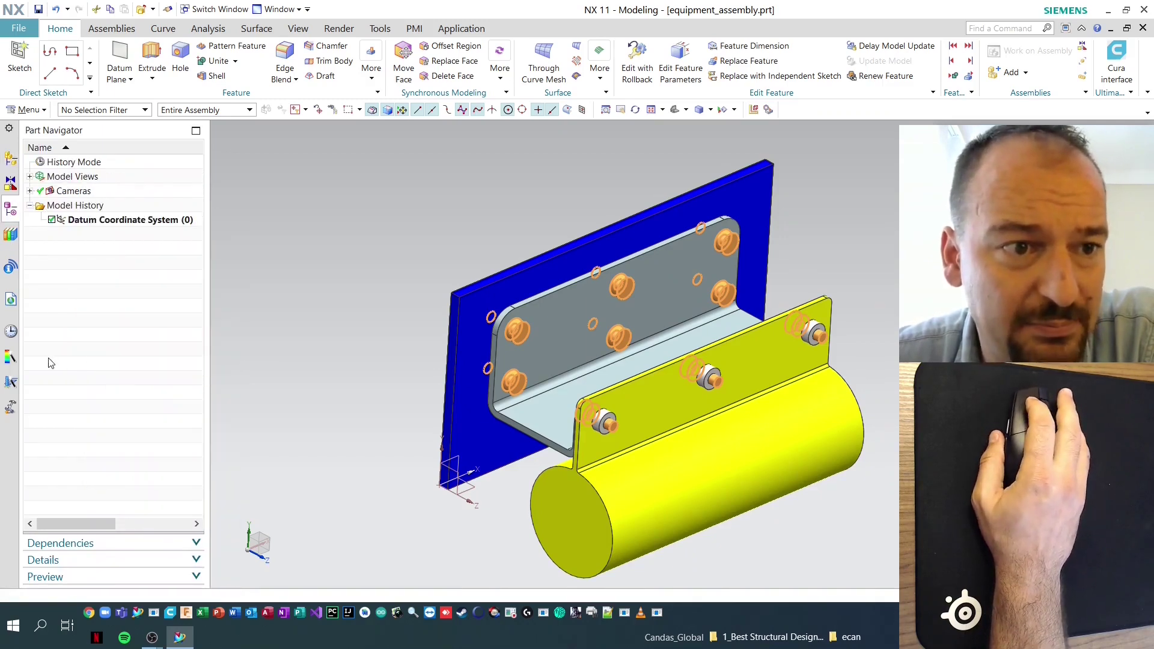
{"action": "right_click", "coordinate": [78, 306]}
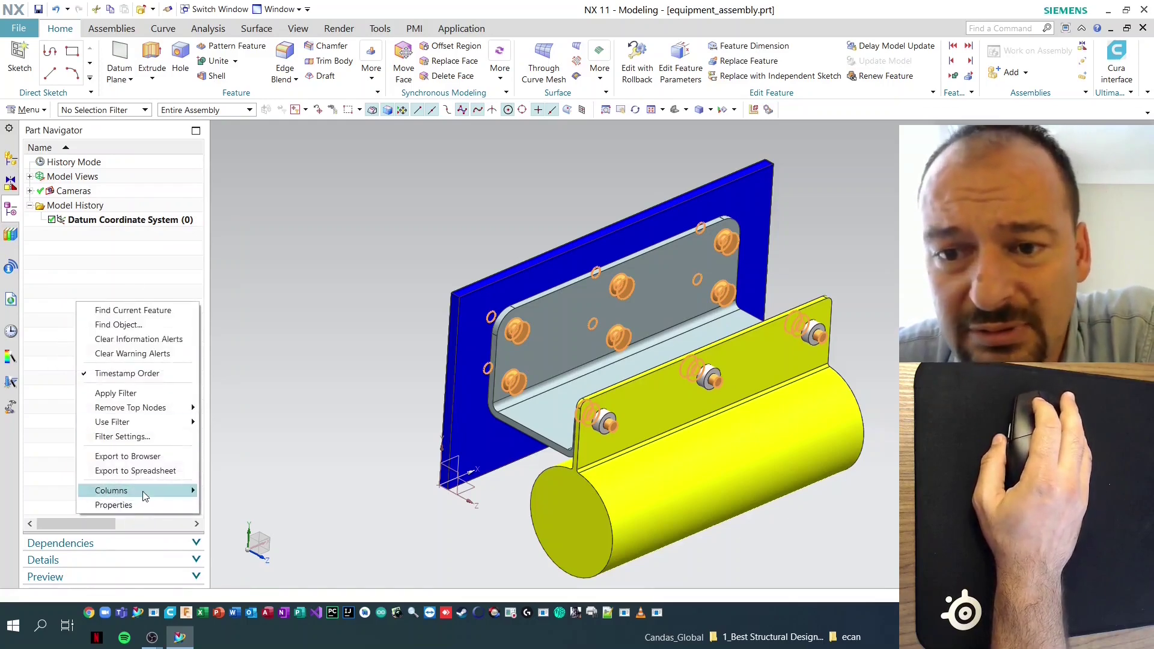
{"action": "mouse_move", "coordinate": [143, 492]}
{"action": "right_click", "coordinate": [482, 293]}
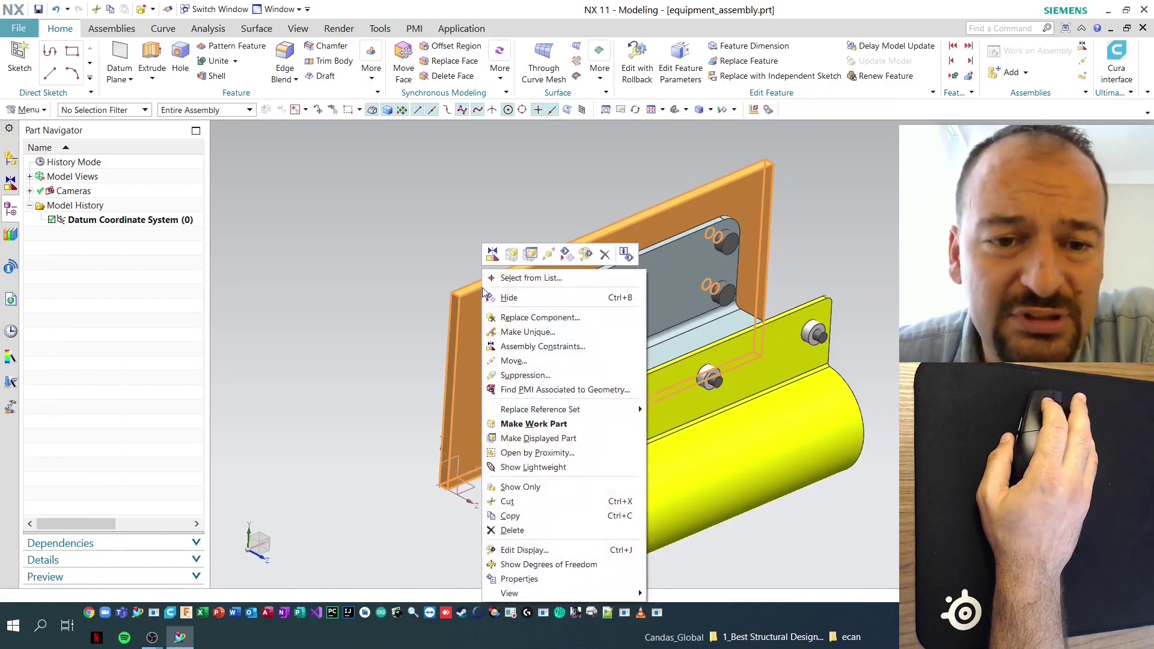
{"action": "middle_click_drag", "start_coordinate": [685, 329], "coordinate": [712, 328]}
{"action": "right_click", "coordinate": [715, 336]}
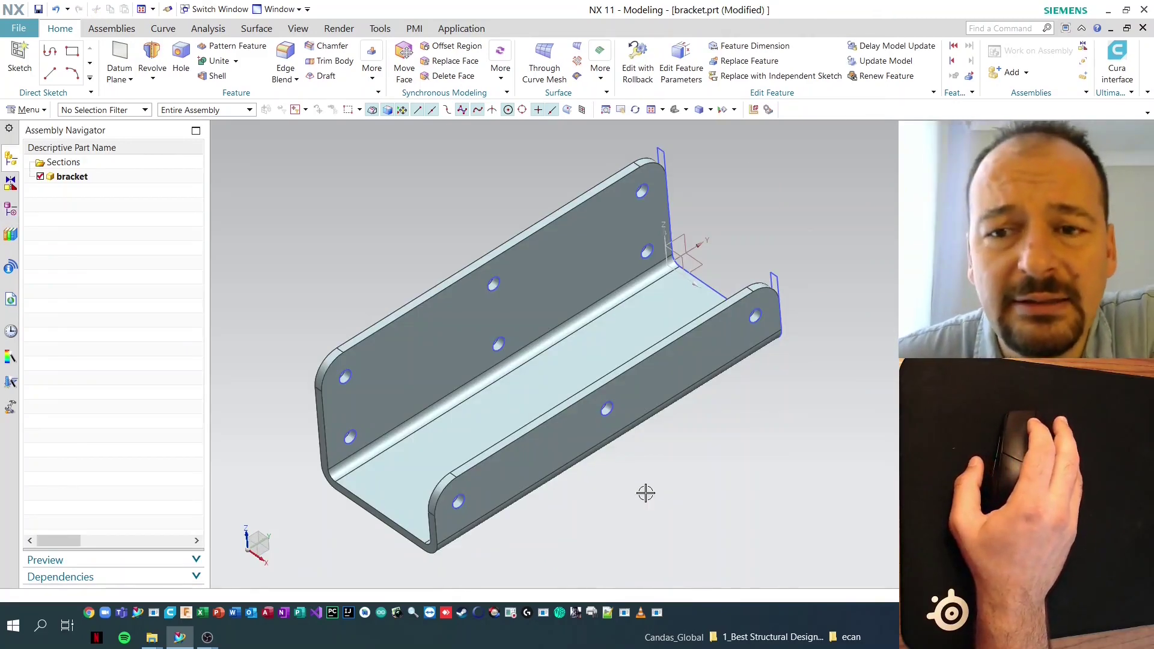
Select the bracket's geometry with successive overlapping rectangles until the whole part is covered, and deselect everything
{"action": "middle_click_drag", "start_coordinate": [646, 493], "coordinate": [679, 517], "text": "shift"}
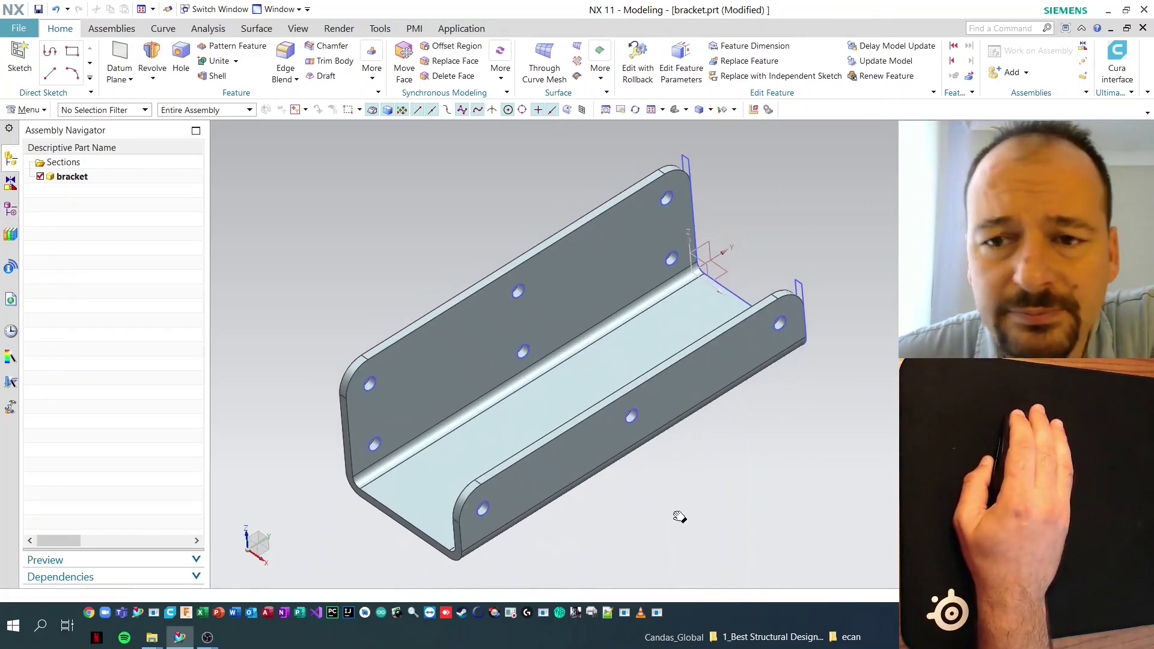
{"action": "scroll", "coordinate": [679, 516], "scroll_direction": "down", "scroll_amount": 4}
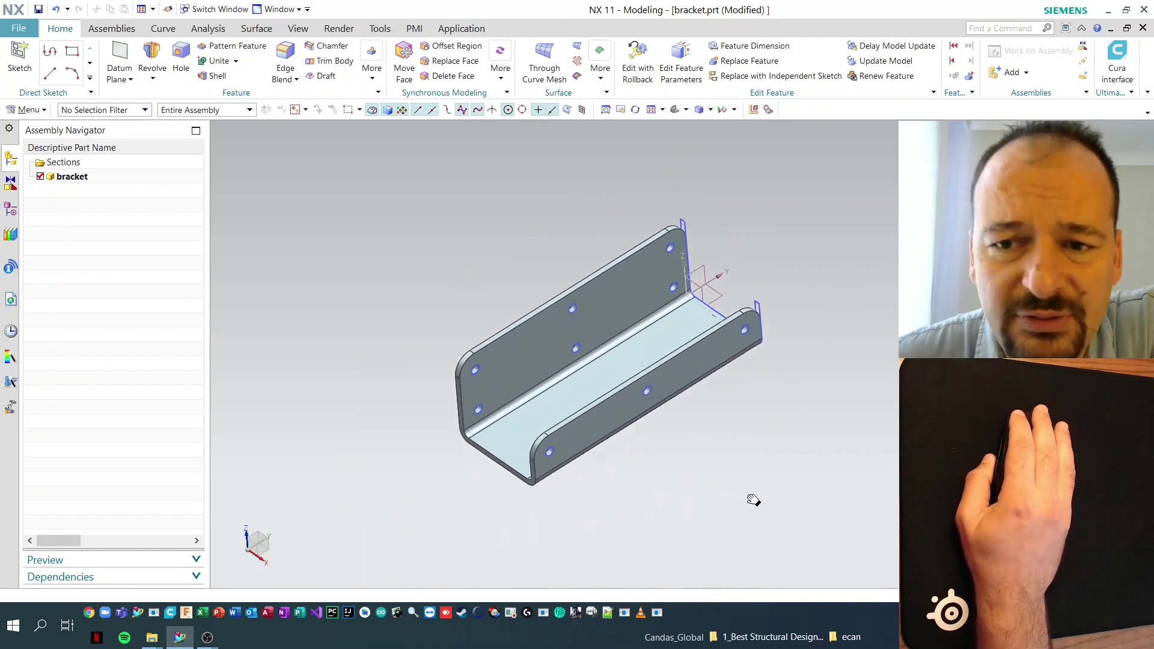
{"action": "middle_click_drag", "start_coordinate": [753, 500], "coordinate": [708, 486], "text": "shift"}
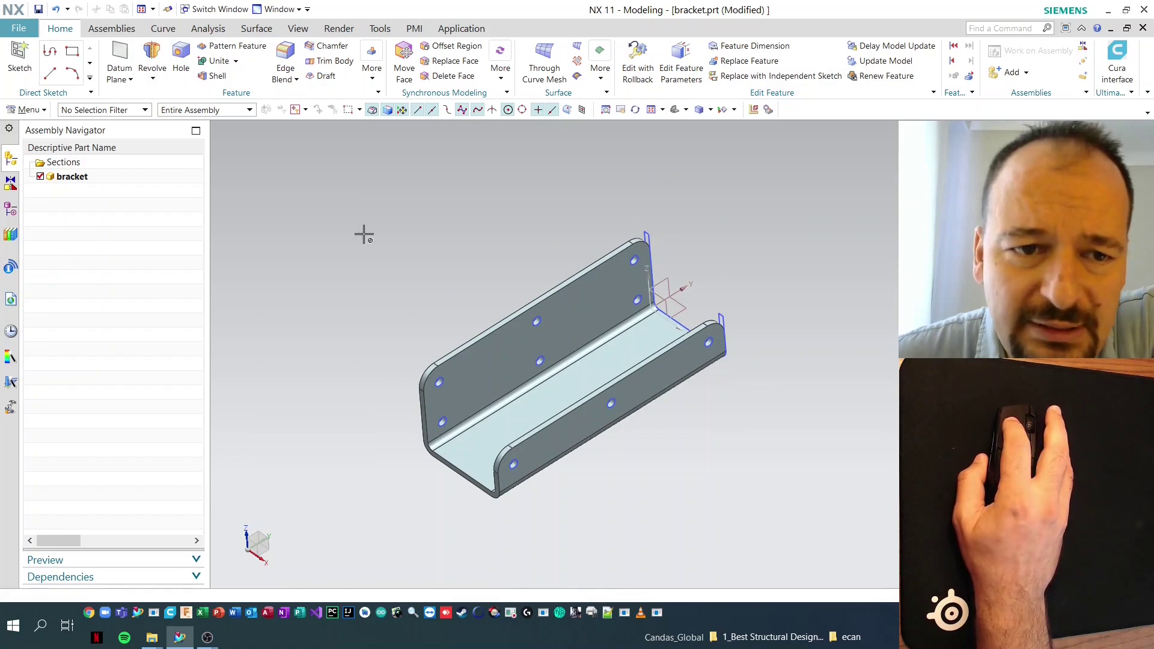
{"action": "left_click_drag", "start_coordinate": [363, 234], "coordinate": [589, 534]}
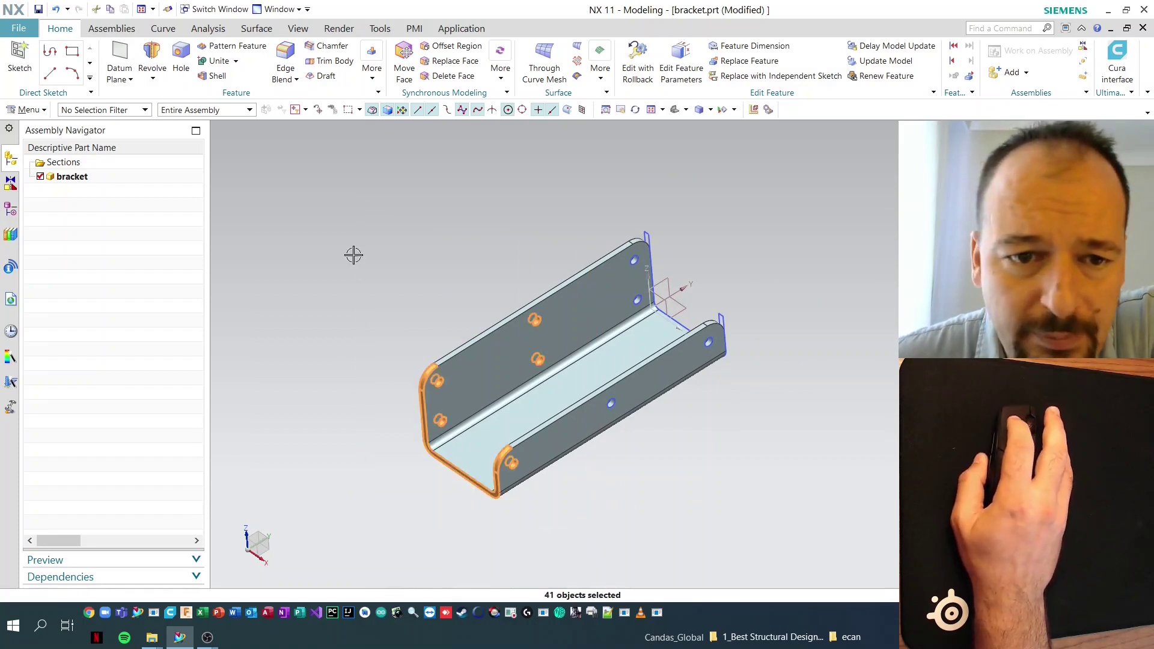
{"action": "left_click_drag", "start_coordinate": [349, 210], "coordinate": [555, 363]}
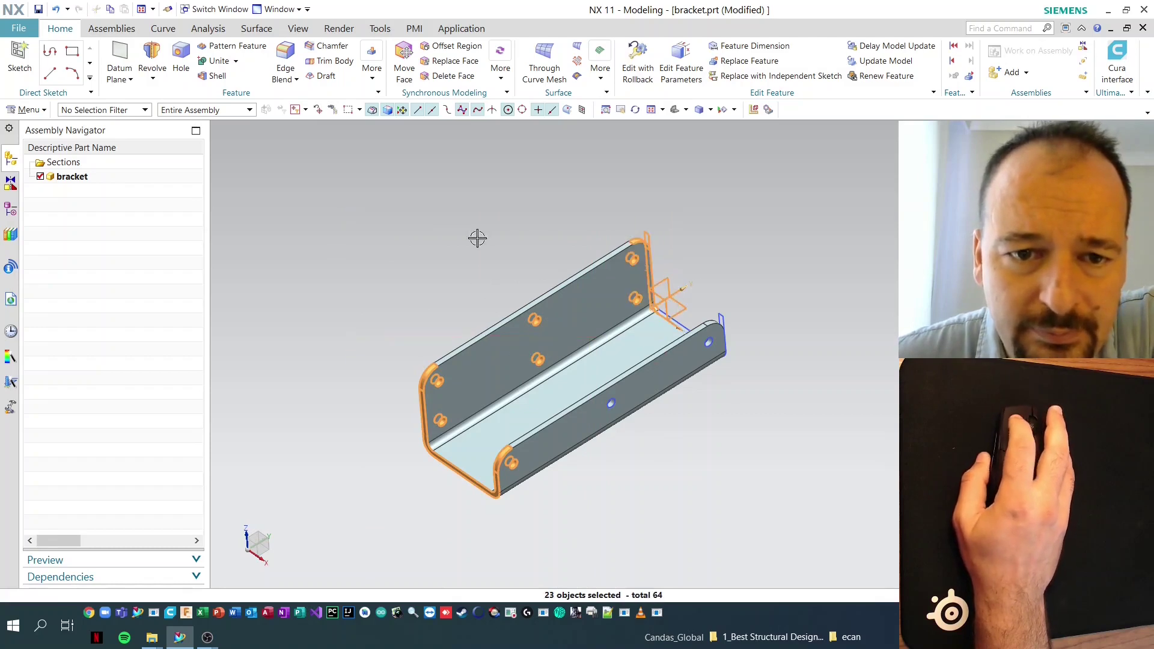
{"action": "left_click_drag", "start_coordinate": [461, 179], "coordinate": [747, 503]}
{"action": "left_click_drag", "start_coordinate": [267, 157], "coordinate": [745, 581]}
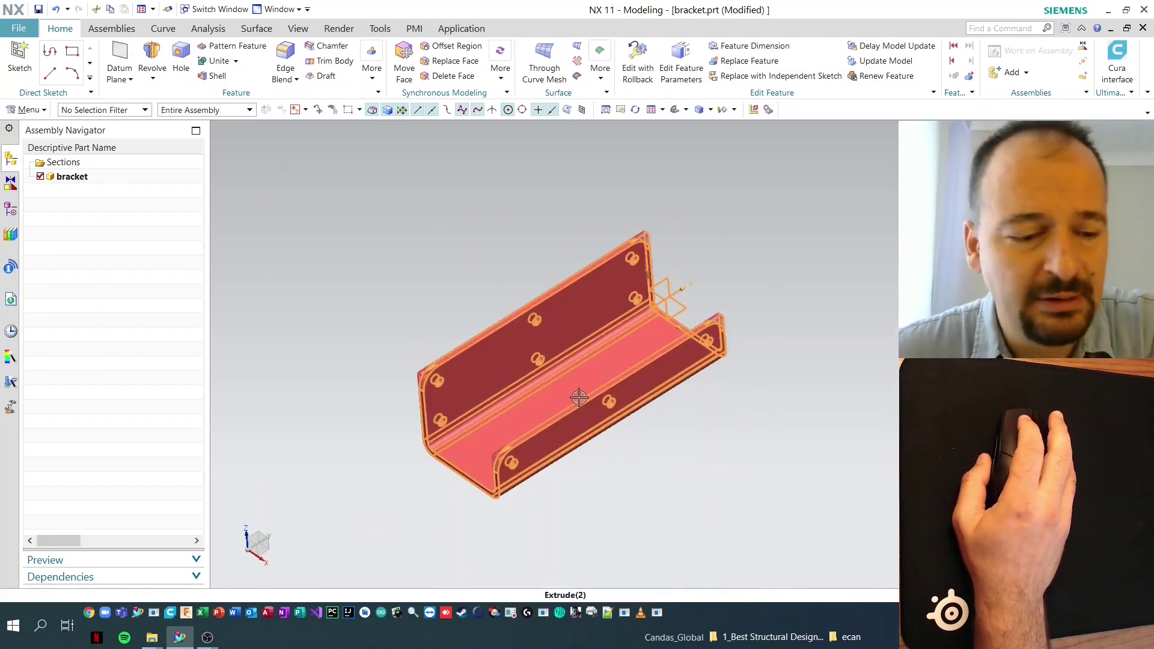
{"action": "left_click_drag", "start_coordinate": [314, 151], "coordinate": [767, 551], "text": "shift"}
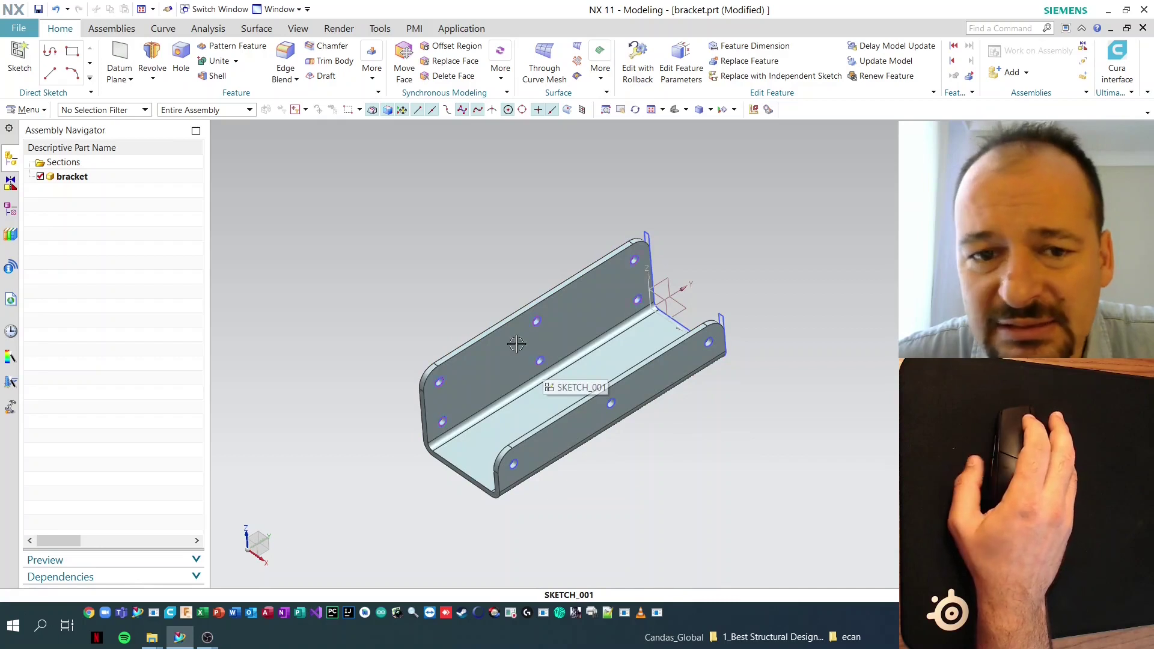
{"action": "key", "text": "Escape"}
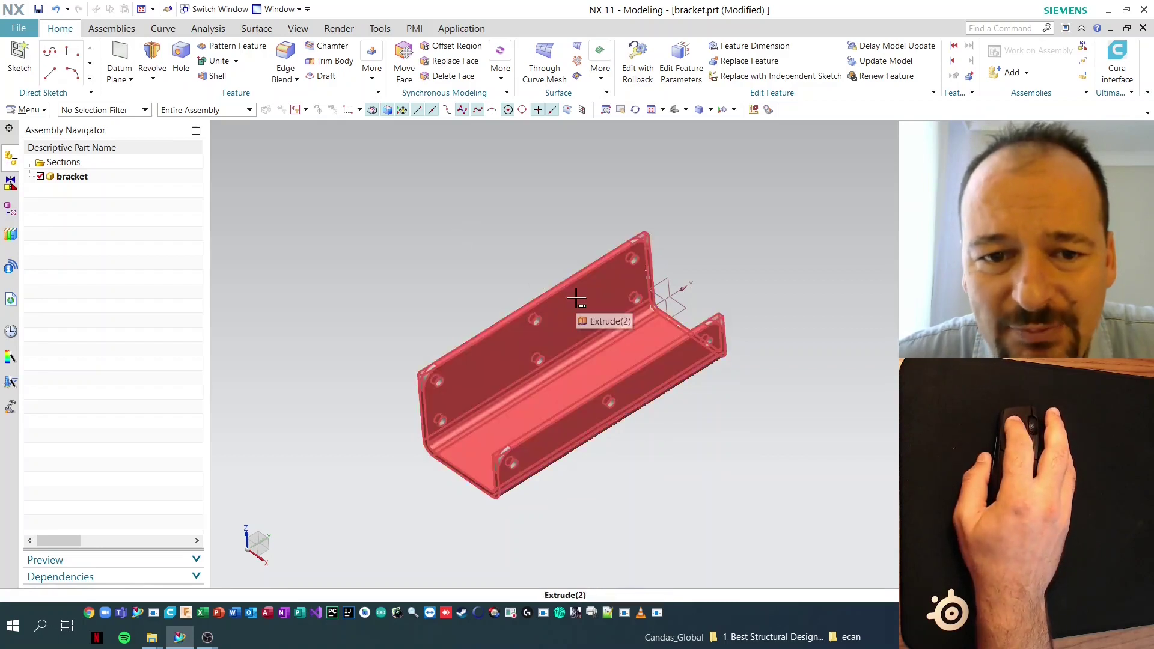
Use QuickPick on the bracket's tall flange to browse the overlapping candidates down to the solid body, without selecting any
{"action": "left_click", "coordinate": [576, 298]}
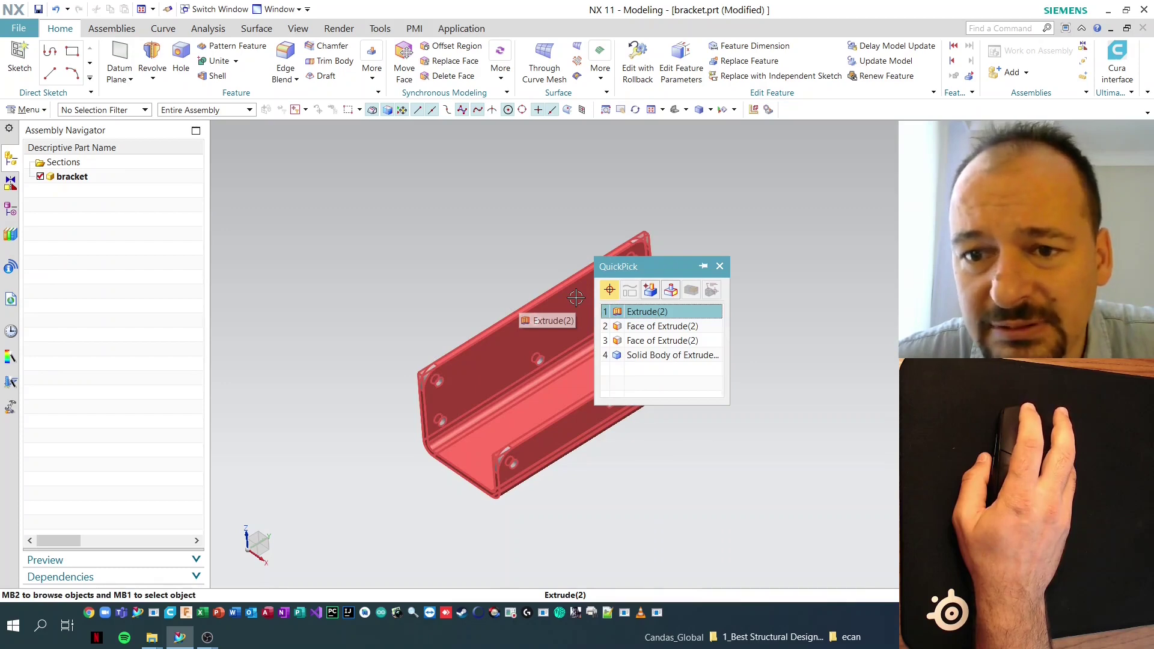
{"action": "left_click", "coordinate": [429, 264]}
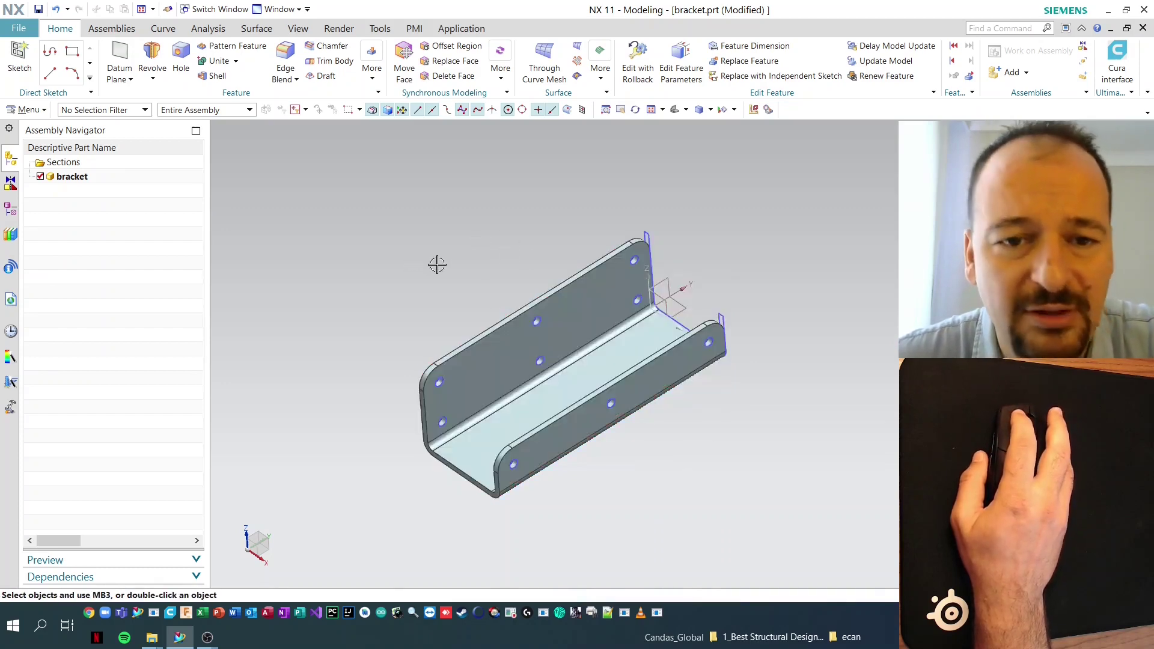
{"action": "left_click", "coordinate": [551, 310]}
{"action": "left_click_drag", "start_coordinate": [611, 274], "coordinate": [746, 144]}
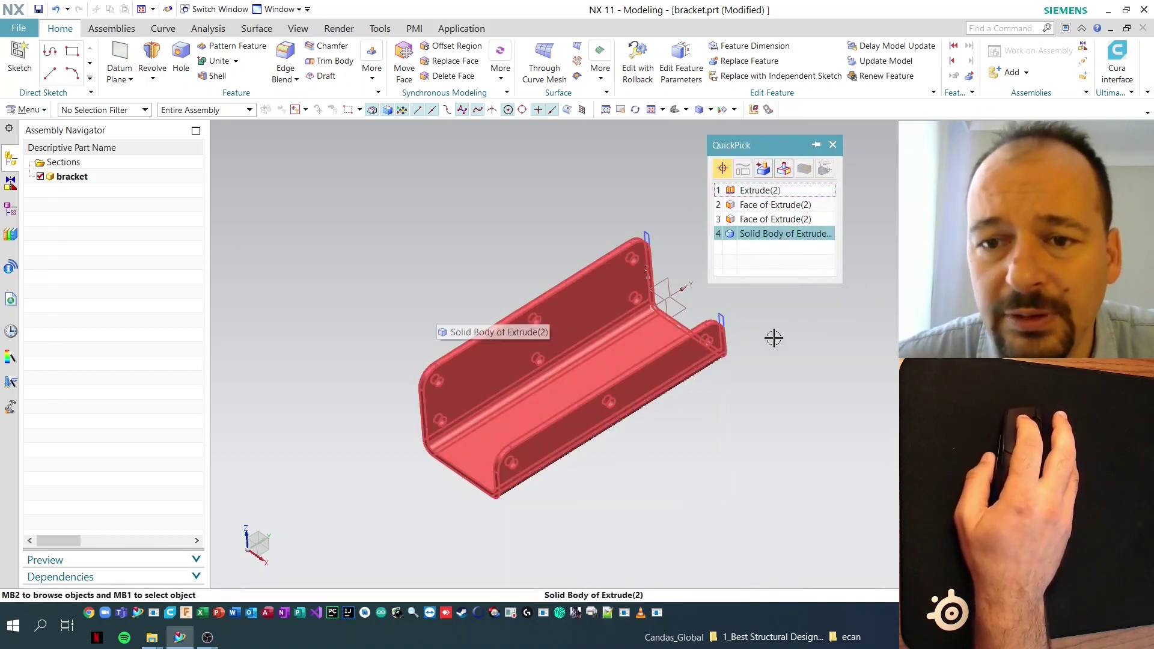
{"action": "key", "text": "Escape"}
Start a Revolve and select the three profile curves around the upper end of the bracket's tall flange as section
{"action": "middle_click_drag", "start_coordinate": [774, 339], "coordinate": [747, 498]}
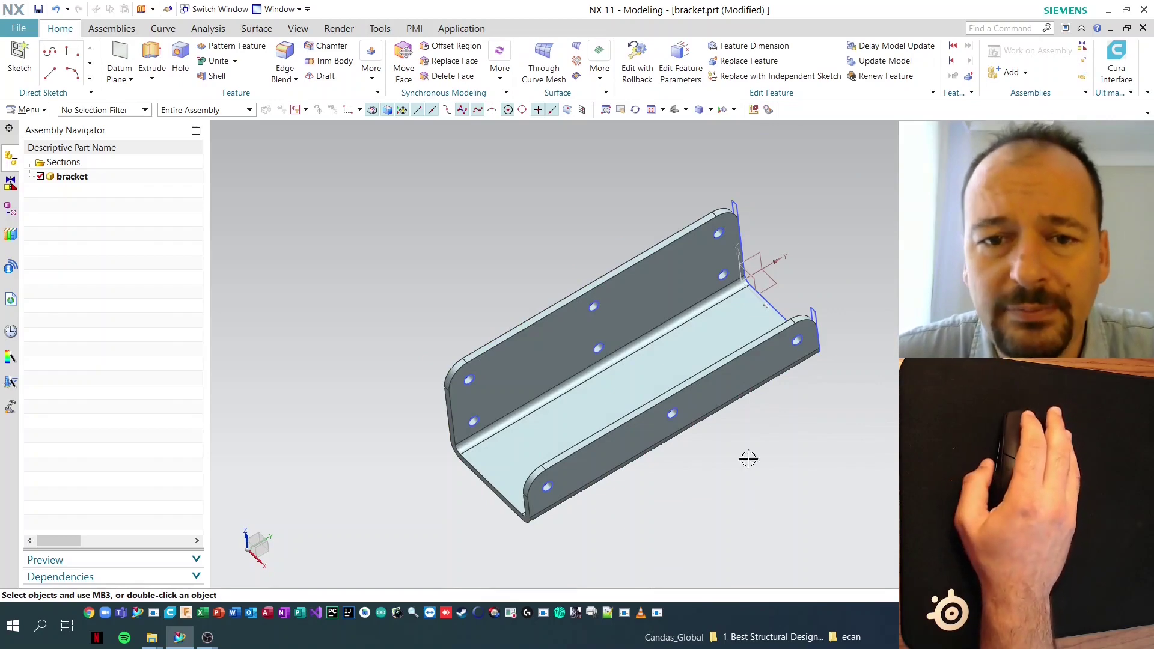
{"action": "middle_click_drag", "start_coordinate": [696, 361], "coordinate": [684, 334]}
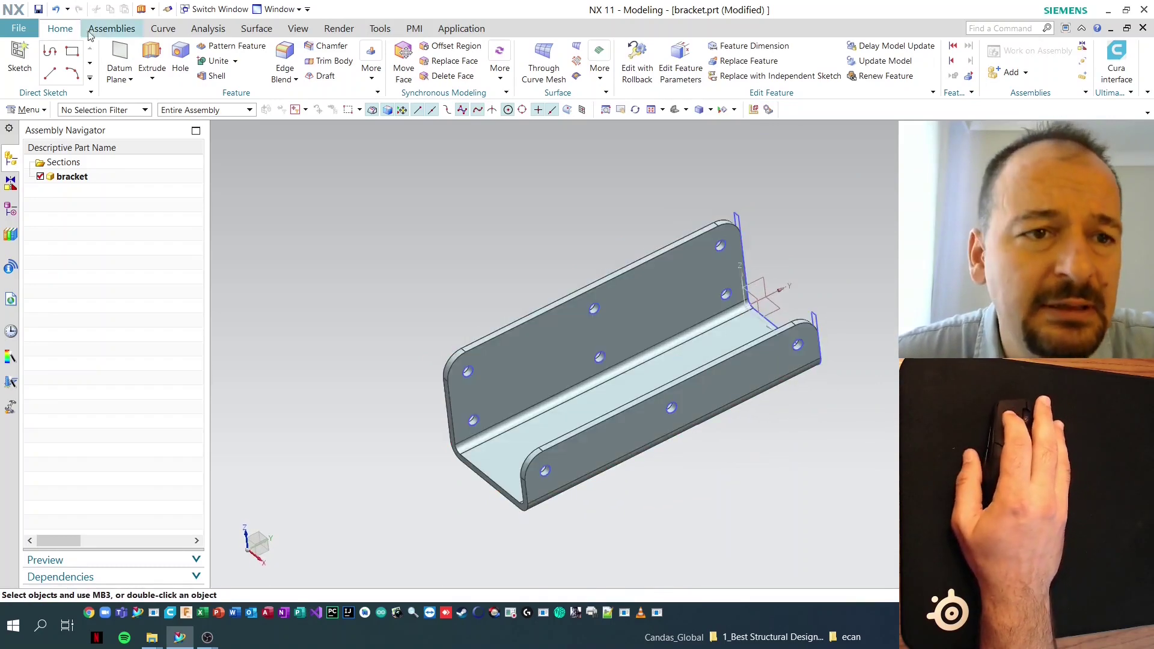
{"action": "left_click", "coordinate": [152, 78]}
{"action": "left_click", "coordinate": [152, 112]}
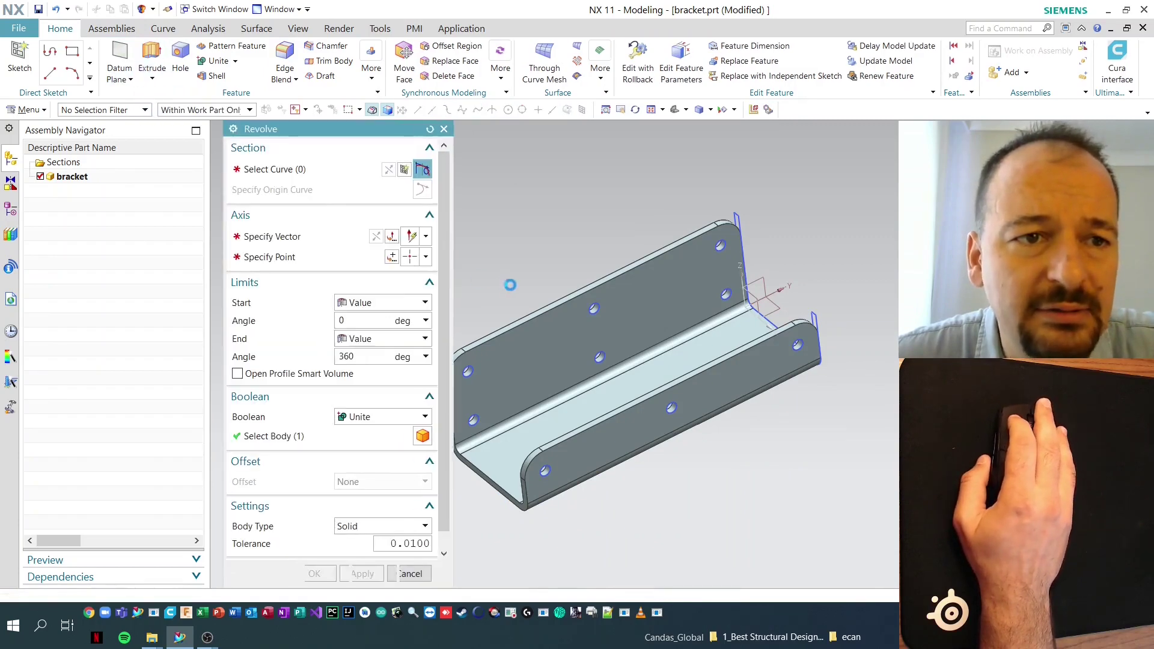
{"action": "mouse_move", "coordinate": [672, 294]}
{"action": "middle_mouse_down"}
{"action": "mouse_move", "coordinate": [593, 351]}
{"action": "mouse_move", "coordinate": [806, 415]}
{"action": "middle_mouse_up"}
{"action": "scroll", "coordinate": [805, 414], "scroll_direction": "up", "scroll_amount": 3}
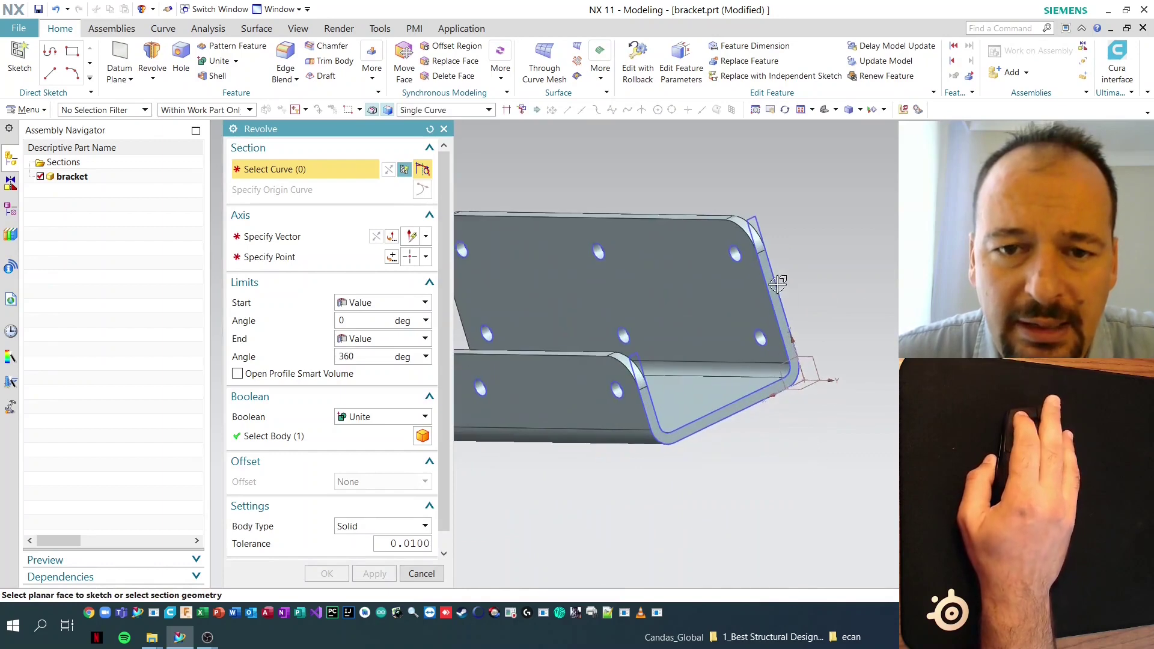
{"action": "left_click", "coordinate": [756, 220]}
{"action": "scroll", "coordinate": [761, 224], "scroll_direction": "up", "scroll_amount": 4}
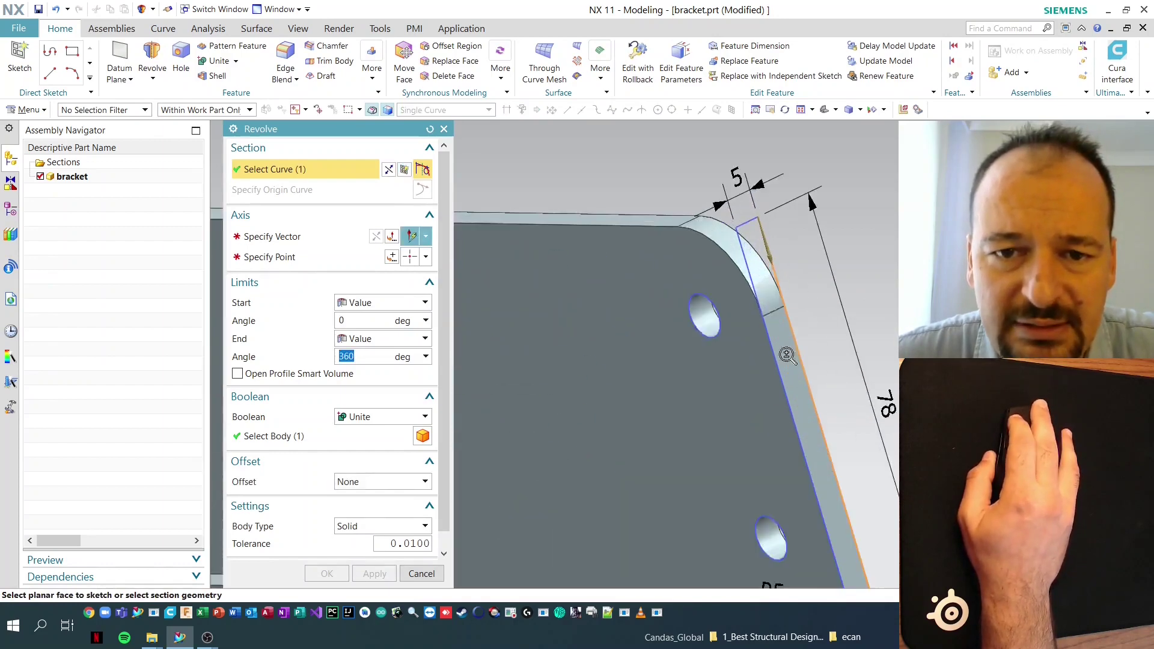
{"action": "left_click", "coordinate": [729, 263]}
{"action": "left_click", "coordinate": [781, 306]}
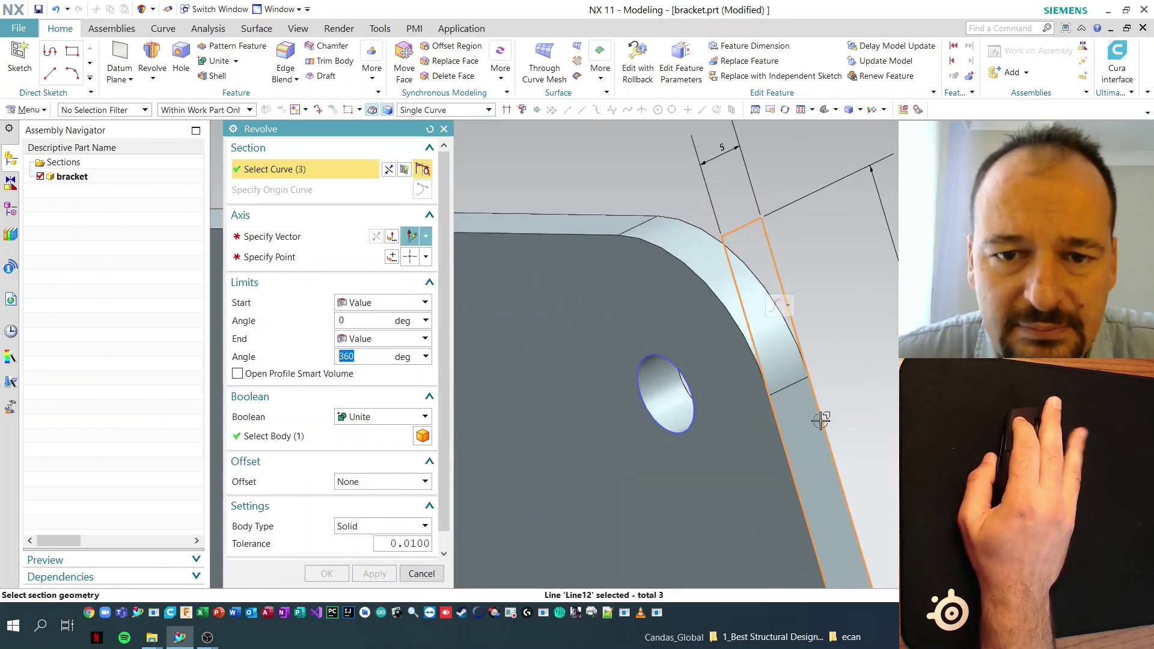
Add both bend arcs at the base of the tall flange and the outer line of the bracket's floor to the section
{"action": "middle_click_drag", "start_coordinate": [761, 437], "coordinate": [761, 309], "text": "shift"}
{"action": "scroll", "coordinate": [762, 308], "scroll_direction": "down", "scroll_amount": 4}
{"action": "scroll", "coordinate": [823, 463], "scroll_direction": "up", "scroll_amount": 5}
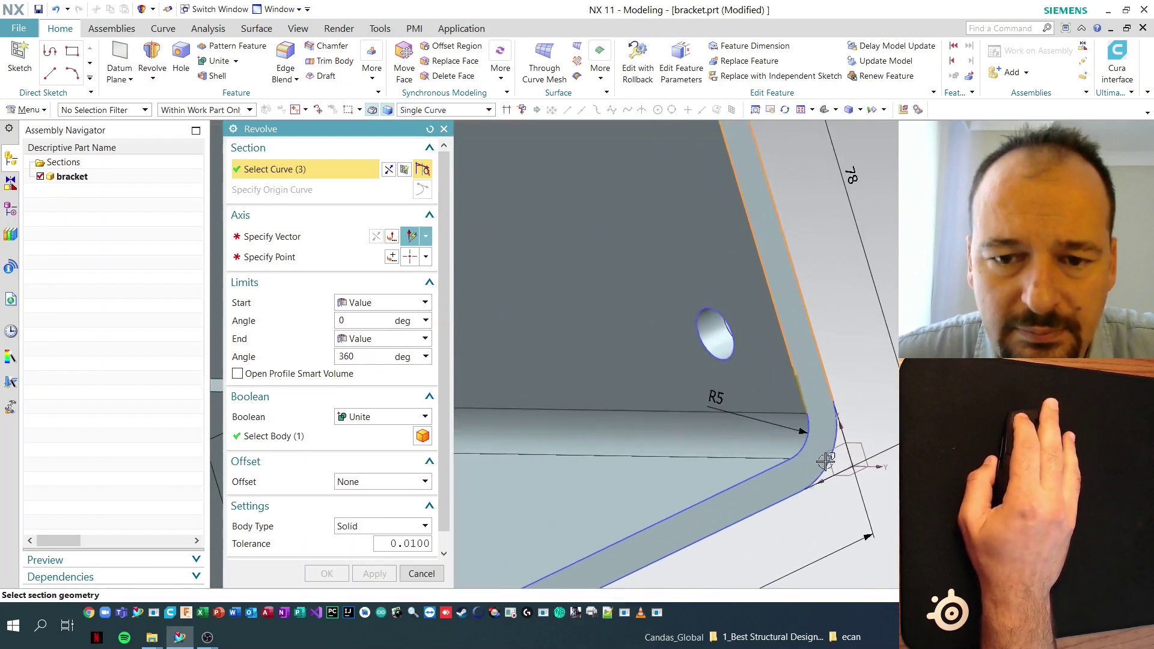
{"action": "left_click", "coordinate": [835, 438]}
{"action": "left_click", "coordinate": [806, 444]}
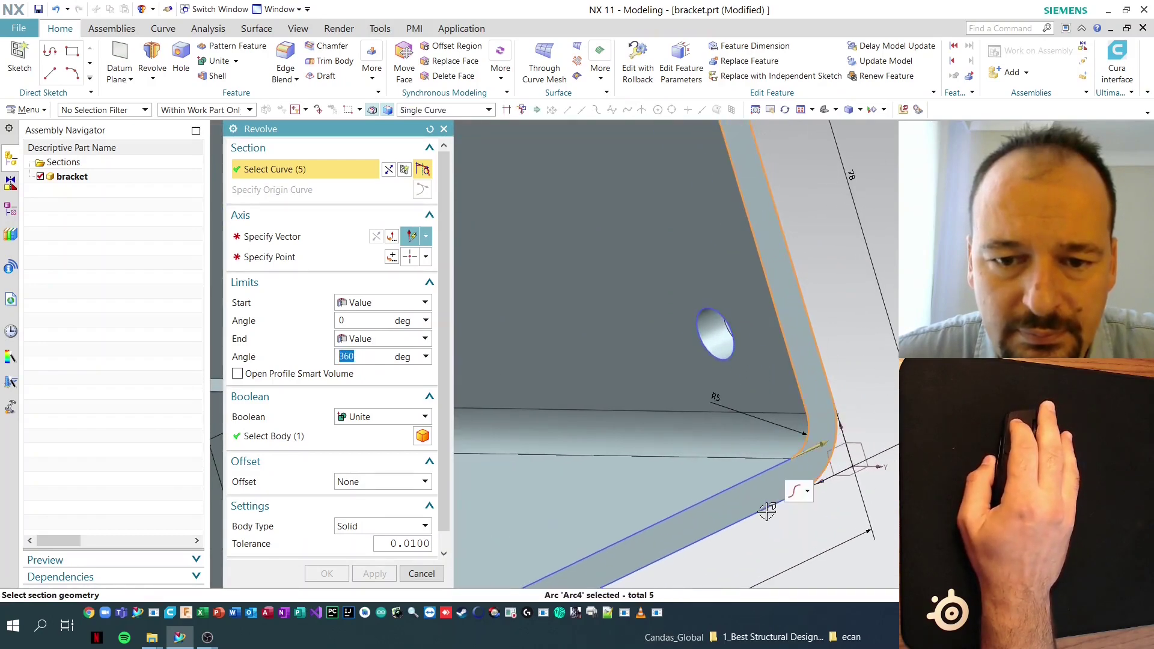
{"action": "left_click", "coordinate": [681, 533]}
Add the short flange's outer bend arc, outer line, top line and inner line to the Revolve section
{"action": "middle_click_drag", "start_coordinate": [681, 533], "coordinate": [782, 270]}
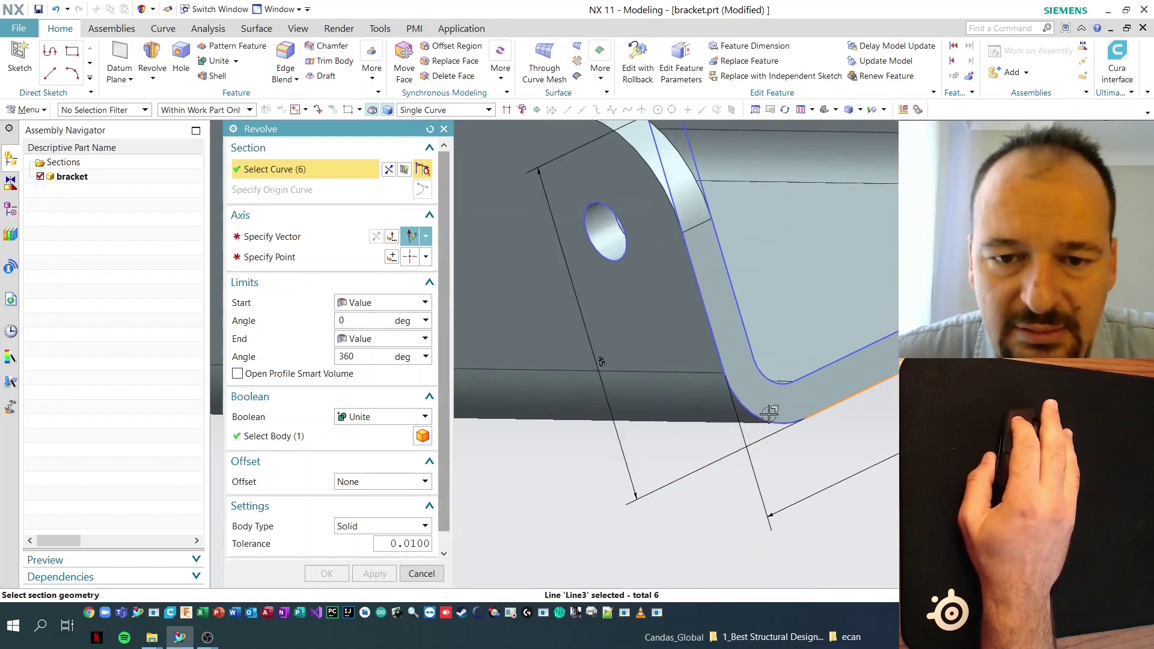
{"action": "left_click", "coordinate": [741, 401]}
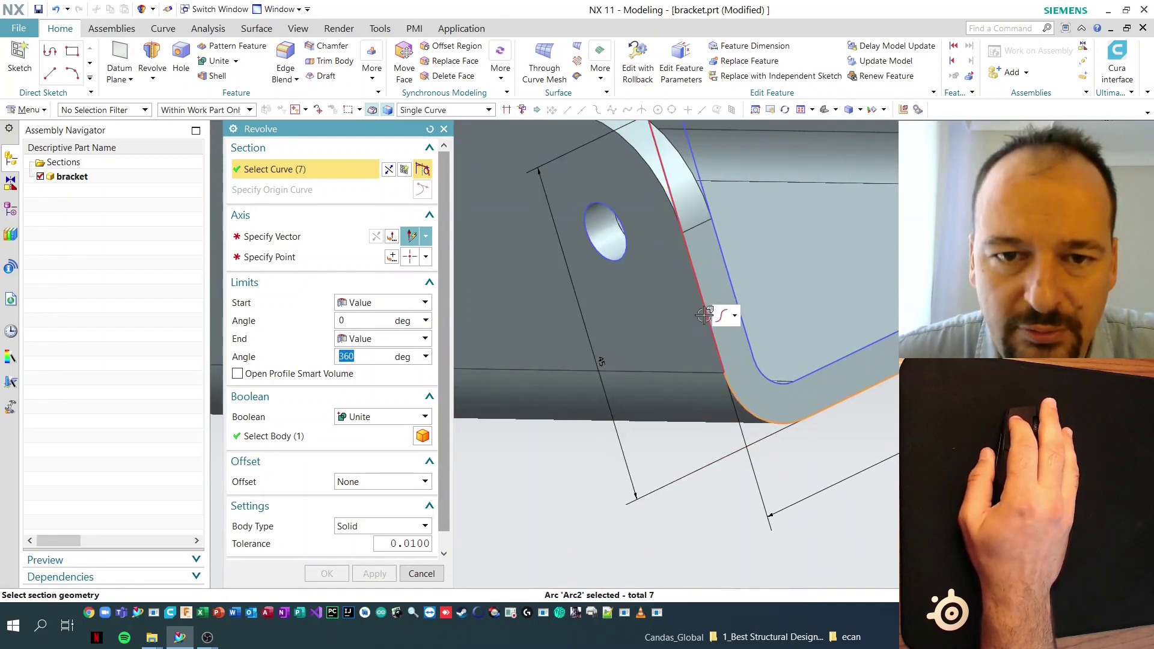
{"action": "left_click", "coordinate": [691, 246]}
{"action": "middle_click_drag", "start_coordinate": [703, 247], "coordinate": [741, 479], "text": "shift"}
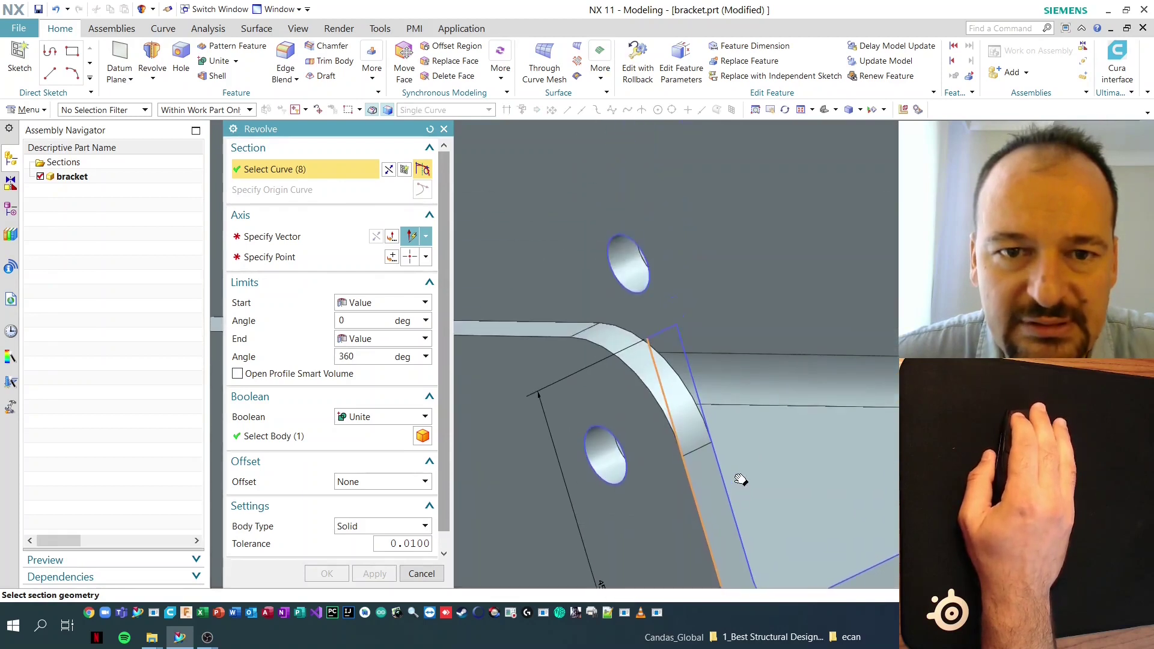
{"action": "left_click", "coordinate": [663, 317]}
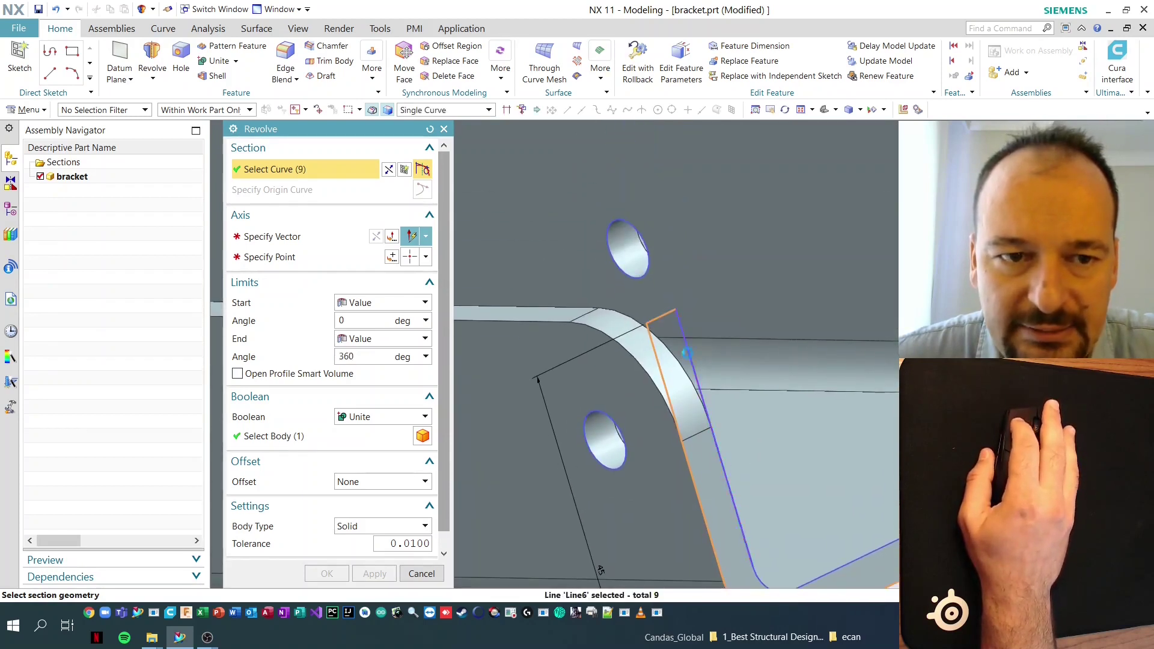
{"action": "left_click", "coordinate": [686, 353]}
Close the Revolve section with the short flange's inner bend arc and the inner line of the bracket's floor
{"action": "middle_click_drag", "start_coordinate": [831, 474], "coordinate": [750, 338], "text": "shift"}
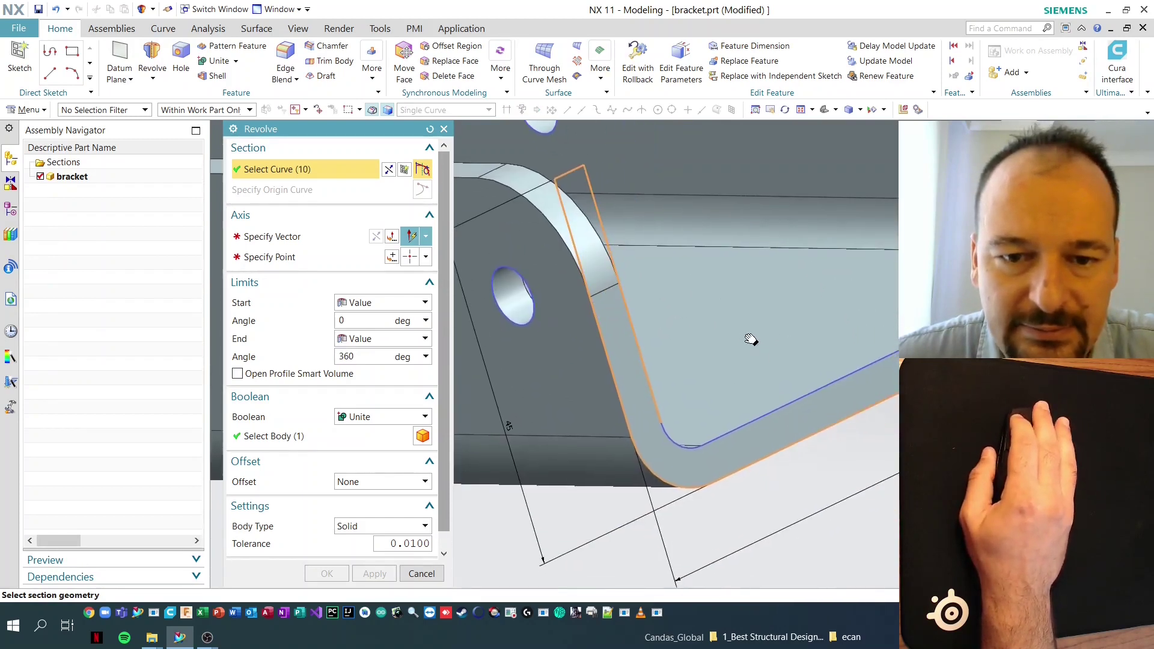
{"action": "left_click", "coordinate": [665, 432]}
{"action": "left_click", "coordinate": [738, 426]}
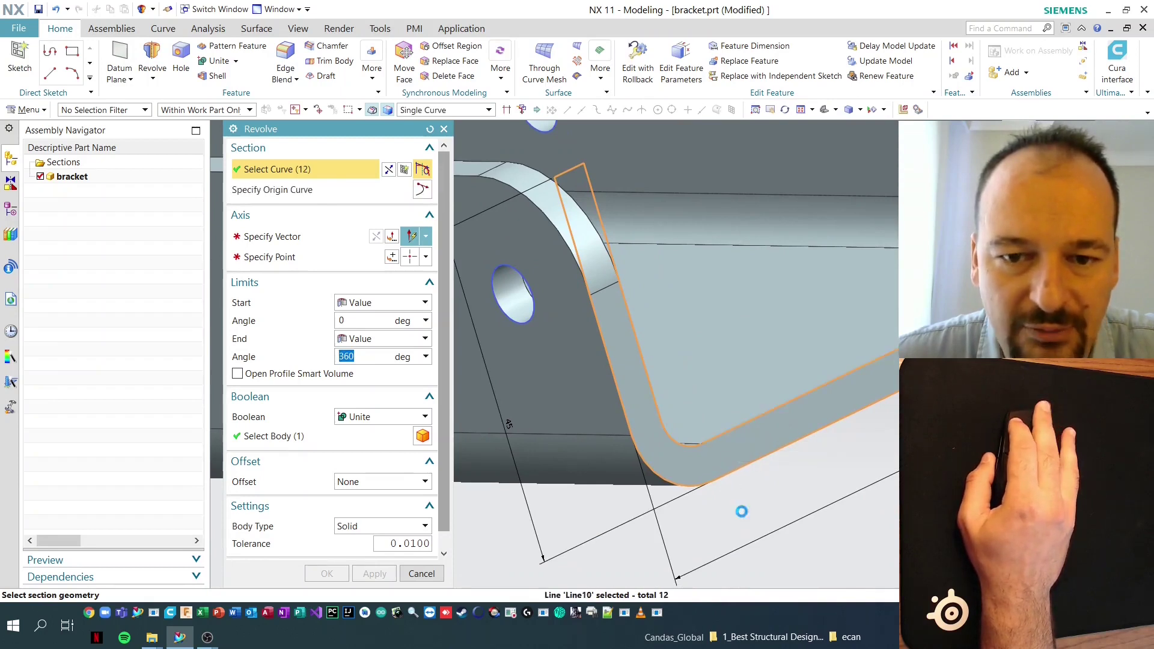
{"action": "scroll", "coordinate": [742, 511], "scroll_direction": "down", "scroll_amount": 5}
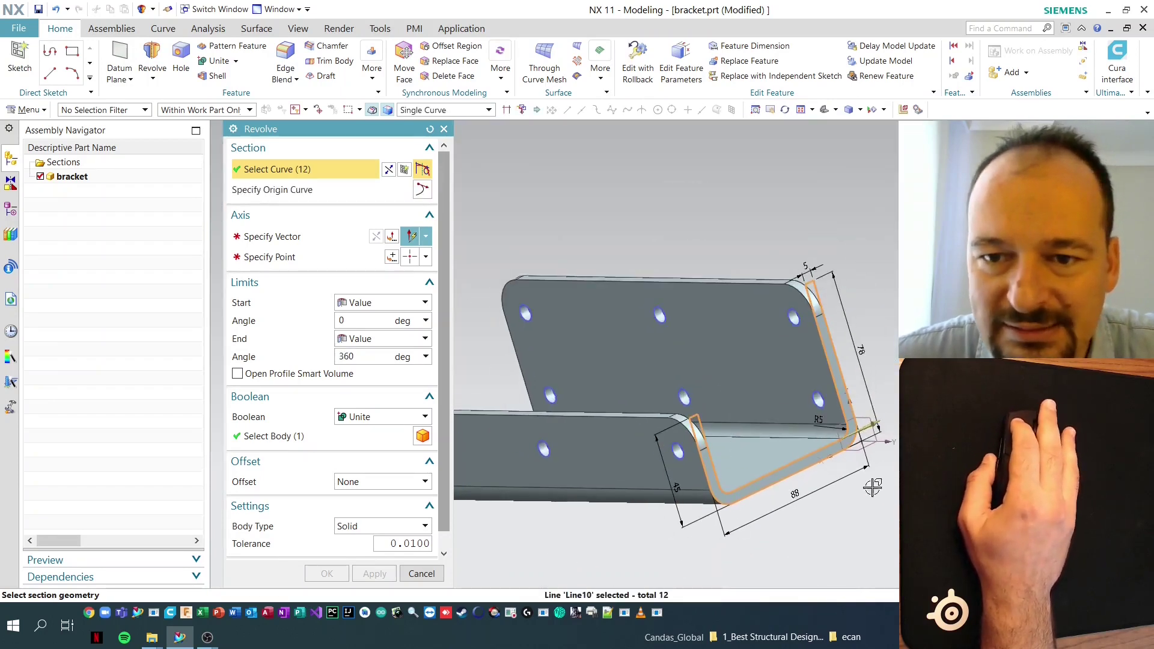
Use the Z axis of the datum coordinate system as the axis and revolve the section 360 degrees, united with the bracket
{"action": "middle_click", "coordinate": [762, 214]}
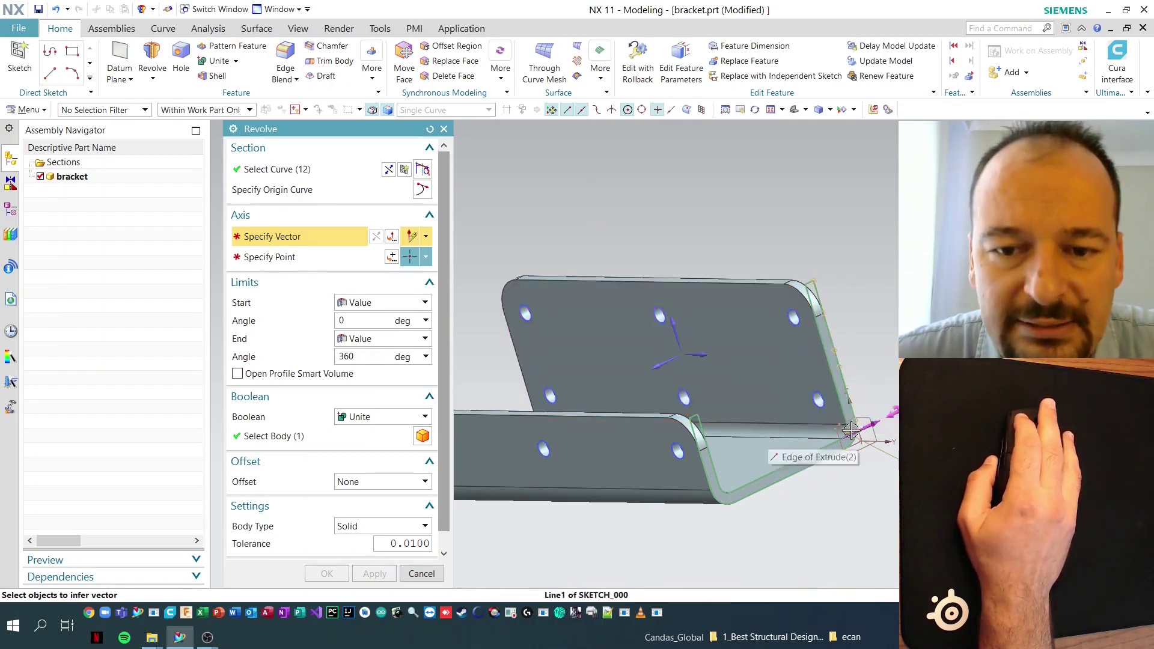
{"action": "scroll", "coordinate": [851, 409], "scroll_direction": "up", "scroll_amount": 3}
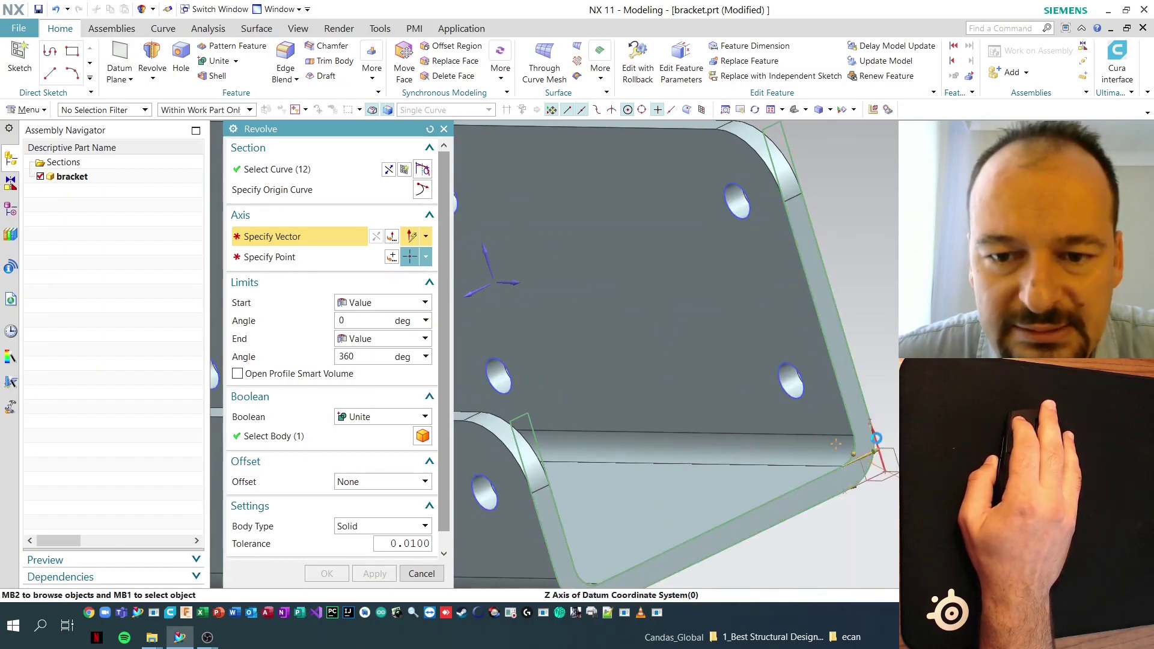
{"action": "left_click", "coordinate": [866, 451]}
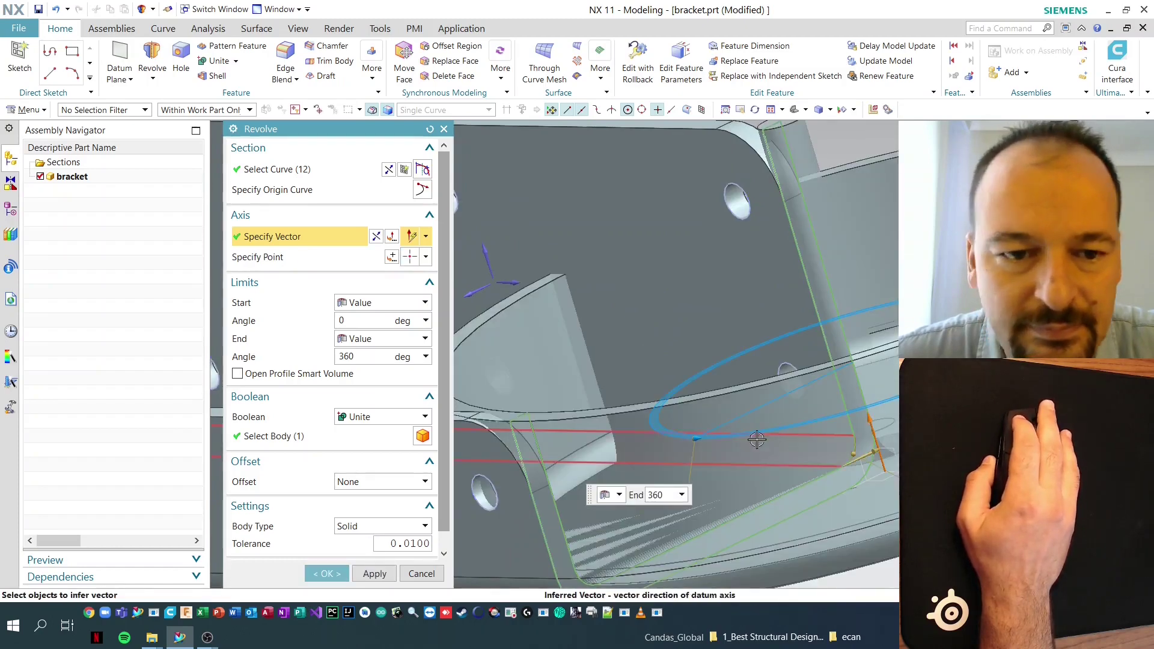
{"action": "scroll", "coordinate": [652, 434], "scroll_direction": "down", "scroll_amount": 5}
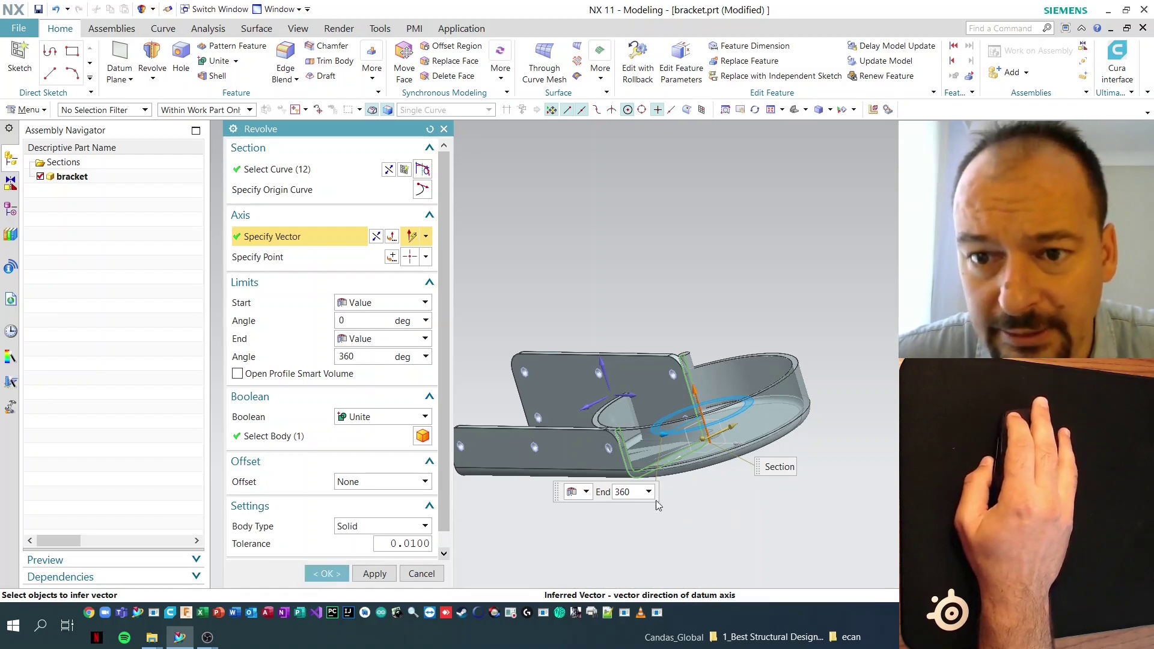
{"action": "middle_click", "coordinate": [703, 503]}
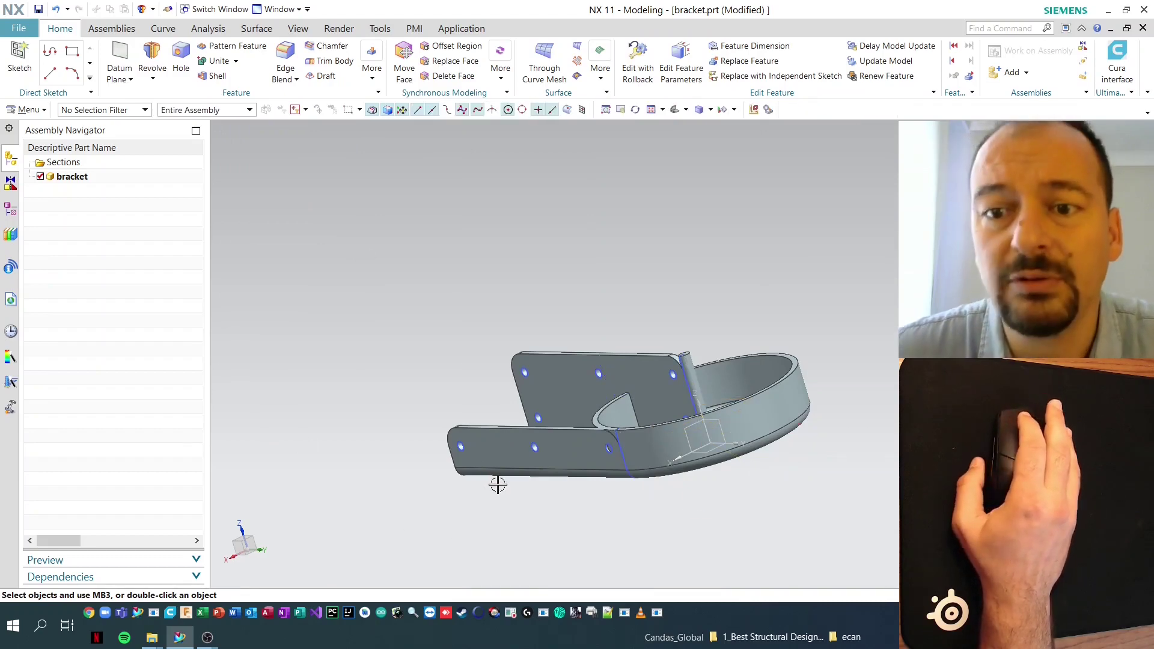
Inspect the revolved shape from several angles and undo the Revolve
{"action": "middle_click_drag", "start_coordinate": [688, 351], "coordinate": [766, 265]}
{"action": "scroll", "coordinate": [709, 299], "scroll_direction": "up", "scroll_amount": 5}
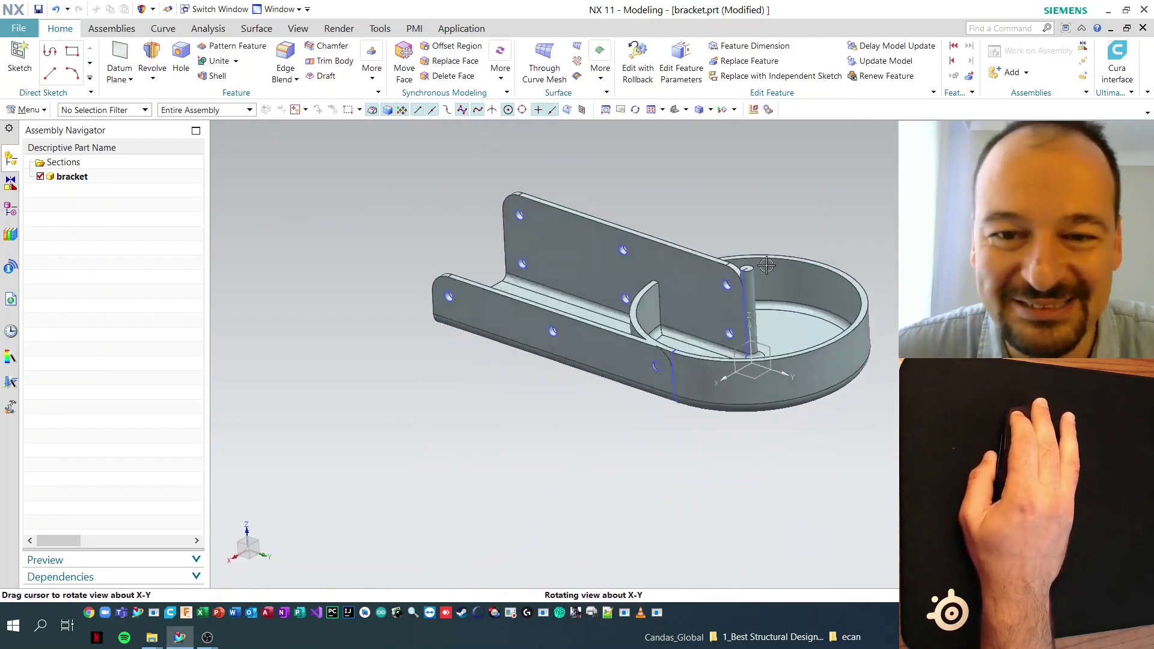
{"action": "middle_click_drag", "start_coordinate": [751, 329], "coordinate": [692, 409]}
{"action": "scroll", "coordinate": [748, 310], "scroll_direction": "down", "scroll_amount": 2}
{"action": "key", "text": "ctrl+z"}
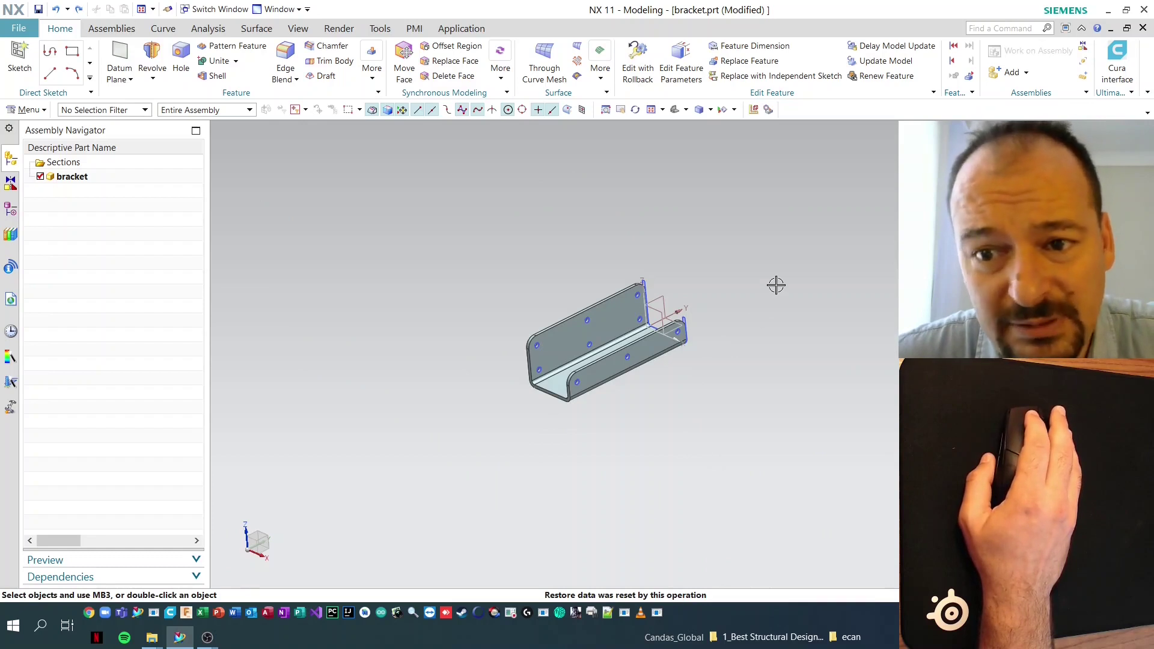
Fit the bracket to the view twice, first with the radial shortcut and again with the context command
{"action": "right_click", "coordinate": [806, 240]}
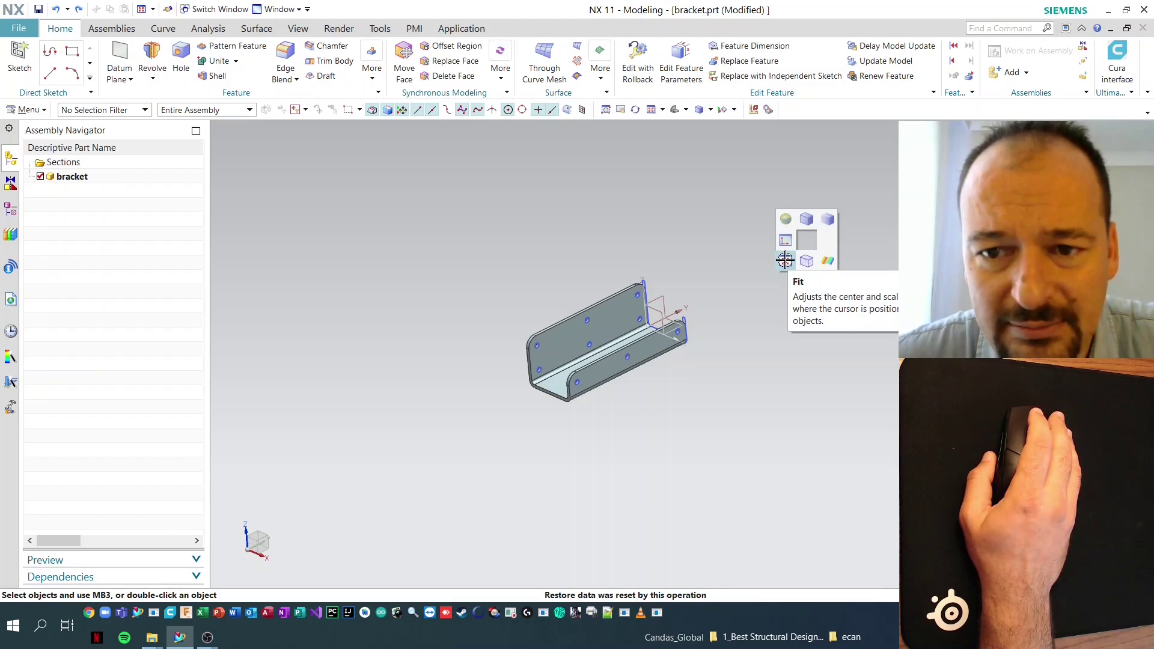
{"action": "left_click", "coordinate": [785, 260]}
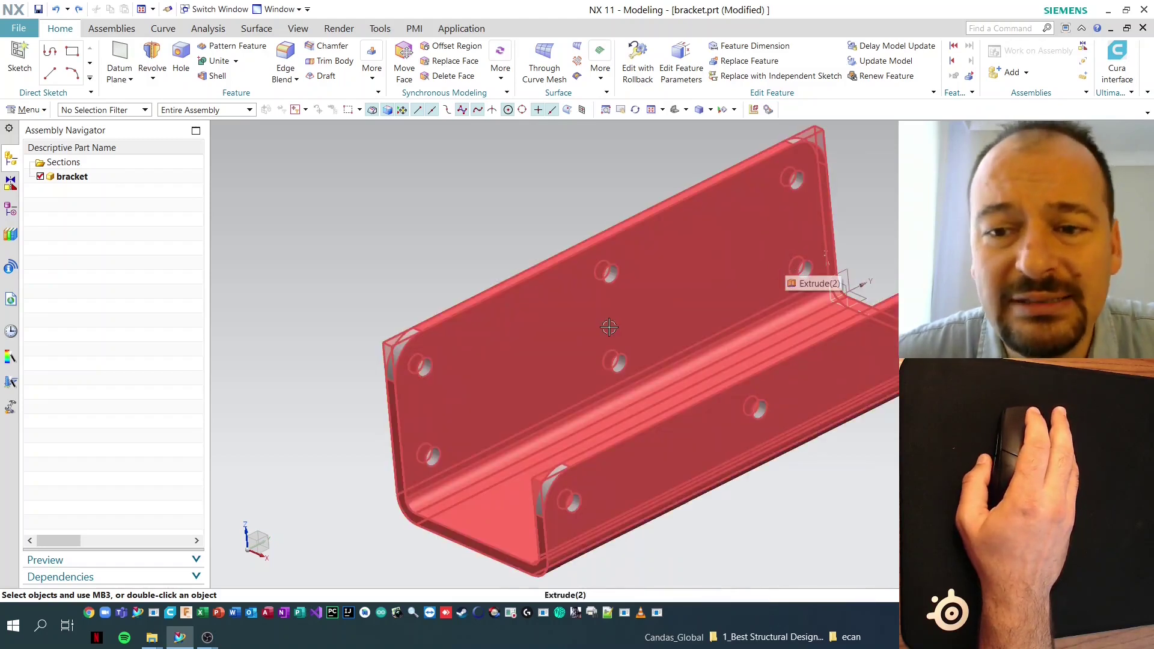
{"action": "scroll", "coordinate": [603, 241], "scroll_direction": "up", "scroll_amount": 5}
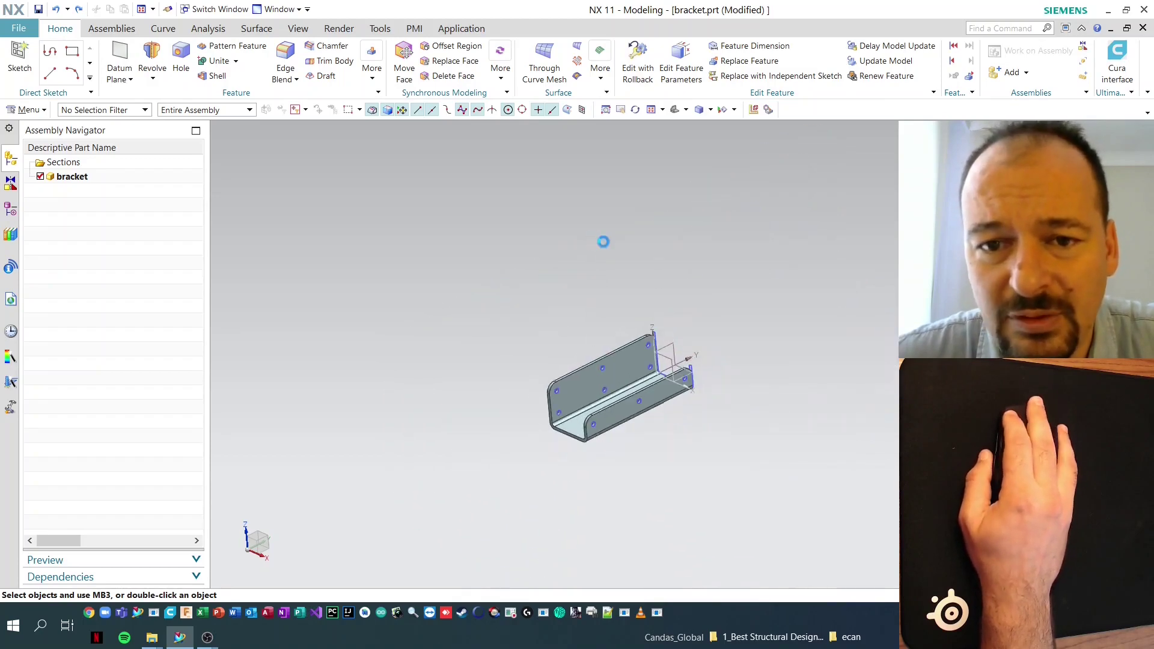
{"action": "right_click", "coordinate": [784, 244]}
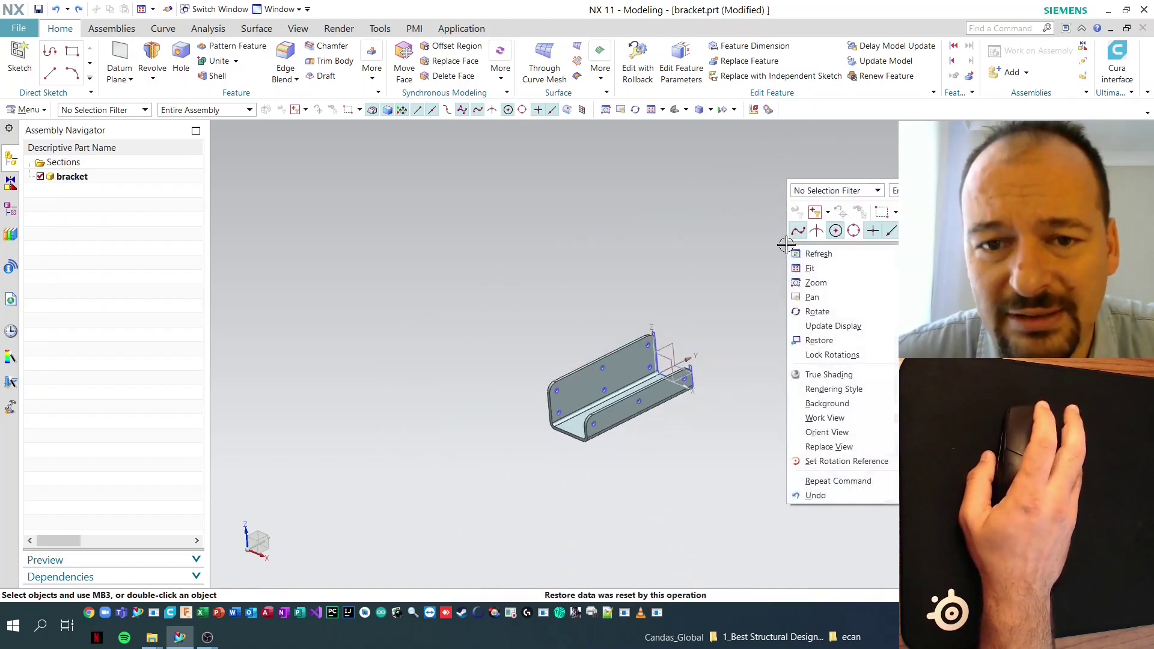
{"action": "left_click", "coordinate": [810, 268]}
Practise zooming, panning and rotating around the bracket until a close-up of the tall flange beside a hole fills the view
{"action": "scroll", "coordinate": [690, 322], "scroll_direction": "down", "scroll_amount": 2}
{"action": "scroll", "coordinate": [589, 262], "scroll_direction": "up", "scroll_amount": 3}
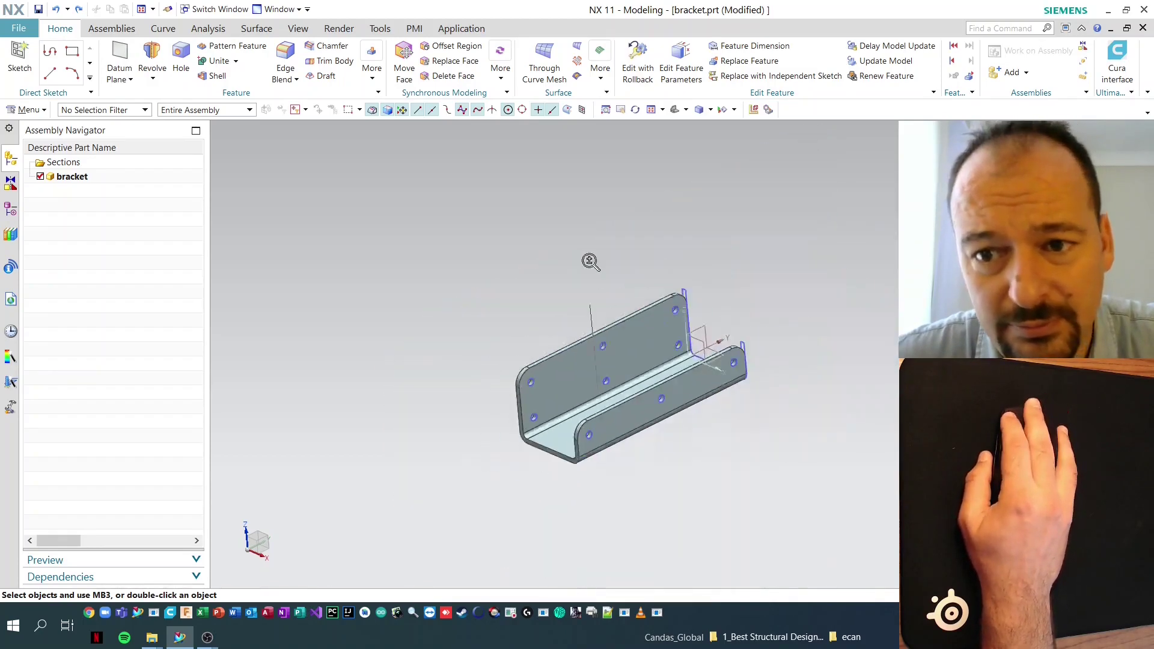
{"action": "scroll", "coordinate": [590, 262], "scroll_direction": "up", "scroll_amount": 2}
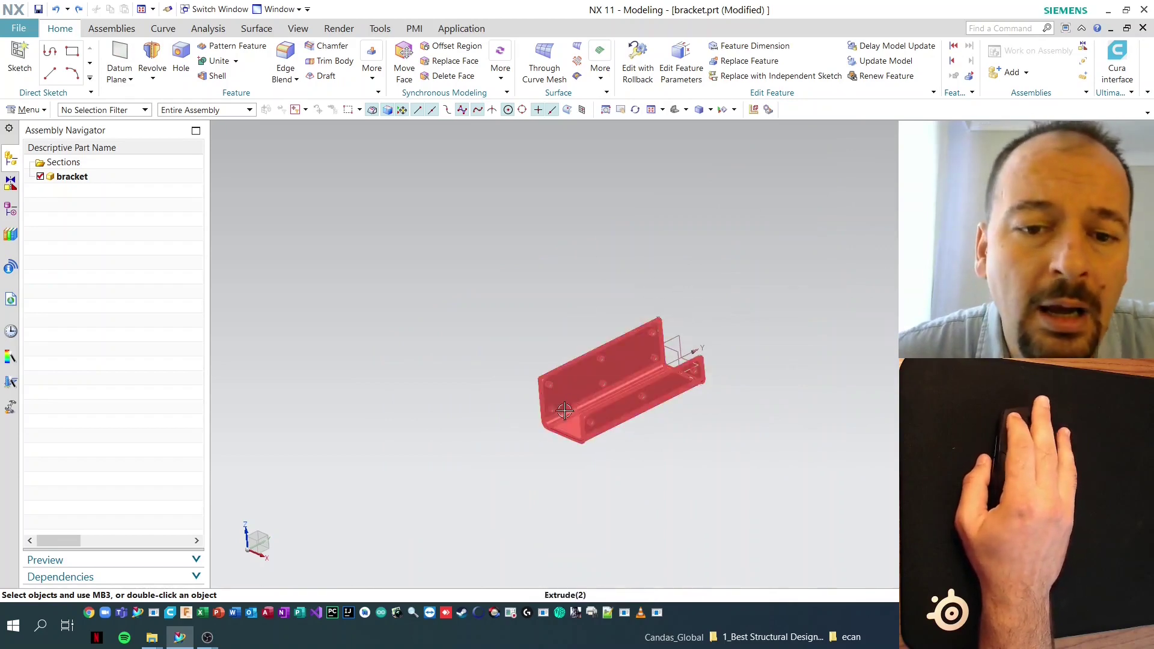
{"action": "scroll", "coordinate": [565, 410], "scroll_direction": "down", "scroll_amount": 2}
{"action": "scroll", "coordinate": [625, 399], "scroll_direction": "down", "scroll_amount": 4}
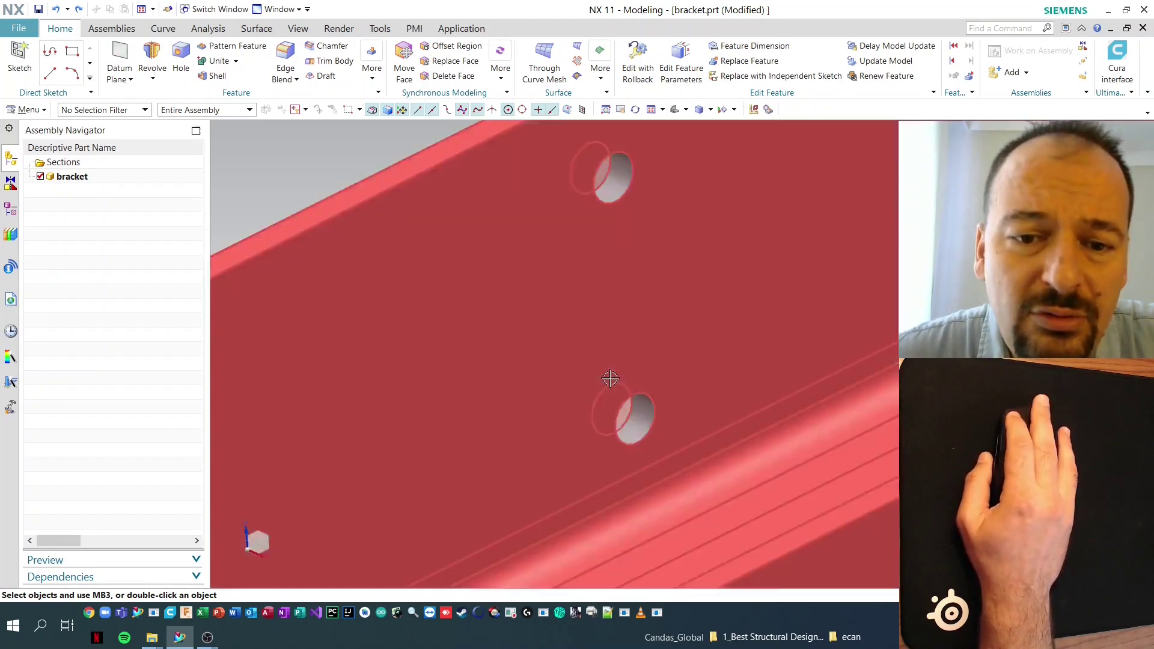
{"action": "scroll", "coordinate": [610, 377], "scroll_direction": "down", "scroll_amount": 2}
{"action": "middle_click_drag", "start_coordinate": [611, 441], "coordinate": [749, 232], "text": "shift"}
{"action": "scroll", "coordinate": [701, 361], "scroll_direction": "down", "scroll_amount": 2}
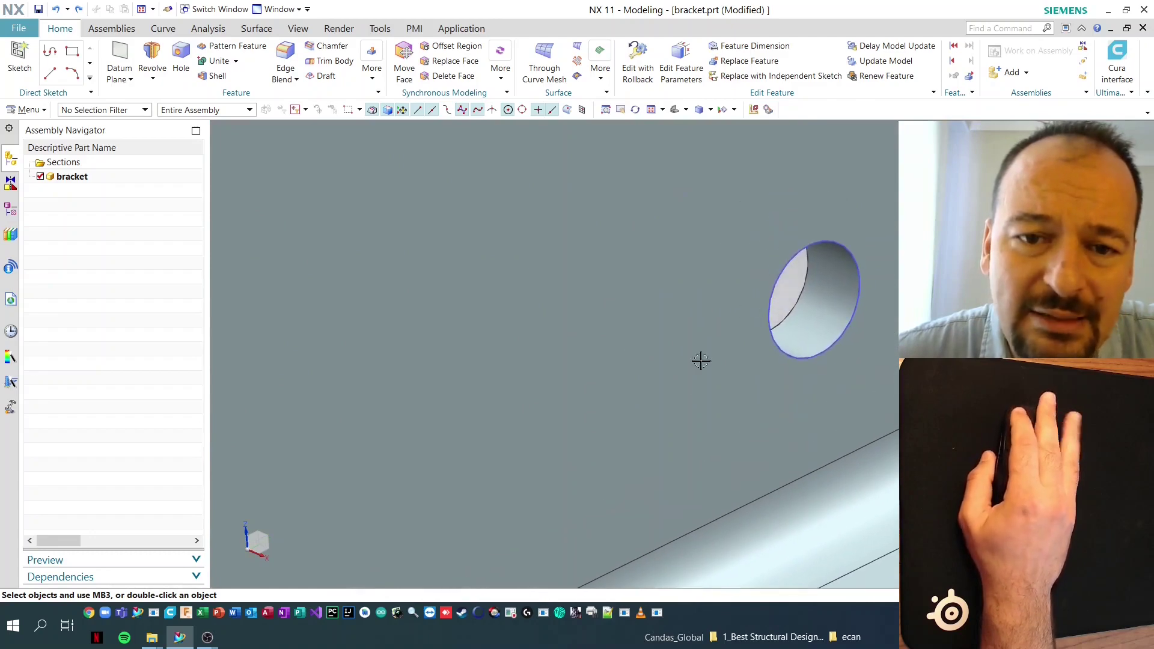
{"action": "scroll", "coordinate": [700, 361], "scroll_direction": "up", "scroll_amount": 3}
{"action": "scroll", "coordinate": [689, 313], "scroll_direction": "down", "scroll_amount": 3}
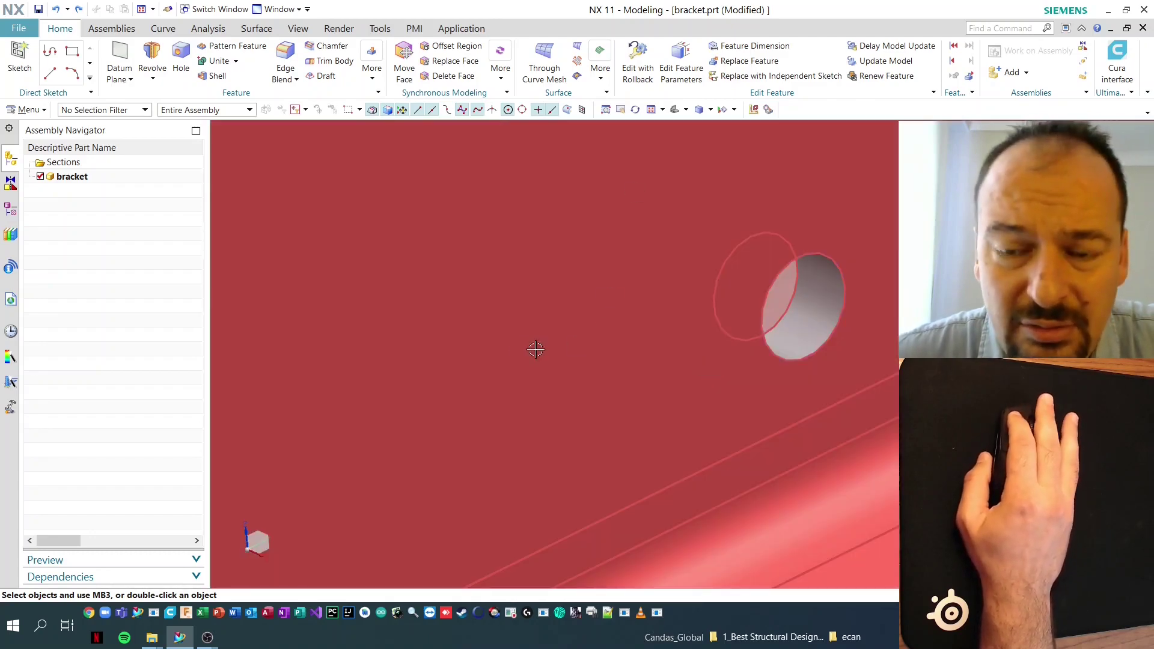
{"action": "middle_click_drag", "start_coordinate": [536, 349], "coordinate": [430, 382], "text": "shift"}
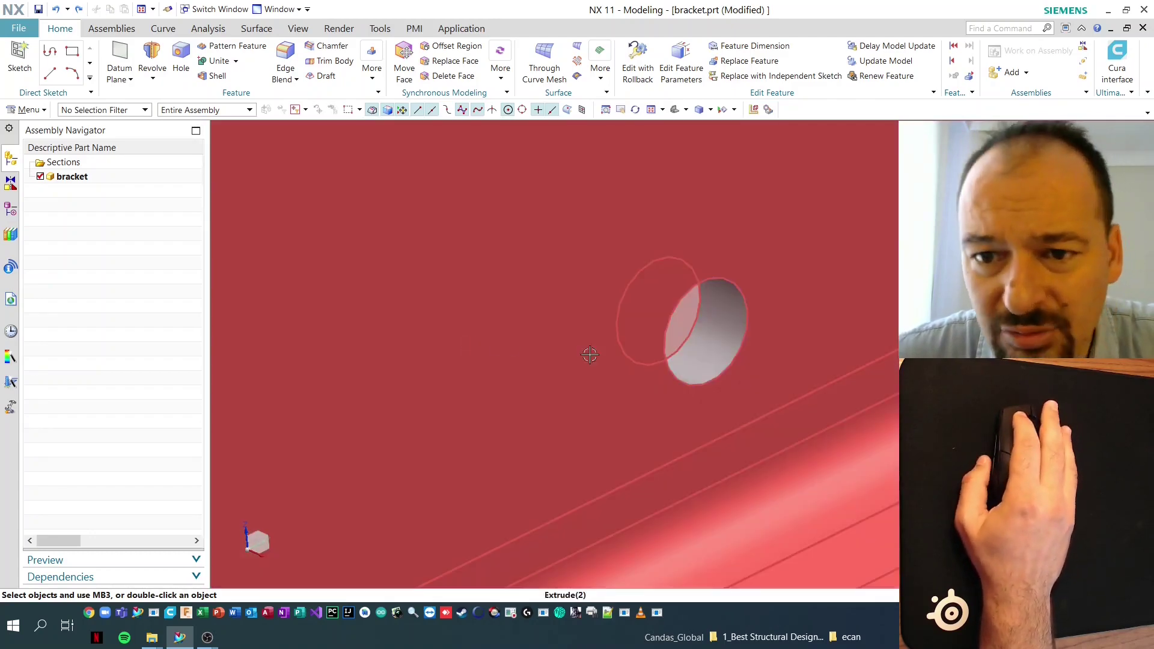
{"action": "scroll", "coordinate": [551, 299], "scroll_direction": "up", "scroll_amount": 3}
{"action": "middle_click_drag", "start_coordinate": [551, 299], "coordinate": [569, 298]}
{"action": "scroll", "coordinate": [658, 416], "scroll_direction": "down", "scroll_amount": 3}
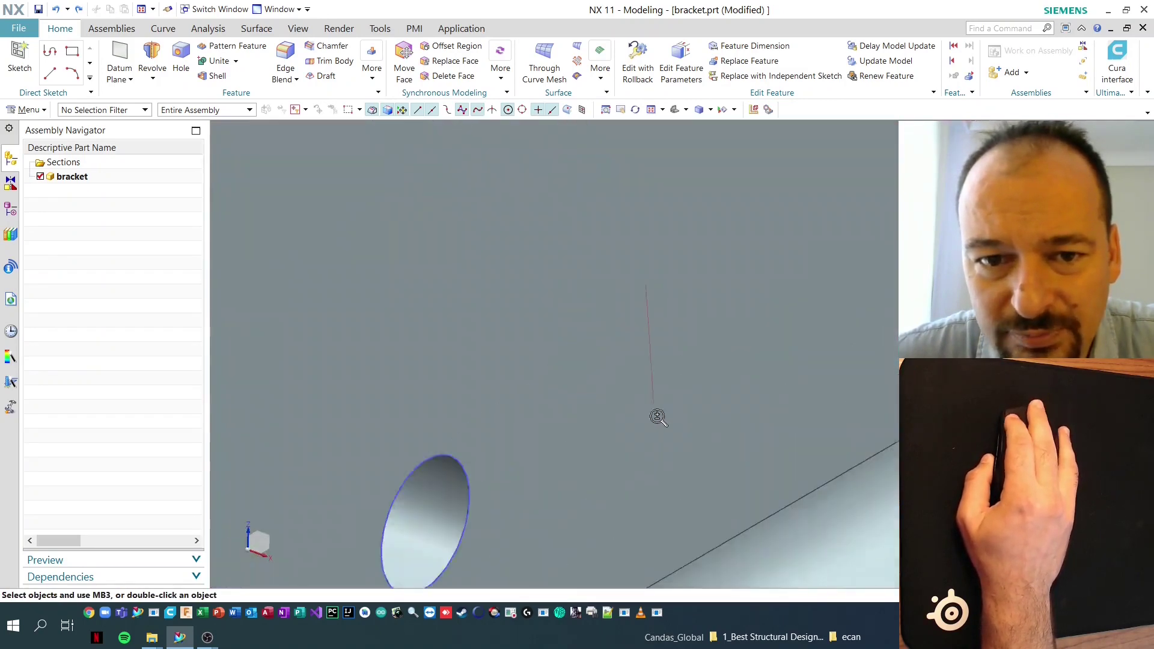
{"action": "scroll", "coordinate": [658, 416], "scroll_direction": "down", "scroll_amount": 2}
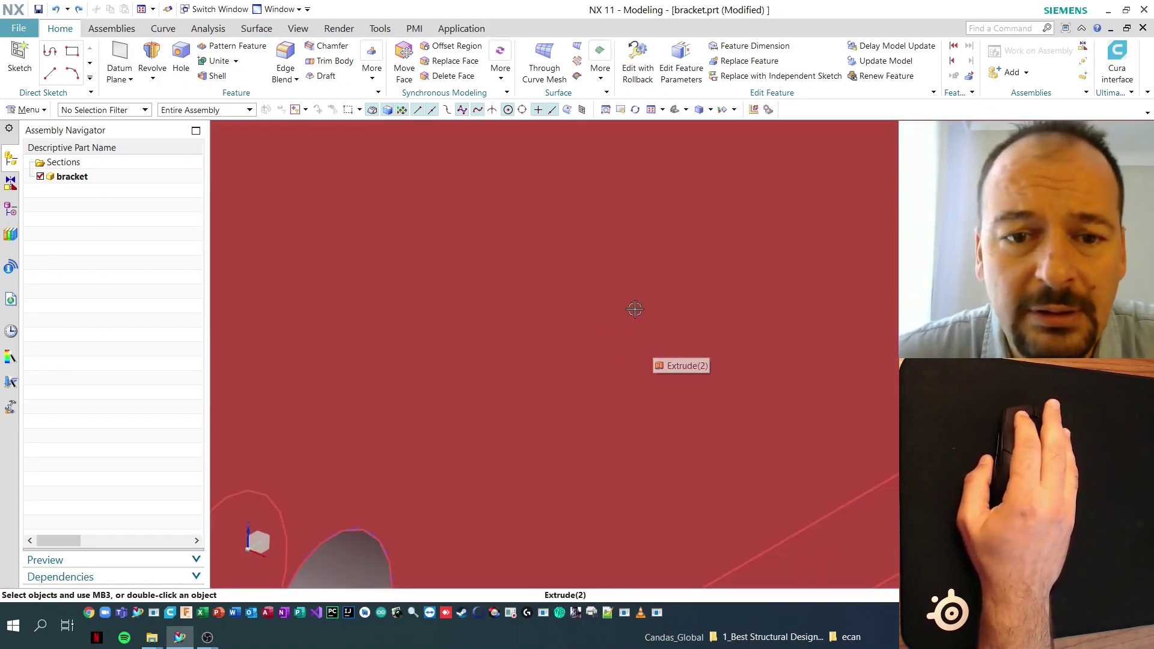
Select the bracket's extrude feature, examine the context commands offered for it, and clear the selection
{"action": "left_click", "coordinate": [671, 257]}
{"action": "right_click", "coordinate": [671, 257]}
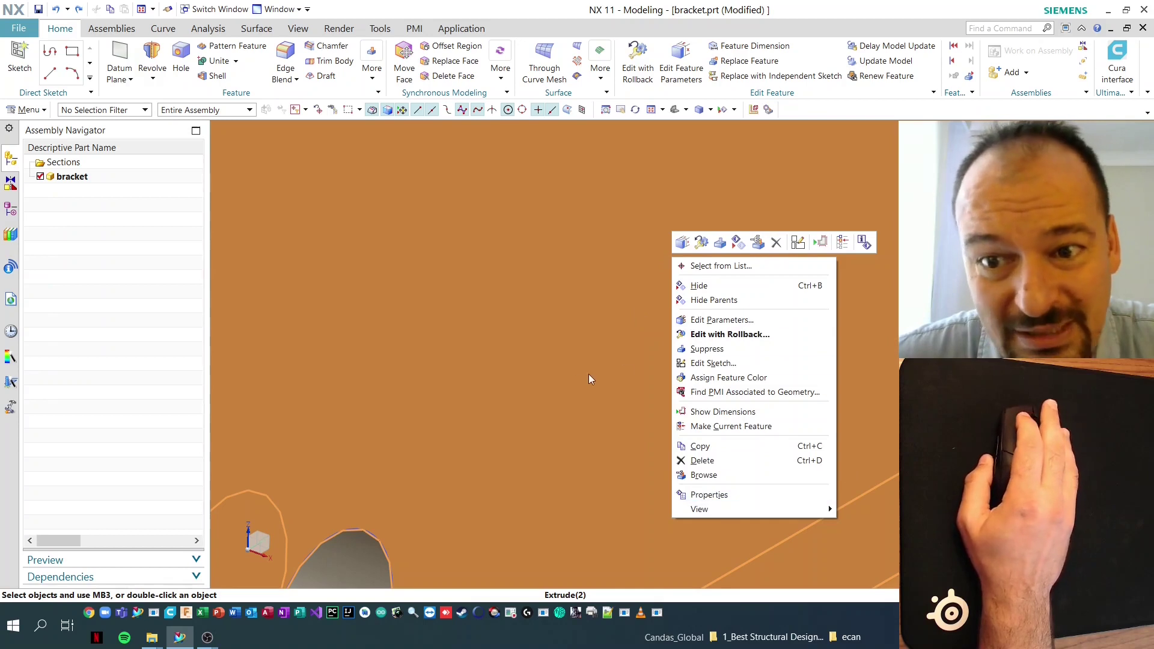
{"action": "left_click", "coordinate": [541, 372]}
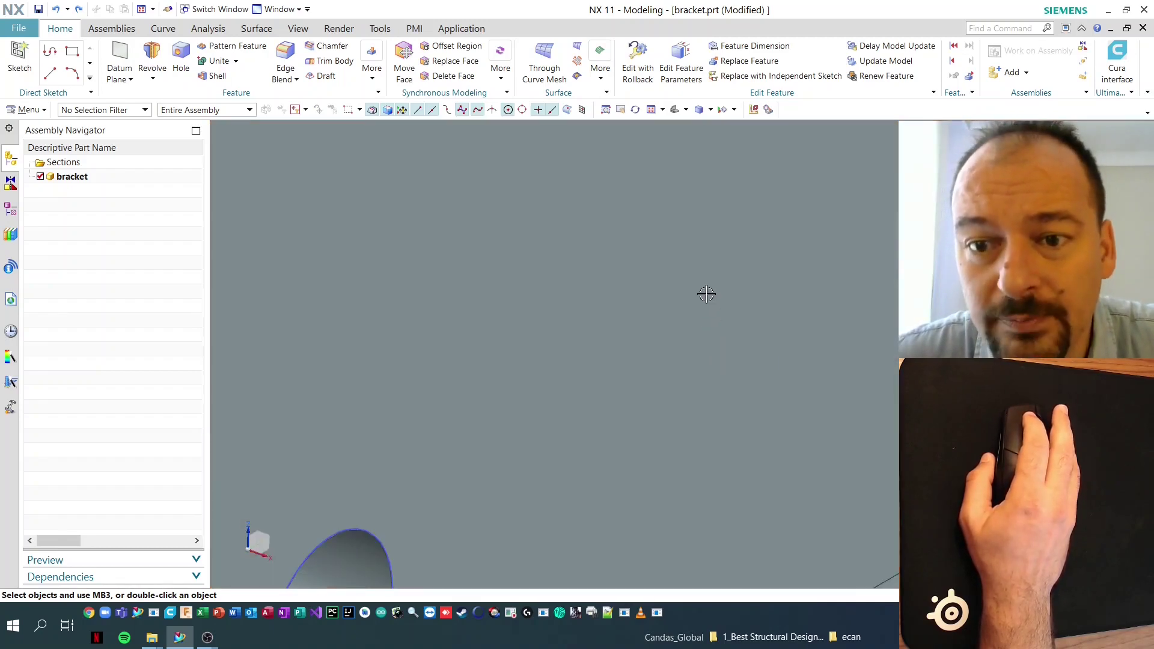
Examine the general view commands over the close-up flange and fit the whole bracket with the radial shortcut
{"action": "right_click", "coordinate": [708, 299]}
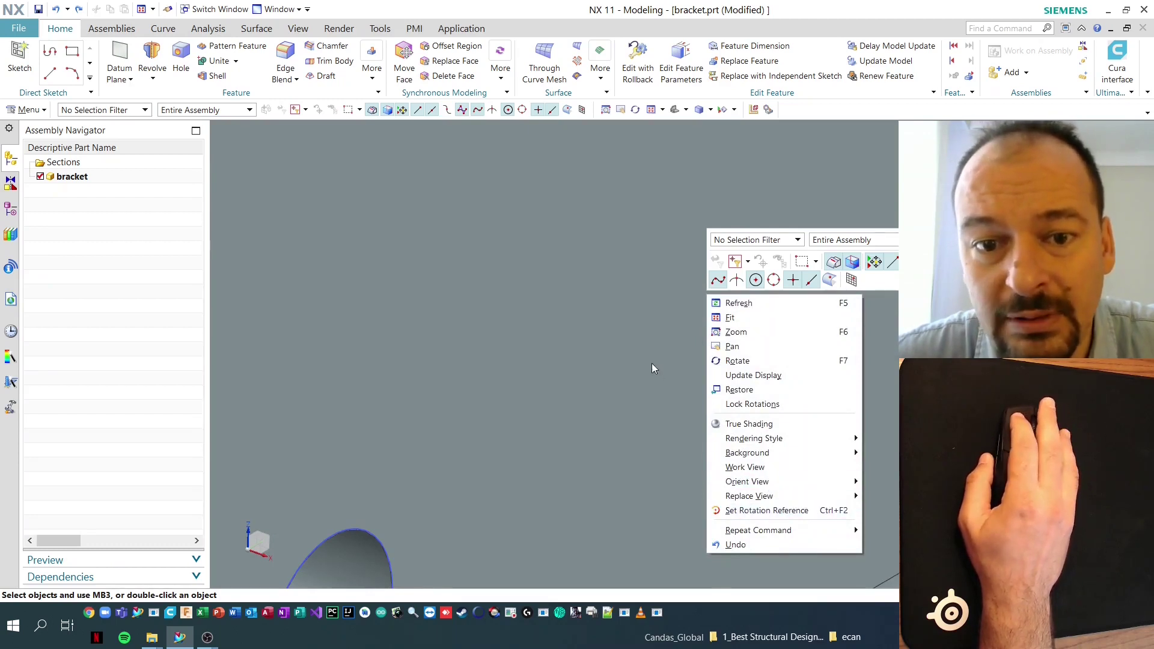
{"action": "left_click", "coordinate": [631, 344]}
{"action": "right_click", "coordinate": [759, 247]}
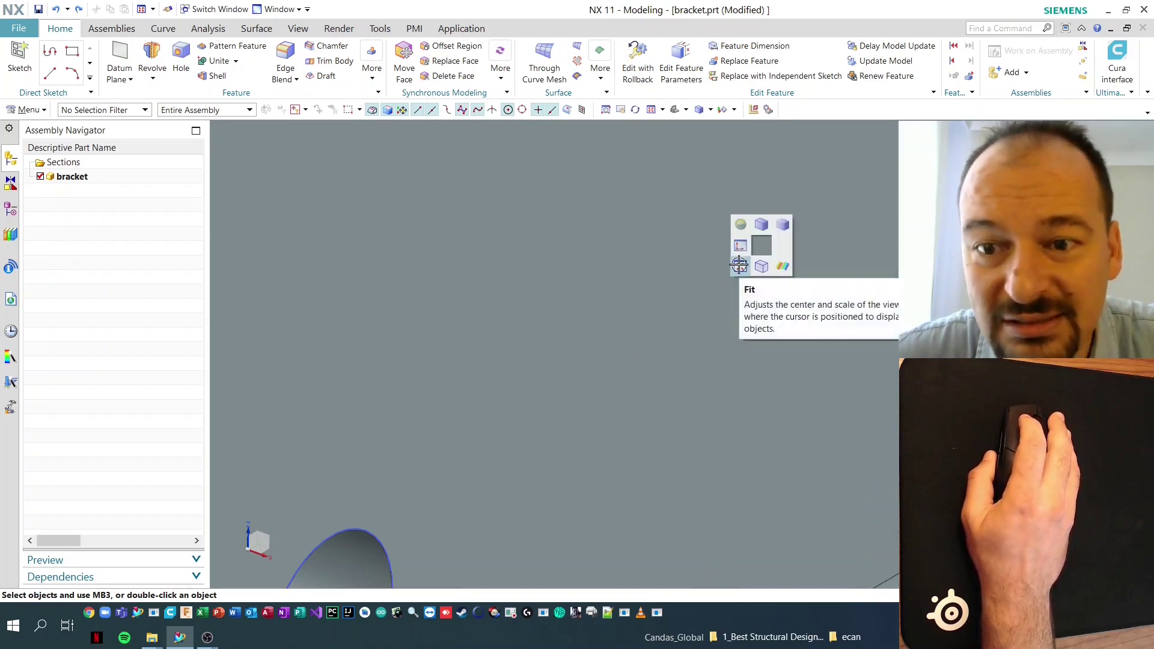
{"action": "left_click", "coordinate": [739, 265]}
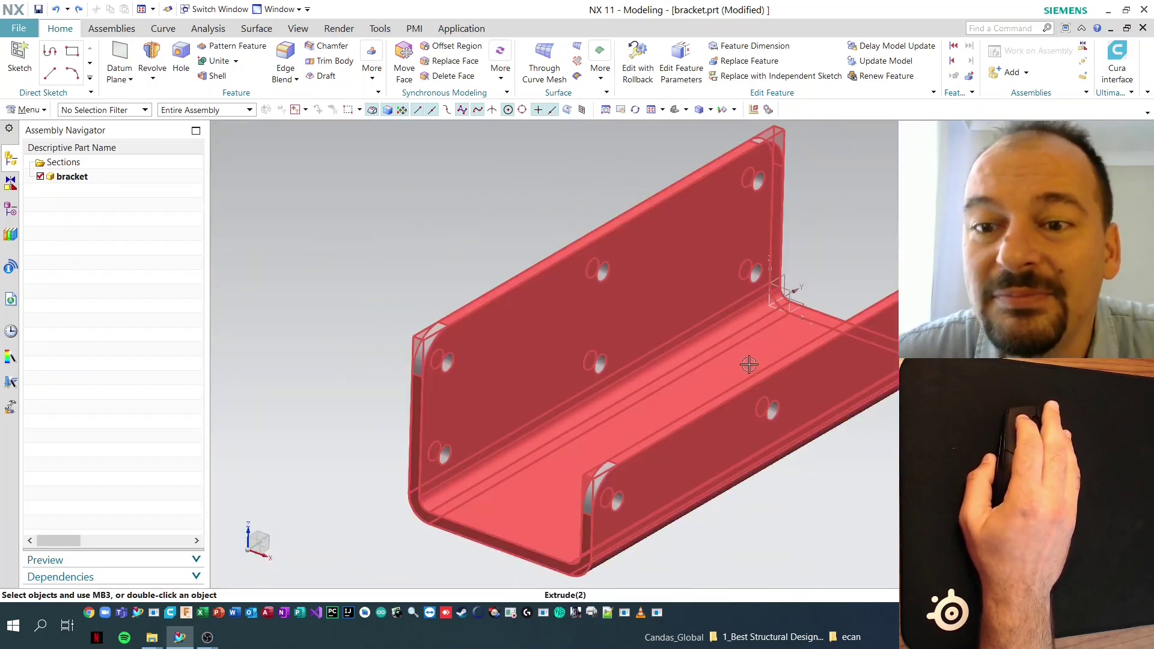